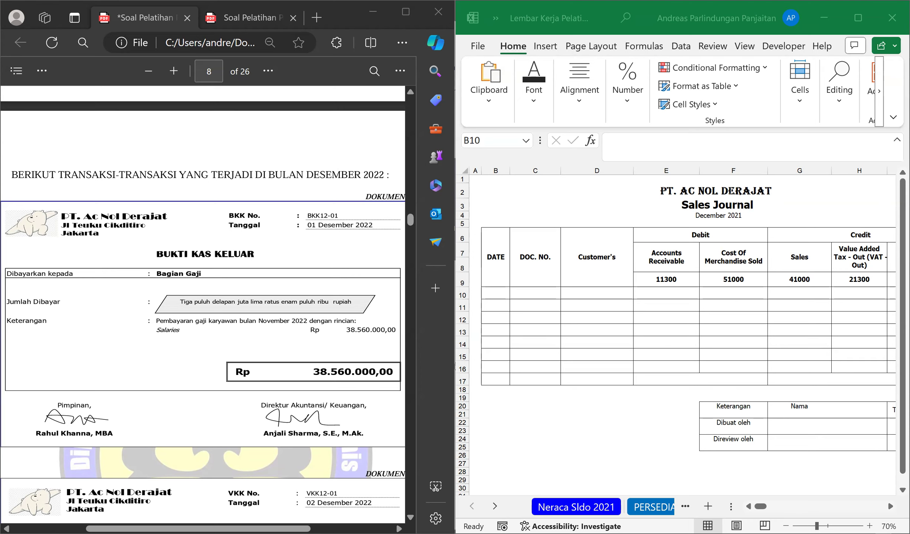
Review the notes to the financial statements, covering the company profile and the accounting policies for purchases, cash, receivables, inventory and VAT.
{"action": "scroll", "coordinate": [201, 404], "scroll_direction": "up", "scroll_amount": 10}
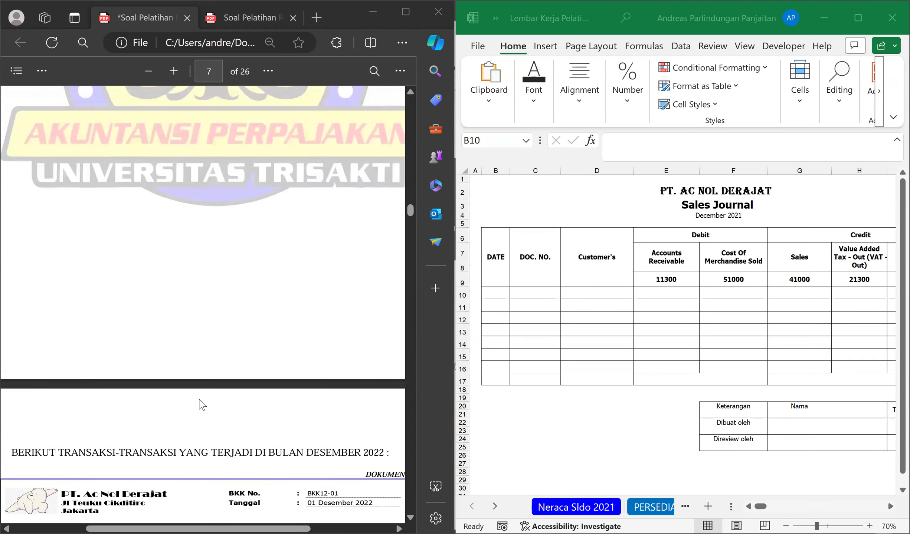
{"action": "scroll", "coordinate": [201, 404], "scroll_direction": "up", "scroll_amount": 5}
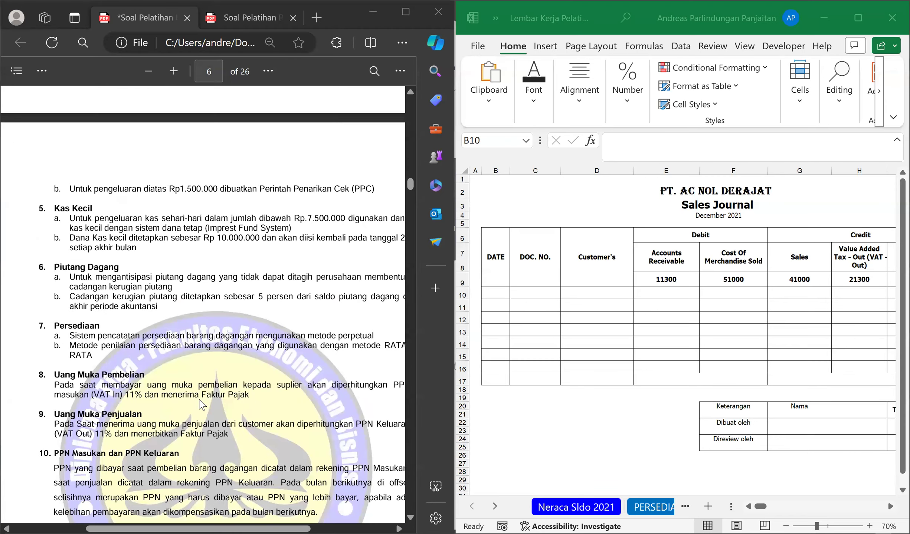
{"action": "scroll", "coordinate": [200, 404], "scroll_direction": "up", "scroll_amount": 5}
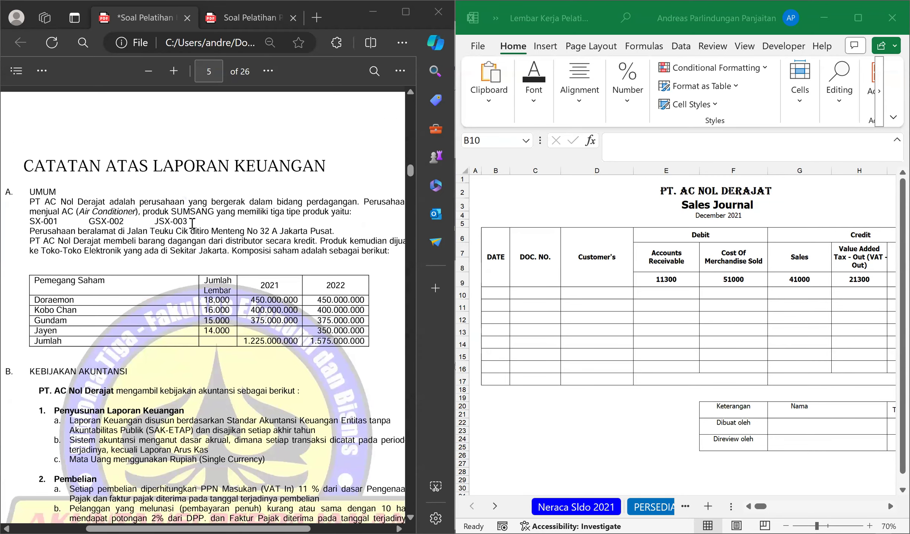
{"action": "scroll", "coordinate": [189, 308], "scroll_direction": "down", "scroll_amount": 2}
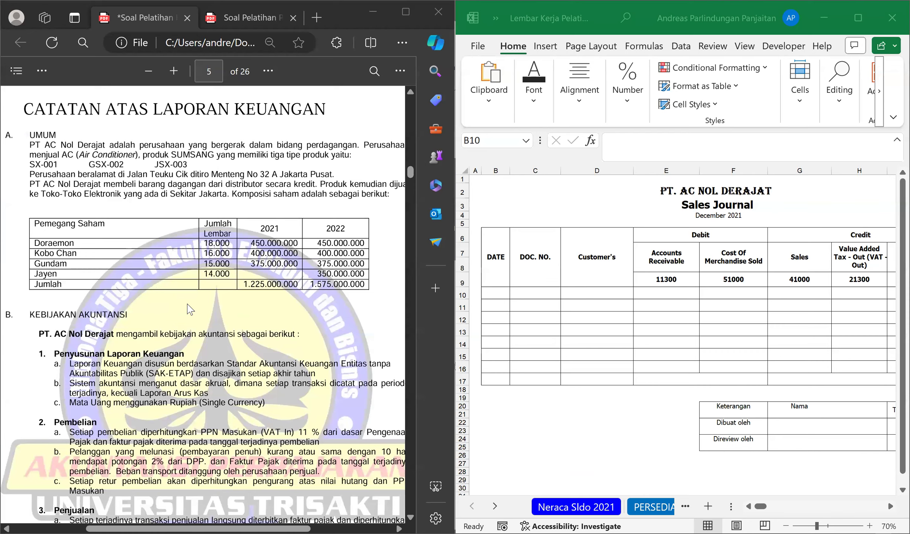
{"action": "scroll", "coordinate": [189, 308], "scroll_direction": "down", "scroll_amount": 1}
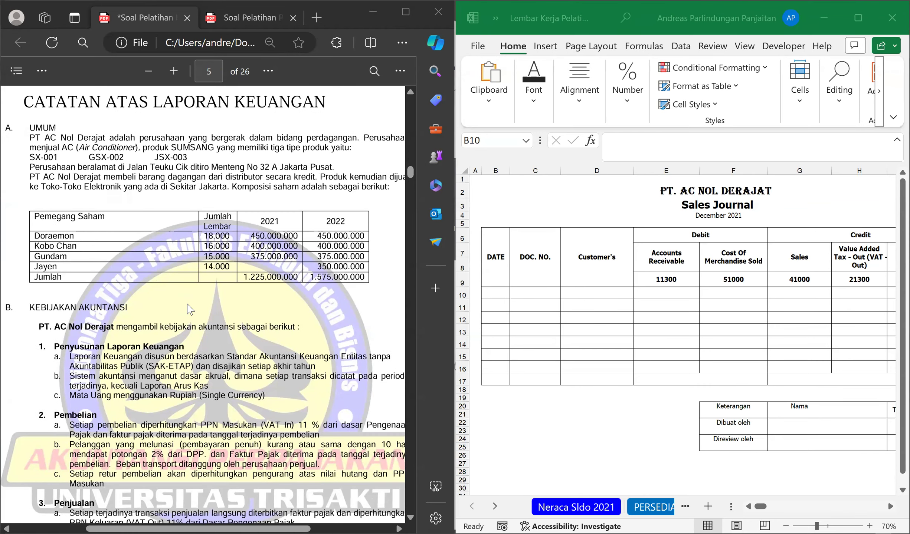
{"action": "scroll", "coordinate": [189, 309], "scroll_direction": "down", "scroll_amount": 12}
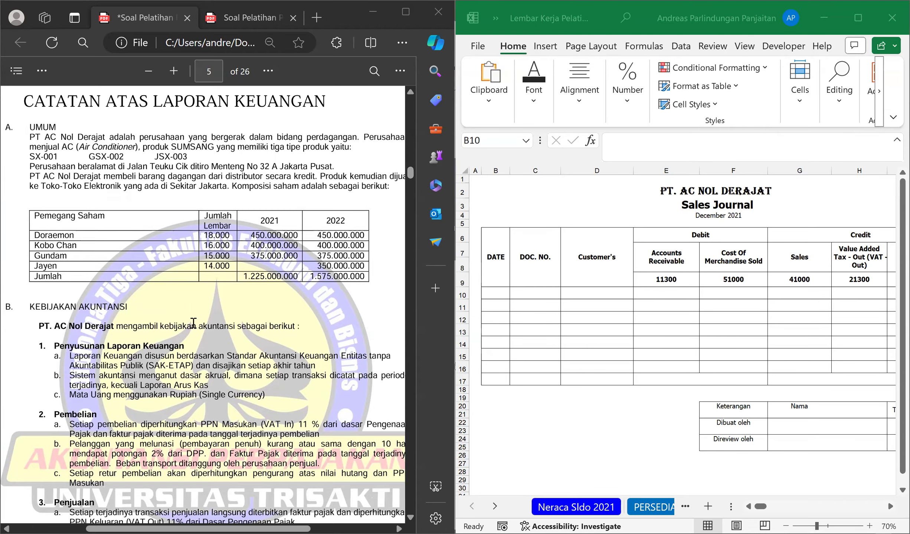
{"action": "scroll", "coordinate": [131, 501], "scroll_direction": "down", "scroll_amount": 2}
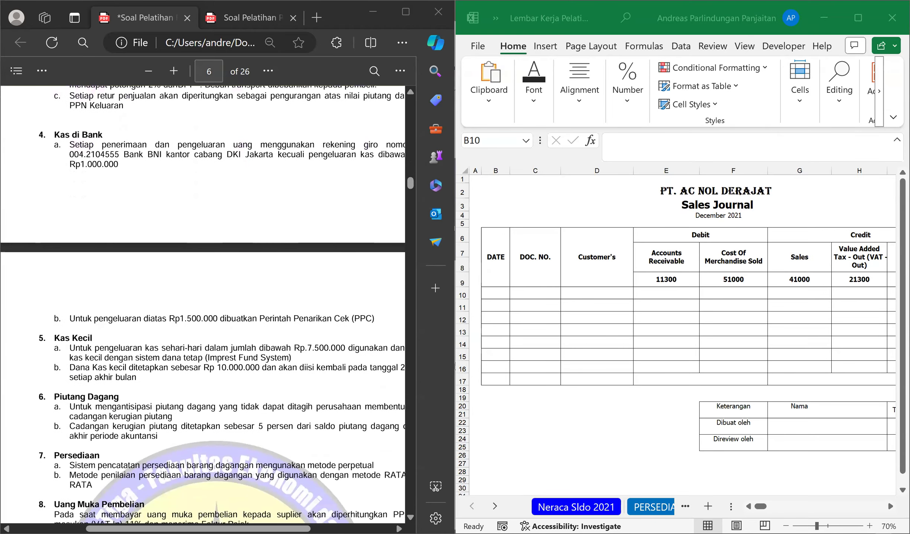
{"action": "scroll", "coordinate": [152, 427], "scroll_direction": "down", "scroll_amount": 8}
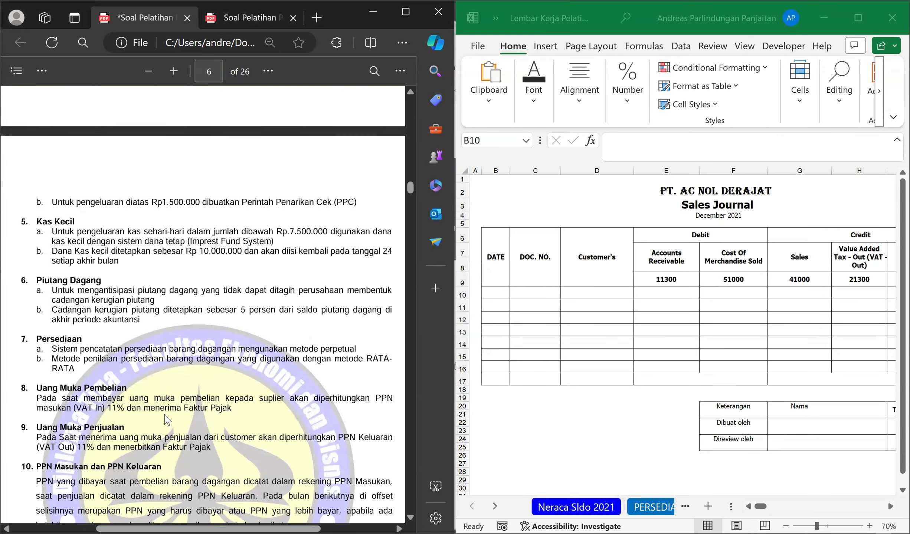
{"action": "scroll", "coordinate": [17, 302], "scroll_direction": "down", "scroll_amount": 4}
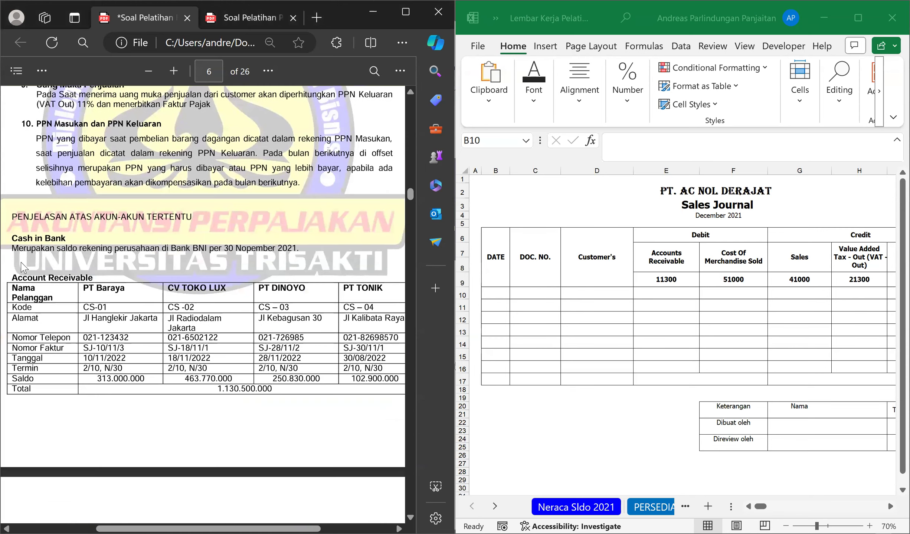
Examine the account explanations for Account Receivable, Merchandise Inventory, Account Payable and Accrued Expense in the problem PDF.
{"action": "left_click_drag", "start_coordinate": [13, 279], "coordinate": [98, 280]}
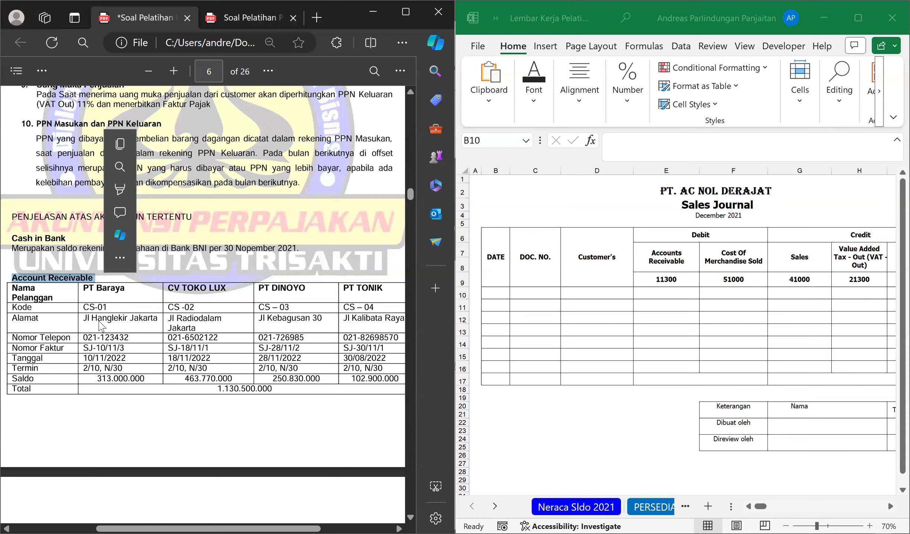
{"action": "scroll", "coordinate": [100, 322], "scroll_direction": "down", "scroll_amount": 7}
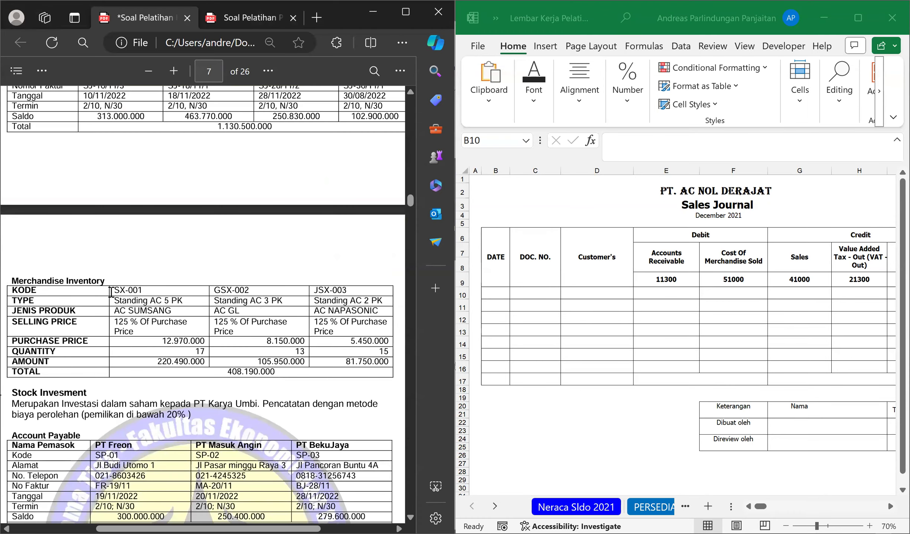
{"action": "scroll", "coordinate": [111, 295], "scroll_direction": "down", "scroll_amount": 4}
{"action": "left_click_drag", "start_coordinate": [82, 302], "coordinate": [23, 305]}
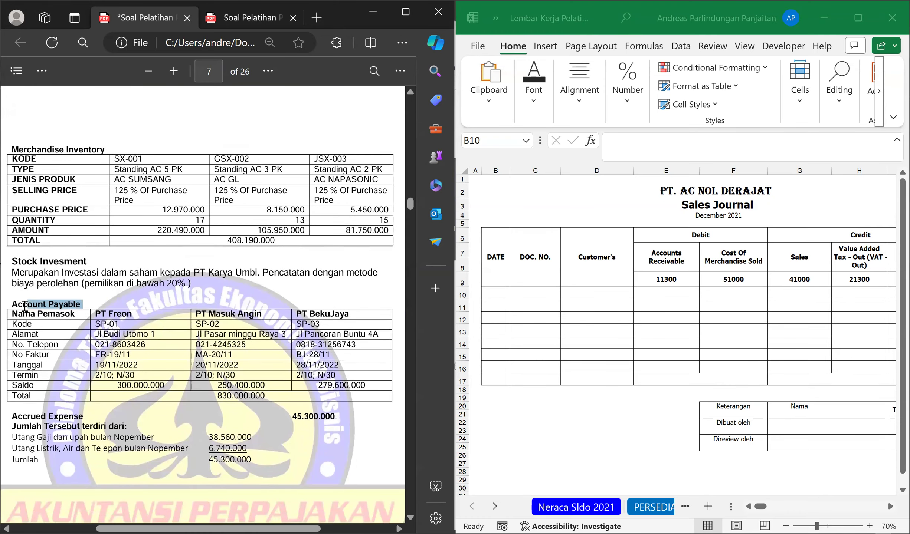
{"action": "scroll", "coordinate": [74, 308], "scroll_direction": "down", "scroll_amount": 2}
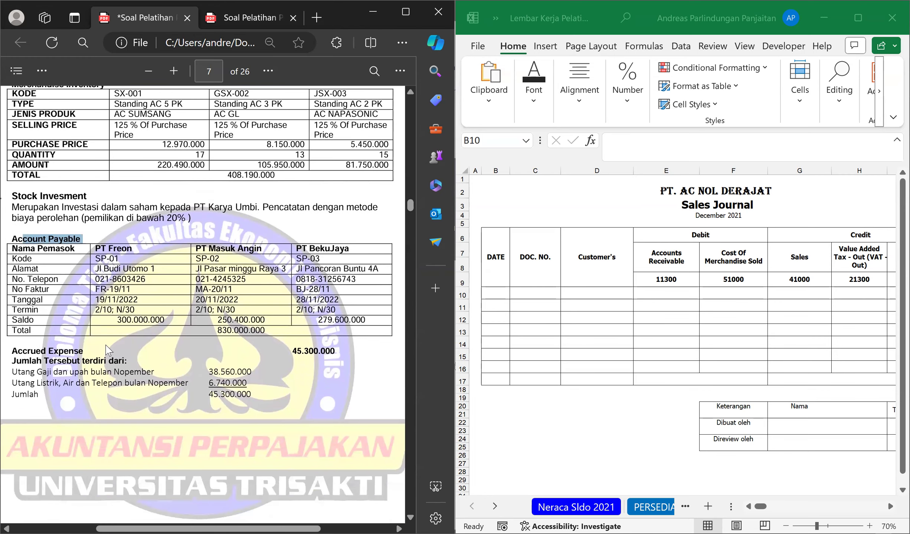
{"action": "left_click_drag", "start_coordinate": [85, 349], "coordinate": [14, 355]}
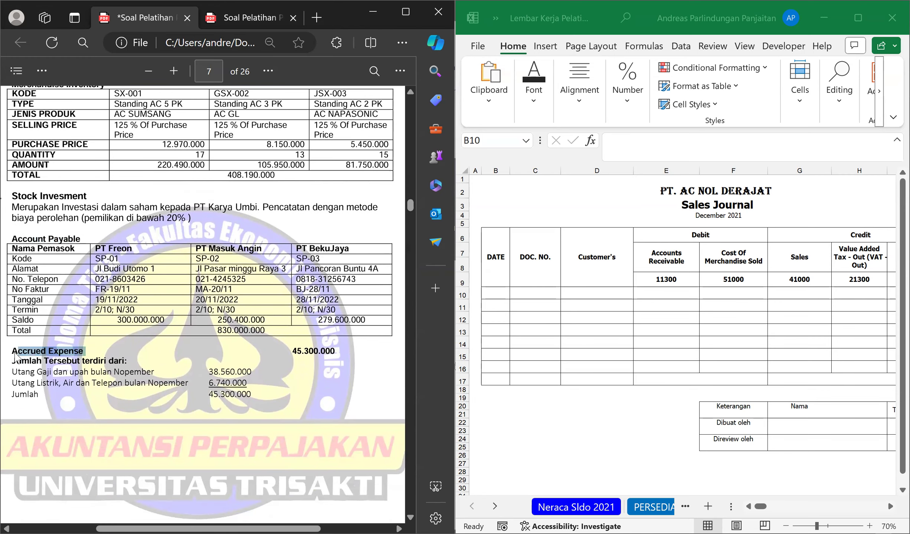
{"action": "left_click", "coordinate": [71, 386]}
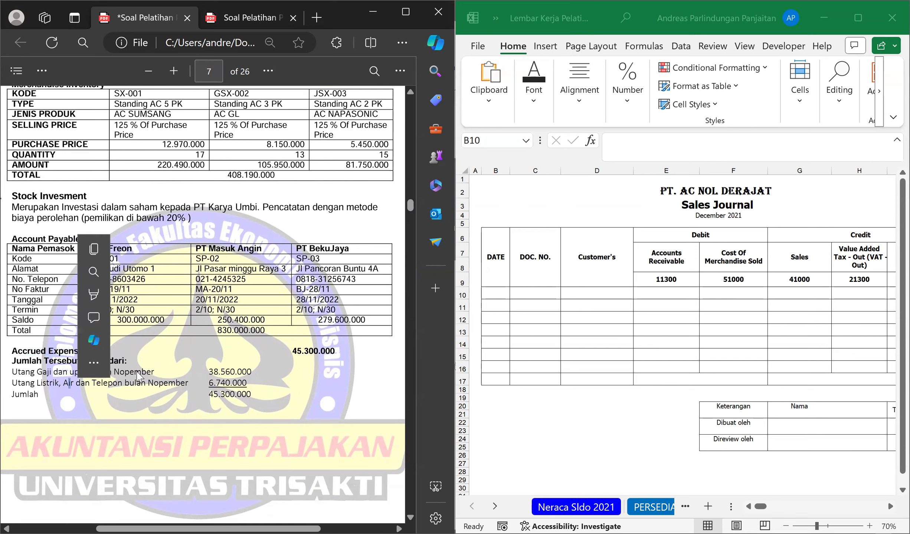
{"action": "left_click", "coordinate": [34, 374]}
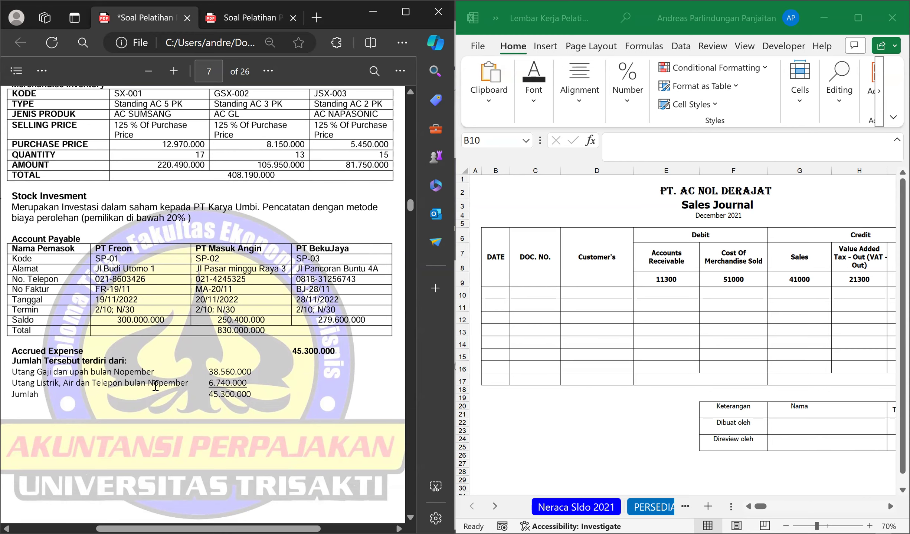
{"action": "scroll", "coordinate": [171, 371], "scroll_direction": "down", "scroll_amount": 10}
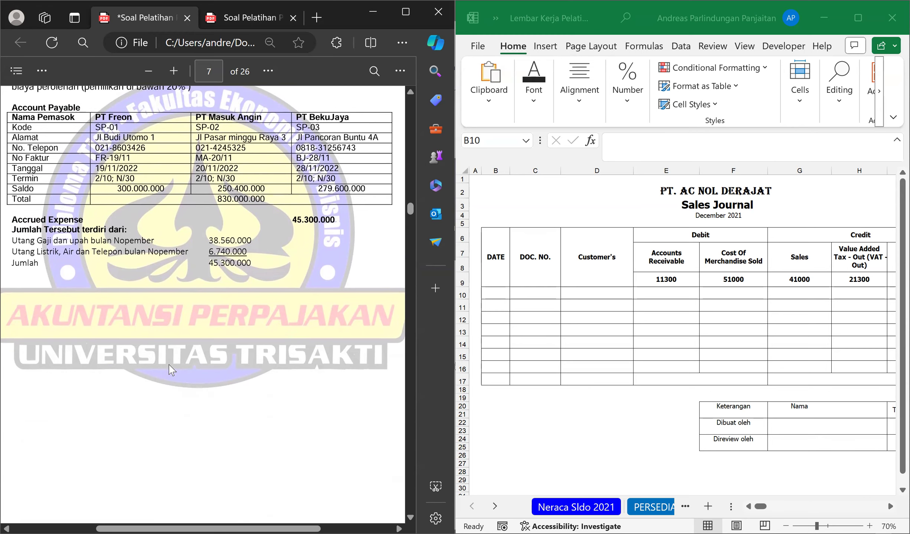
Examine the first December 2022 transaction document, the Bukti Kas Keluar for the November salary payment.
{"action": "scroll", "coordinate": [169, 366], "scroll_direction": "down", "scroll_amount": 5}
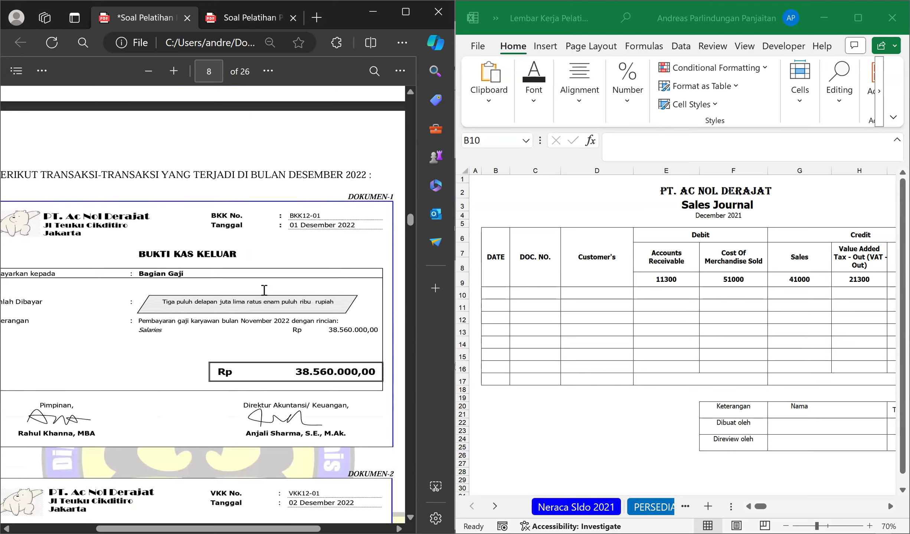
{"action": "scroll", "coordinate": [174, 497], "scroll_direction": "down", "scroll_amount": 2}
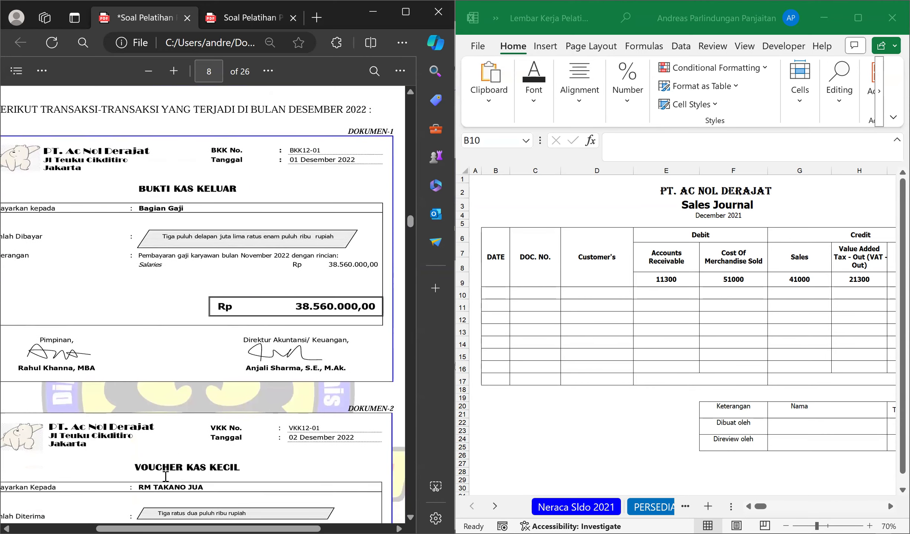
{"action": "scroll", "coordinate": [164, 475], "scroll_direction": "up", "scroll_amount": 2}
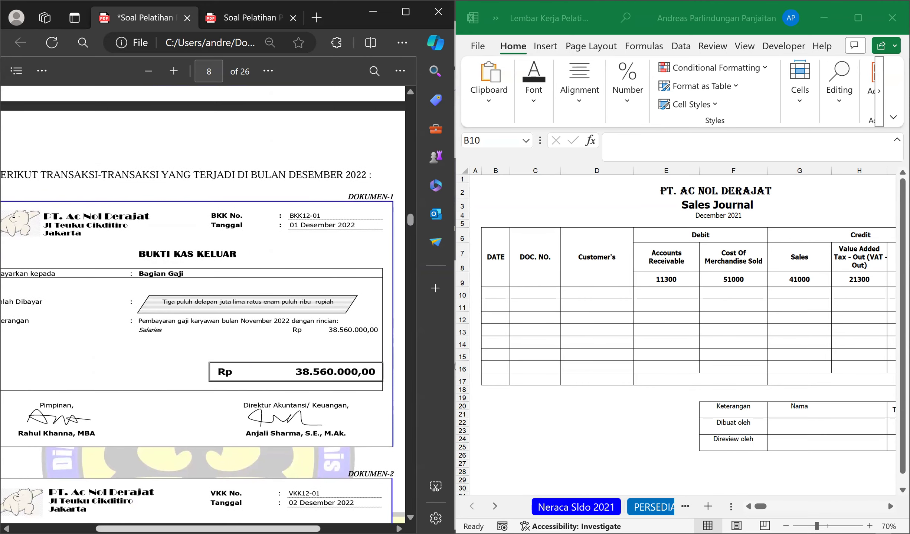
{"action": "left_click_drag", "start_coordinate": [150, 529], "coordinate": [147, 529]}
{"action": "left_click_drag", "start_coordinate": [148, 255], "coordinate": [245, 255]}
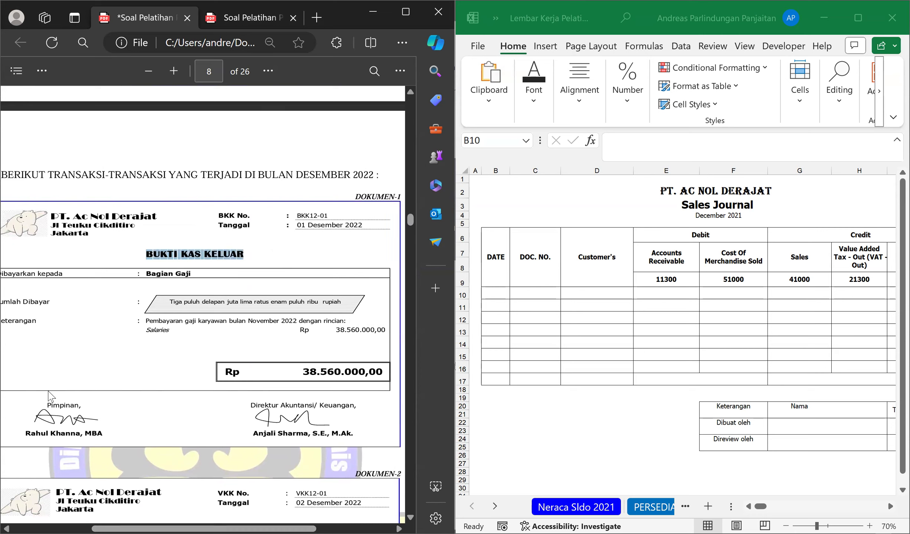
{"action": "left_click", "coordinate": [260, 292]}
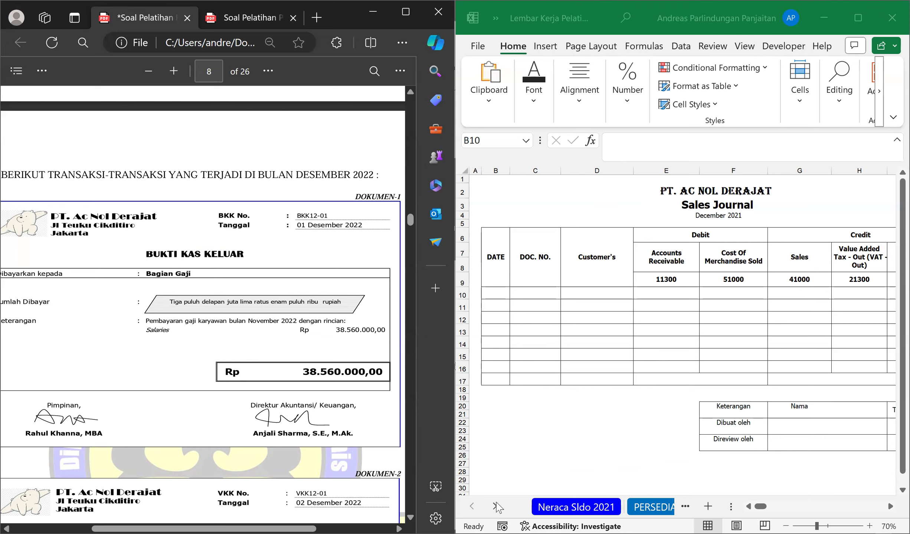
On the 1.4 CASH OUT sheet of the workbook, enter 1 as the date in the first journal row (B8).
{"action": "left_click", "coordinate": [495, 507]}
{"action": "left_click", "coordinate": [496, 507]}
{"action": "left_click", "coordinate": [496, 506]}
{"action": "left_click", "coordinate": [496, 507]}
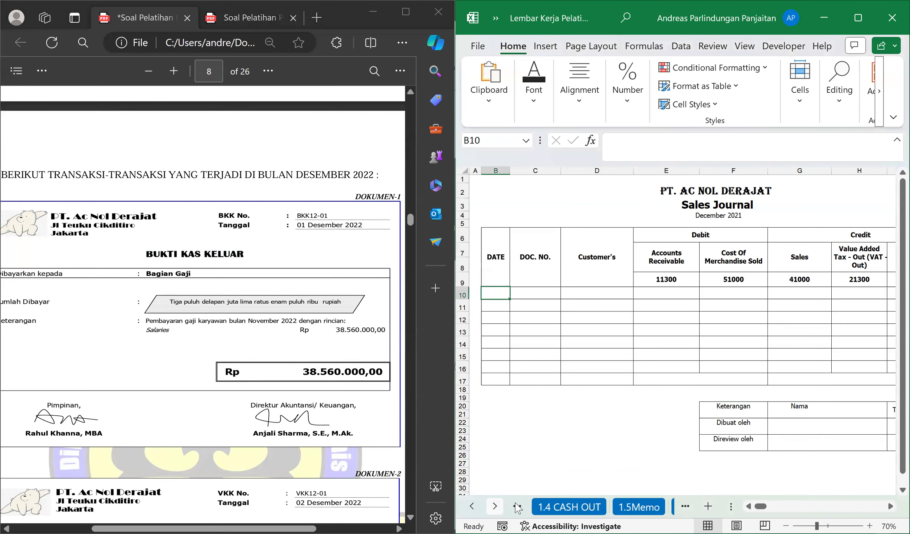
{"action": "left_click", "coordinate": [547, 507]}
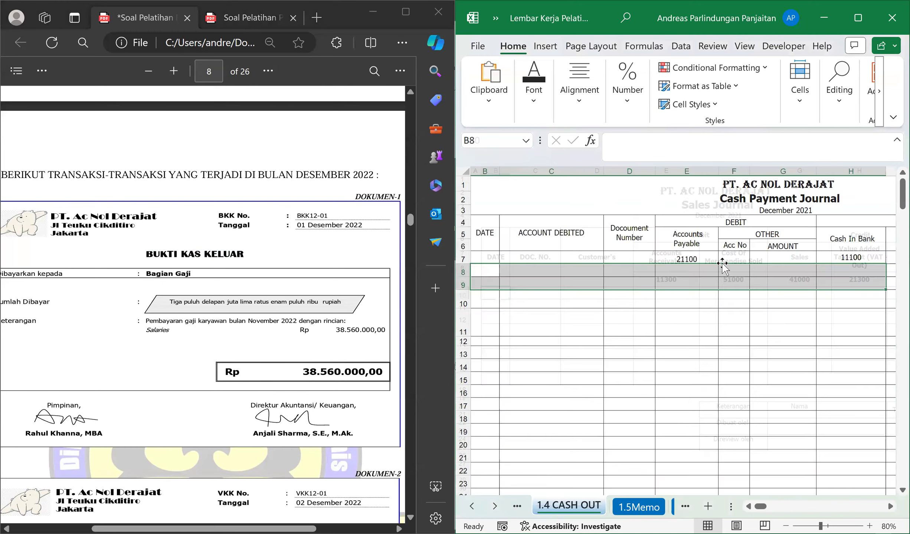
{"action": "left_click", "coordinate": [488, 268]}
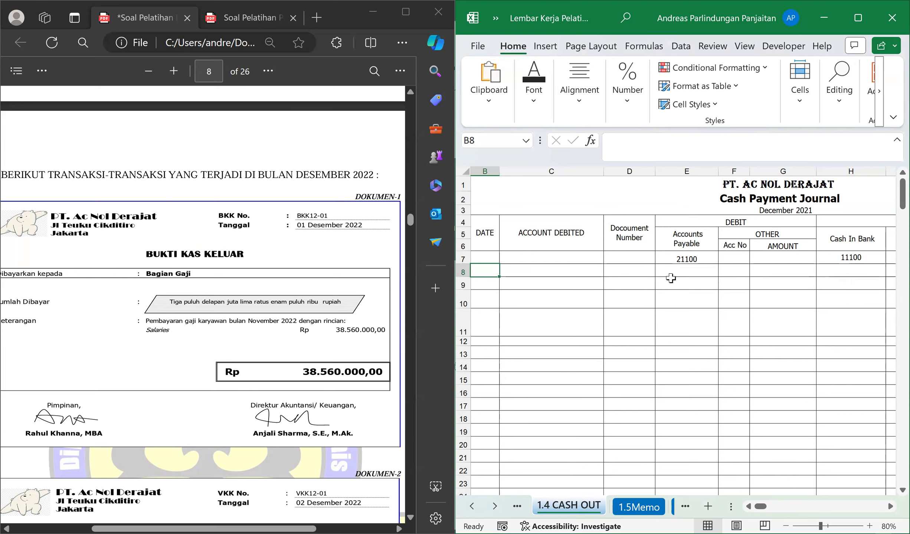
{"action": "type", "text": "1"}
{"action": "key", "text": "Tab"}
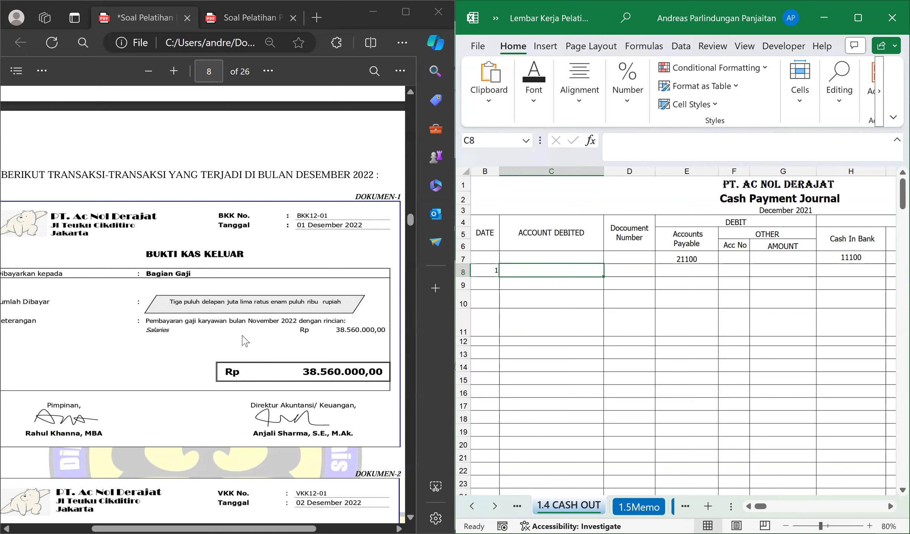
Enter Accrued Expense as the account debited in cell C8 of the Cash Payment Journal.
{"action": "left_click", "coordinate": [855, 244]}
{"action": "left_click", "coordinate": [521, 274]}
{"action": "type", "text": "Accrfu"}
{"action": "key", "text": "BackSpace"}
{"action": "key", "text": "BackSpace"}
{"action": "key", "text": "BackSpace"}
{"action": "type", "text": "ued Expense"}
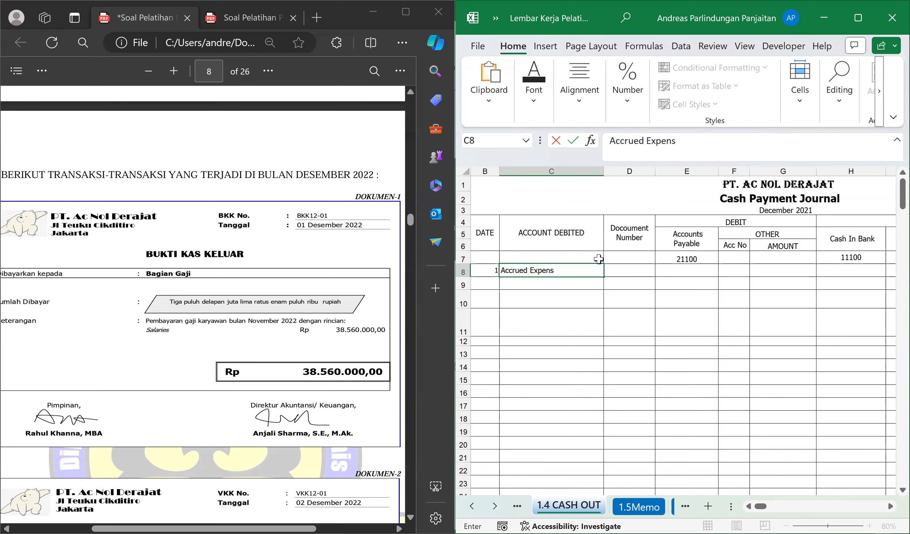
{"action": "key", "text": "Return"}
Enter BKK12-01 as the document number for the Accrued Expense entry in cell D8.
{"action": "key", "text": "Up"}
{"action": "key", "text": "Right"}
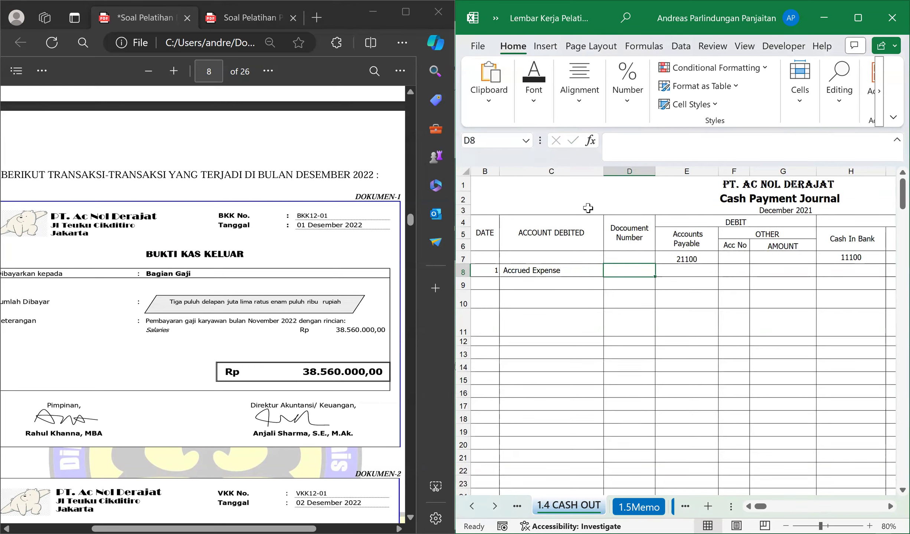
{"action": "type", "text": "BKK12-01"}
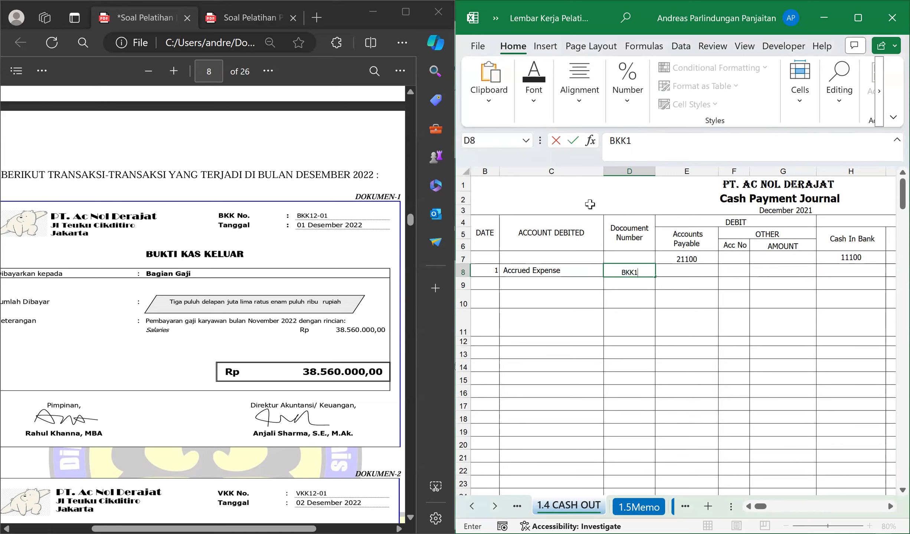
{"action": "key", "text": "Return"}
{"action": "key", "text": "Up"}
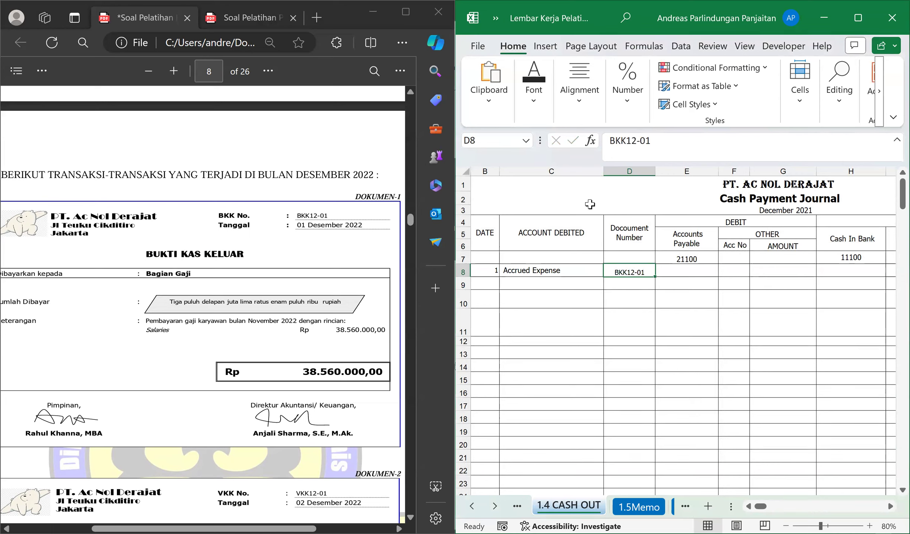
Look up Accrued Expense in the November 30, 2022 trial balance and enter its account number 21200 in cell F8.
{"action": "key", "text": "Right"}
{"action": "key", "text": "Right"}
{"action": "key", "text": "Left"}
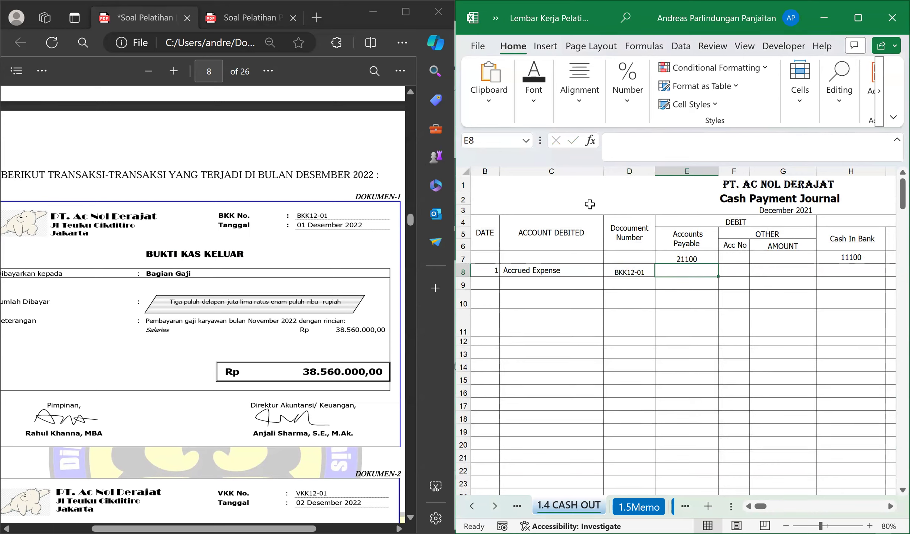
{"action": "left_click", "coordinate": [680, 238]}
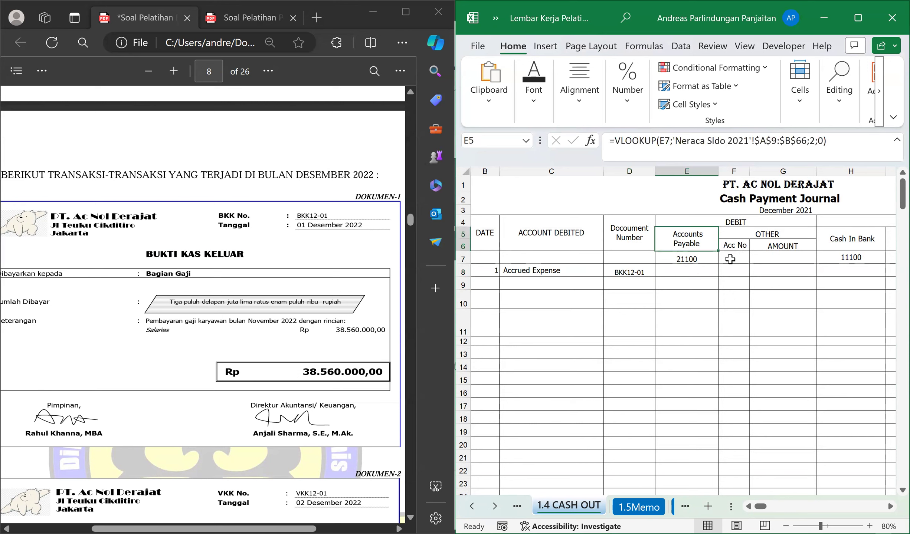
{"action": "left_click", "coordinate": [691, 275]}
{"action": "left_click", "coordinate": [728, 273]}
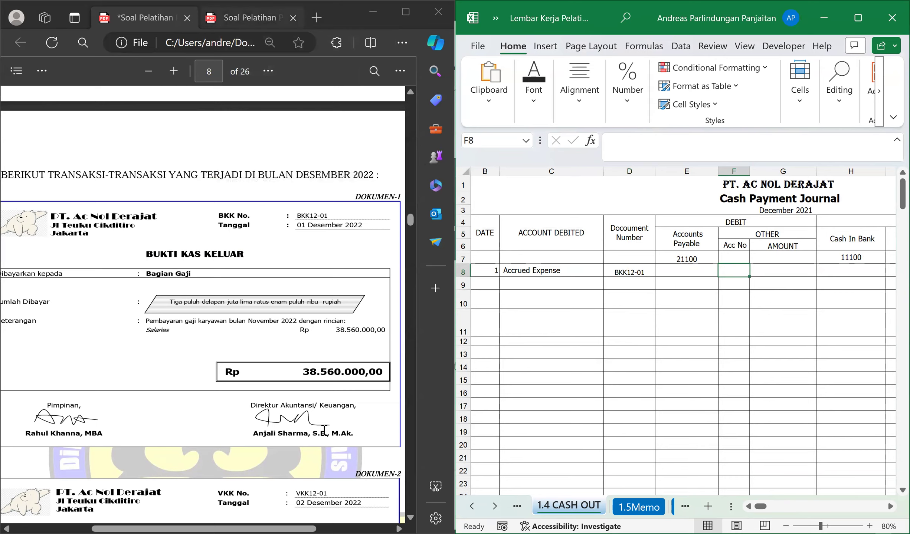
{"action": "left_click", "coordinate": [252, 17]}
{"action": "scroll", "coordinate": [202, 304], "scroll_direction": "right", "scroll_amount": 5}
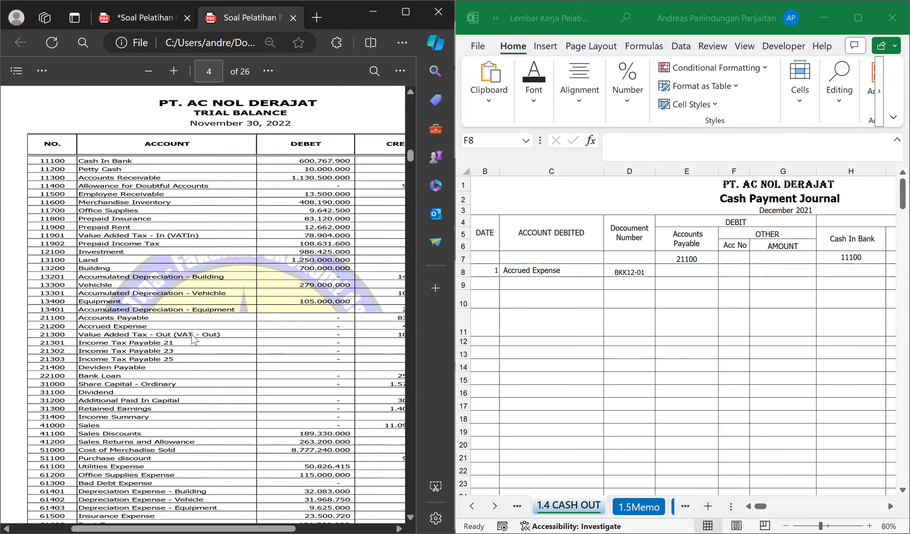
{"action": "scroll", "coordinate": [193, 332], "scroll_direction": "down", "scroll_amount": 2}
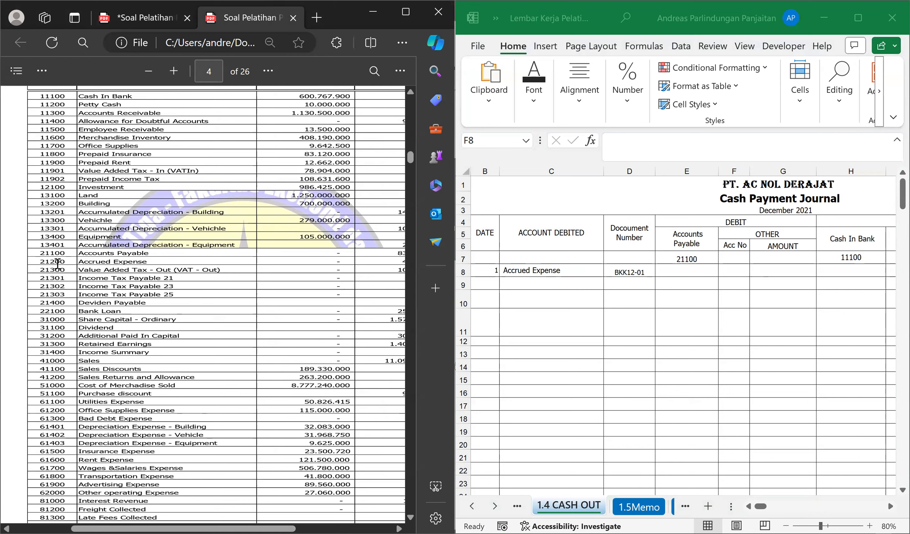
{"action": "left_click", "coordinate": [723, 275]}
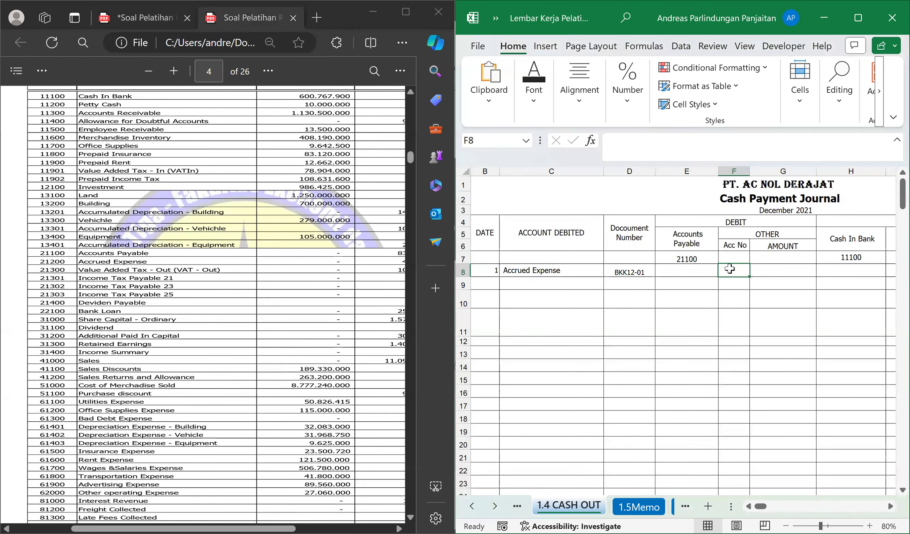
{"action": "type", "text": "21200"}
{"action": "key", "text": "Tab"}
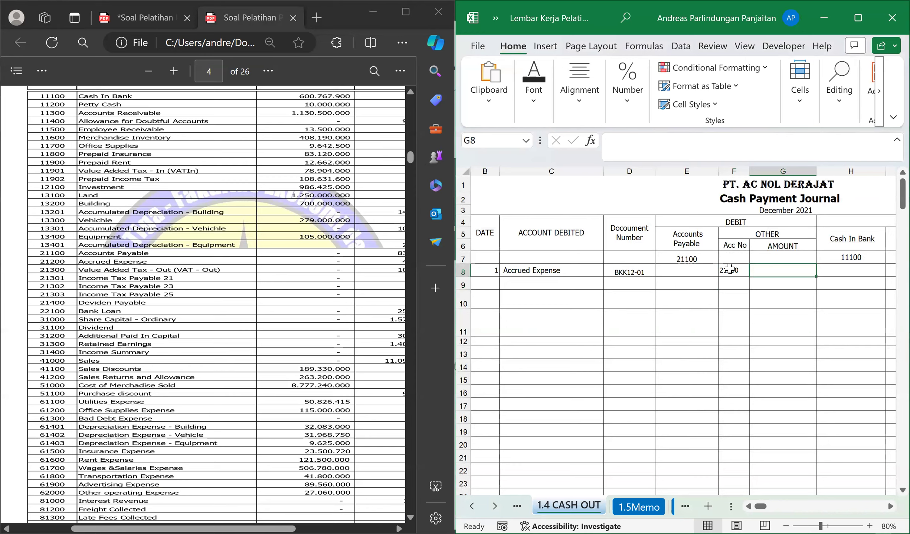
Enter the salary payment of 38560000 from Dokumen-1 as the other debit amount in cell G8.
{"action": "left_click", "coordinate": [145, 15]}
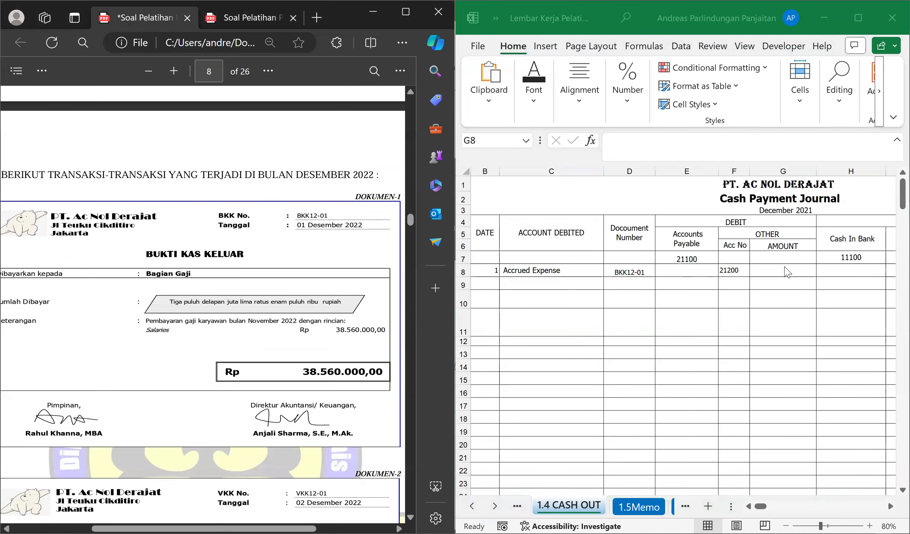
{"action": "left_click", "coordinate": [784, 267]}
{"action": "type", "text": "3856"}
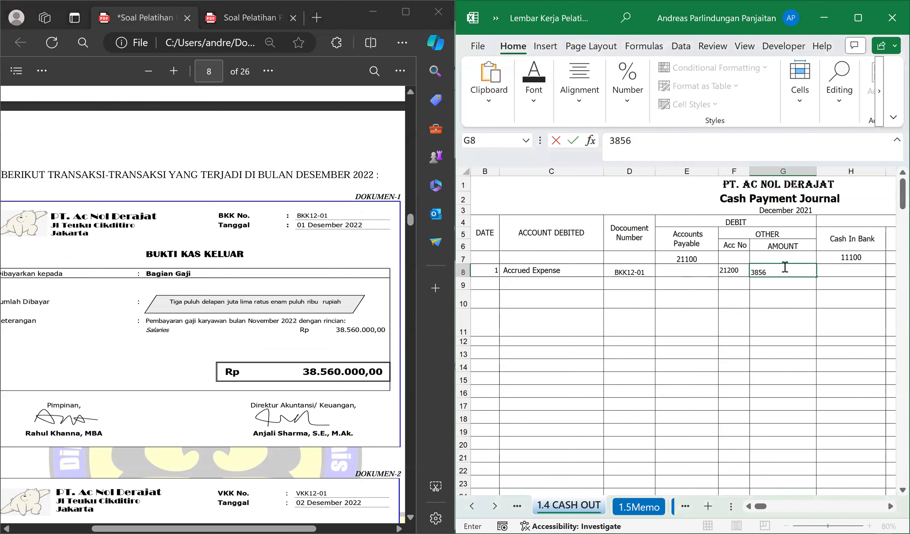
{"action": "type", "text": "0000"}
{"action": "key", "text": "Return"}
{"action": "left_click", "coordinate": [783, 267]}
{"action": "key", "text": "Tab"}
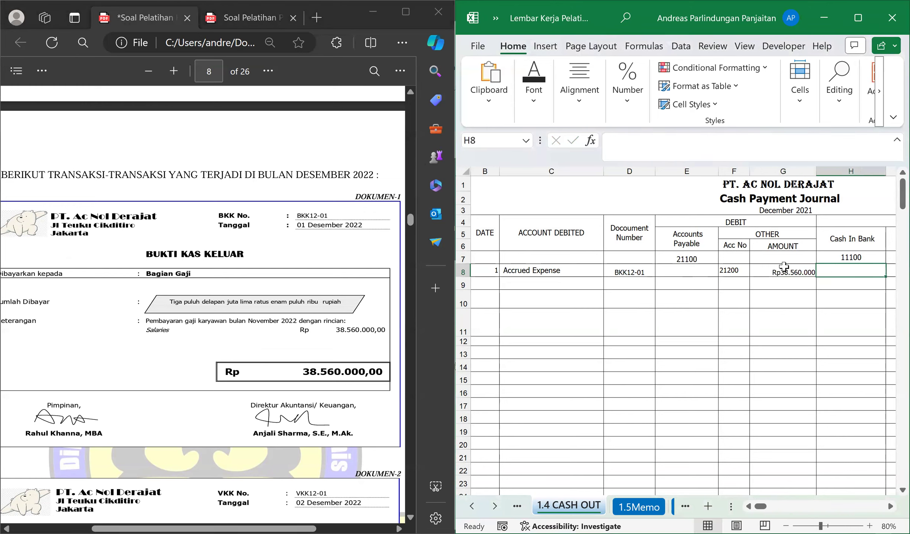
Fill the Cash In Bank cell H8 with a formula referencing the debit amount in G8, ending at cell B9.
{"action": "type", "text": "="}
{"action": "left_click", "coordinate": [784, 266]}
{"action": "key", "text": "Return"}
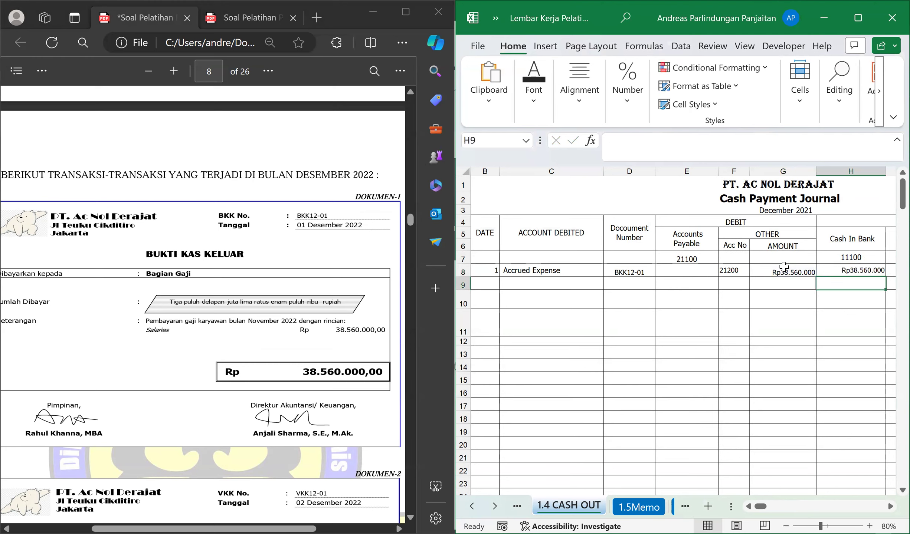
{"action": "key", "text": "Left"}
{"action": "key", "text": "Left"}
{"action": "key", "text": "Left"}
{"action": "key", "text": "Left"}
{"action": "key", "text": "Left"}
{"action": "key", "text": "Left"}
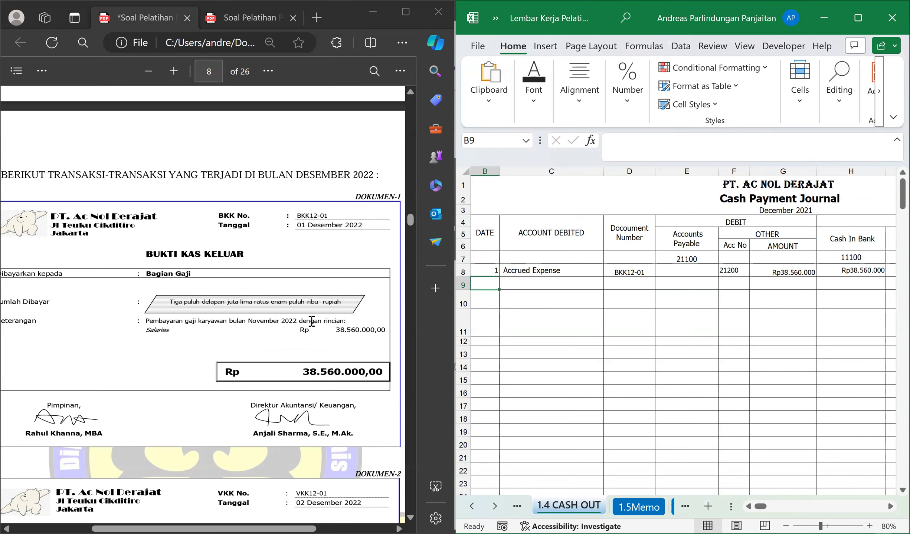
Examine Dokumen-2, the petty cash voucher for the weekly meeting meals, together with the company's Kas Kecil policy on the Imprest Fund System.
{"action": "scroll", "coordinate": [261, 333], "scroll_direction": "down", "scroll_amount": 2}
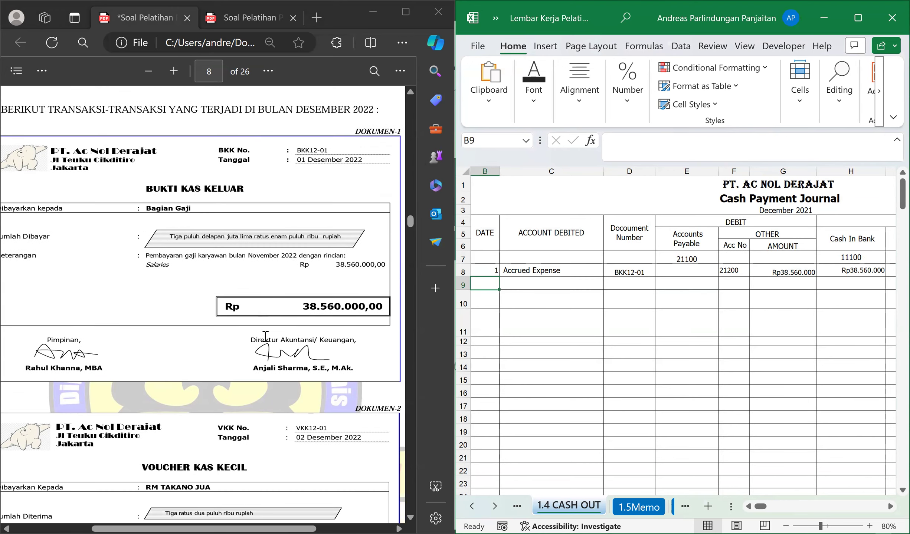
{"action": "scroll", "coordinate": [262, 333], "scroll_direction": "down", "scroll_amount": 6}
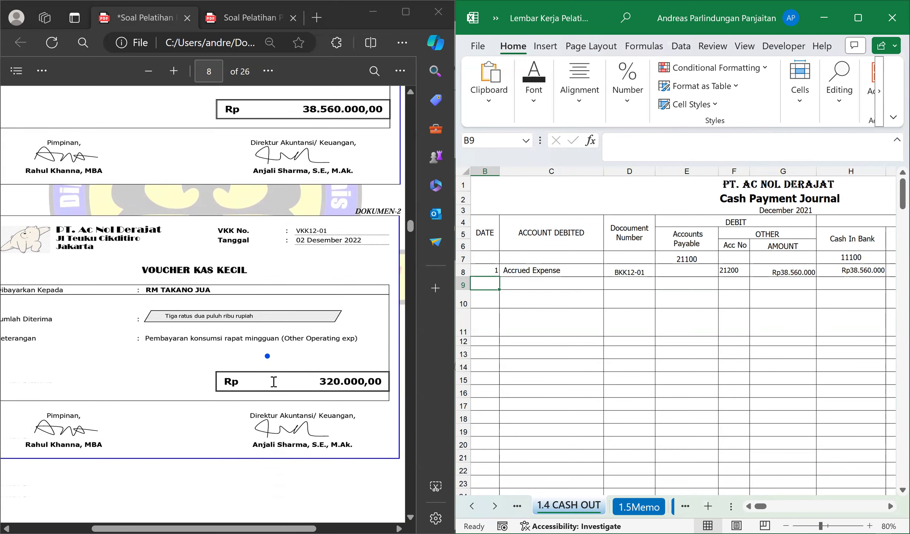
{"action": "scroll", "coordinate": [273, 382], "scroll_direction": "down", "scroll_amount": 6}
{"action": "scroll", "coordinate": [274, 381], "scroll_direction": "up", "scroll_amount": 4}
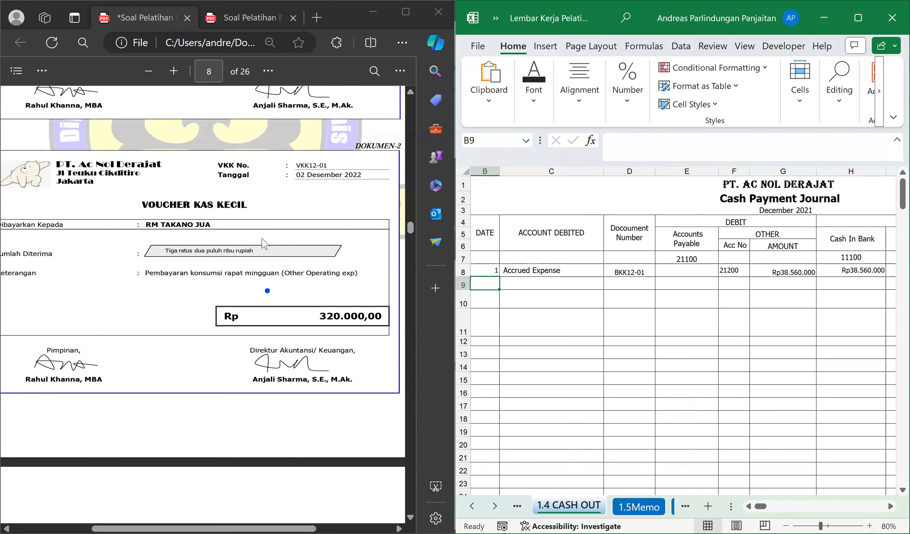
{"action": "scroll", "coordinate": [245, 245], "scroll_direction": "up", "scroll_amount": 10}
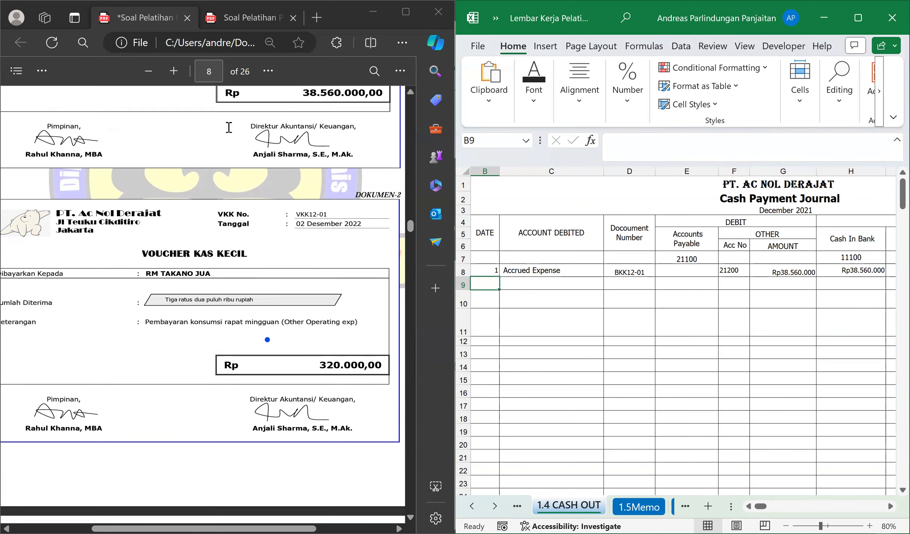
{"action": "scroll", "coordinate": [245, 244], "scroll_direction": "up", "scroll_amount": 10}
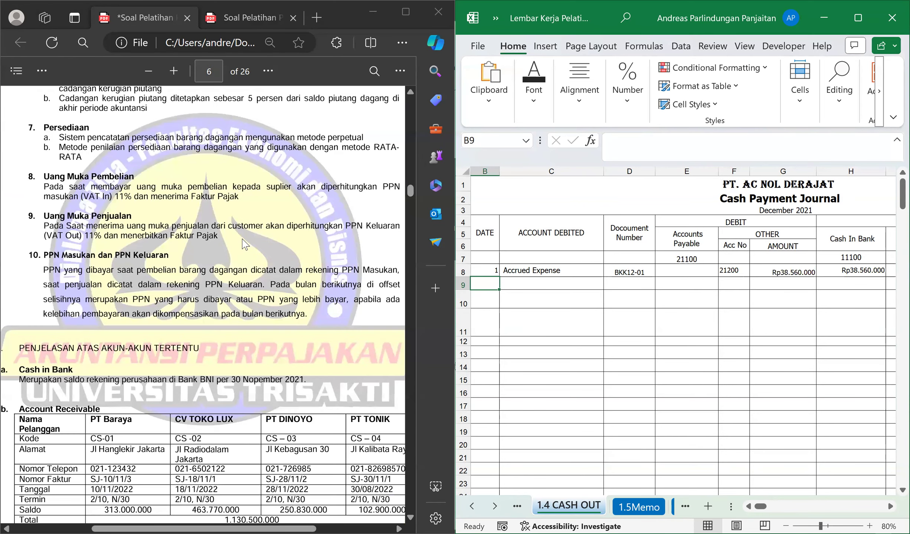
{"action": "scroll", "coordinate": [59, 209], "scroll_direction": "up", "scroll_amount": 5}
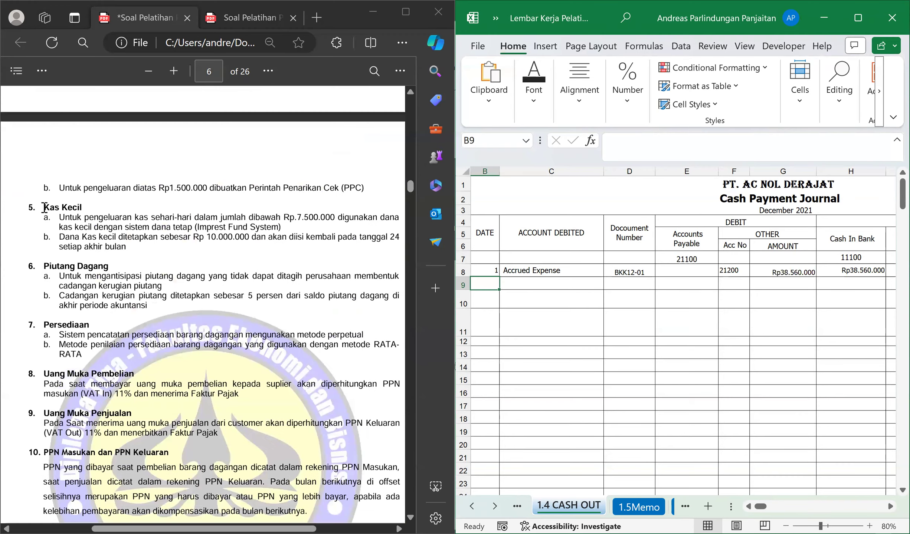
{"action": "left_click_drag", "start_coordinate": [44, 207], "coordinate": [83, 207]}
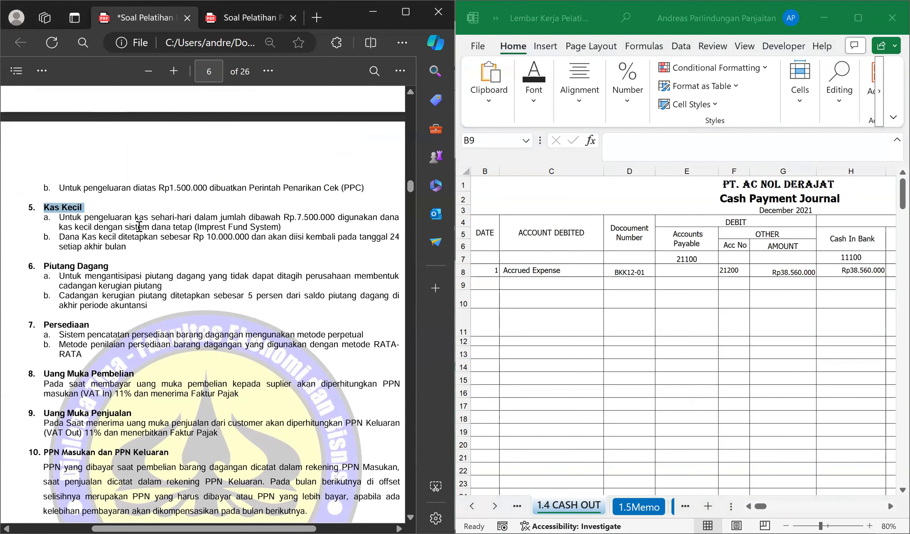
{"action": "left_click_drag", "start_coordinate": [198, 227], "coordinate": [264, 228]}
{"action": "scroll", "coordinate": [240, 284], "scroll_direction": "down", "scroll_amount": 10}
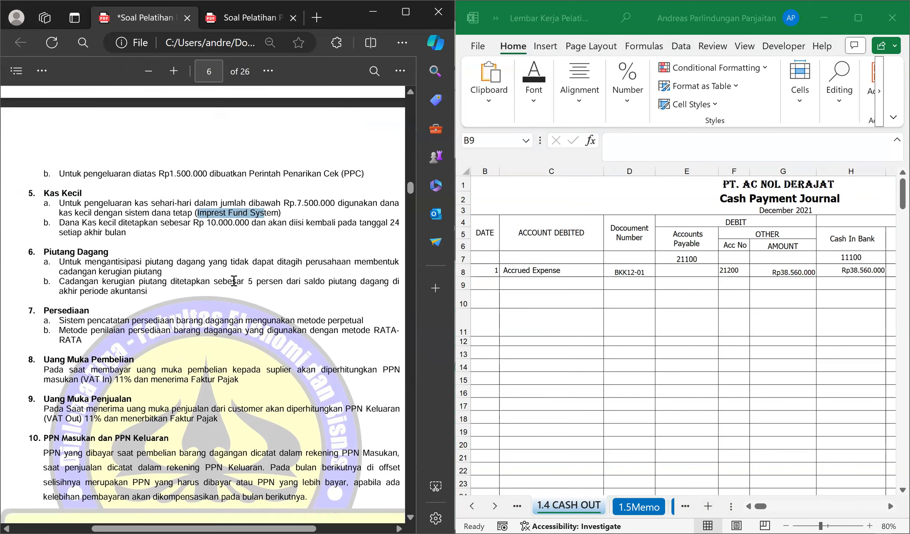
{"action": "scroll", "coordinate": [243, 289], "scroll_direction": "down", "scroll_amount": 15}
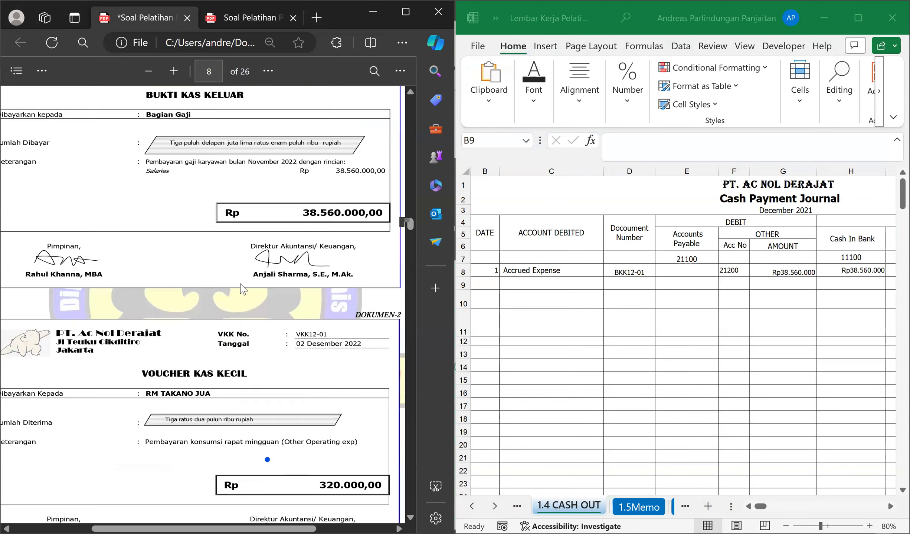
{"action": "scroll", "coordinate": [245, 296], "scroll_direction": "down", "scroll_amount": 2}
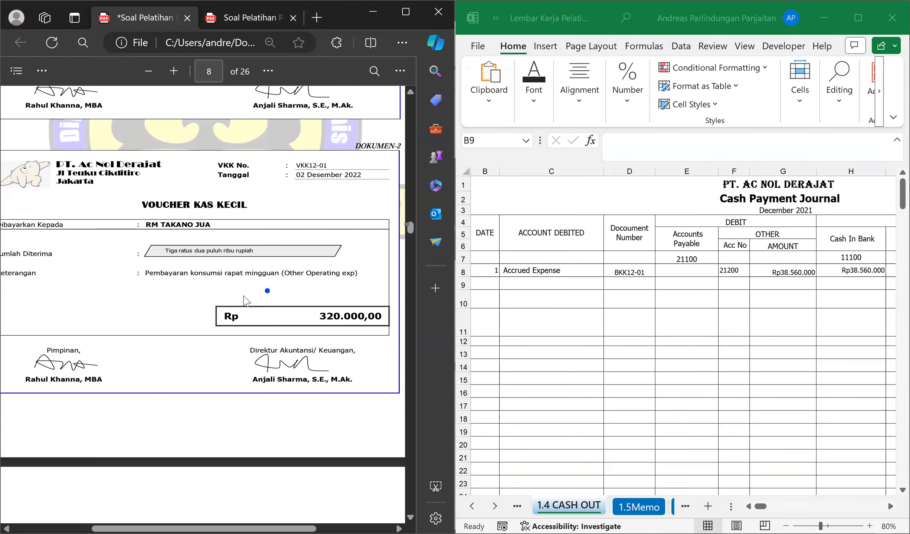
{"action": "scroll", "coordinate": [244, 300], "scroll_direction": "up", "scroll_amount": 2}
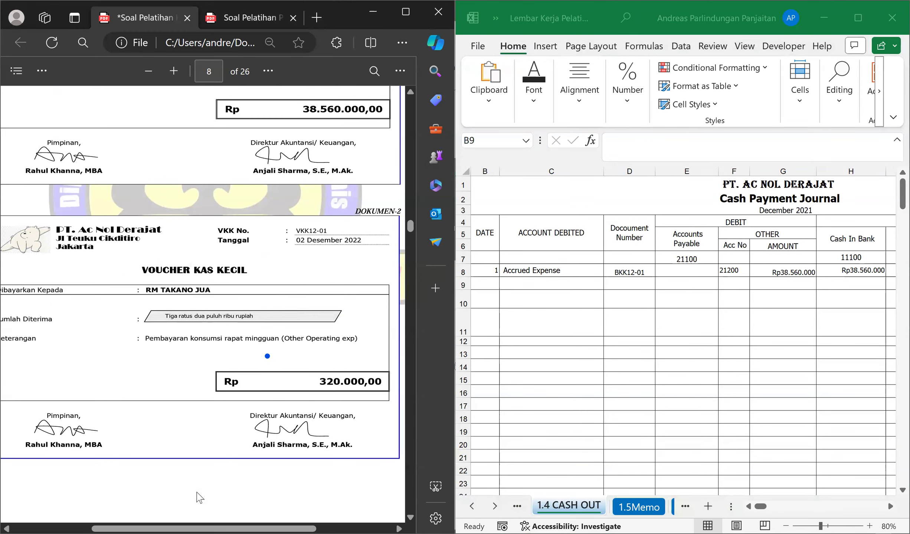
Draw a freehand blue mark and a dot below the Keterangan label on the Dokumen-2 petty cash voucher.
{"action": "left_click_drag", "start_coordinate": [203, 529], "coordinate": [201, 530]}
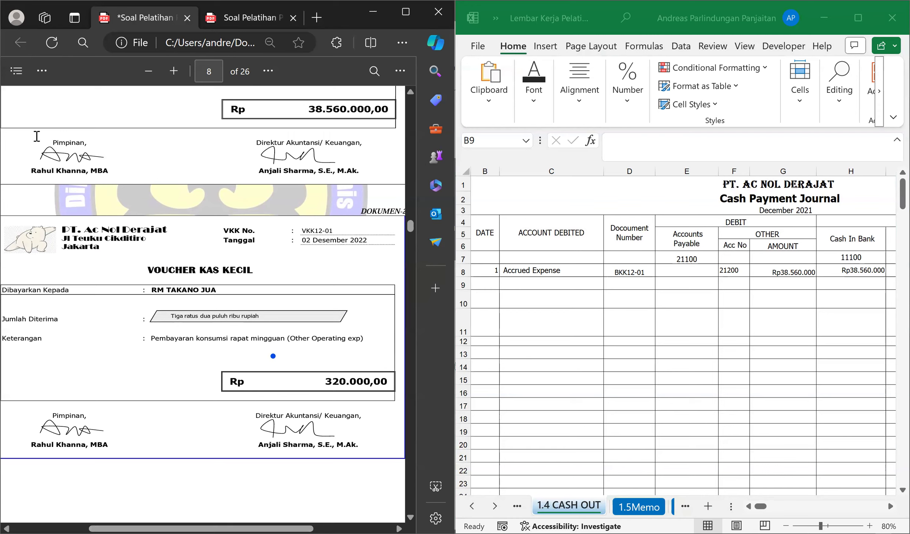
{"action": "left_click", "coordinate": [41, 71]}
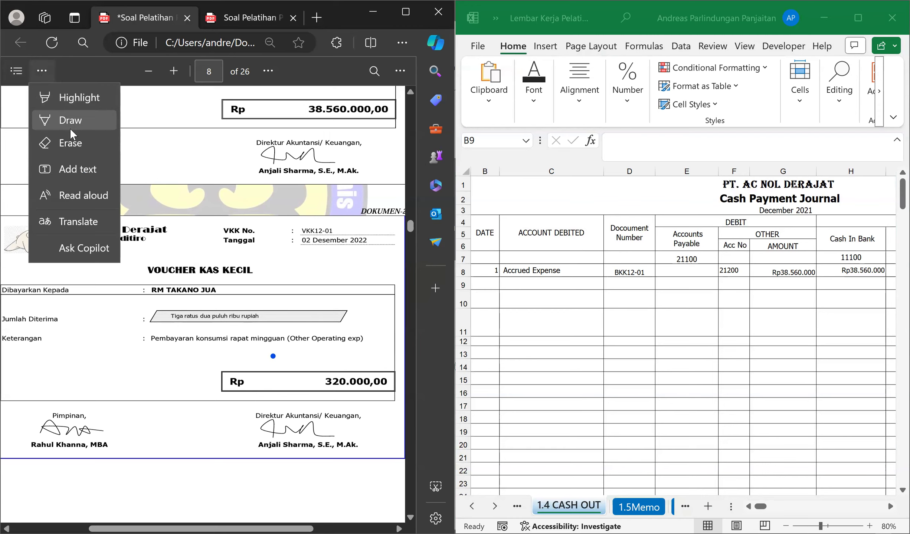
{"action": "left_click", "coordinate": [76, 120]}
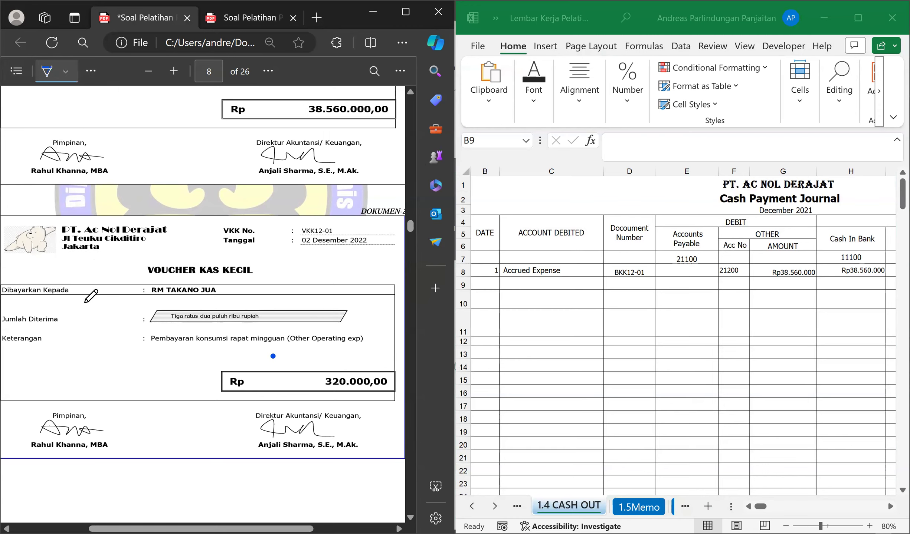
{"action": "left_click", "coordinate": [65, 72]}
{"action": "mouse_move", "coordinate": [86, 338]}
{"action": "left_mouse_down"}
{"action": "mouse_move", "coordinate": [117, 345]}
{"action": "mouse_move", "coordinate": [86, 368]}
{"action": "mouse_move", "coordinate": [113, 386]}
{"action": "mouse_move", "coordinate": [125, 350]}
{"action": "mouse_move", "coordinate": [106, 341]}
{"action": "mouse_move", "coordinate": [102, 357]}
{"action": "mouse_move", "coordinate": [88, 343]}
{"action": "mouse_move", "coordinate": [70, 347]}
{"action": "left_mouse_up"}
{"action": "left_click", "coordinate": [136, 386]}
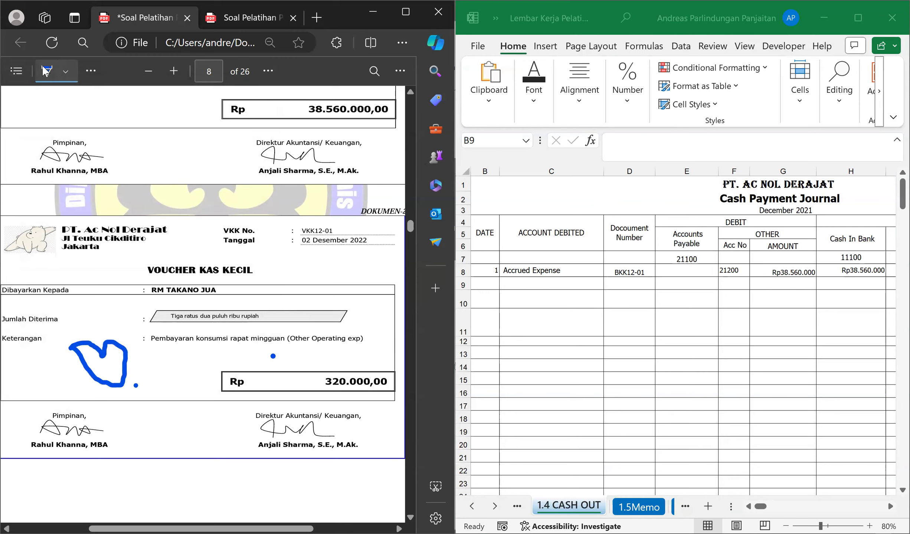
{"action": "key", "text": "Escape"}
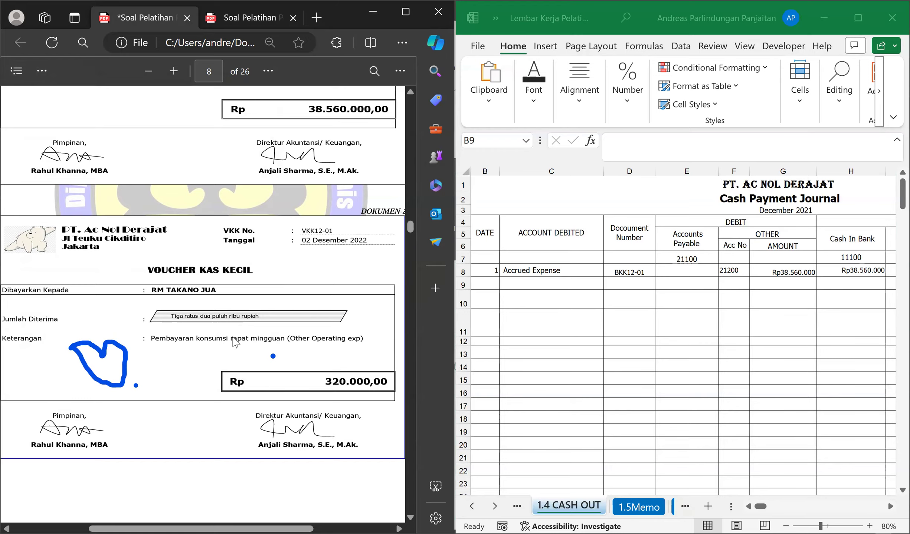
Examine Dokumen-3, the sales invoice to PT Baraya dated 02 Desember 2022.
{"action": "scroll", "coordinate": [235, 333], "scroll_direction": "down", "scroll_amount": 10}
{"action": "scroll", "coordinate": [233, 348], "scroll_direction": "up", "scroll_amount": 4}
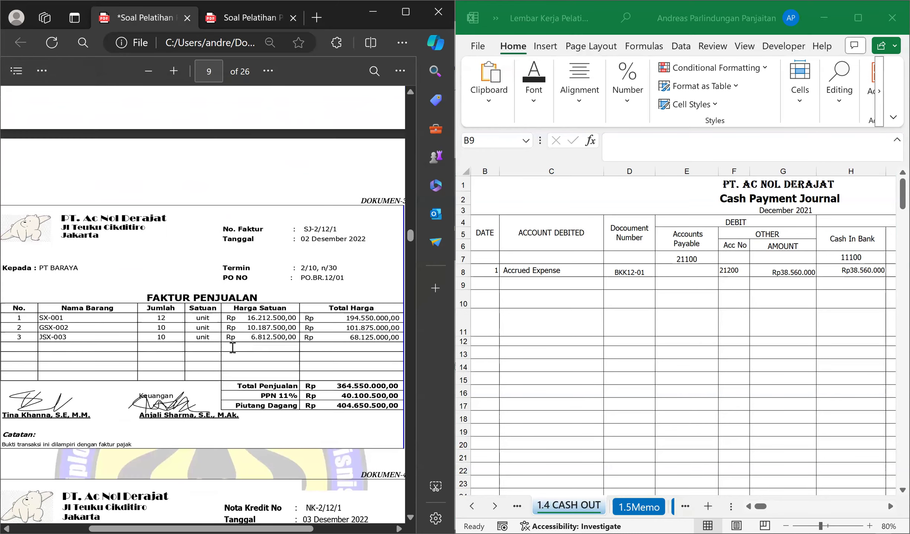
{"action": "scroll", "coordinate": [232, 348], "scroll_direction": "down", "scroll_amount": 2}
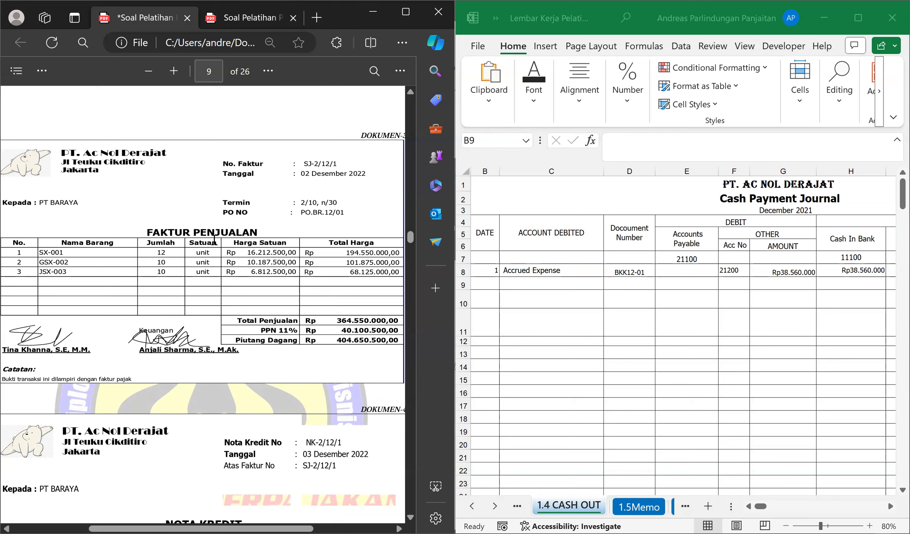
Circle the issuing company's letterhead on the Dokumen-3 sales invoice in blue and compare it with the company title in cell B1.
{"action": "left_click", "coordinate": [42, 71]}
{"action": "left_click", "coordinate": [48, 118]}
{"action": "mouse_move", "coordinate": [70, 141]}
{"action": "left_mouse_down"}
{"action": "mouse_move", "coordinate": [41, 158]}
{"action": "mouse_move", "coordinate": [57, 180]}
{"action": "mouse_move", "coordinate": [179, 171]}
{"action": "mouse_move", "coordinate": [167, 142]}
{"action": "mouse_move", "coordinate": [68, 146]}
{"action": "left_mouse_up"}
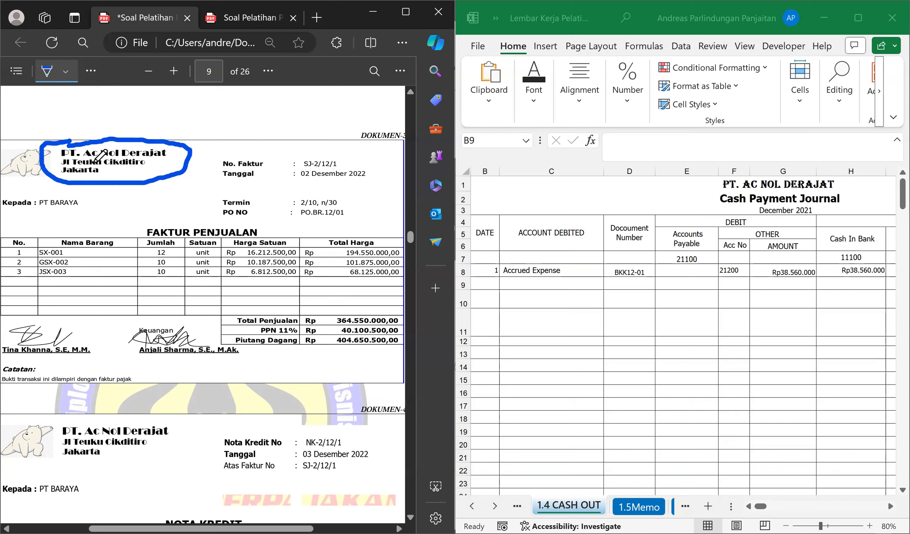
{"action": "left_click", "coordinate": [53, 74]}
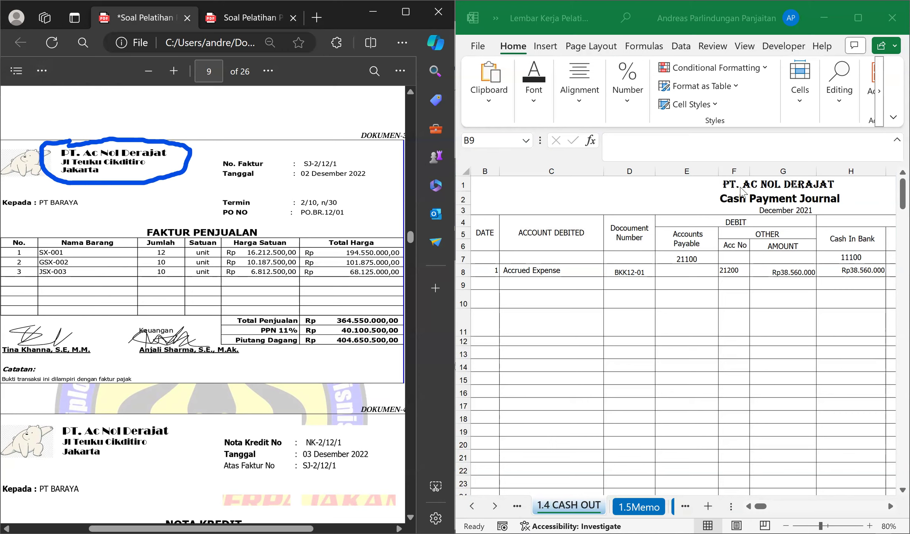
{"action": "left_click", "coordinate": [747, 184]}
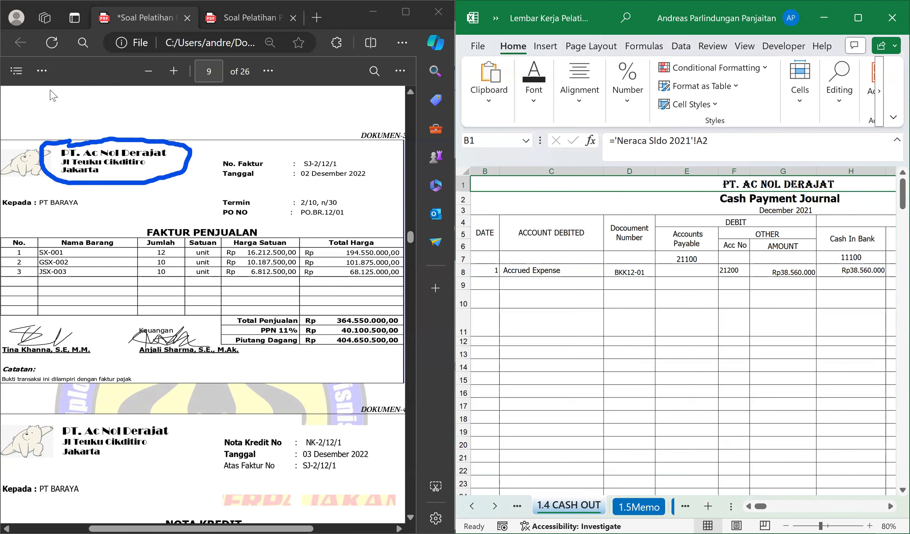
{"action": "left_click", "coordinate": [128, 144]}
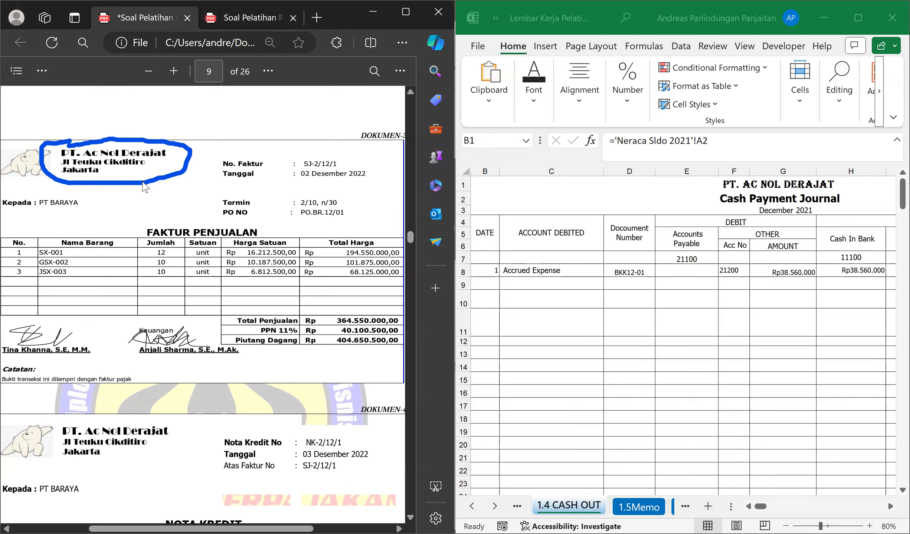
Erase the blue circle around the letterhead on the Dokumen-3 sales invoice.
{"action": "left_click", "coordinate": [45, 73]}
{"action": "left_click", "coordinate": [74, 147]}
{"action": "left_click", "coordinate": [75, 173]}
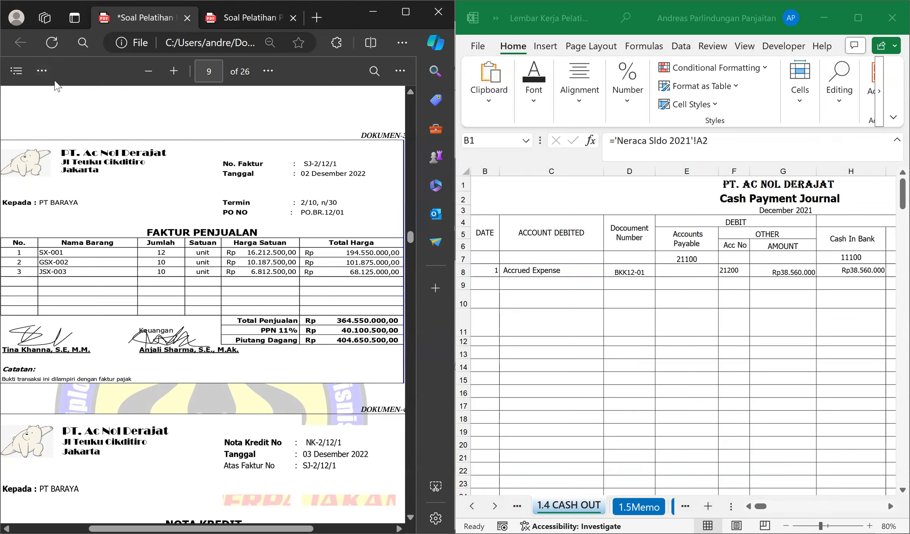
Circle the letterhead on the Dokumen-3 sales invoice in blue and handwrite abbreviation letters above it.
{"action": "left_click", "coordinate": [41, 71]}
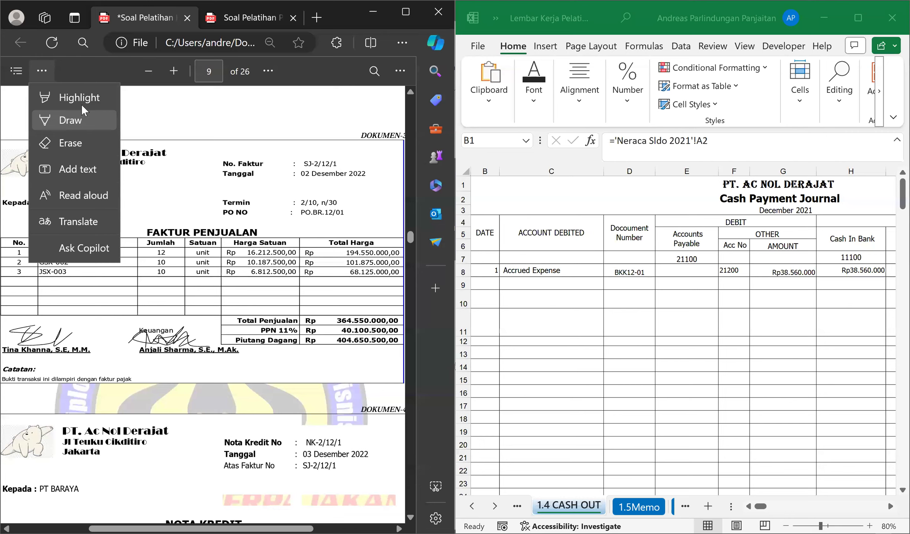
{"action": "left_click", "coordinate": [85, 129]}
{"action": "mouse_move", "coordinate": [82, 135]}
{"action": "left_mouse_down"}
{"action": "mouse_move", "coordinate": [40, 152]}
{"action": "mouse_move", "coordinate": [50, 175]}
{"action": "left_mouse_up"}
{"action": "mouse_move", "coordinate": [111, 179]}
{"action": "left_mouse_down"}
{"action": "mouse_move", "coordinate": [177, 167]}
{"action": "mouse_move", "coordinate": [150, 138]}
{"action": "mouse_move", "coordinate": [78, 136]}
{"action": "left_mouse_up"}
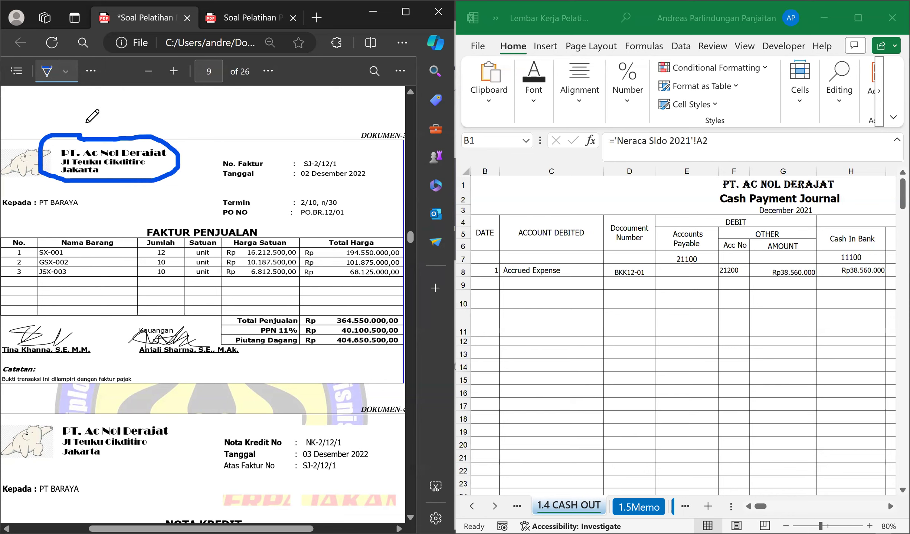
{"action": "mouse_move", "coordinate": [63, 115]}
{"action": "left_mouse_down"}
{"action": "mouse_move", "coordinate": [66, 136]}
{"action": "mouse_move", "coordinate": [87, 146]}
{"action": "mouse_move", "coordinate": [100, 120]}
{"action": "mouse_move", "coordinate": [127, 130]}
{"action": "mouse_move", "coordinate": [158, 124]}
{"action": "mouse_move", "coordinate": [170, 137]}
{"action": "left_mouse_up"}
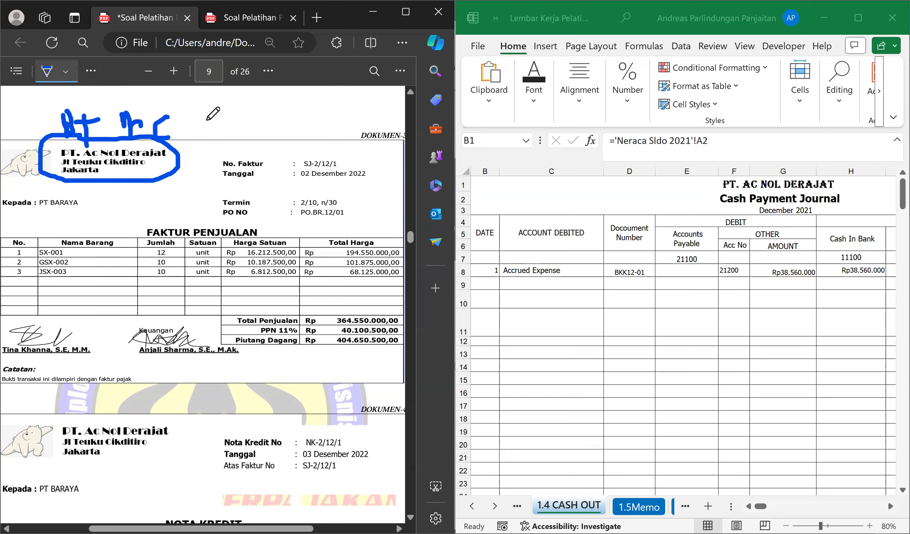
{"action": "left_click_drag", "start_coordinate": [201, 107], "coordinate": [160, 137]}
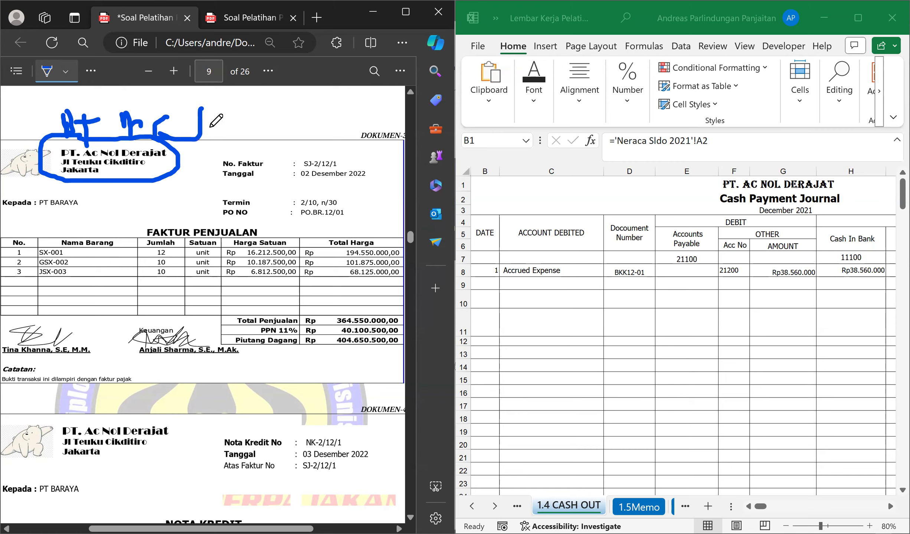
{"action": "left_click_drag", "start_coordinate": [206, 109], "coordinate": [200, 138]}
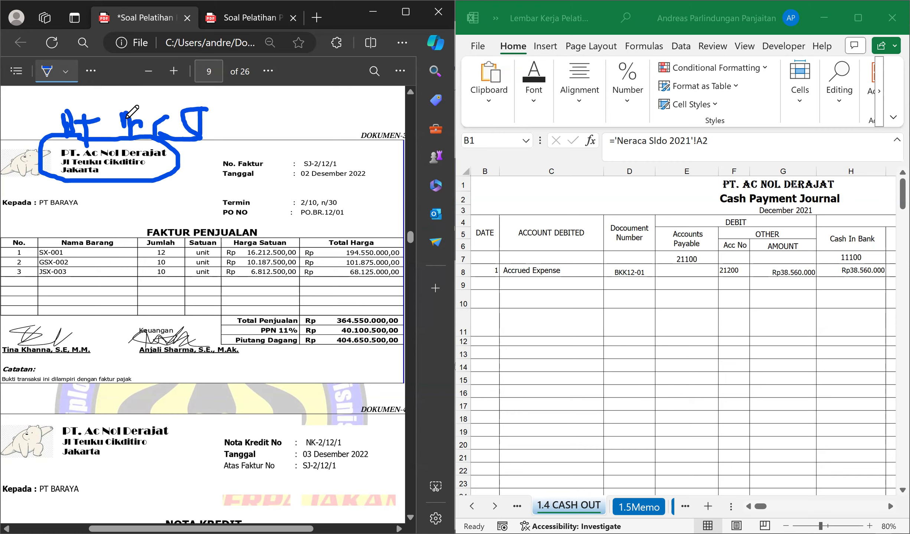
Erase the blue circle and handwritten letters around the letterhead on the Dokumen-3 sales invoice.
{"action": "left_click", "coordinate": [65, 72]}
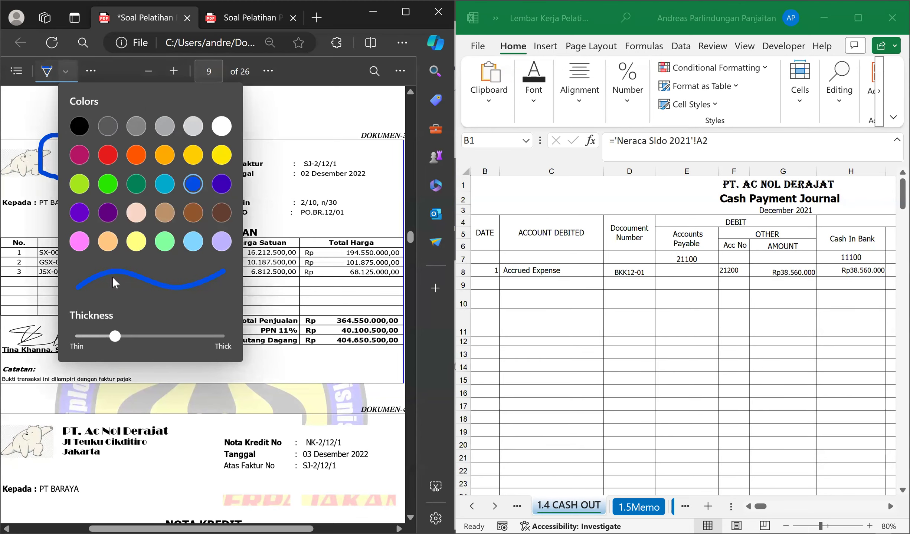
{"action": "left_click", "coordinate": [56, 72]}
{"action": "left_click", "coordinate": [48, 74]}
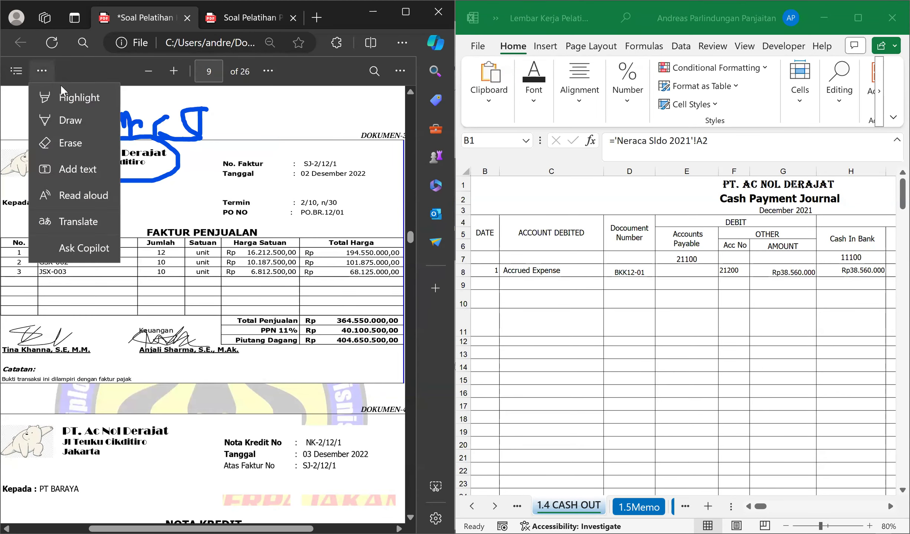
{"action": "left_click", "coordinate": [71, 143]}
{"action": "mouse_move", "coordinate": [130, 129]}
{"action": "left_mouse_down"}
{"action": "mouse_move", "coordinate": [200, 124]}
{"action": "mouse_move", "coordinate": [160, 157]}
{"action": "left_mouse_up"}
{"action": "left_click", "coordinate": [193, 125]}
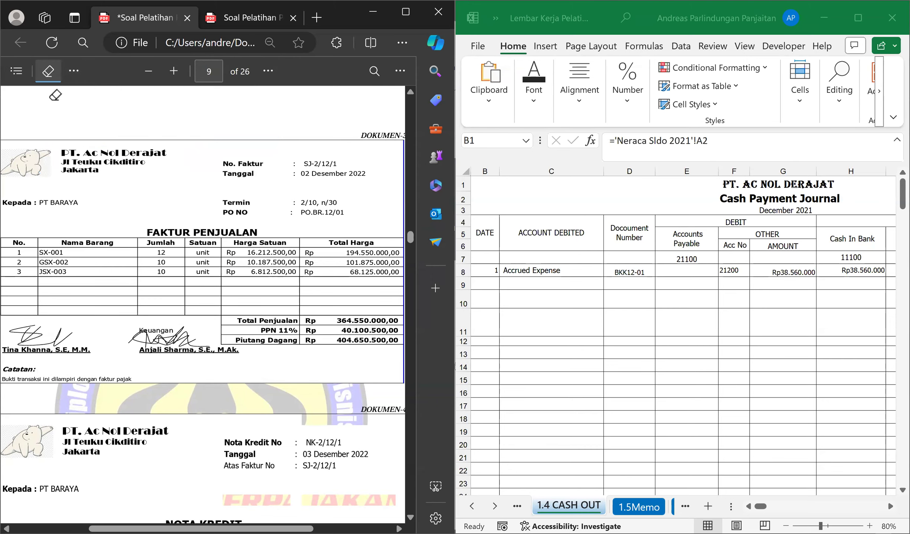
{"action": "left_click", "coordinate": [48, 71]}
Check the FAKTUR PENJUALAN title on Dokumen-3 and open the 1.1 SALES sheet in the journal workbook.
{"action": "left_click_drag", "start_coordinate": [148, 228], "coordinate": [269, 239]}
{"action": "left_click", "coordinate": [257, 258]}
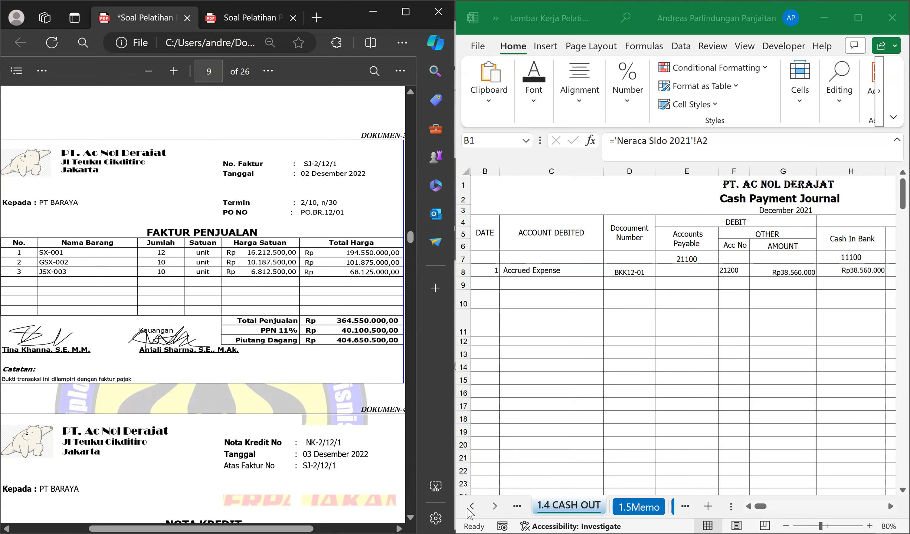
{"action": "left_click", "coordinate": [471, 506]}
{"action": "left_click", "coordinate": [471, 506]}
{"action": "left_click", "coordinate": [472, 506]}
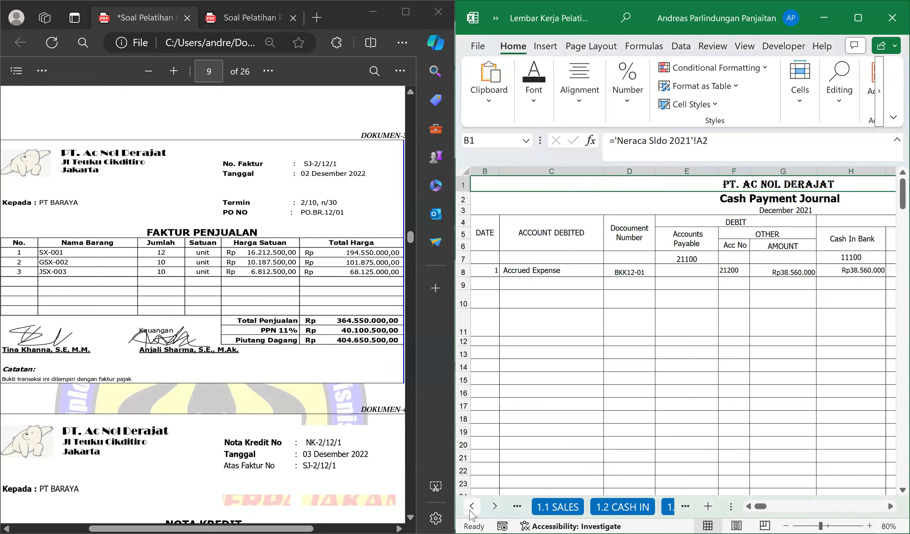
{"action": "left_click", "coordinate": [558, 507]}
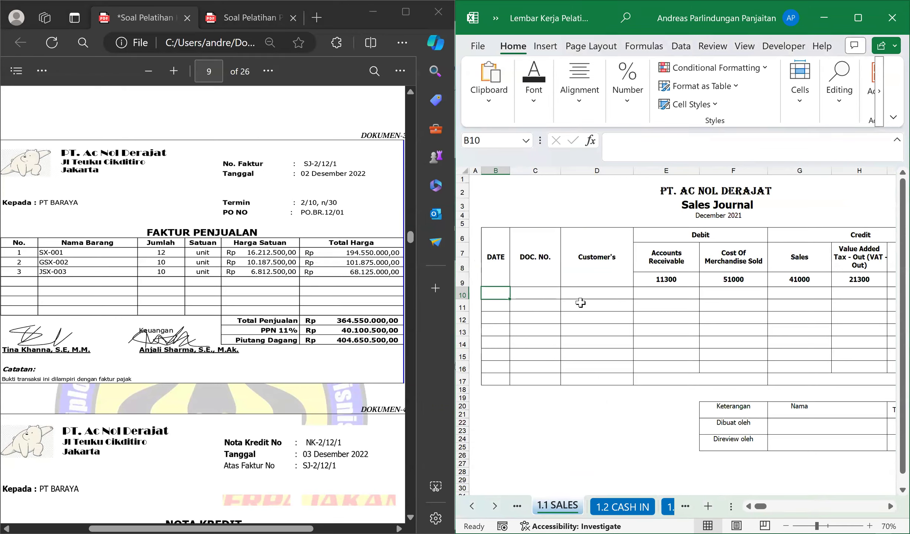
Fill in row 10 of the Sales Journal with date 2, document number SJ-2/12/1 and customer PT BARAYA.
{"action": "type", "text": "2"}
{"action": "key", "text": "Tab"}
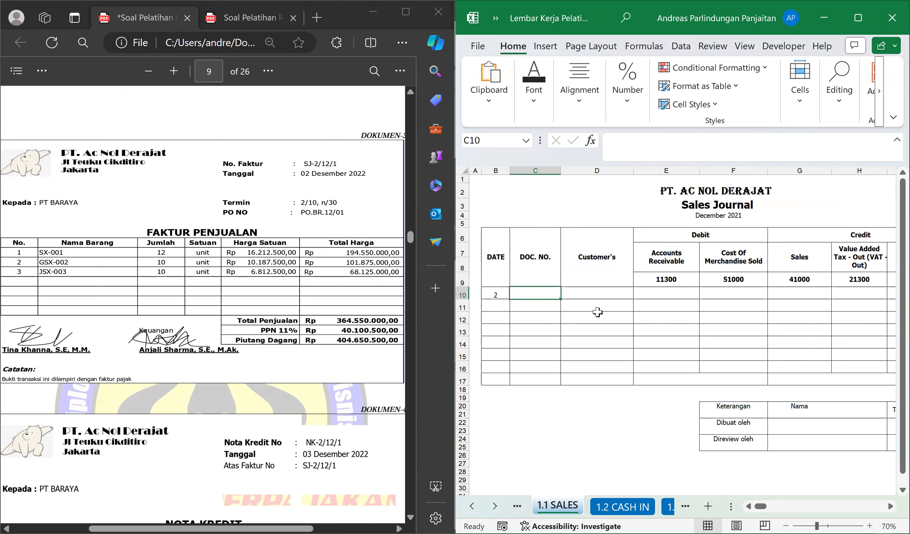
{"action": "type", "text": "sj"}
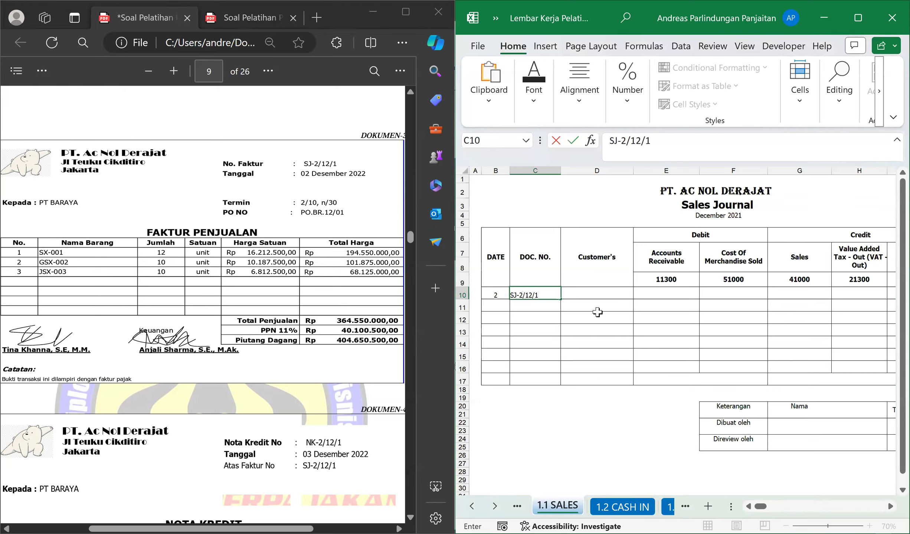
{"action": "key", "text": "Tab"}
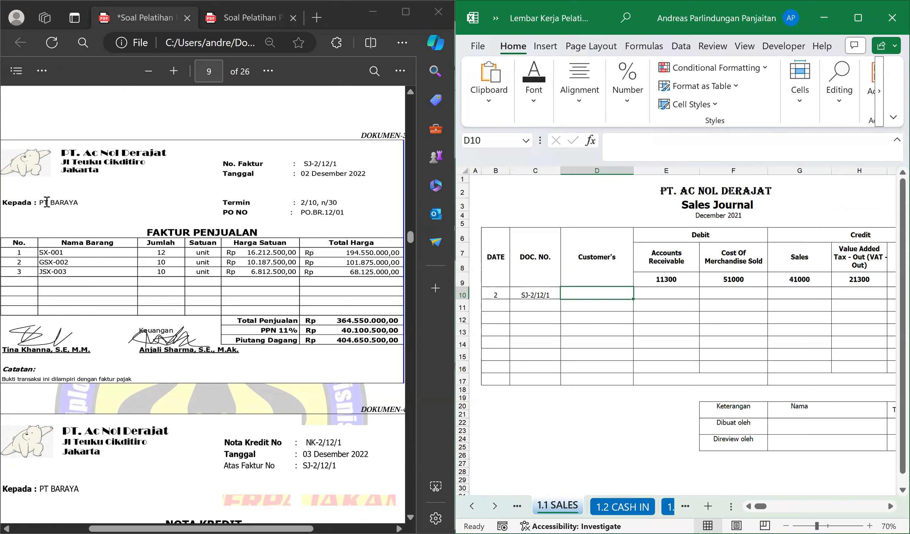
{"action": "left_click_drag", "start_coordinate": [40, 202], "coordinate": [78, 203]}
{"action": "left_click", "coordinate": [585, 296]}
{"action": "type", "text": "PT BARAYA"}
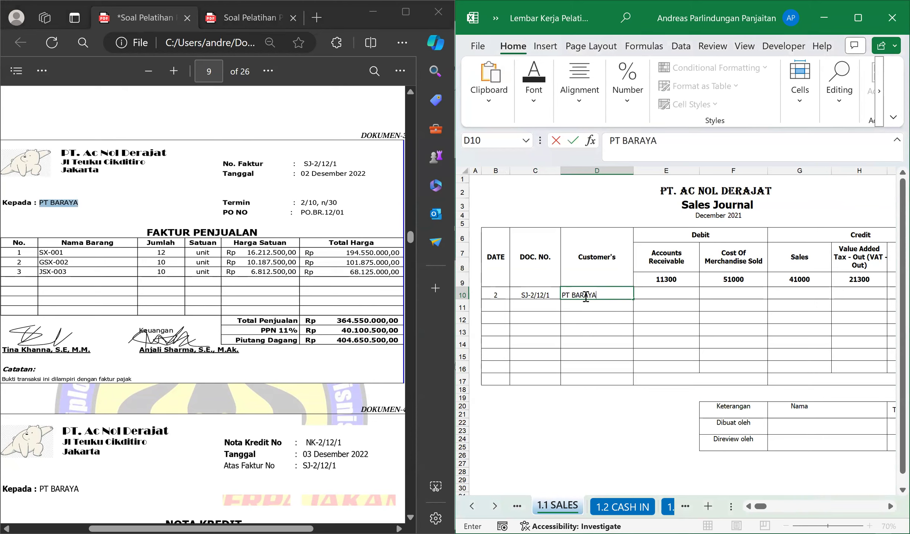
{"action": "key", "text": "Tab"}
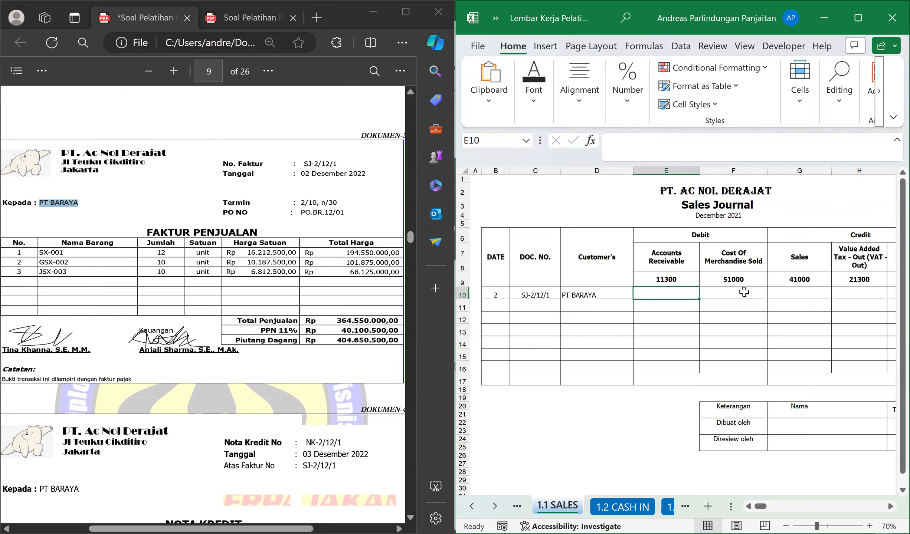
Enter 364550000 as the Sales credit in cell G10 and format it with thousands separators and two decimals.
{"action": "left_click", "coordinate": [790, 291]}
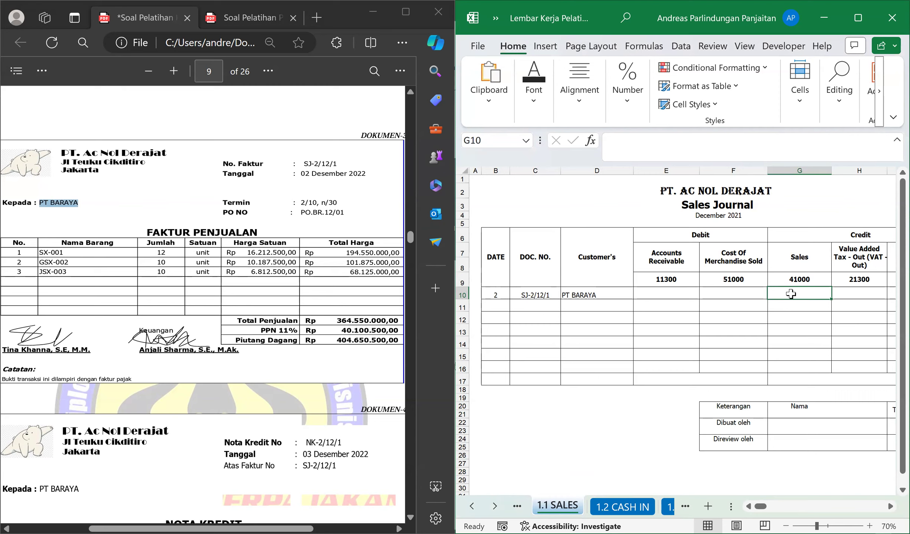
{"action": "type", "text": "36"}
{"action": "type", "text": "4550000"}
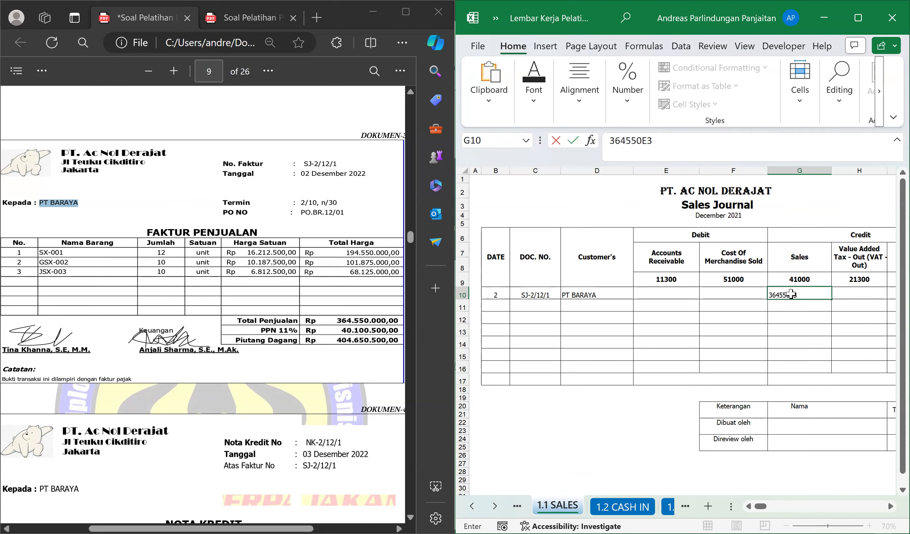
{"action": "key", "text": "Return"}
{"action": "left_click", "coordinate": [790, 294]}
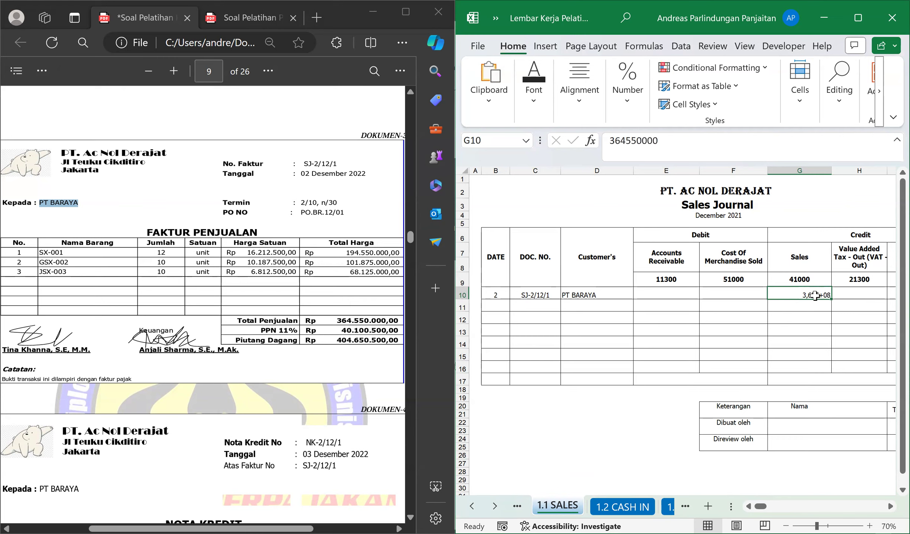
{"action": "key", "text": "Delete"}
{"action": "type", "text": "36455000"}
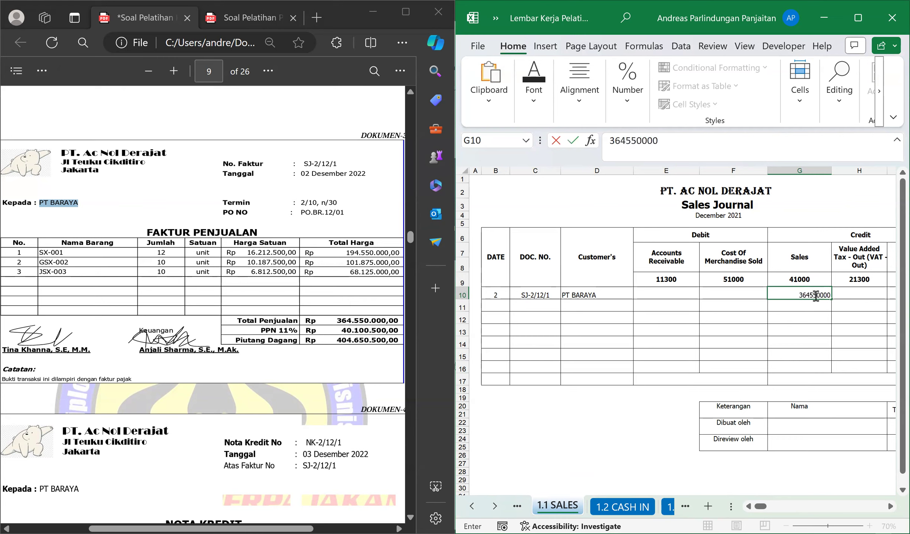
{"action": "type", "text": "0"}
{"action": "key", "text": "Return"}
{"action": "left_click", "coordinate": [815, 296]}
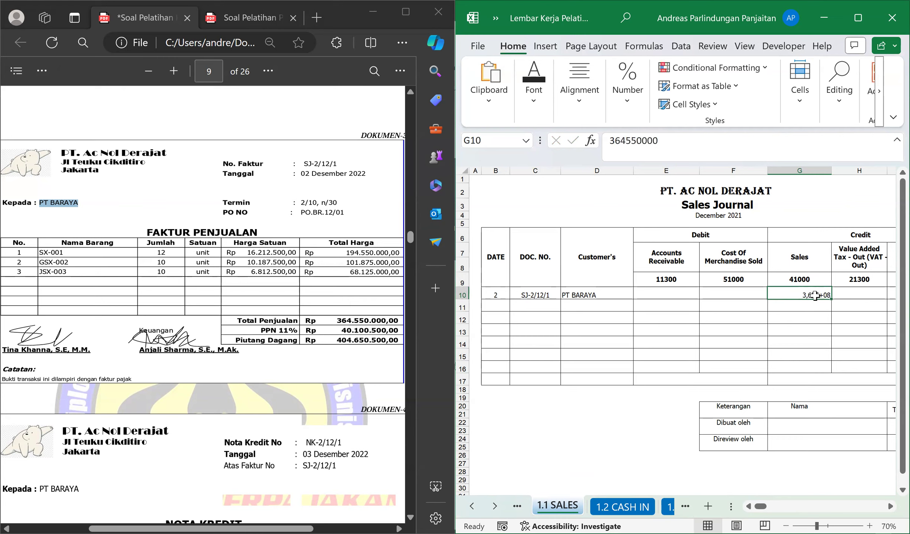
{"action": "key", "text": "ctrl+shift+1"}
Calculate the Value Added Tax - Out in cell H10 with the formula =11%*G10 and review it.
{"action": "left_click", "coordinate": [837, 299]}
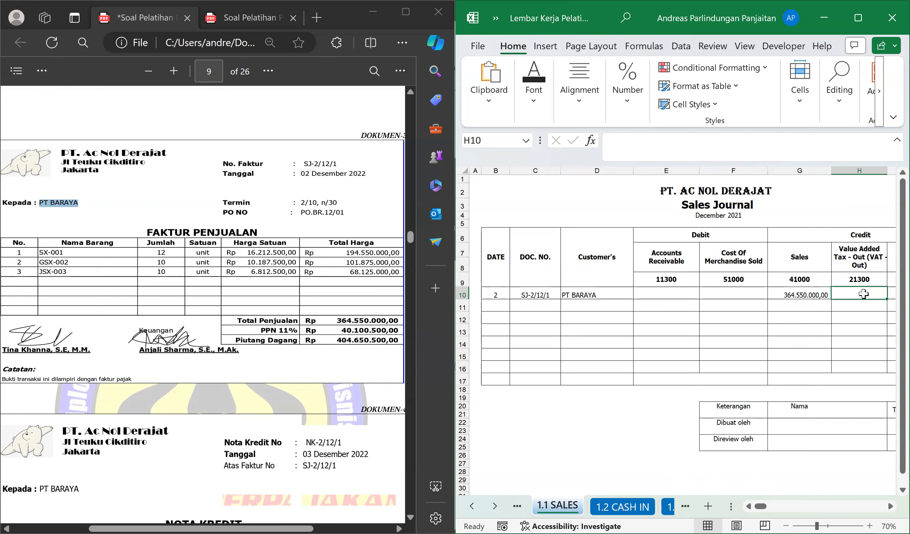
{"action": "type", "text": "=11"}
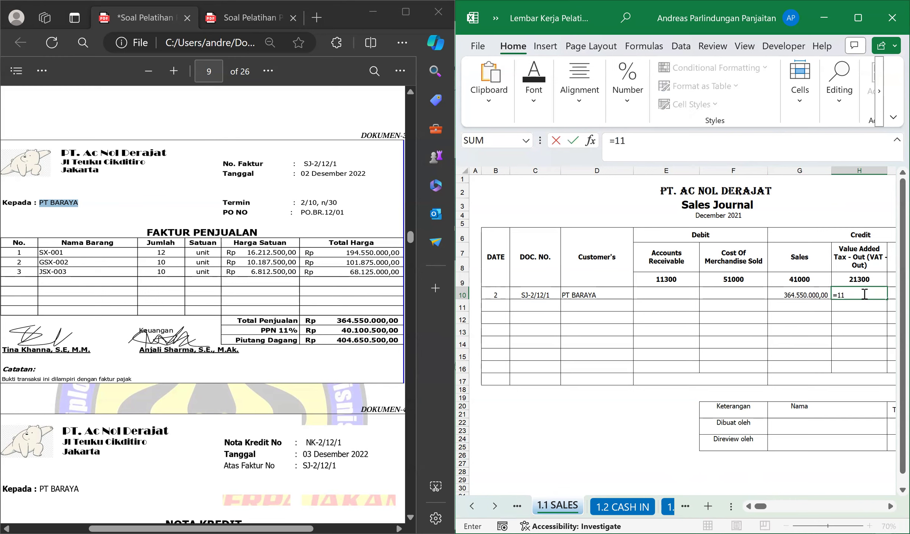
{"action": "type", "text": "%*"}
{"action": "left_click", "coordinate": [805, 295]}
{"action": "key", "text": "Return"}
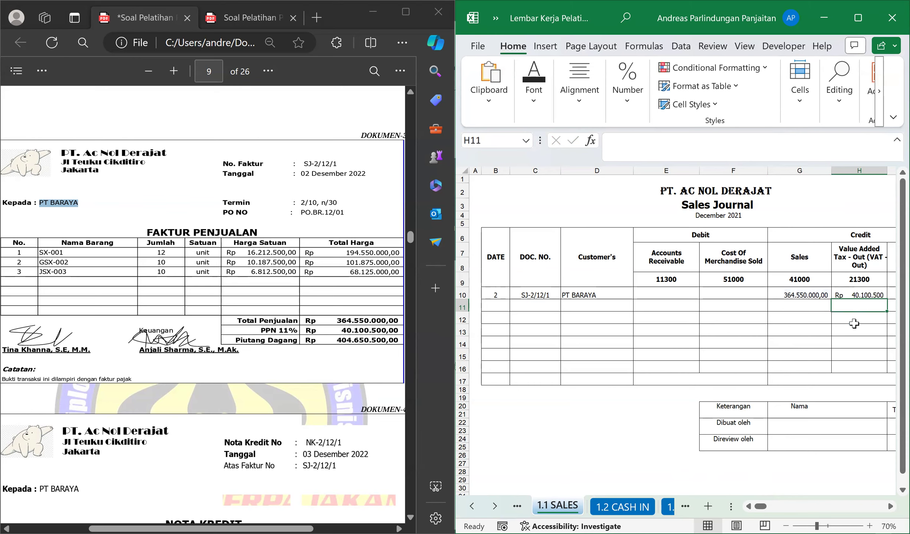
{"action": "left_click", "coordinate": [824, 306]}
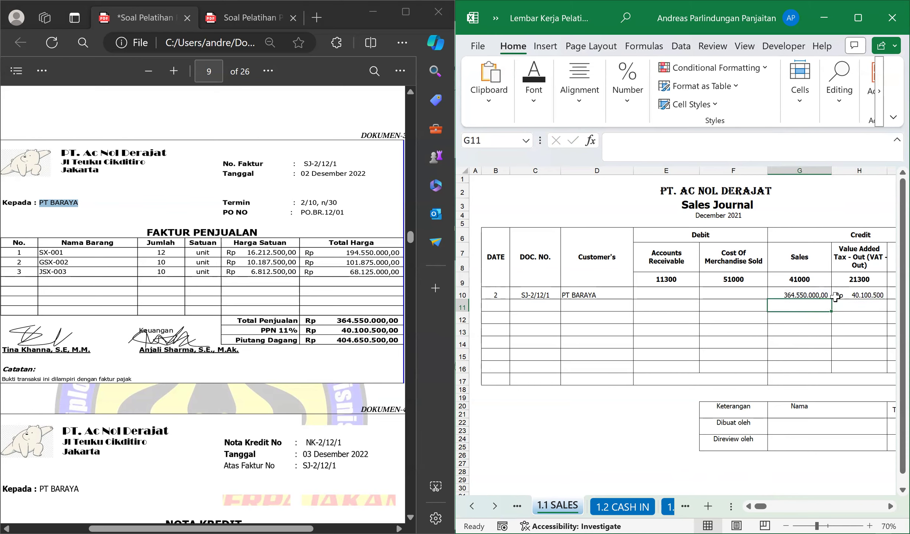
{"action": "left_click", "coordinate": [855, 295]}
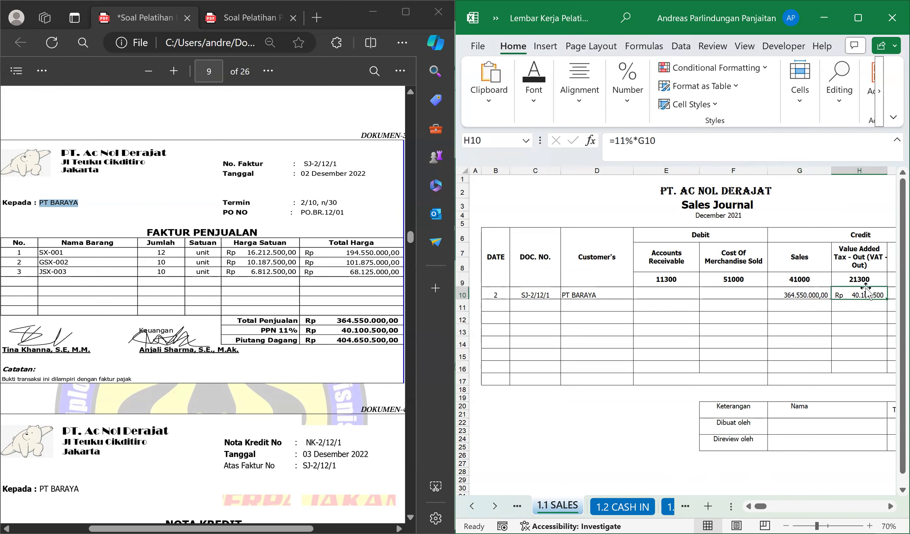
Calculate the Accounts Receivable debit in cell E10 with the formula =G10+H10 and check it against the PT BARAYA entry.
{"action": "left_click", "coordinate": [670, 291]}
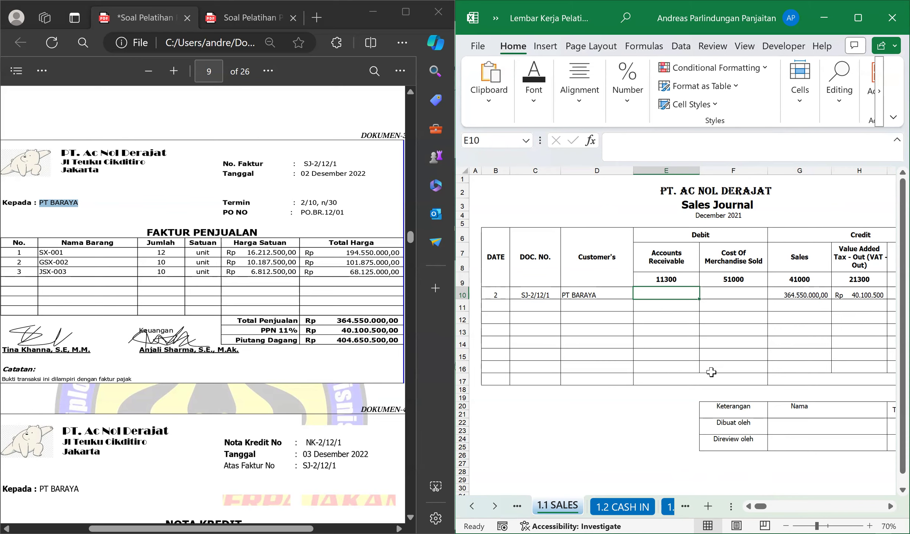
{"action": "type", "text": "="}
{"action": "key", "text": "Right"}
{"action": "key", "text": "Right"}
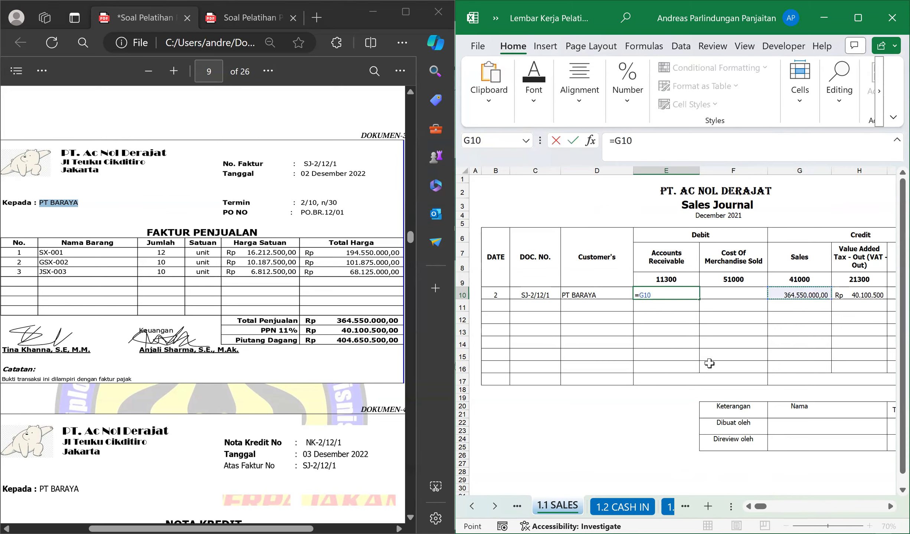
{"action": "type", "text": "+"}
{"action": "key", "text": "Right"}
{"action": "key", "text": "Right"}
{"action": "key", "text": "Right"}
{"action": "key", "text": "Return"}
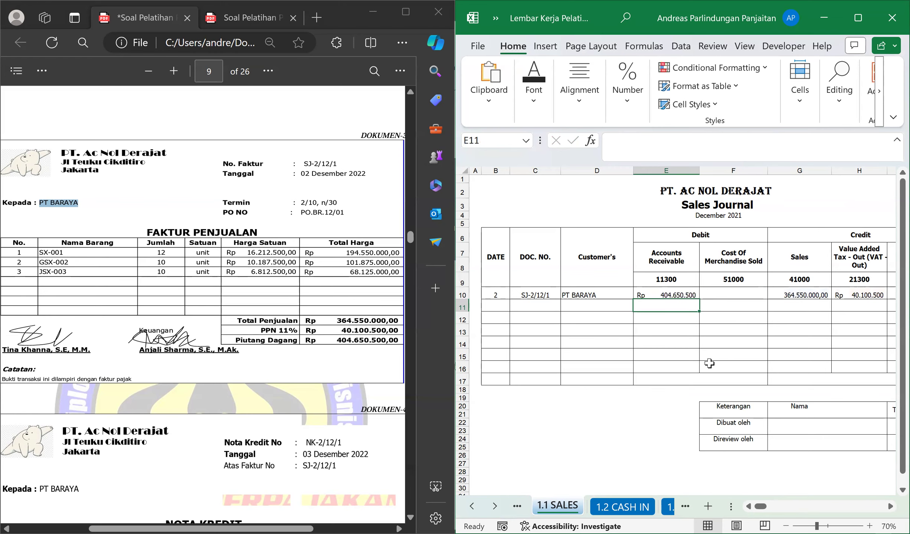
{"action": "left_click", "coordinate": [656, 291]}
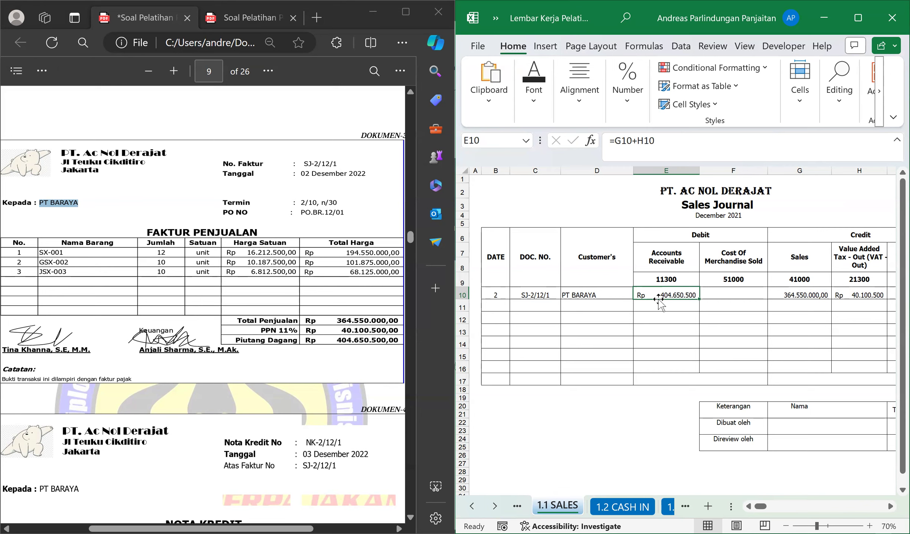
{"action": "left_click", "coordinate": [579, 297]}
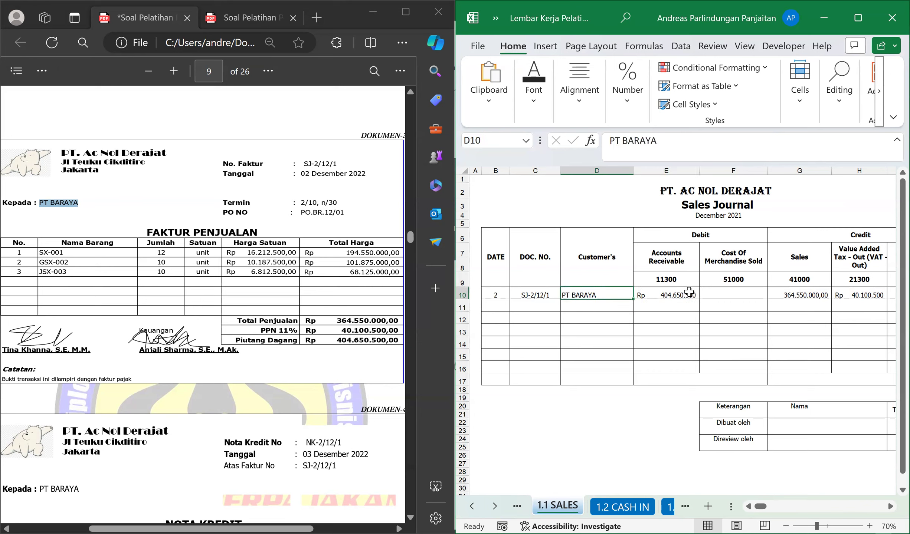
{"action": "left_click", "coordinate": [664, 295]}
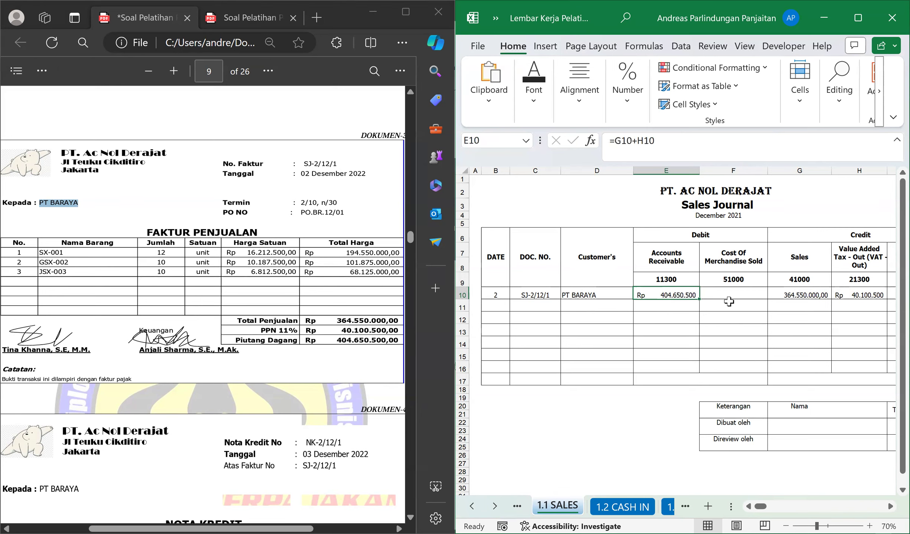
Examine the Cost Of Merchandise Sold and Merchandise Inventory columns and their row 10 cells in the Sales Journal.
{"action": "mouse_move", "coordinate": [755, 508]}
{"action": "left_mouse_down"}
{"action": "mouse_move", "coordinate": [767, 510]}
{"action": "mouse_move", "coordinate": [756, 508]}
{"action": "left_mouse_up"}
{"action": "left_click", "coordinate": [890, 506]}
{"action": "left_click", "coordinate": [890, 506]}
{"action": "left_click", "coordinate": [890, 507]}
{"action": "left_click", "coordinate": [890, 506]}
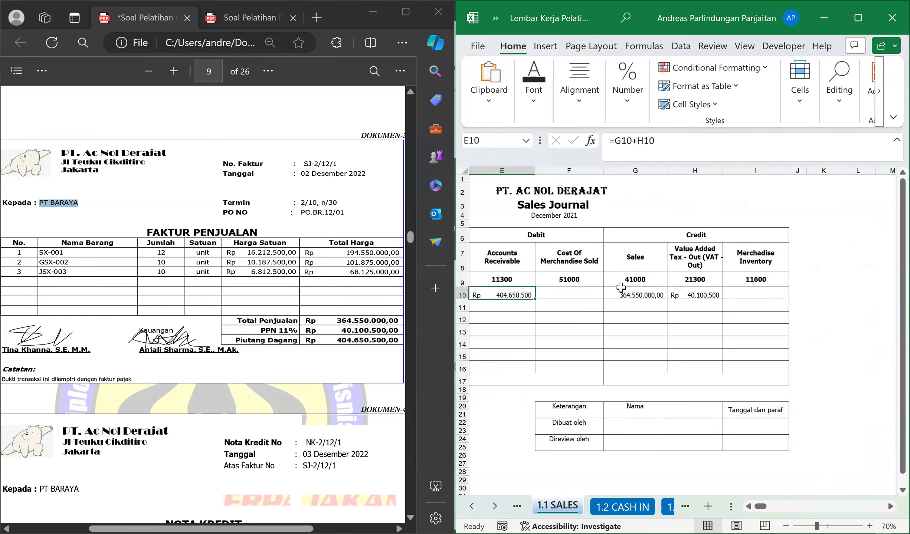
{"action": "left_click", "coordinate": [574, 252]}
{"action": "left_click", "coordinate": [577, 290]}
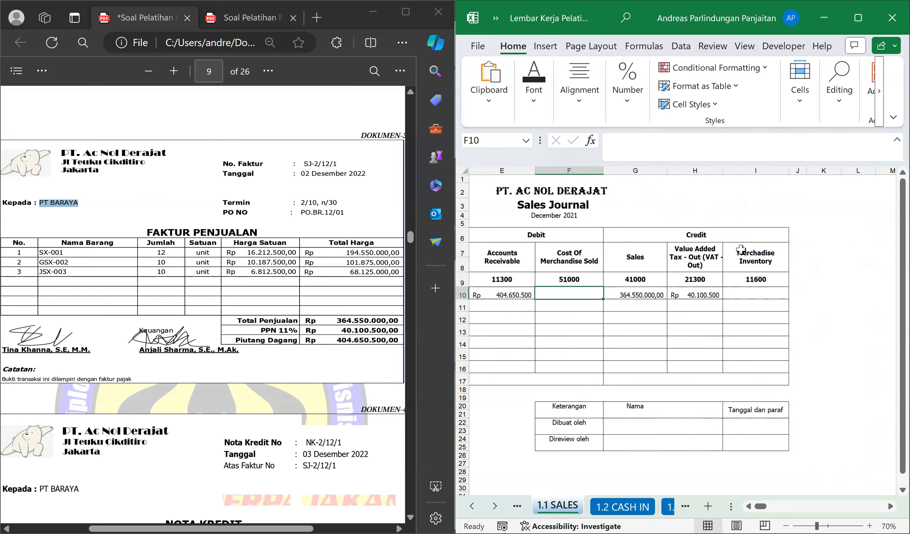
{"action": "left_click", "coordinate": [751, 255]}
{"action": "left_click", "coordinate": [764, 293]}
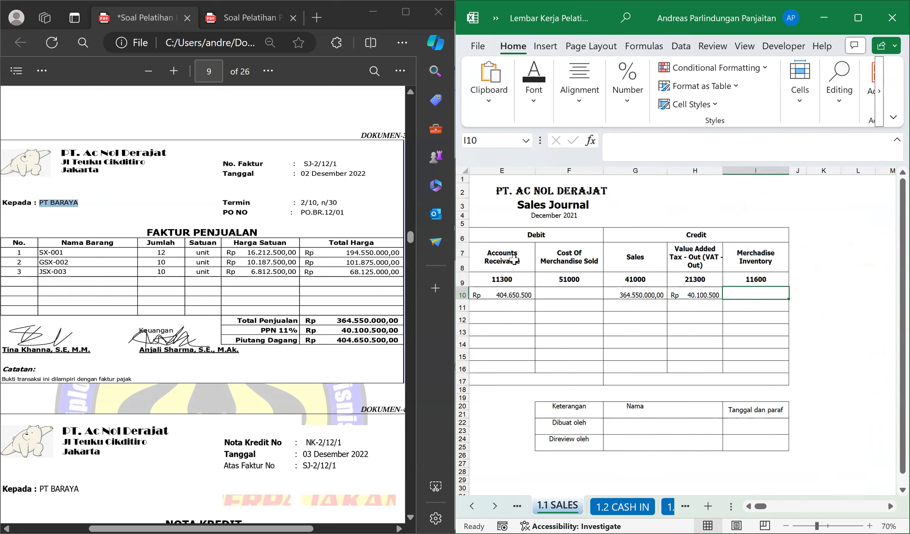
Locate the December 2022 Inventory Card in the source PDF for the cost of merchandise sold and bring its invoice and description columns into view.
{"action": "left_click", "coordinate": [561, 254]}
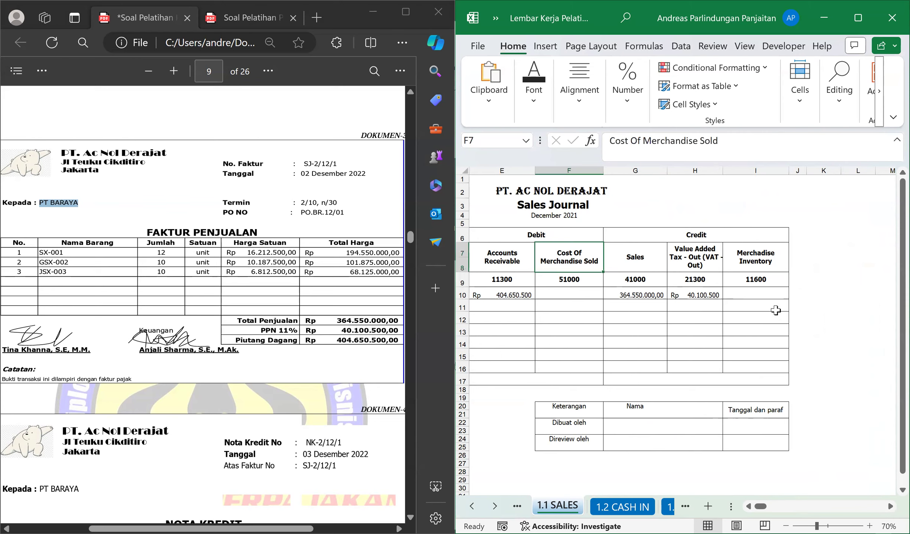
{"action": "left_click", "coordinate": [763, 264]}
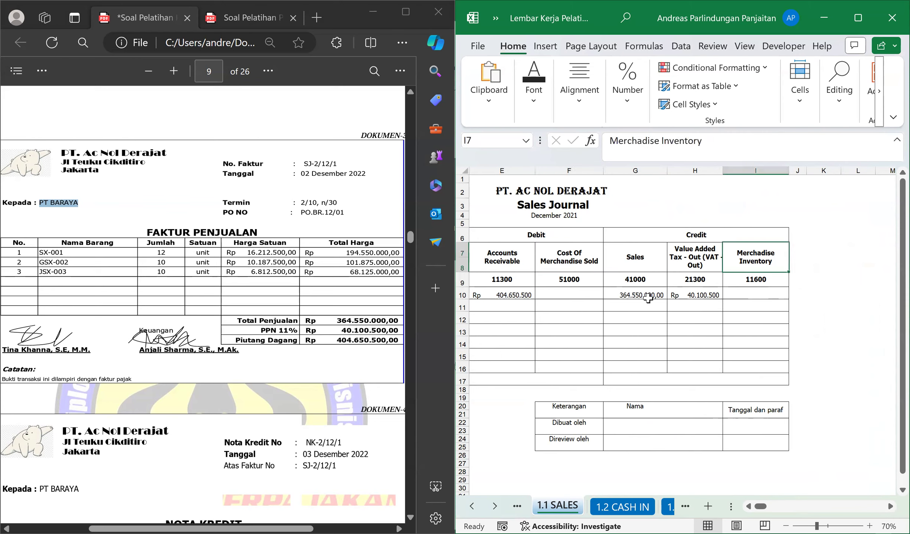
{"action": "left_click", "coordinate": [554, 298]}
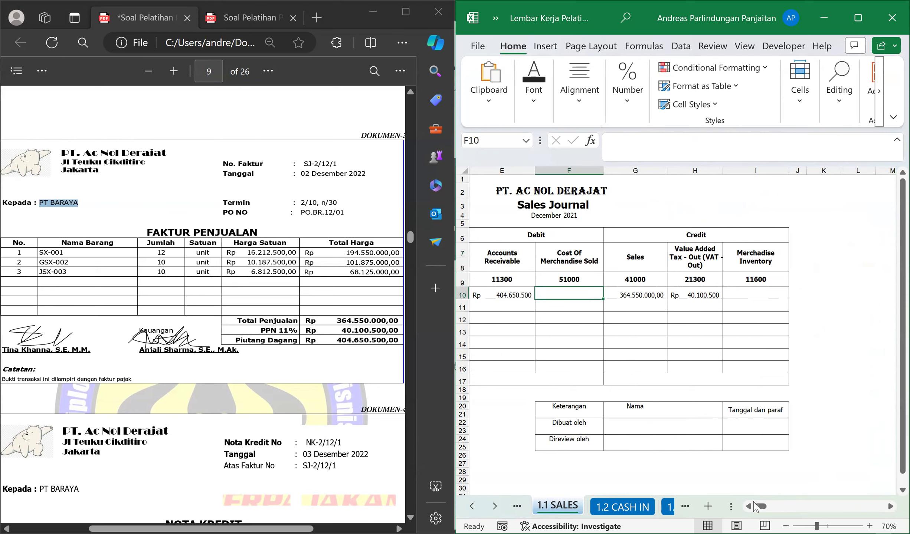
{"action": "left_click", "coordinate": [139, 214]}
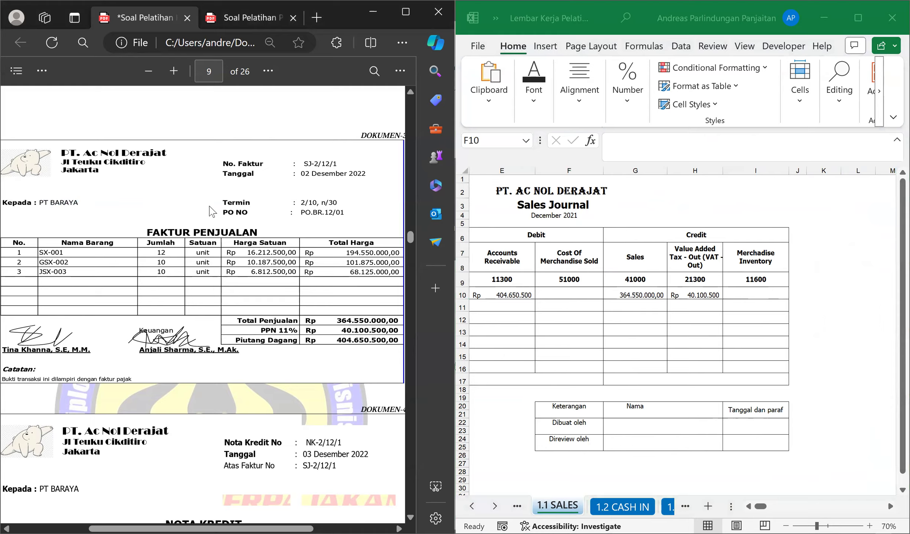
{"action": "scroll", "coordinate": [244, 206], "scroll_direction": "down", "scroll_amount": 15}
{"action": "scroll", "coordinate": [251, 213], "scroll_direction": "down", "scroll_amount": 10}
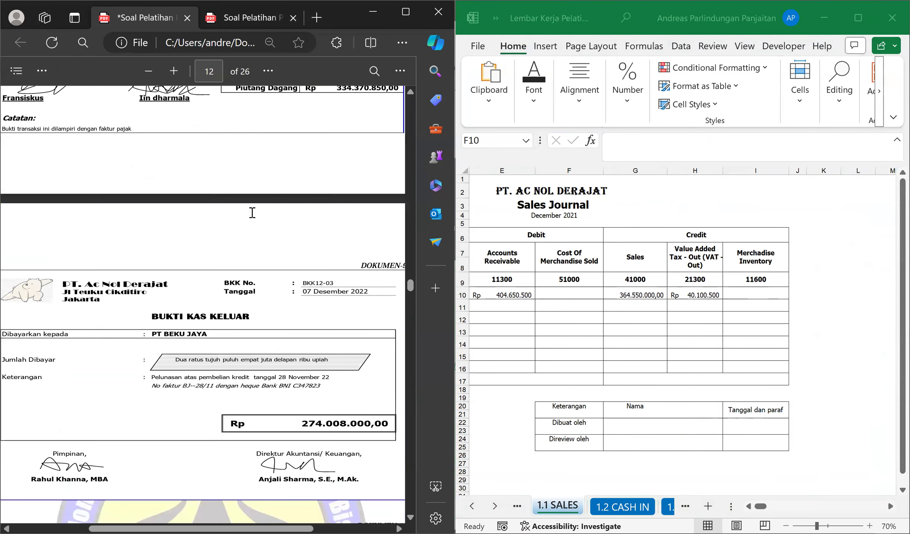
{"action": "scroll", "coordinate": [281, 216], "scroll_direction": "down", "scroll_amount": 10}
{"action": "left_click_drag", "start_coordinate": [408, 333], "coordinate": [414, 445]}
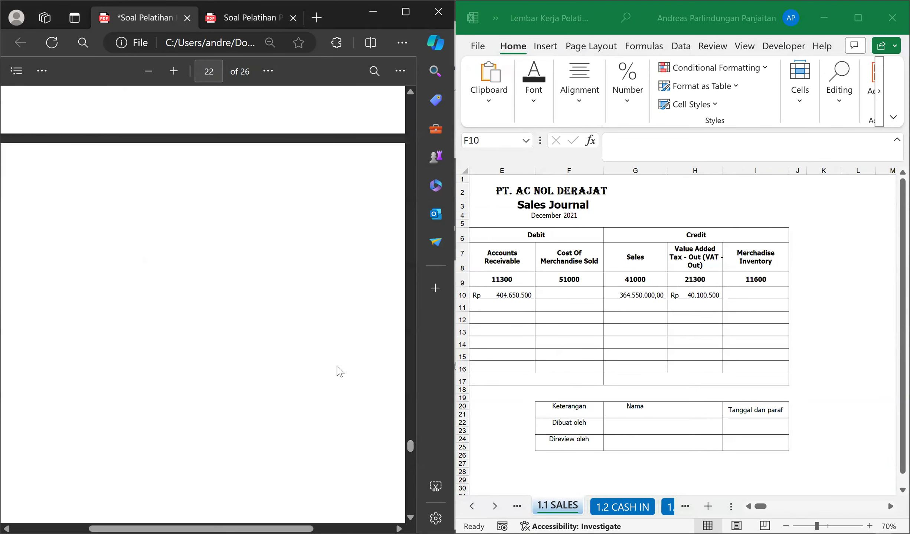
{"action": "scroll", "coordinate": [339, 371], "scroll_direction": "up", "scroll_amount": 5}
{"action": "scroll", "coordinate": [338, 372], "scroll_direction": "down", "scroll_amount": 7}
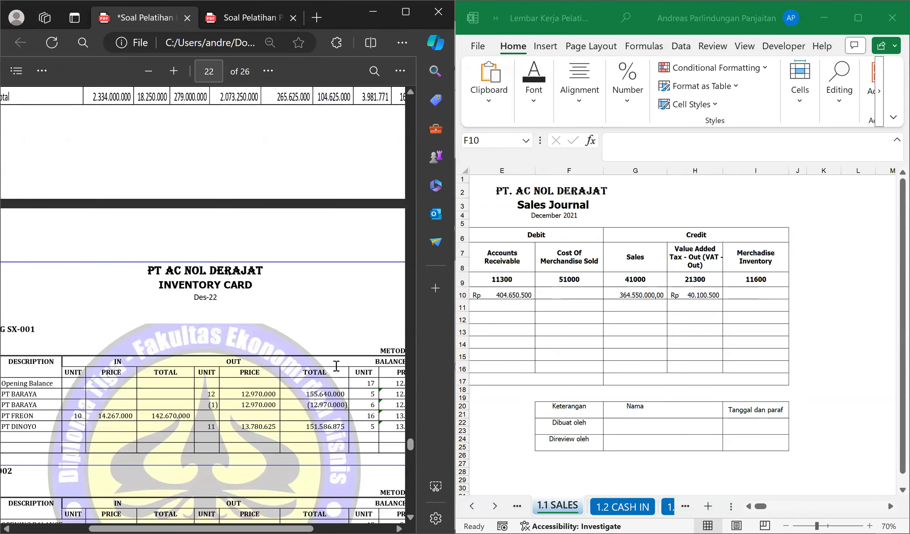
{"action": "left_click", "coordinate": [149, 71]}
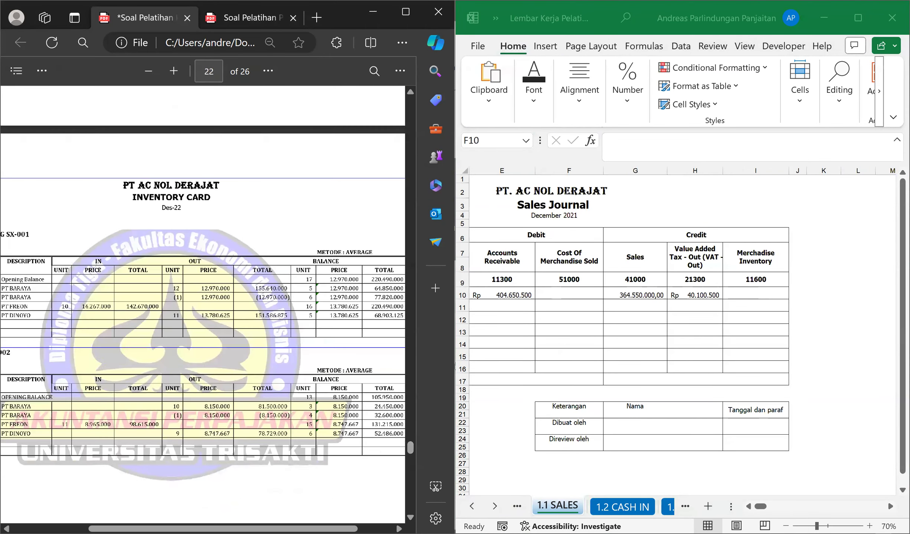
{"action": "left_click_drag", "start_coordinate": [224, 529], "coordinate": [183, 529]}
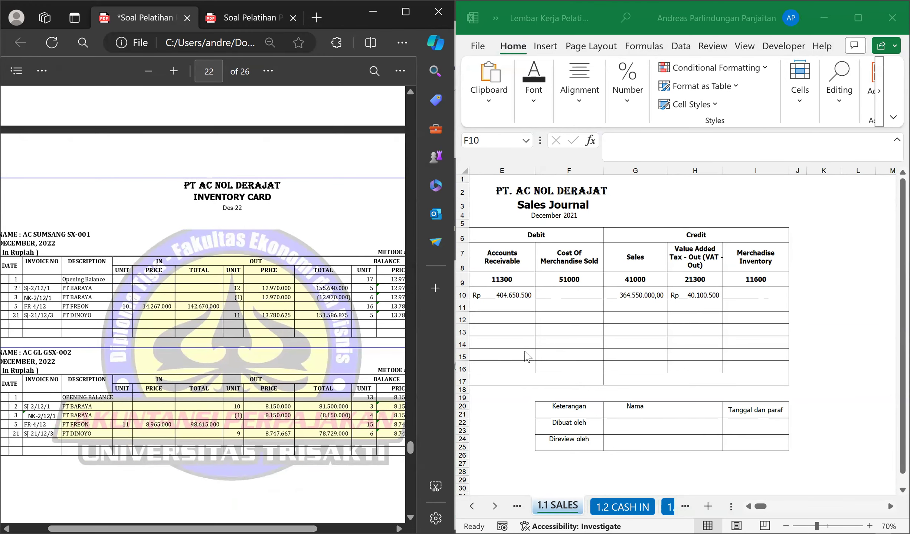
Match the PT BARAYA invoice in row 10 of the Sales Journal to its outgoing entry on the SX-001 inventory card.
{"action": "left_click", "coordinate": [749, 506]}
{"action": "left_click", "coordinate": [546, 294]}
{"action": "left_click", "coordinate": [494, 295]}
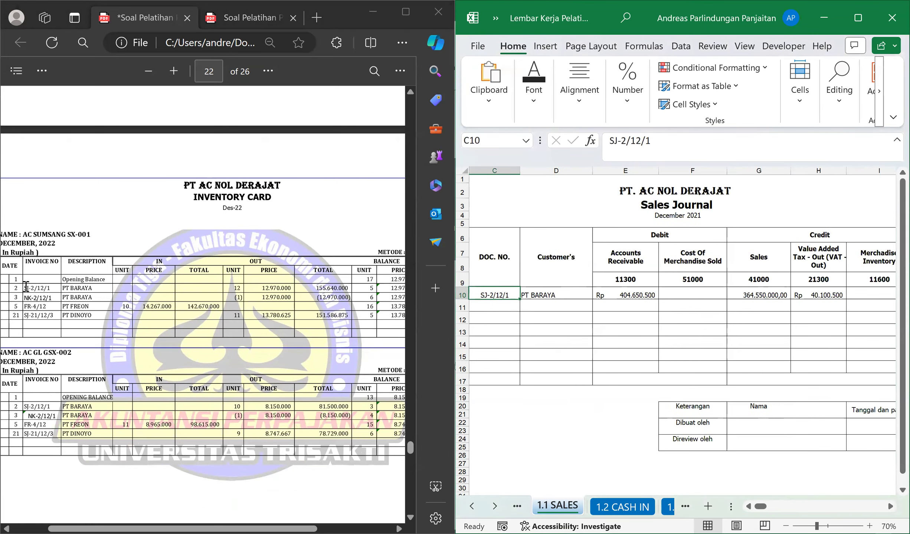
{"action": "left_click_drag", "start_coordinate": [25, 287], "coordinate": [100, 293]}
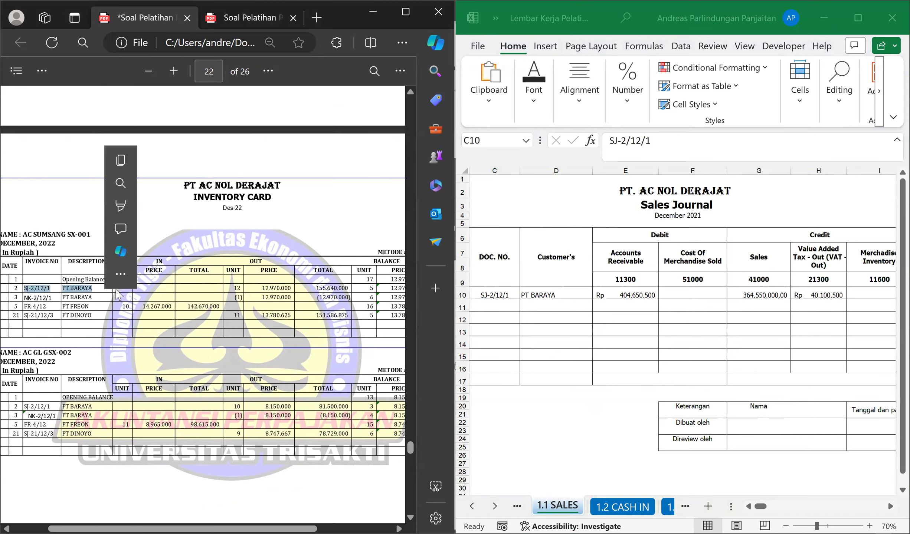
{"action": "left_click", "coordinate": [278, 286]}
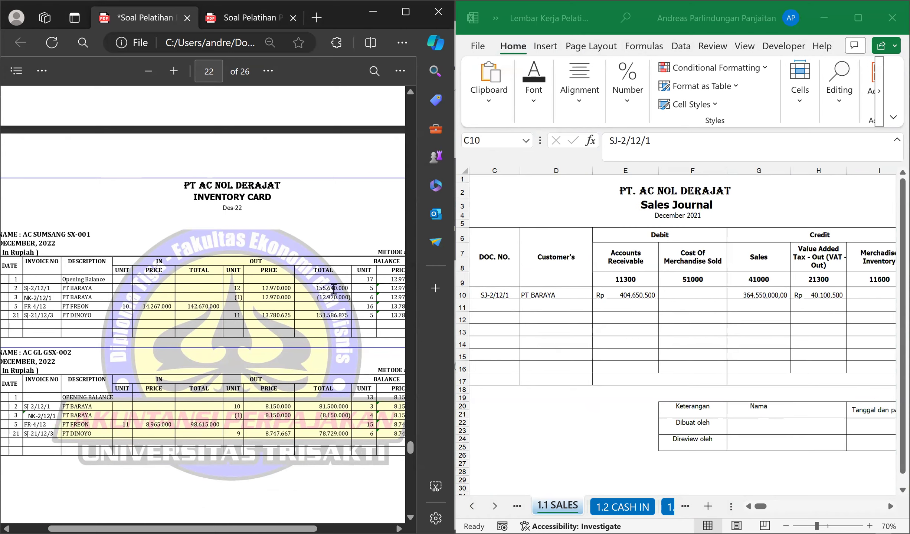
Examine the outgoing totals for the PT BARAYA sale on the GSX-002 and JSX-003 inventory cards.
{"action": "scroll", "coordinate": [177, 333], "scroll_direction": "down", "scroll_amount": 2}
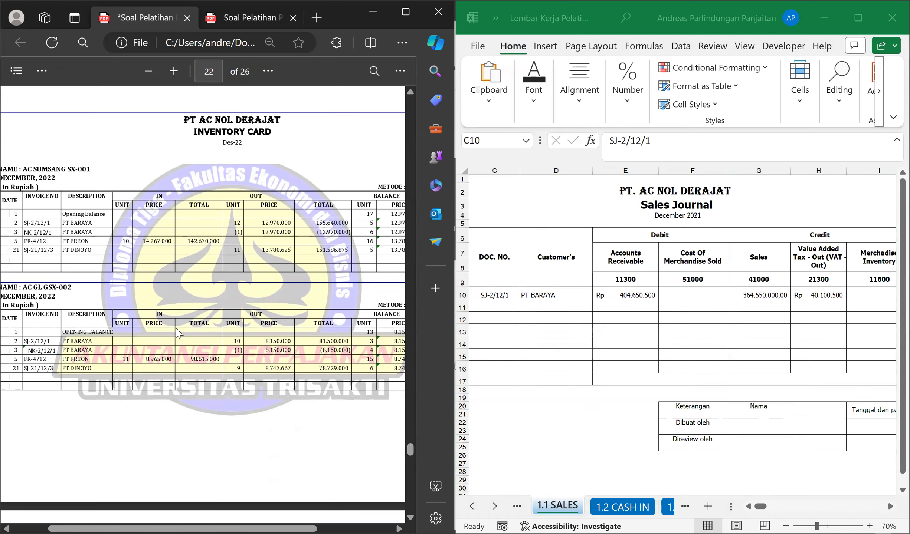
{"action": "scroll", "coordinate": [177, 332], "scroll_direction": "down", "scroll_amount": 2}
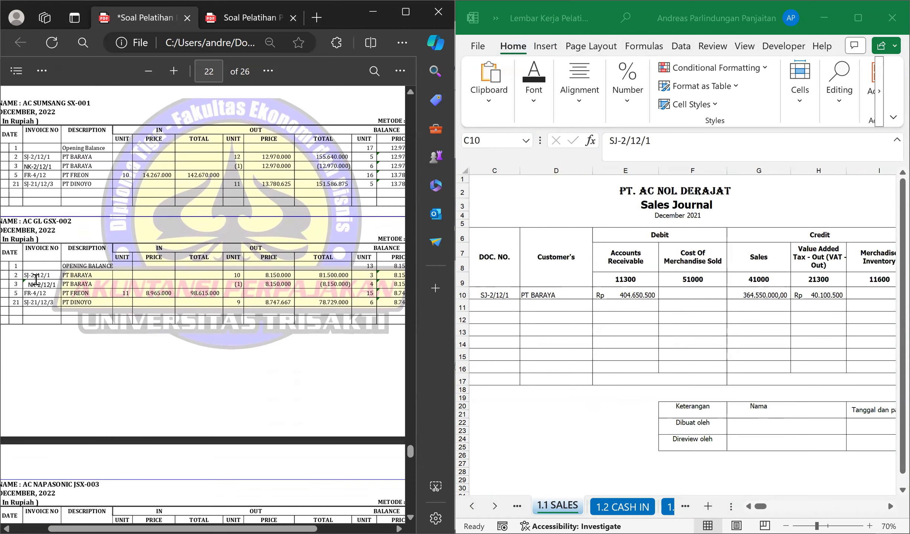
{"action": "left_click_drag", "start_coordinate": [318, 271], "coordinate": [347, 275]}
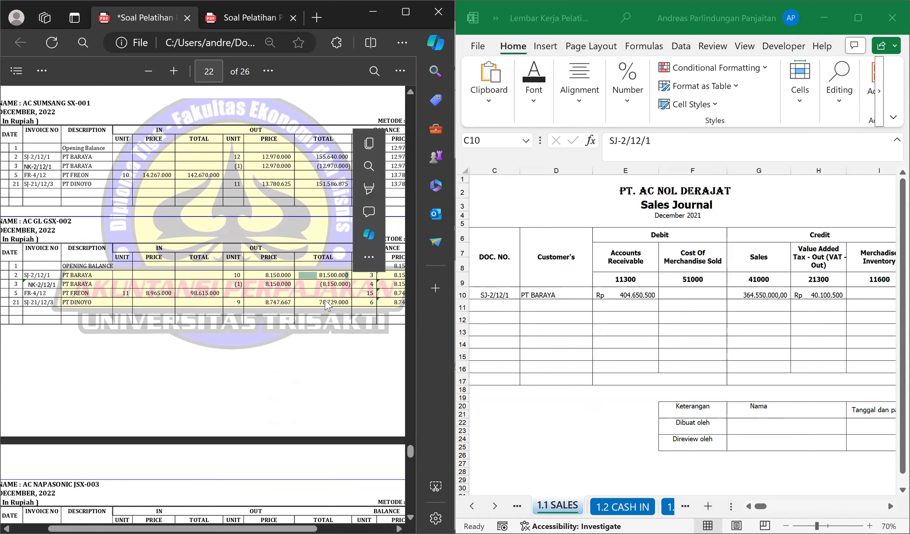
{"action": "scroll", "coordinate": [299, 330], "scroll_direction": "down", "scroll_amount": 4}
{"action": "scroll", "coordinate": [301, 341], "scroll_direction": "down", "scroll_amount": 2}
{"action": "left_click_drag", "start_coordinate": [318, 341], "coordinate": [349, 341]}
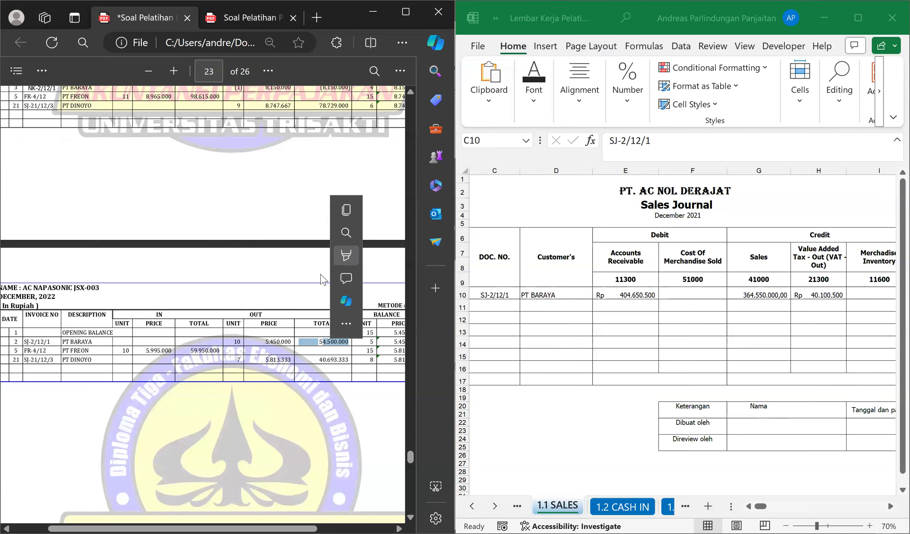
{"action": "left_click", "coordinate": [92, 340]}
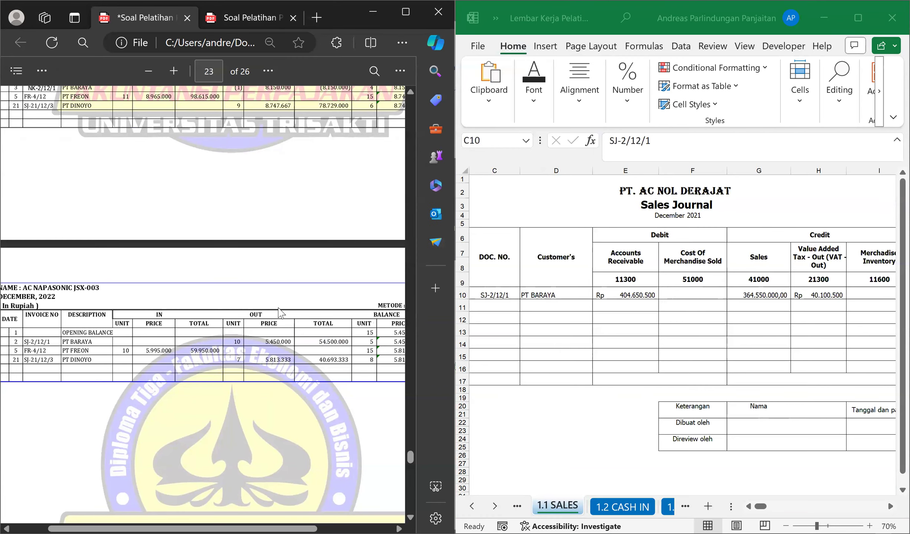
{"action": "scroll", "coordinate": [228, 340], "scroll_direction": "up", "scroll_amount": 10}
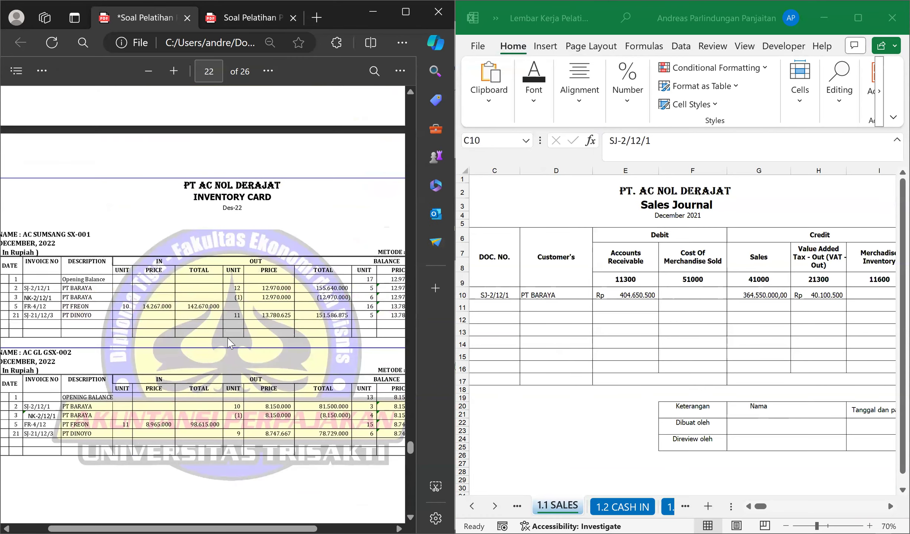
{"action": "scroll", "coordinate": [230, 343], "scroll_direction": "up", "scroll_amount": 2}
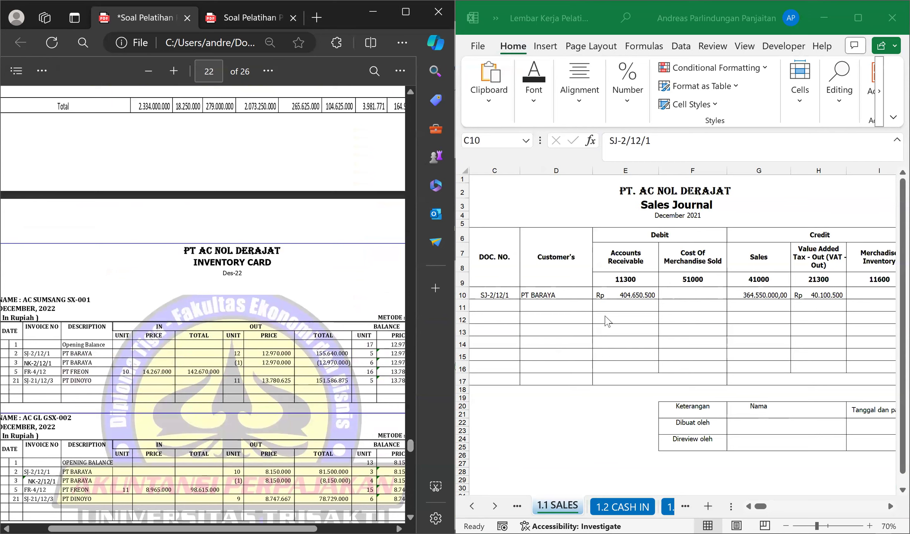
Calculate the Cost Of Merchandise Sold debit in cell F10 with the formula =PERSEDIAAN!K12+PERSEDIAAN!K29+PERSEDIAAN!K51.
{"action": "left_click", "coordinate": [696, 299]}
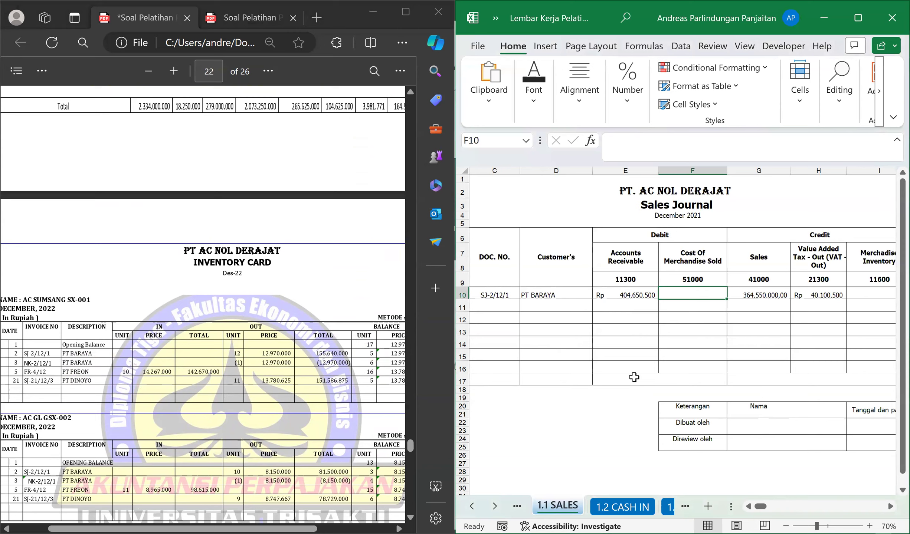
{"action": "type", "text": "="}
{"action": "key", "text": "ctrl+Page_Up"}
{"action": "key", "text": "ctrl+Page_Up"}
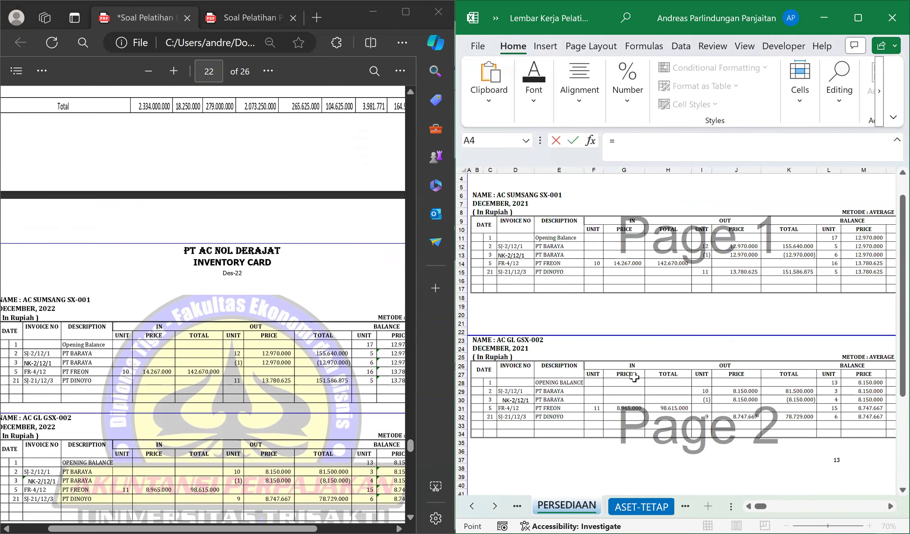
{"action": "left_click", "coordinate": [788, 244]}
{"action": "type", "text": "+"}
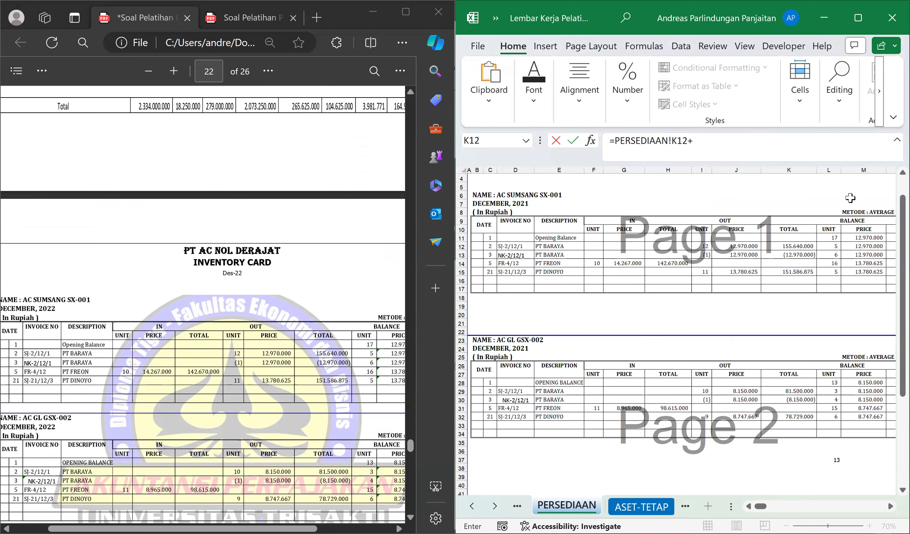
{"action": "key", "text": "Down"}
{"action": "key", "text": "Down"}
{"action": "key", "text": "Down"}
{"action": "key", "text": "Down"}
{"action": "key", "text": "Down"}
{"action": "key", "text": "Down"}
{"action": "key", "text": "Down"}
{"action": "key", "text": "Down"}
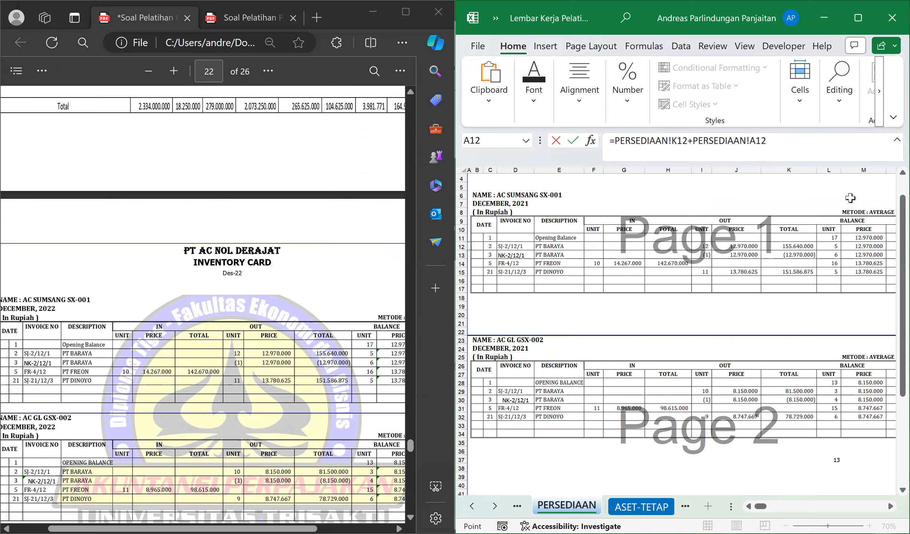
{"action": "left_click", "coordinate": [781, 390]}
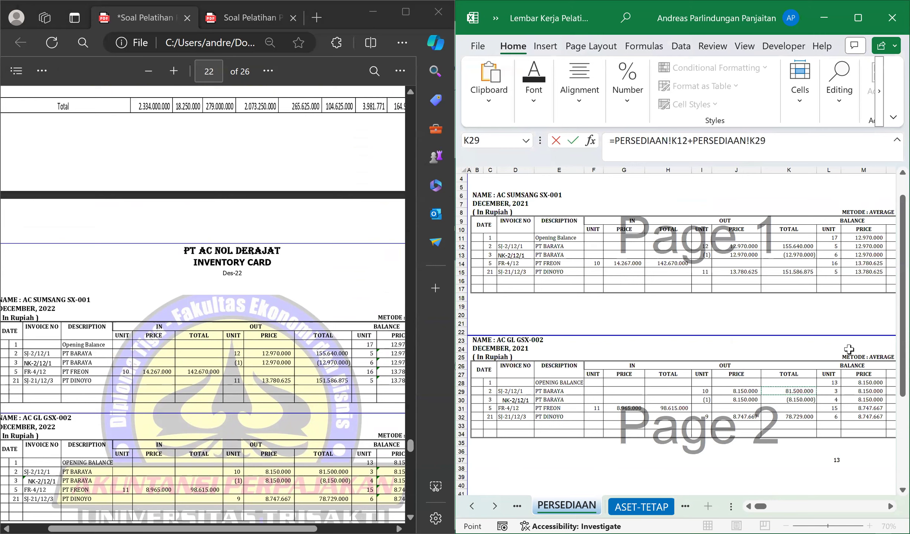
{"action": "type", "text": "+"}
{"action": "scroll", "coordinate": [822, 365], "scroll_direction": "down", "scroll_amount": 6}
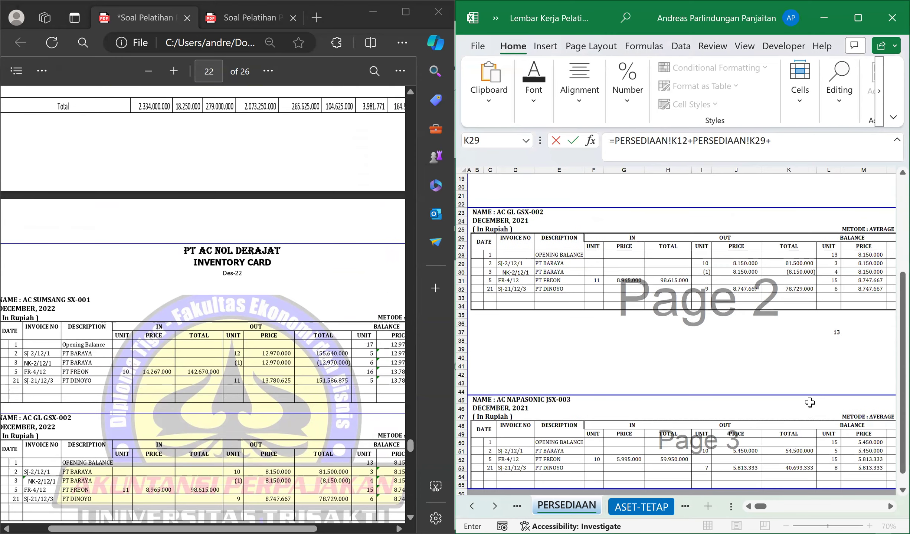
{"action": "left_click", "coordinate": [800, 429]}
{"action": "key", "text": "Return"}
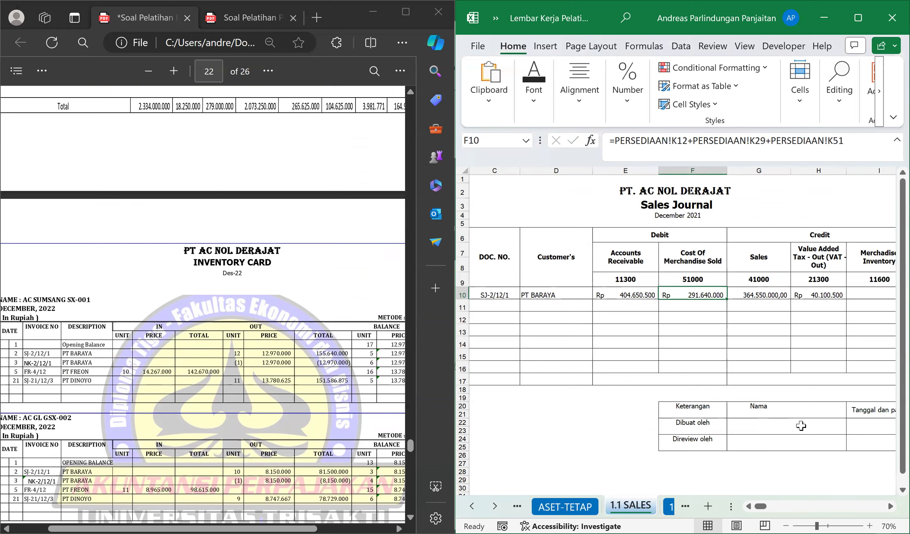
Set the Merchandise Inventory credit in cell I10 to the Cost Of Merchandise Sold amount with the formula =F10.
{"action": "key", "text": "Right"}
{"action": "key", "text": "Right"}
{"action": "key", "text": "Right"}
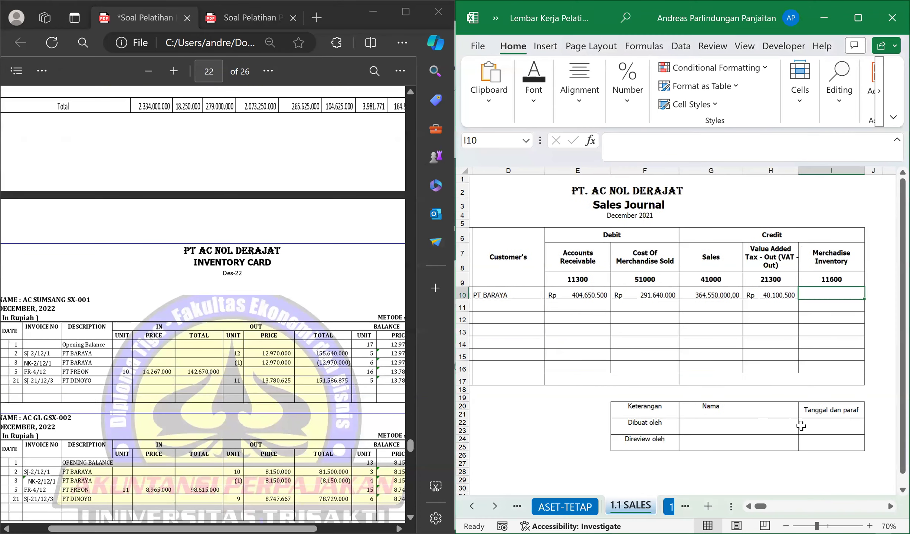
{"action": "type", "text": "="}
{"action": "key", "text": "Left"}
{"action": "key", "text": "Left"}
{"action": "key", "text": "Left"}
{"action": "key", "text": "Left"}
{"action": "key", "text": "Right"}
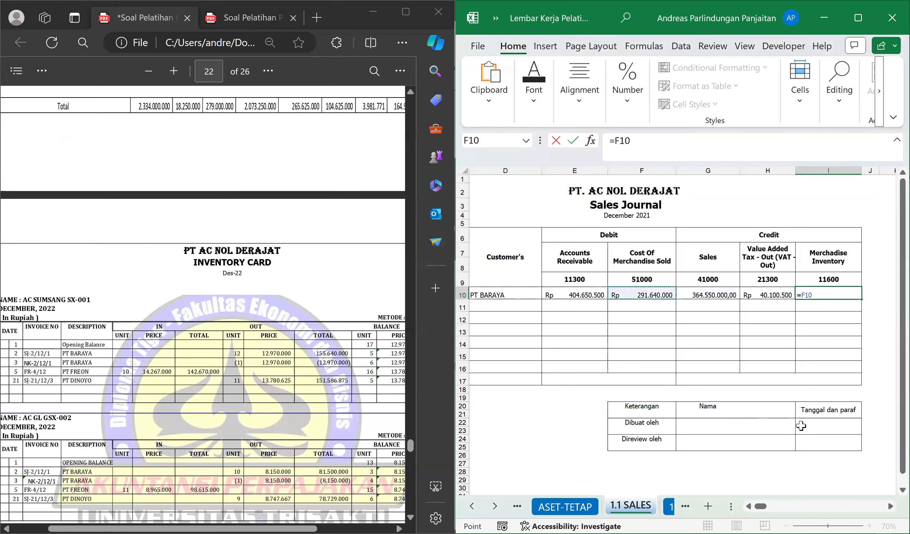
{"action": "key", "text": "Return"}
Go to the next journal row's date cell B11 and examine the PT BARAYA credit note, DOKUMEN-4, in the source PDF.
{"action": "key", "text": "Left"}
{"action": "key", "text": "Left"}
{"action": "key", "text": "Left"}
{"action": "key", "text": "Left"}
{"action": "key", "text": "Left"}
{"action": "key", "text": "Left"}
{"action": "key", "text": "Left"}
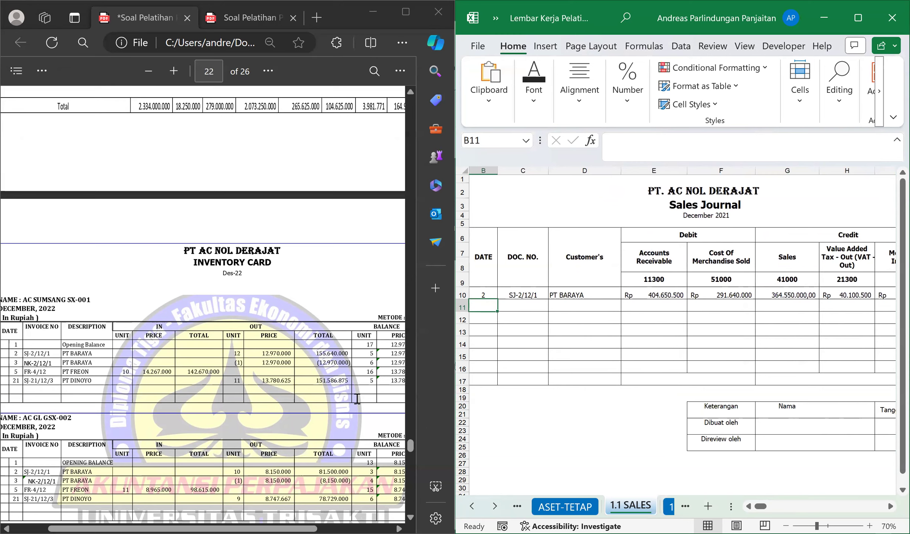
{"action": "left_click_drag", "start_coordinate": [410, 450], "coordinate": [399, 236]}
{"action": "scroll", "coordinate": [273, 307], "scroll_direction": "down", "scroll_amount": 10}
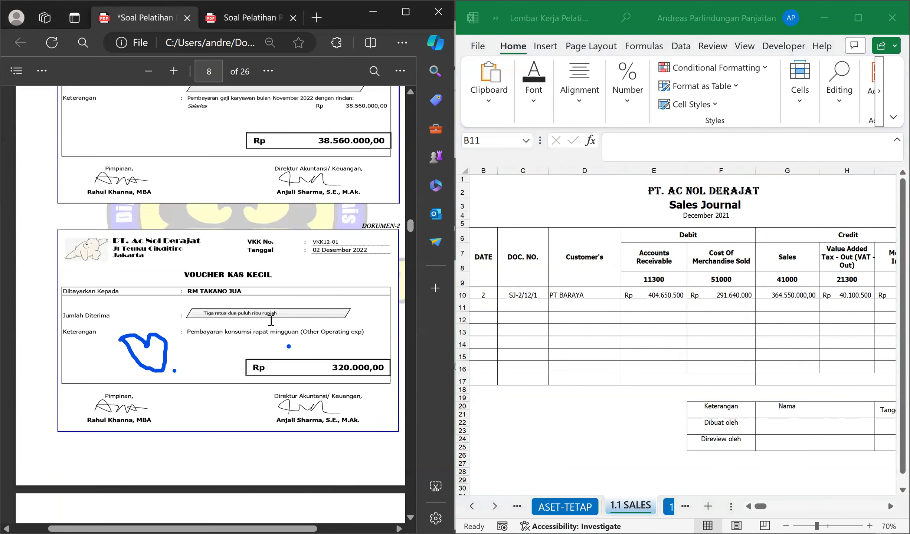
{"action": "scroll", "coordinate": [265, 307], "scroll_direction": "down", "scroll_amount": 3}
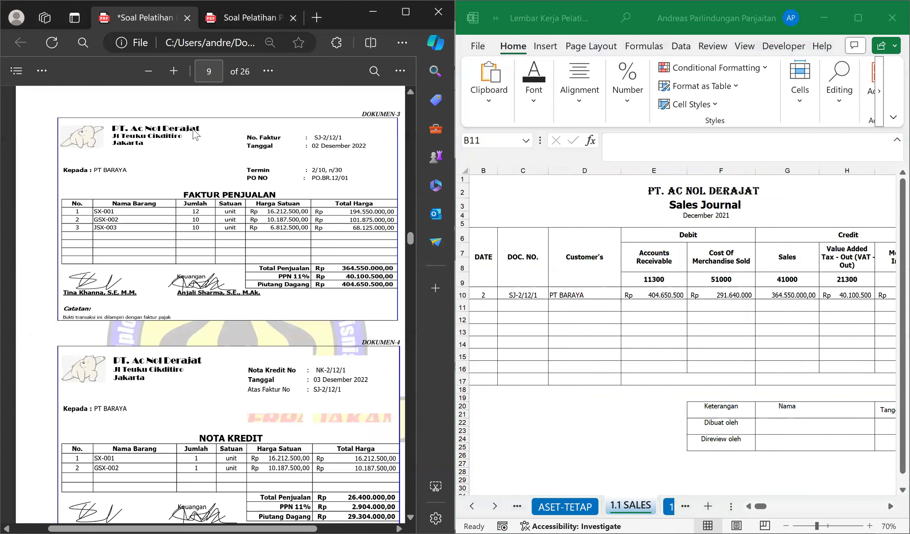
{"action": "left_click", "coordinate": [169, 70]}
{"action": "left_click", "coordinate": [169, 70]}
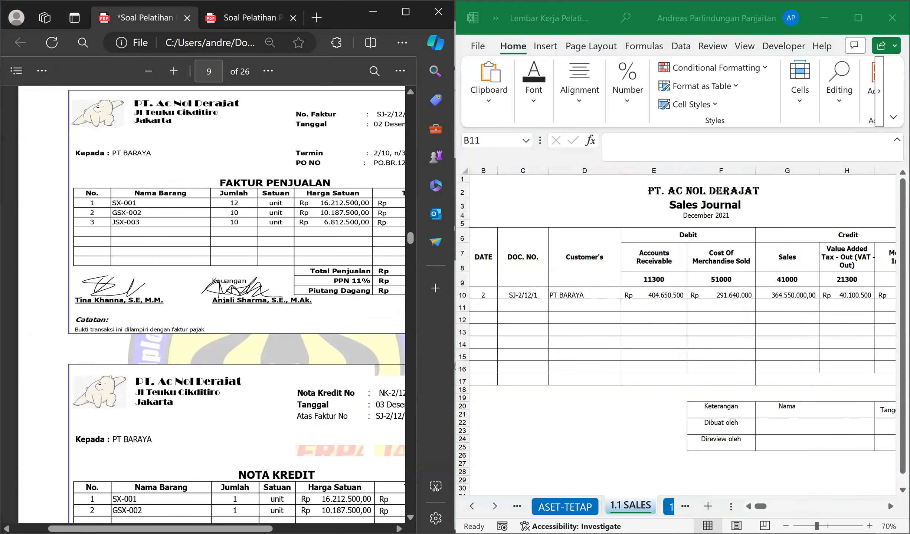
{"action": "scroll", "coordinate": [251, 273], "scroll_direction": "right", "scroll_amount": 3}
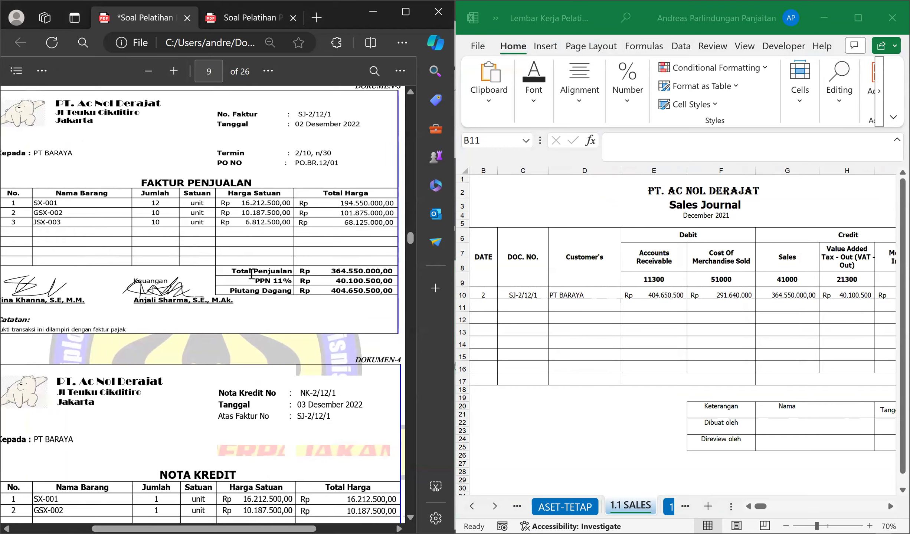
{"action": "scroll", "coordinate": [214, 222], "scroll_direction": "down", "scroll_amount": 6}
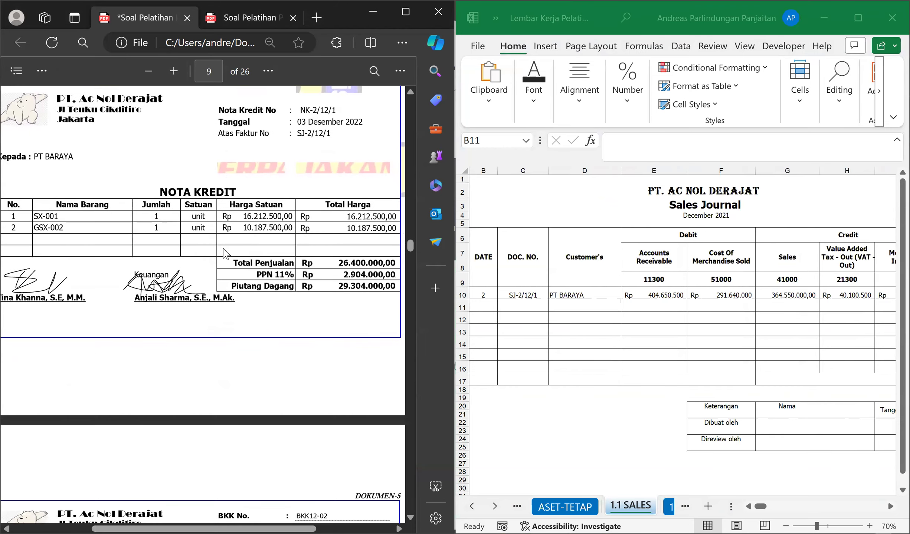
{"action": "scroll", "coordinate": [219, 247], "scroll_direction": "up", "scroll_amount": 2}
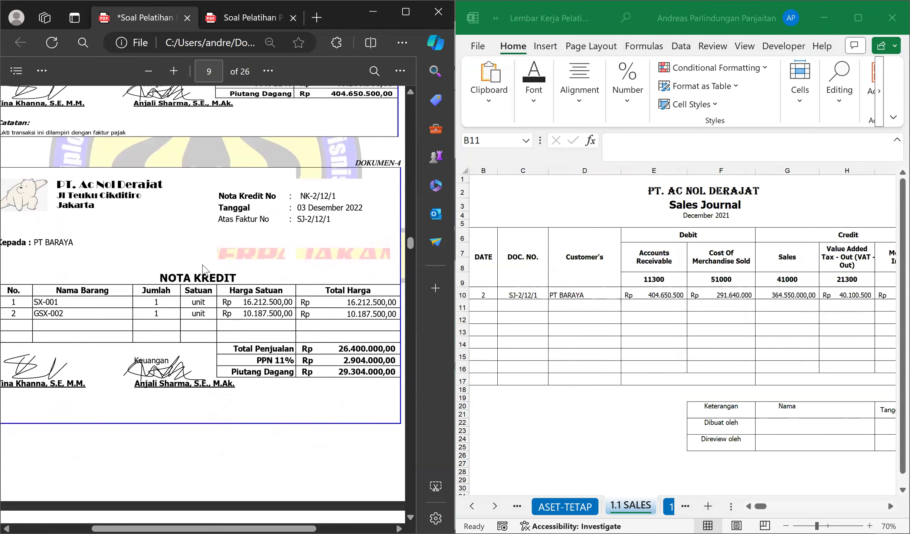
Circle the PT. Ac Nol Derajat letterhead on the DOKUMEN-4 credit note using the PDF drawing tool.
{"action": "left_click", "coordinate": [549, 305]}
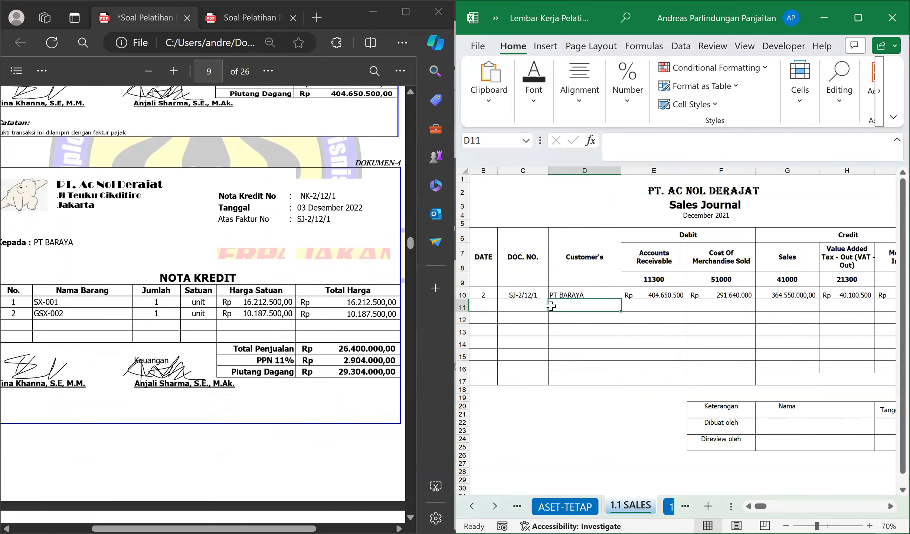
{"action": "left_click", "coordinate": [245, 262]}
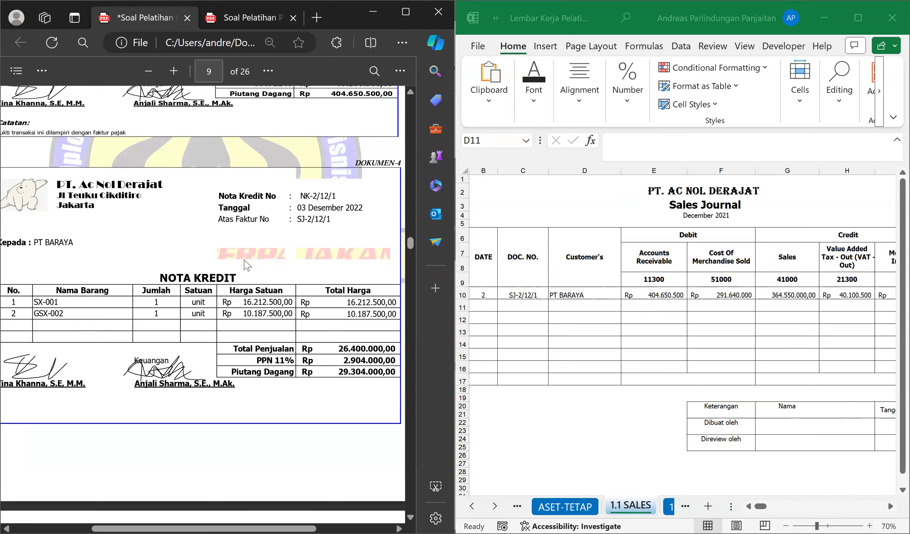
{"action": "left_click", "coordinate": [42, 71]}
{"action": "left_click", "coordinate": [71, 120]}
{"action": "mouse_move", "coordinate": [80, 167]}
{"action": "left_mouse_down"}
{"action": "mouse_move", "coordinate": [59, 168]}
{"action": "mouse_move", "coordinate": [40, 213]}
{"action": "mouse_move", "coordinate": [86, 225]}
{"action": "mouse_move", "coordinate": [177, 185]}
{"action": "mouse_move", "coordinate": [71, 164]}
{"action": "left_mouse_up"}
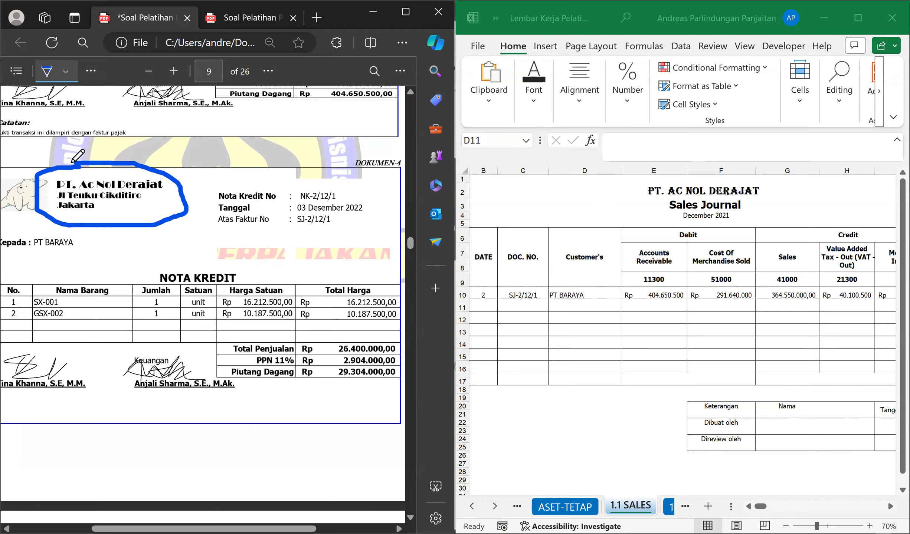
Erase the ink circle around the letterhead on the credit note and turn off the eraser.
{"action": "left_click", "coordinate": [68, 74]}
{"action": "left_click", "coordinate": [89, 73]}
{"action": "left_click", "coordinate": [90, 70]}
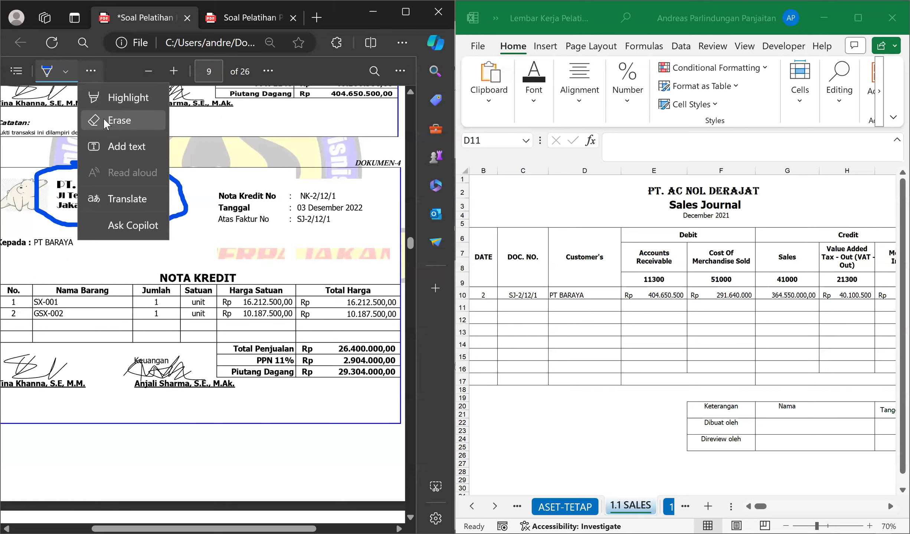
{"action": "left_click", "coordinate": [106, 119]}
{"action": "left_click_drag", "start_coordinate": [68, 162], "coordinate": [166, 189]}
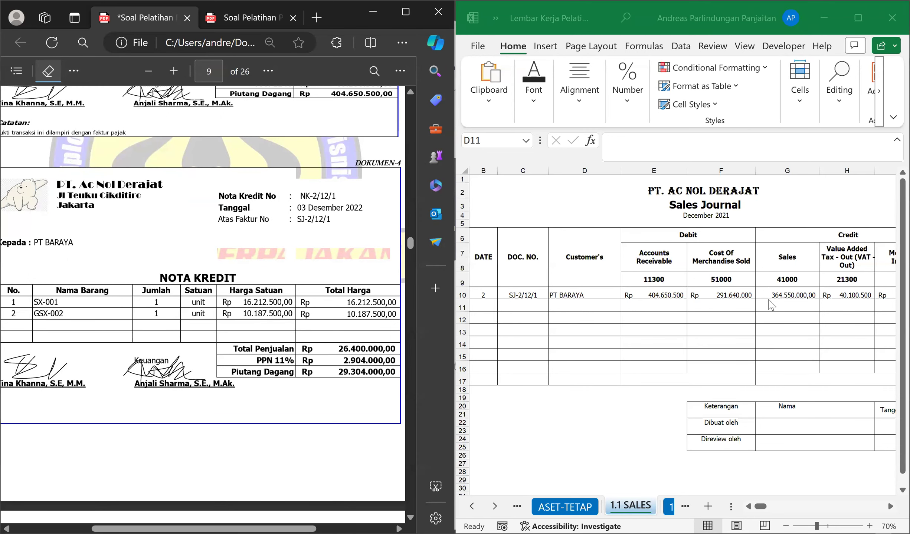
{"action": "left_click", "coordinate": [46, 74]}
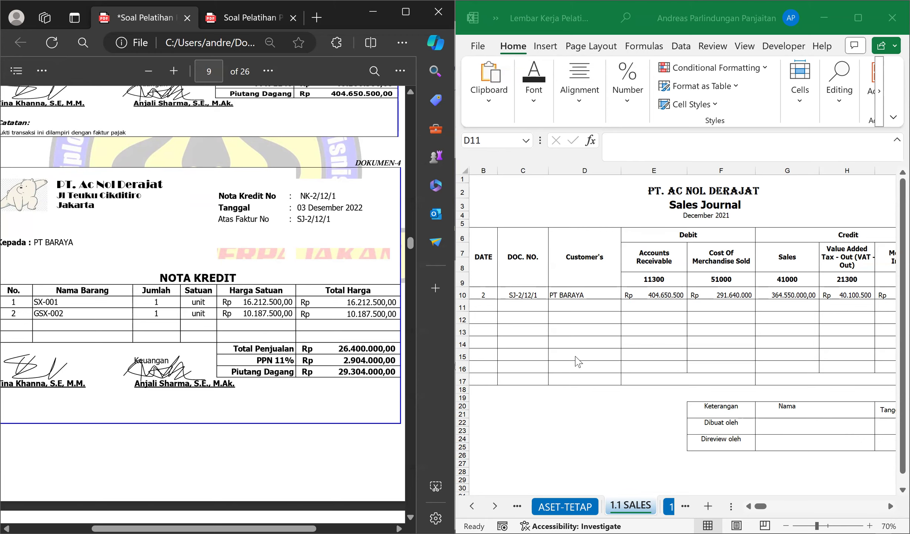
Go to the Memorial Journal on sheet 1.5Memo and enter the date 3 in cell B7.
{"action": "left_click", "coordinate": [578, 362]}
{"action": "key", "text": "ctrl+Page_Down"}
{"action": "key", "text": "ctrl+Page_Down"}
{"action": "key", "text": "ctrl+Page_Down"}
{"action": "key", "text": "ctrl+Page_Down"}
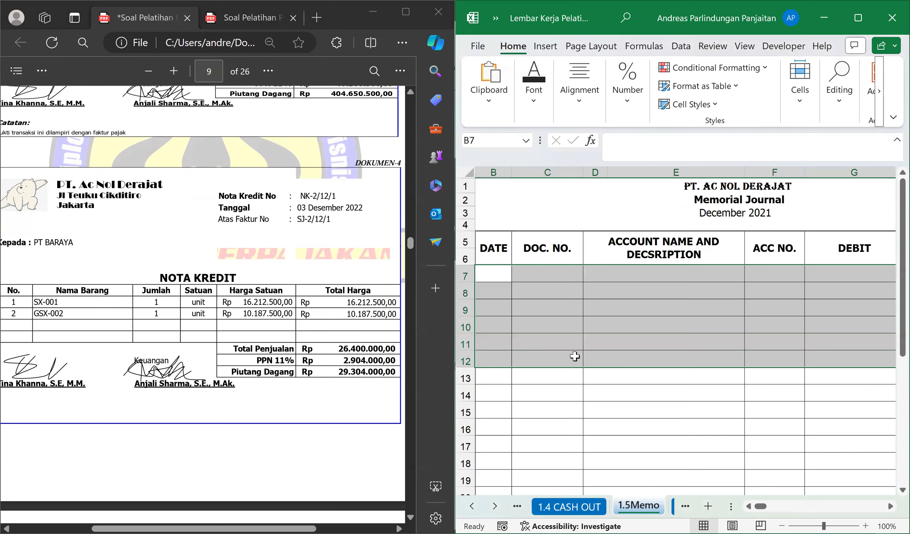
{"action": "left_click", "coordinate": [501, 273]}
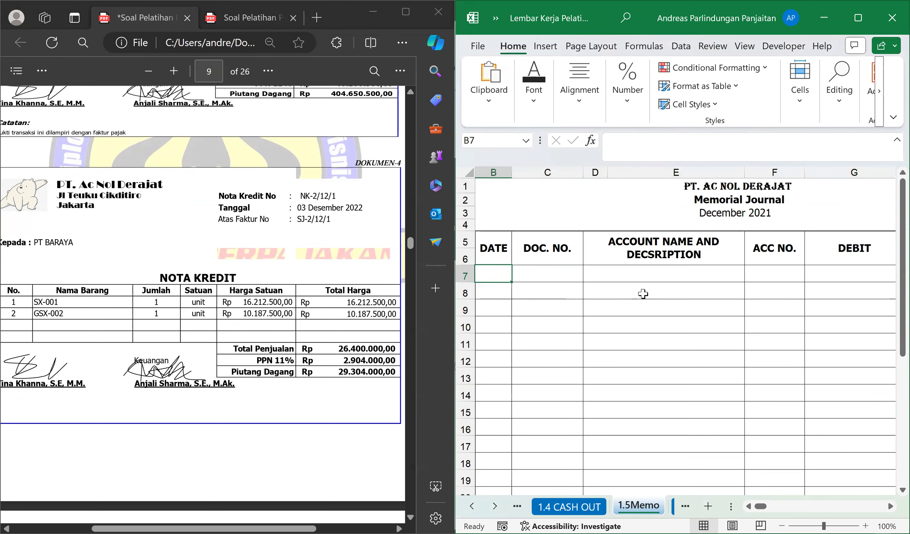
{"action": "type", "text": "3"}
{"action": "key", "text": "Tab"}
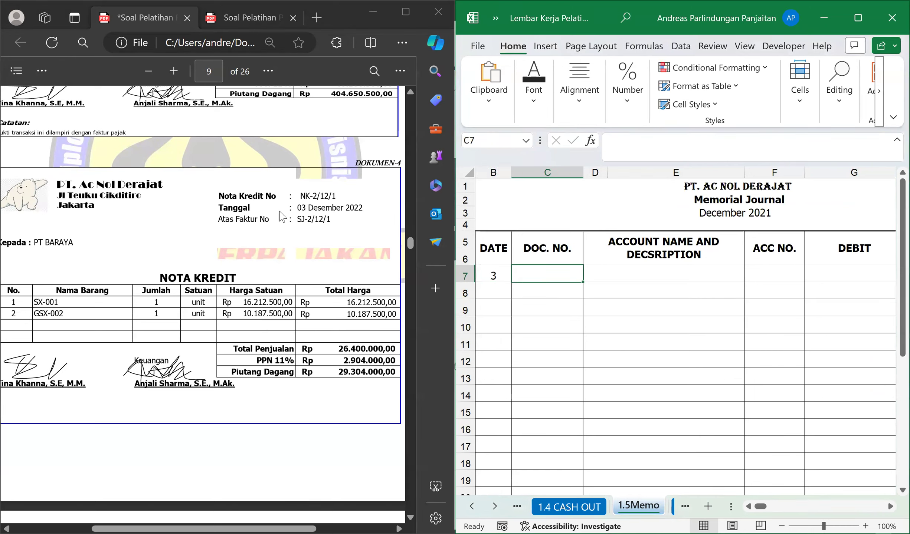
Enter the credit note number NK-2/12/1 from the PDF as the document number in cell C7.
{"action": "double_click", "coordinate": [330, 191]}
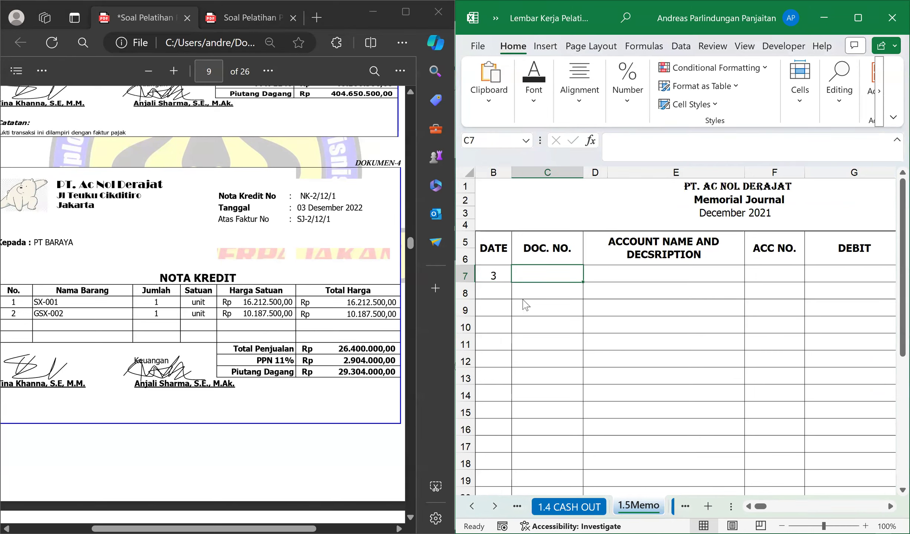
{"action": "left_click", "coordinate": [552, 273]}
{"action": "type", "text": "NK"}
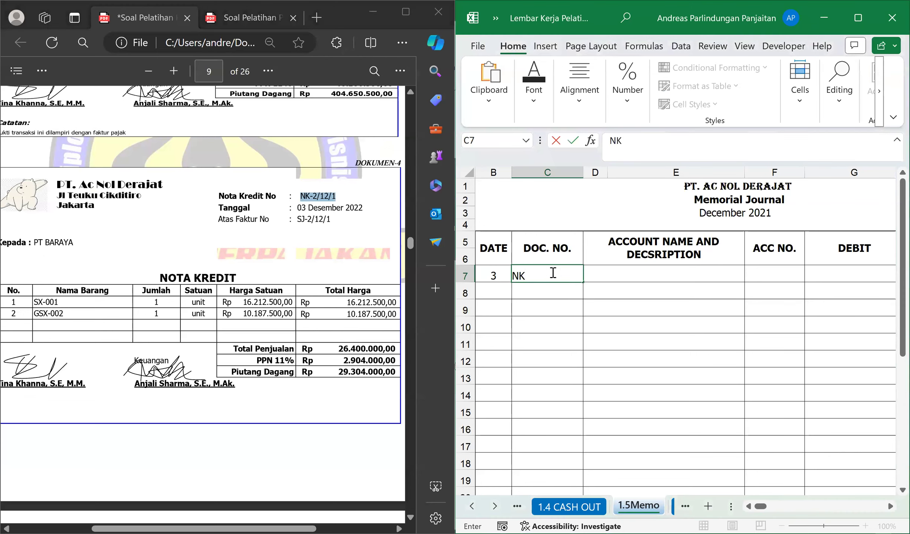
{"action": "type", "text": "-2/12/1"}
{"action": "key", "text": "Tab"}
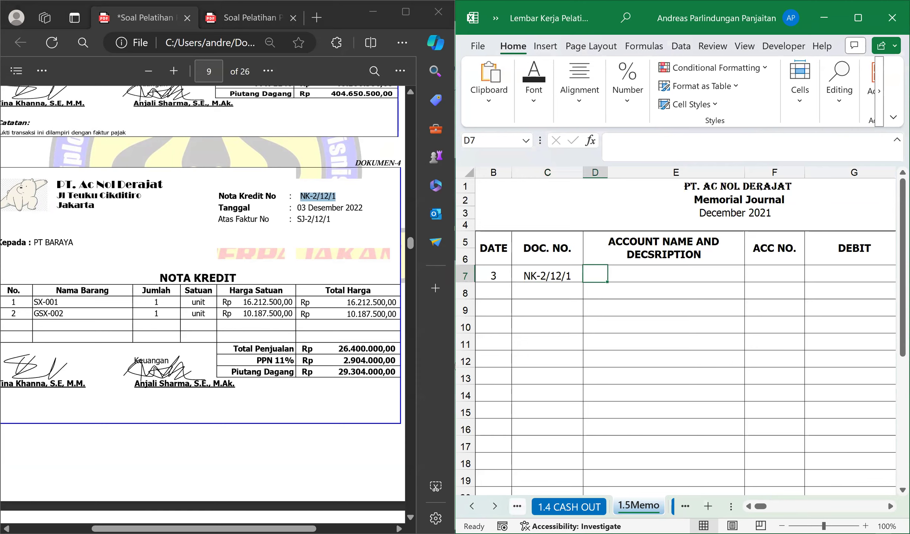
Check the credit note and examine the Accounts Receivable debit of the PT BARAYA sale on sheet 1.1 SALES.
{"action": "scroll", "coordinate": [174, 297], "scroll_direction": "down", "scroll_amount": 2}
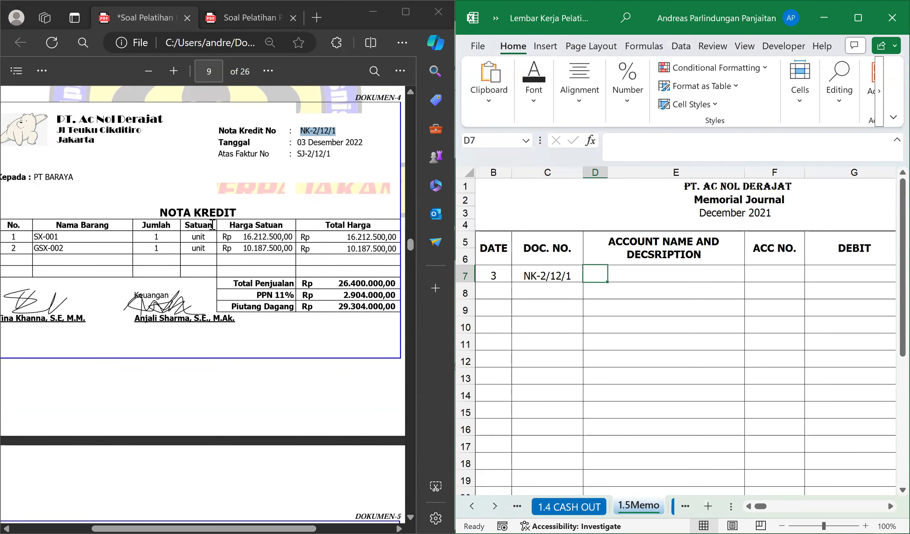
{"action": "left_click", "coordinate": [238, 201]}
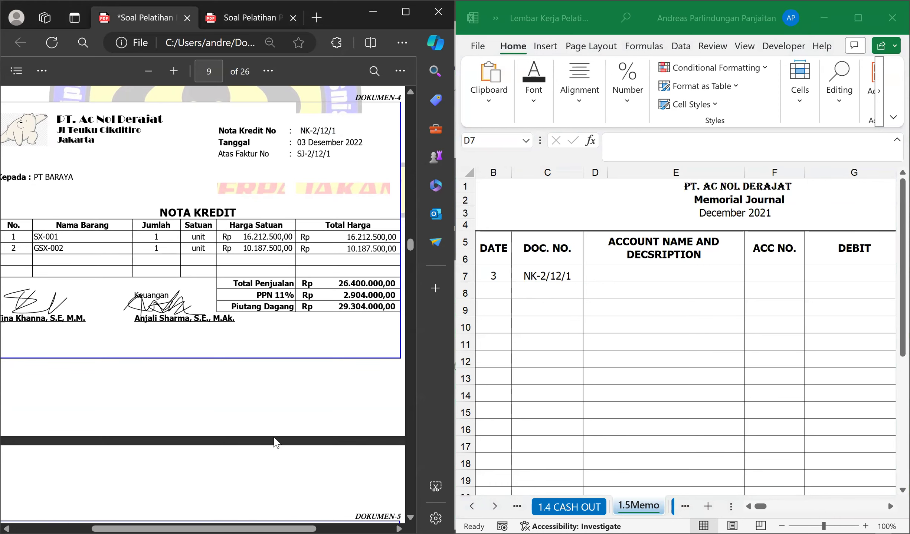
{"action": "scroll", "coordinate": [272, 352], "scroll_direction": "up", "scroll_amount": 2}
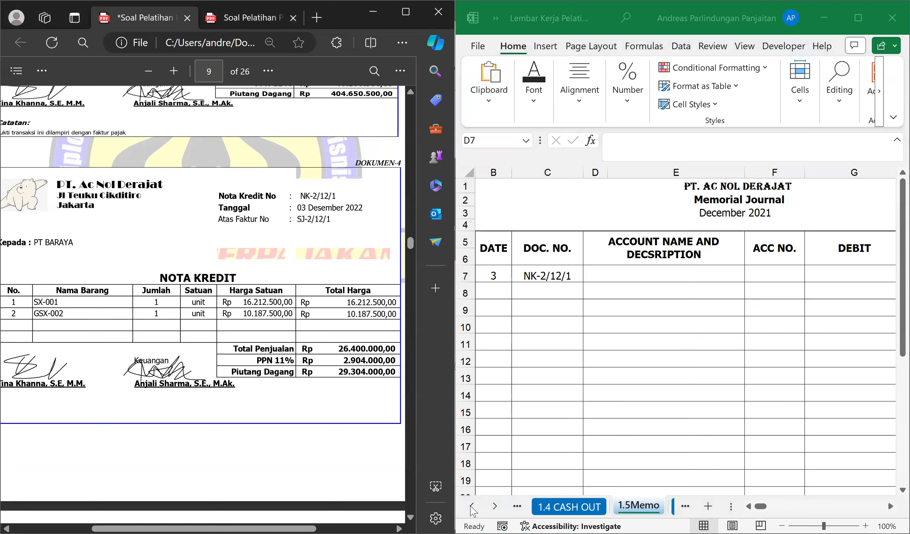
{"action": "left_click", "coordinate": [471, 507]}
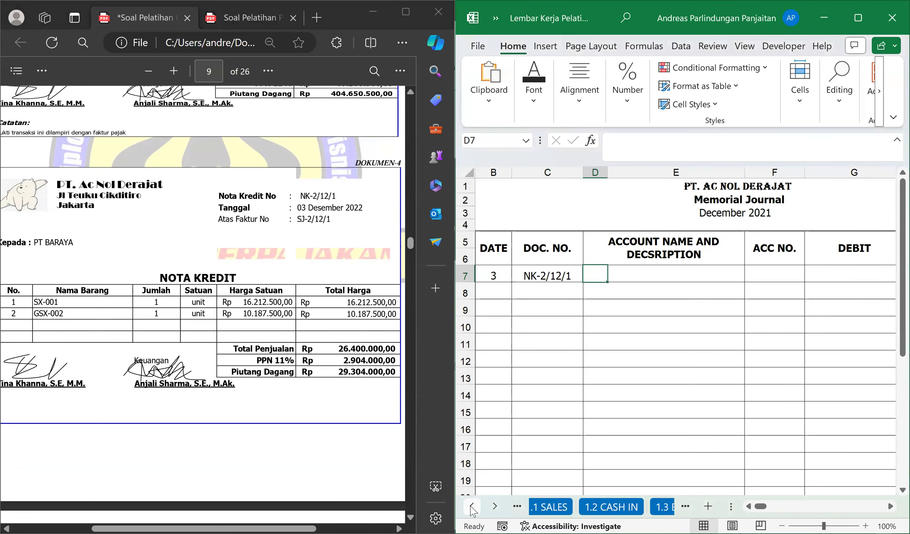
{"action": "left_click", "coordinate": [560, 512]}
{"action": "left_click", "coordinate": [649, 296]}
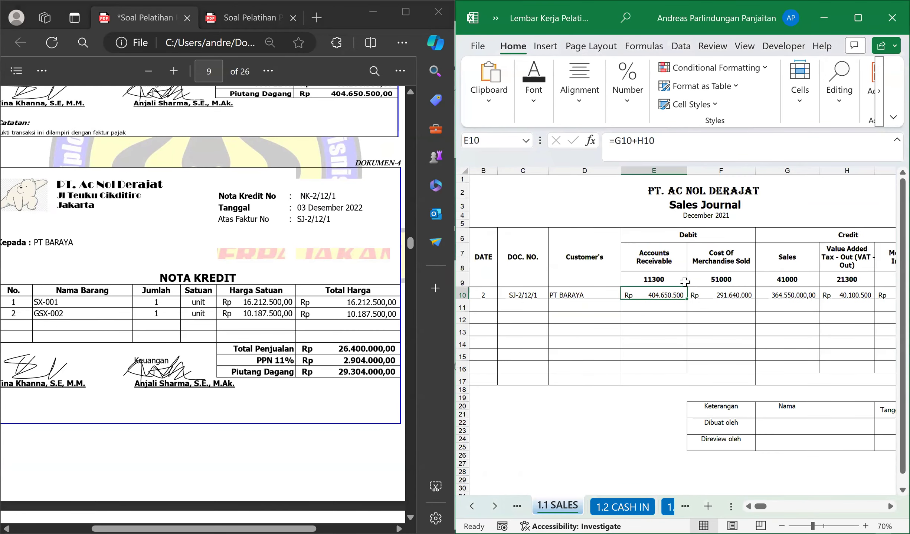
{"action": "left_click", "coordinate": [659, 260]}
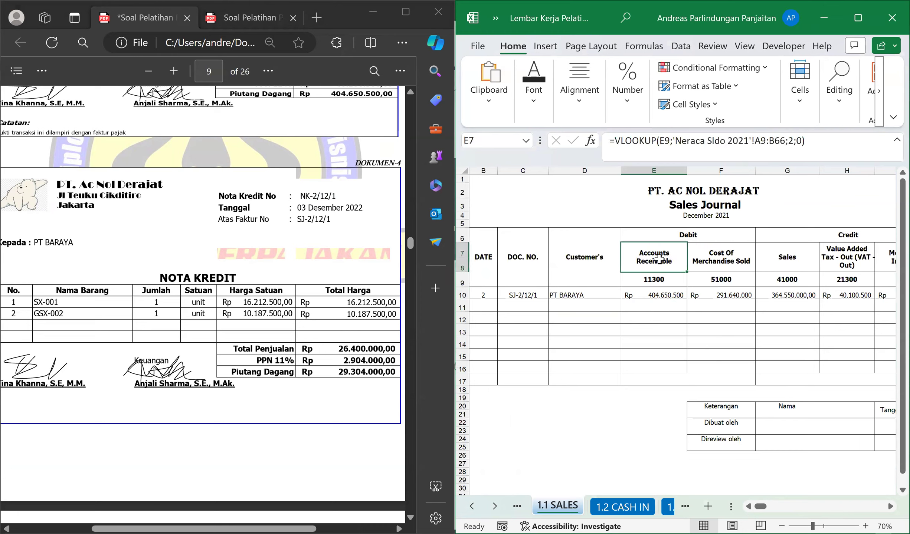
{"action": "left_click", "coordinate": [667, 296]}
{"action": "left_click", "coordinate": [687, 235]}
{"action": "left_click", "coordinate": [672, 293]}
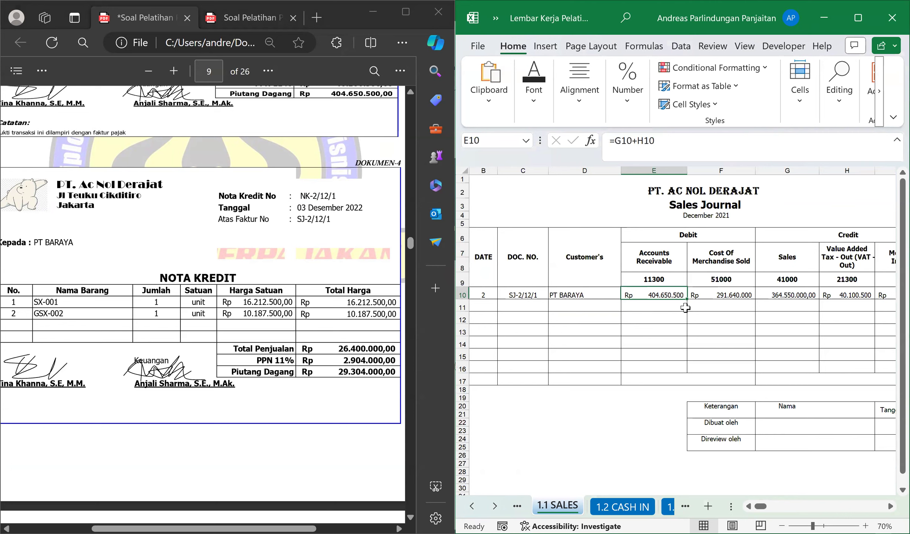
Examine the Cost Of Merchandise Sold debit and the Sales credit of the PT BARAYA sale in the Sales Journal.
{"action": "left_click", "coordinate": [722, 297]}
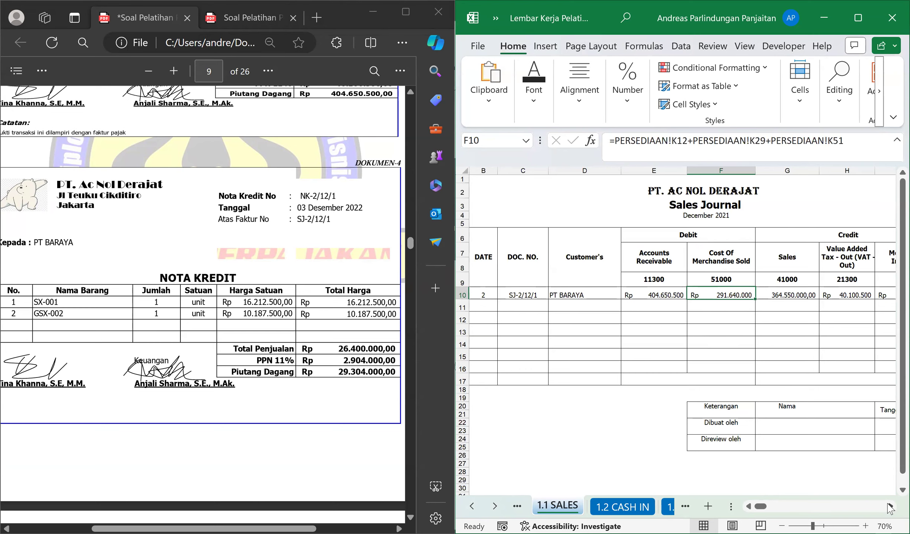
{"action": "left_click", "coordinate": [890, 507]}
{"action": "left_click", "coordinate": [761, 297]}
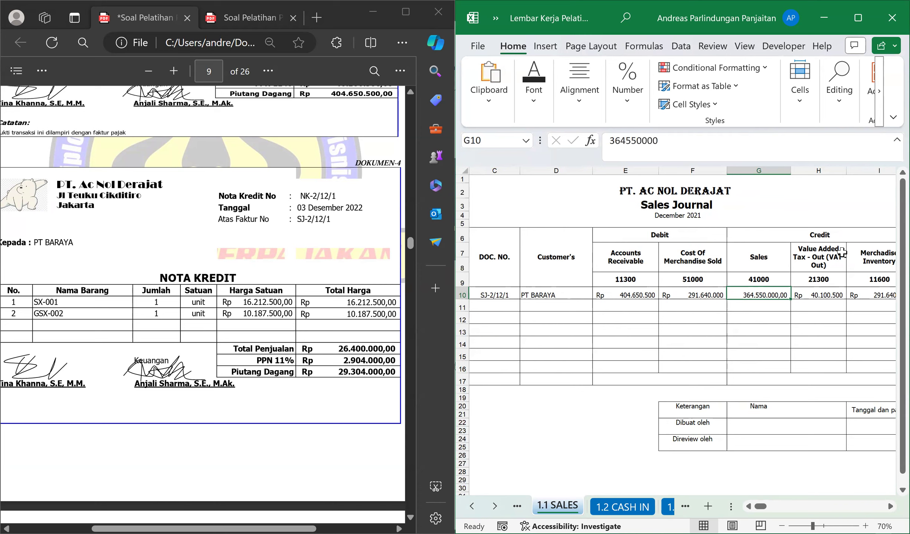
{"action": "left_click", "coordinate": [757, 262]}
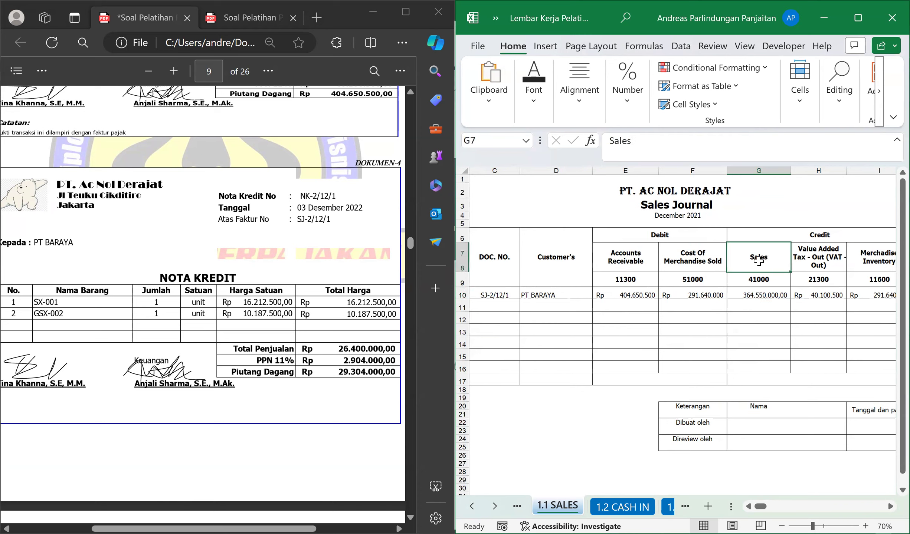
{"action": "left_click", "coordinate": [758, 297]}
{"action": "left_click", "coordinate": [767, 264]}
Find the Sales Returns and Allowance account in the trial balance of the second PDF and select its name.
{"action": "left_click", "coordinate": [241, 17]}
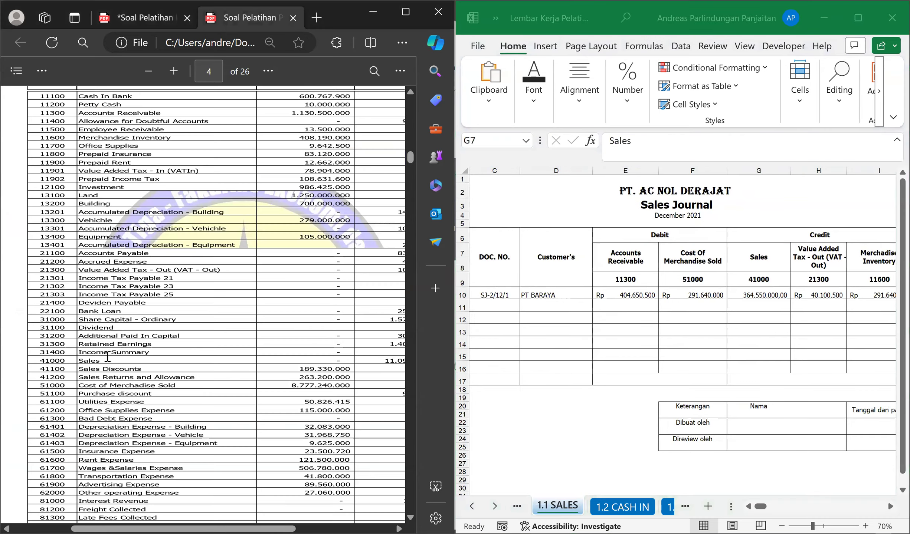
{"action": "scroll", "coordinate": [148, 330], "scroll_direction": "down", "scroll_amount": 5}
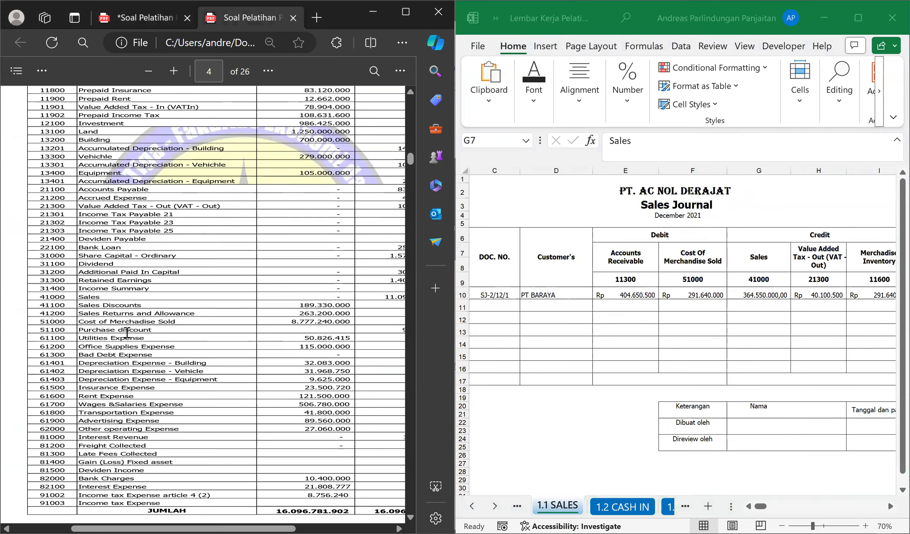
{"action": "scroll", "coordinate": [175, 327], "scroll_direction": "down", "scroll_amount": 7}
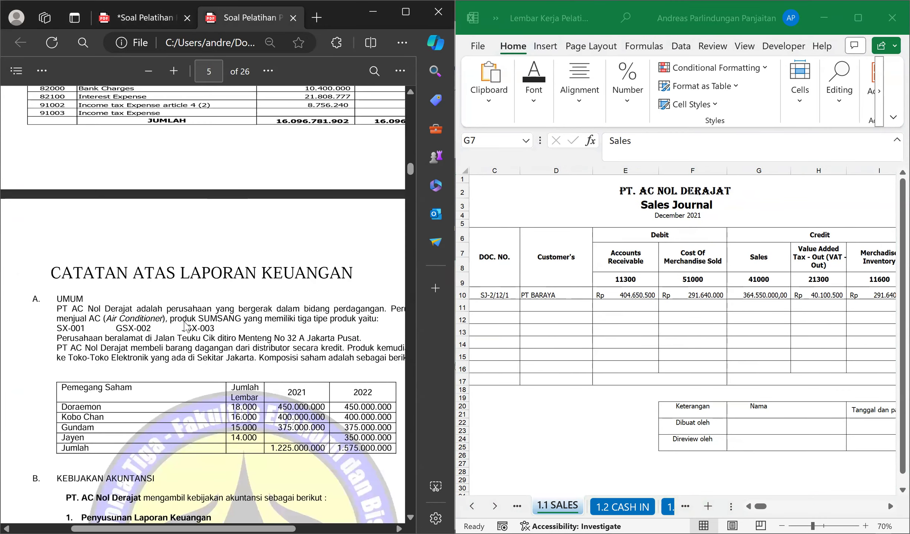
{"action": "scroll", "coordinate": [185, 326], "scroll_direction": "up", "scroll_amount": 9}
{"action": "scroll", "coordinate": [187, 325], "scroll_direction": "up", "scroll_amount": 4}
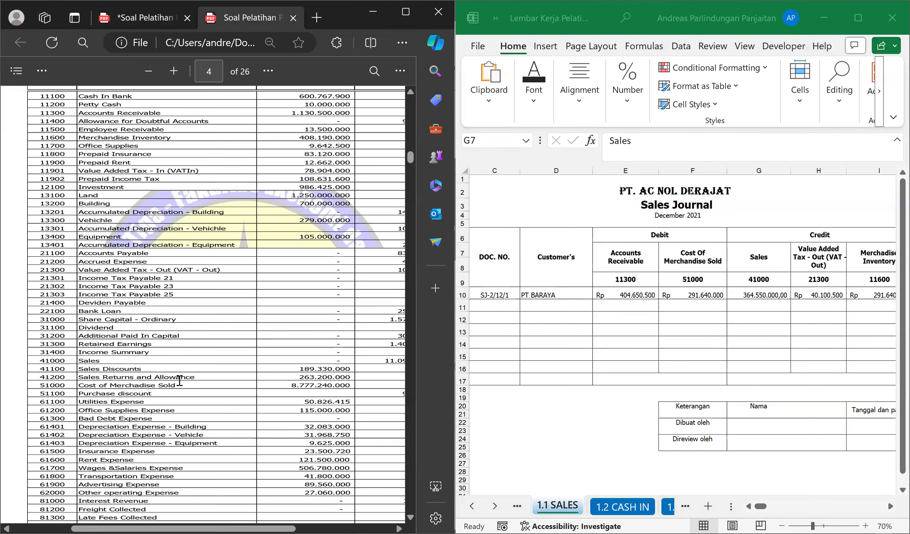
{"action": "left_click_drag", "start_coordinate": [199, 373], "coordinate": [78, 375]}
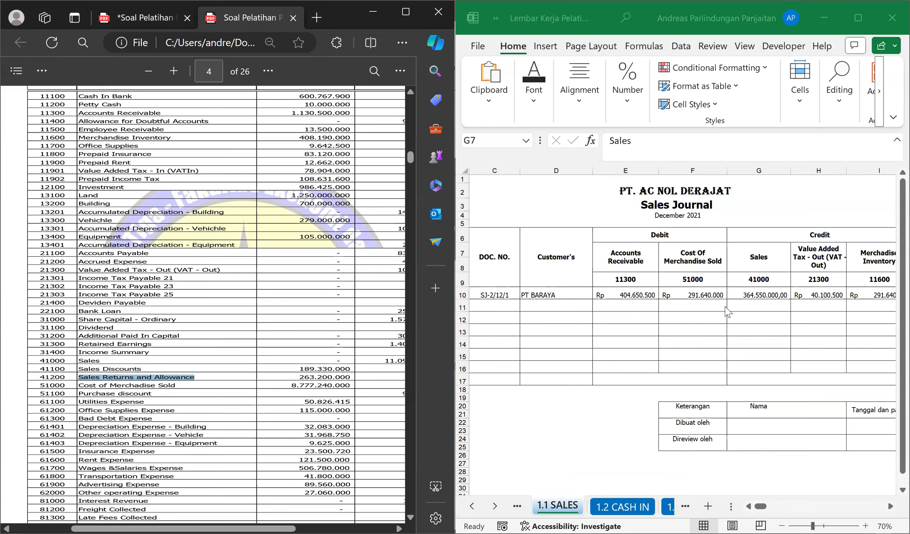
Return to sheet 1.5Memo and enter the account name Sales Returns and Allowance in cell D7.
{"action": "left_click", "coordinate": [879, 261]}
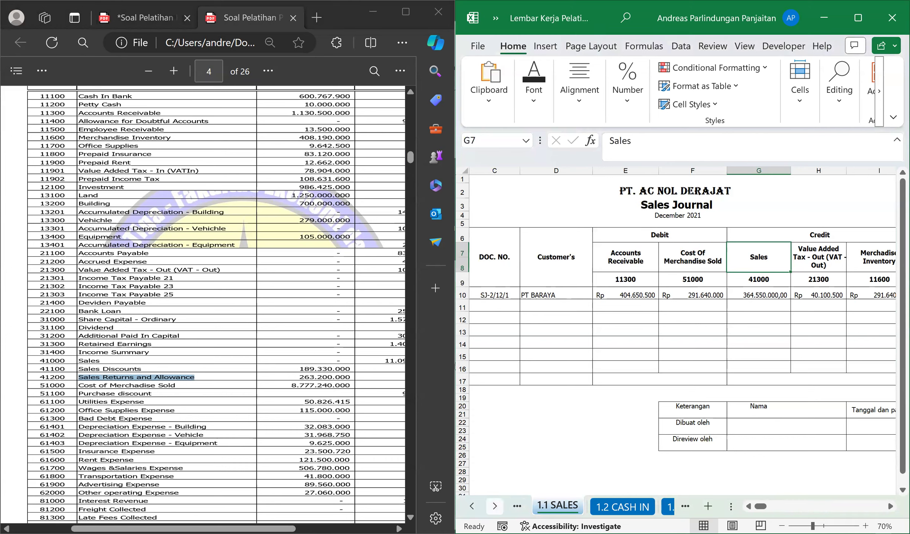
{"action": "left_click", "coordinate": [495, 506]}
{"action": "left_click", "coordinate": [494, 506]}
{"action": "left_click", "coordinate": [494, 506]}
{"action": "left_click", "coordinate": [495, 506]}
{"action": "left_click", "coordinate": [554, 507]}
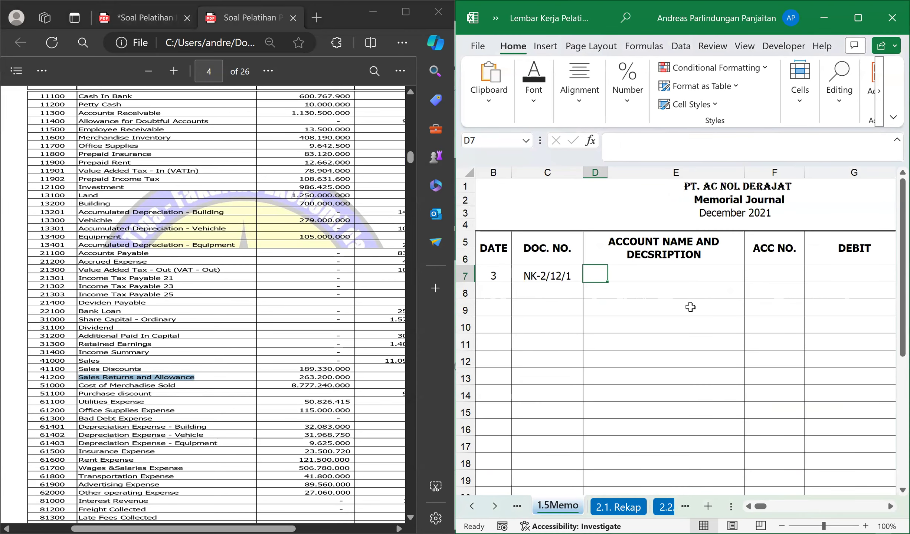
{"action": "type", "text": "Sales "}
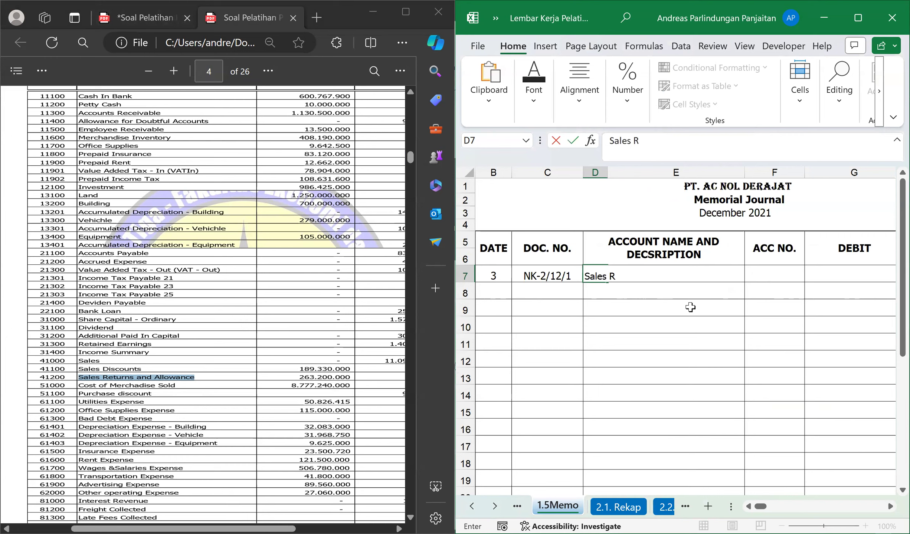
{"action": "type", "text": "Returns and AS"}
{"action": "type", "text": "lowance"}
{"action": "key", "text": "Return"}
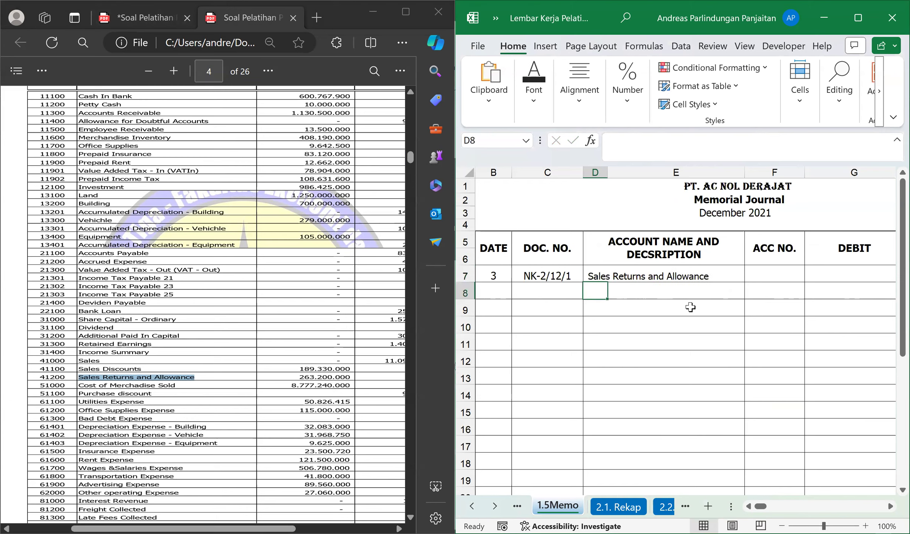
Check the PT BARAYA credit note in the first PDF and enter the account Value Added Tax - Out (VAT - Out) in cell D8.
{"action": "left_click", "coordinate": [138, 17]}
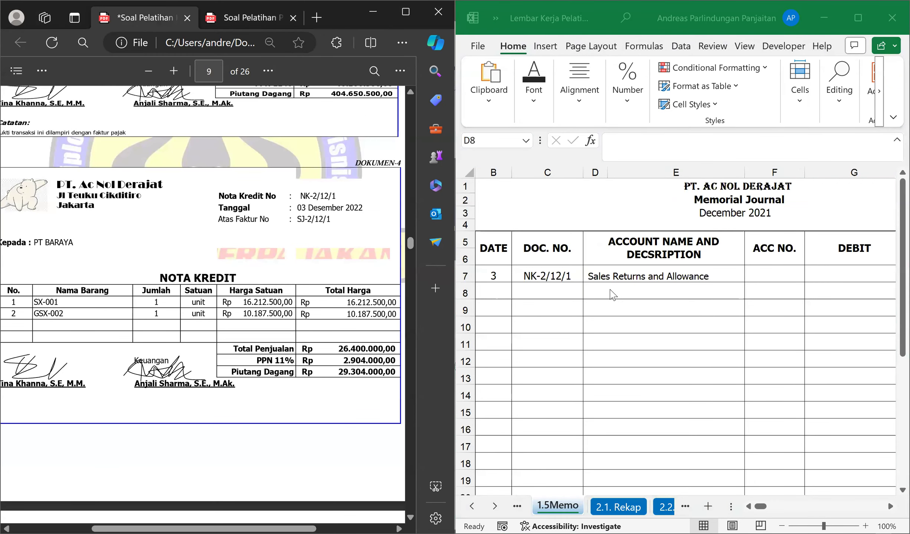
{"action": "left_click", "coordinate": [602, 290]}
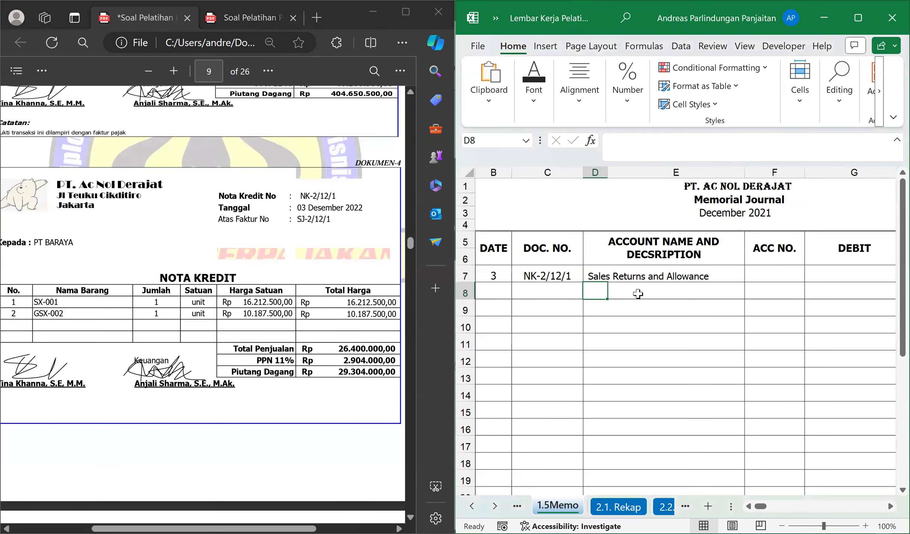
{"action": "type", "text": "Value Adde"}
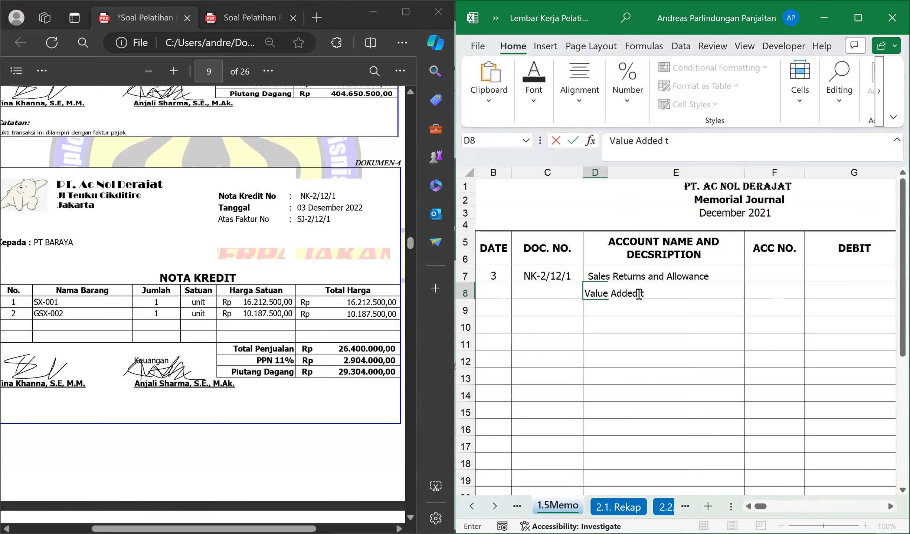
{"action": "type", "text": "d Tax - Out (VAT "}
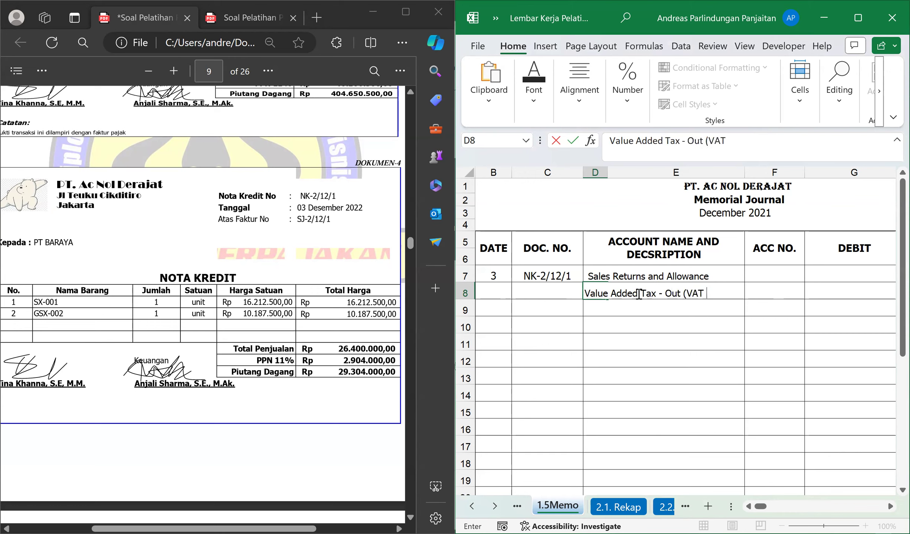
{"action": "type", "text": "- Out"}
{"action": "key", "text": "Return"}
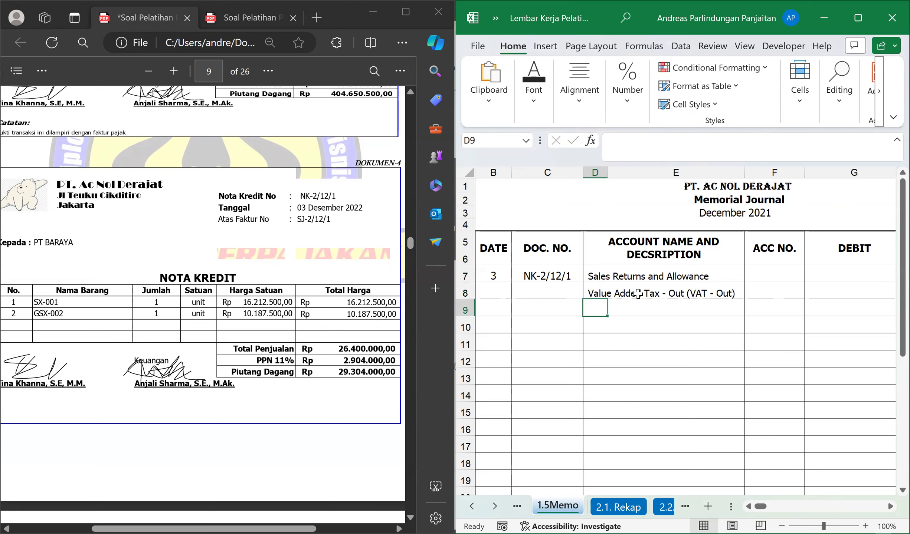
Enter Accounts Receivable as the indented credit account in cell E9 of the Memorial Journal.
{"action": "left_click", "coordinate": [691, 291]}
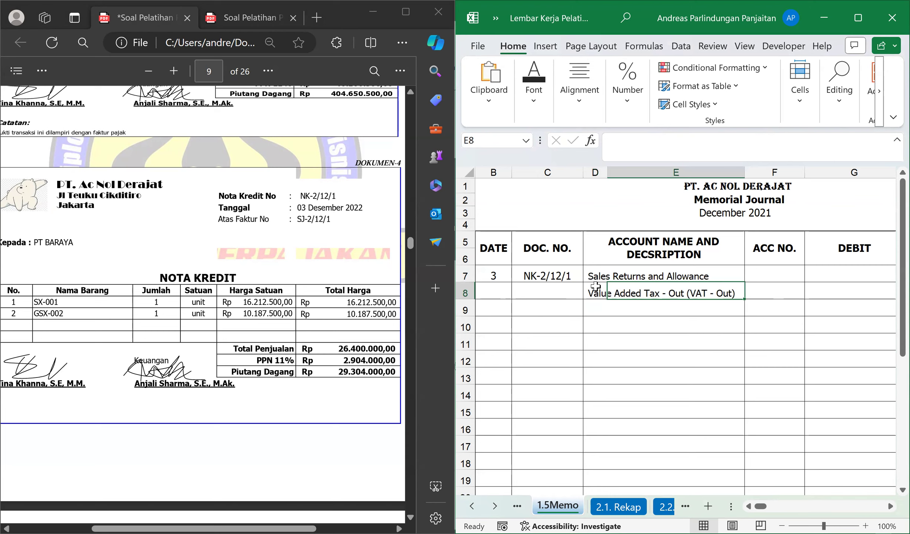
{"action": "left_click", "coordinate": [598, 290]}
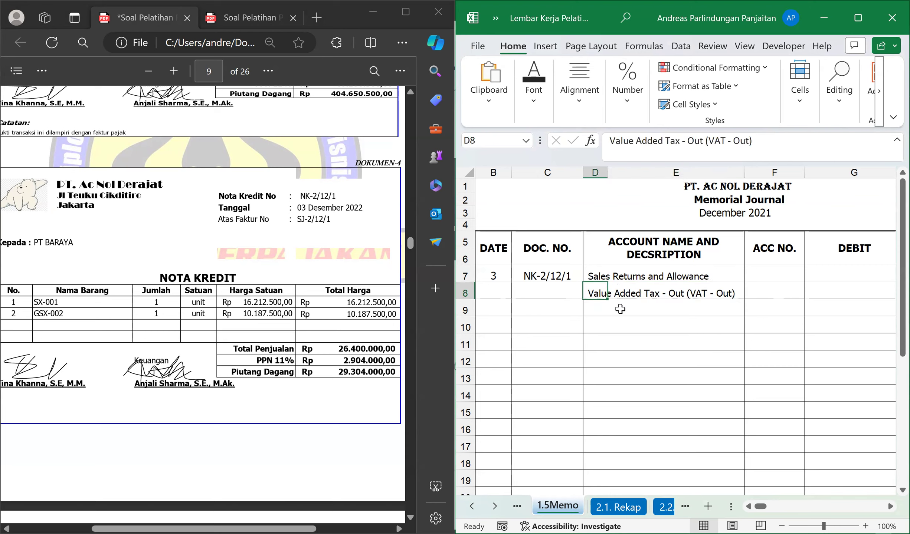
{"action": "left_click", "coordinate": [620, 309]}
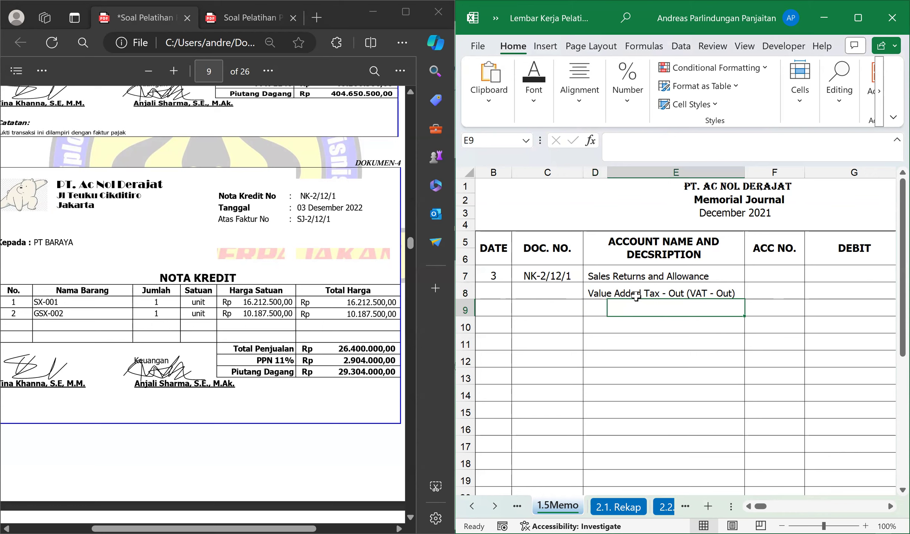
{"action": "type", "text": "A"}
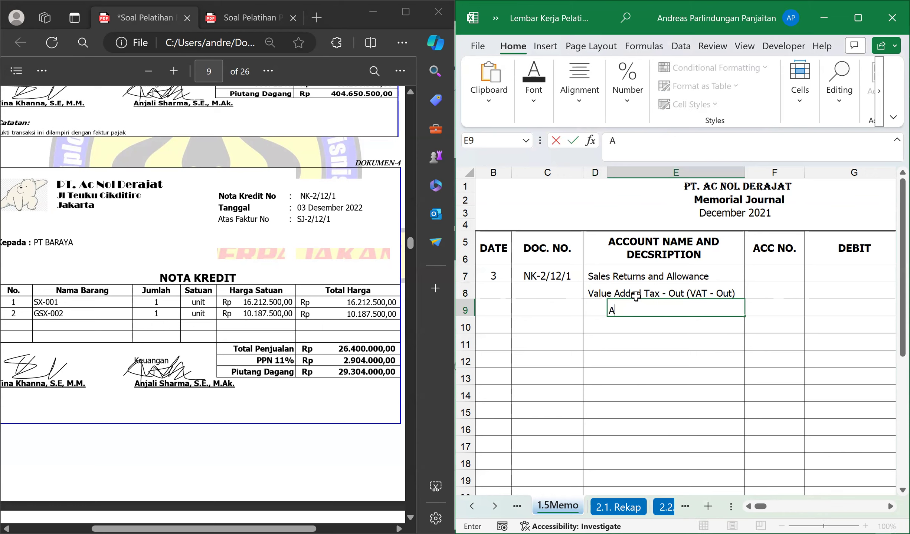
{"action": "type", "text": "ccounts Receivable"}
{"action": "key", "text": "Return"}
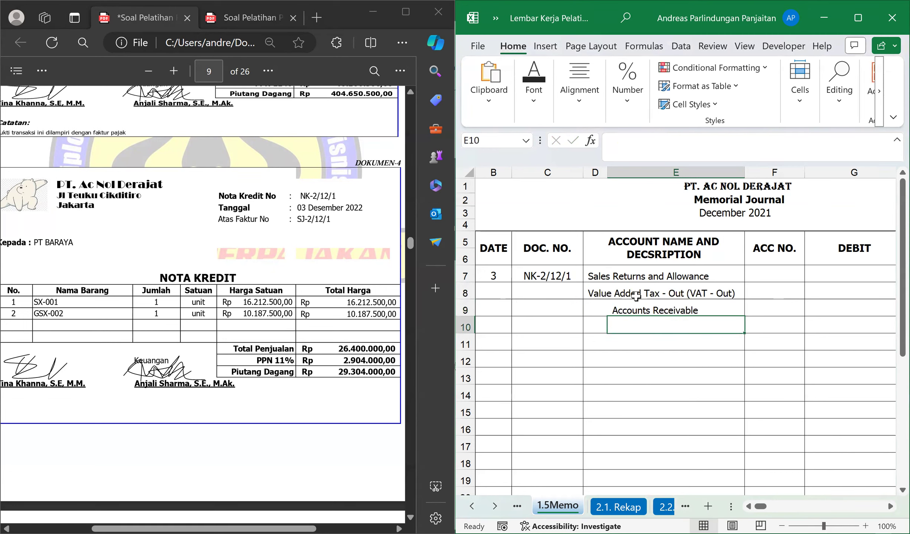
Leave row 10 blank and enter the debit account Merchandise Inventory in cell D11.
{"action": "left_click", "coordinate": [588, 341]}
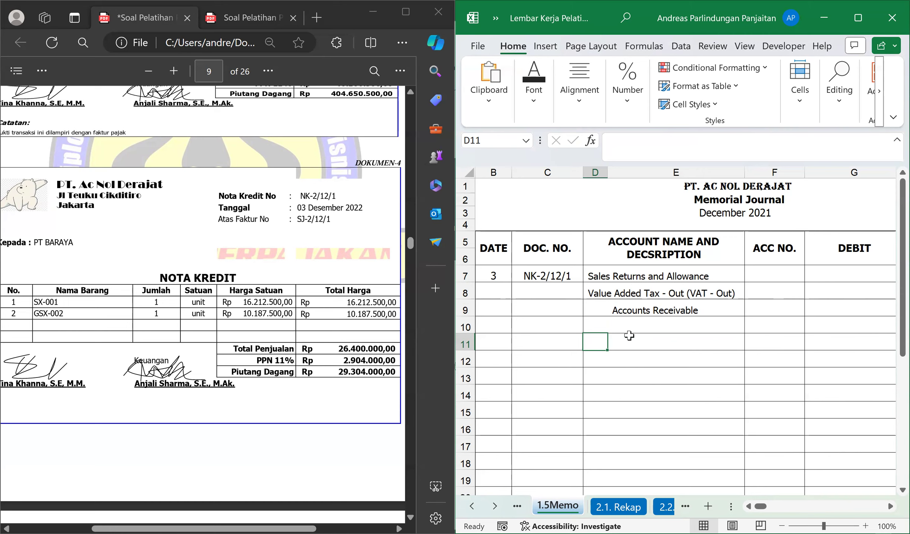
{"action": "type", "text": "Merchandise Inventory"}
{"action": "key", "text": "Return"}
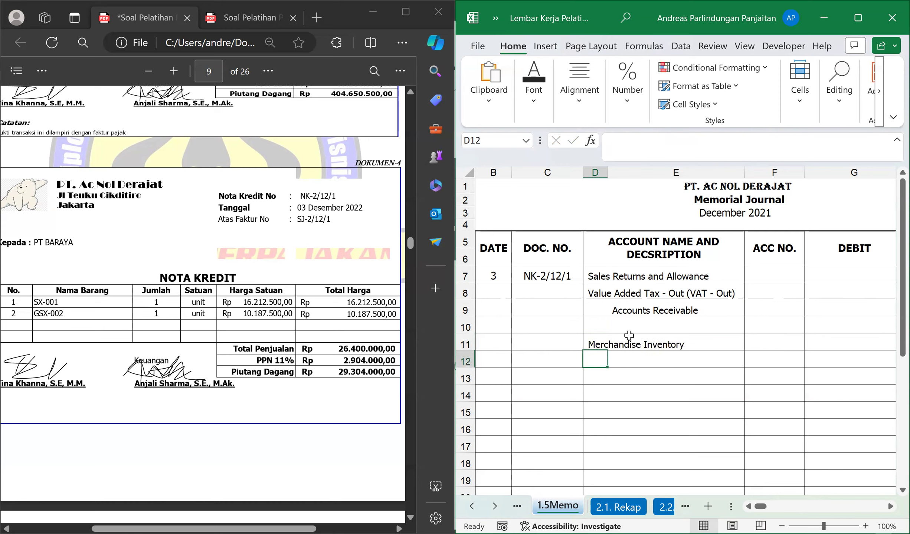
Enter Cost of Merchandise Sold as the indented credit account in cell E12.
{"action": "key", "text": "Right"}
{"action": "type", "text": "Cost of Merchandise Sold"}
{"action": "key", "text": "Return"}
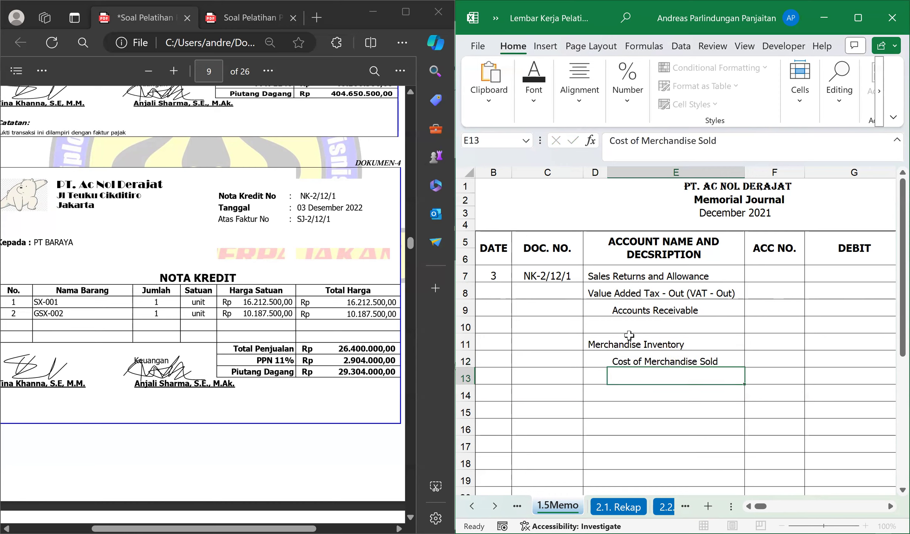
Look up the Sales Returns and Allowance account number in the second PDF's trial balance and enter 41200 in cell F7.
{"action": "key", "text": "Up"}
{"action": "key", "text": "Up"}
{"action": "key", "text": "Up"}
{"action": "key", "text": "Up"}
{"action": "key", "text": "Up"}
{"action": "key", "text": "Up"}
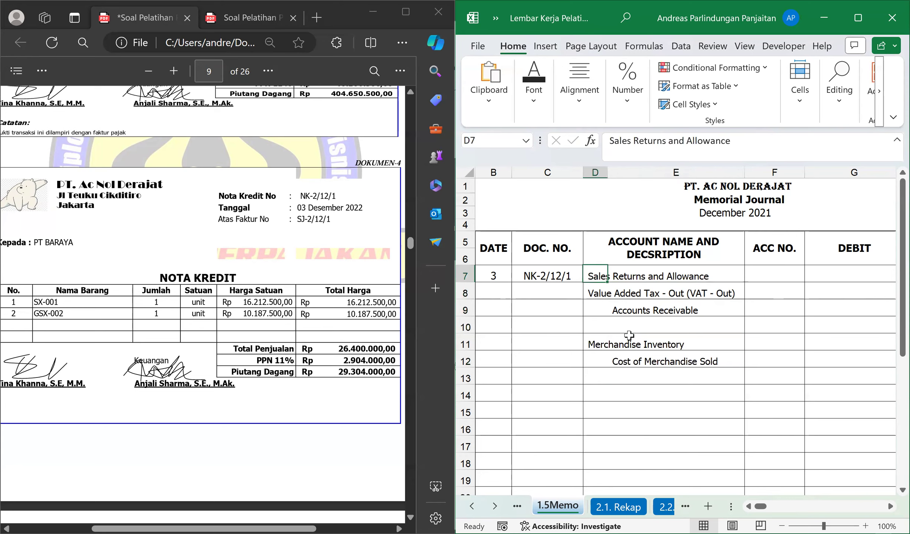
{"action": "key", "text": "Right"}
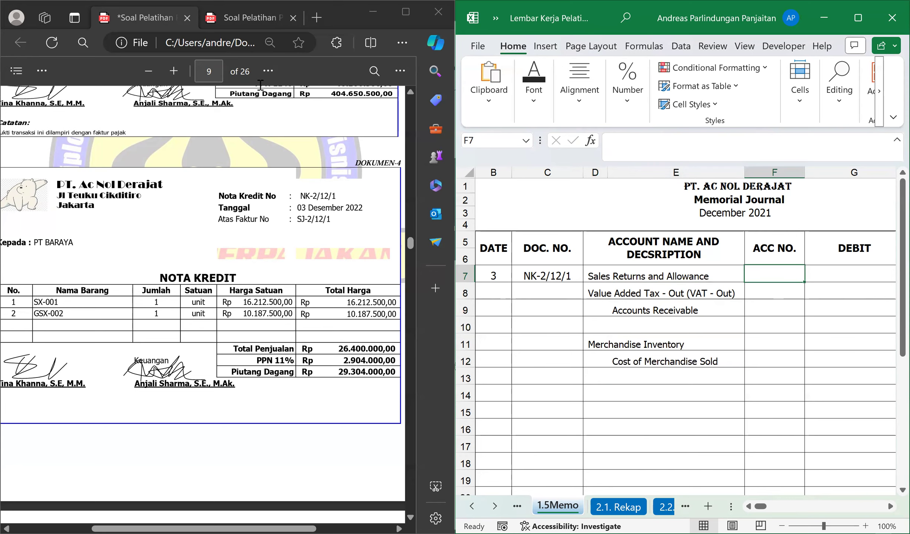
{"action": "left_click", "coordinate": [245, 17]}
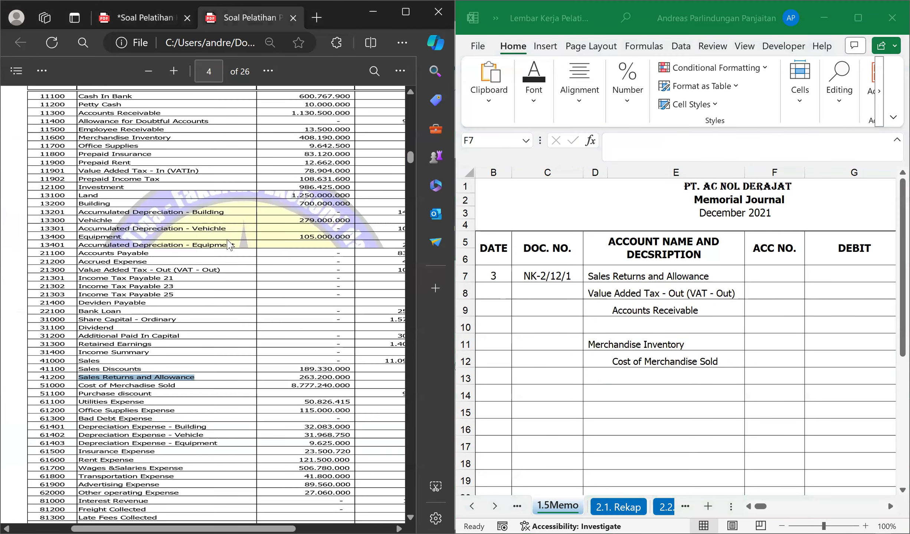
{"action": "scroll", "coordinate": [307, 301], "scroll_direction": "up", "scroll_amount": 1}
{"action": "scroll", "coordinate": [298, 320], "scroll_direction": "down", "scroll_amount": 1}
{"action": "scroll", "coordinate": [297, 320], "scroll_direction": "down", "scroll_amount": 1}
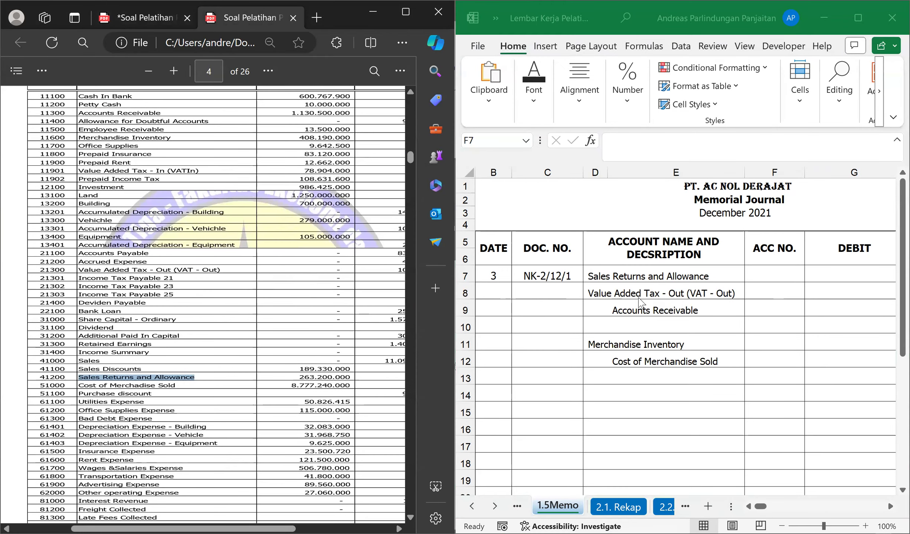
{"action": "left_click", "coordinate": [786, 281]}
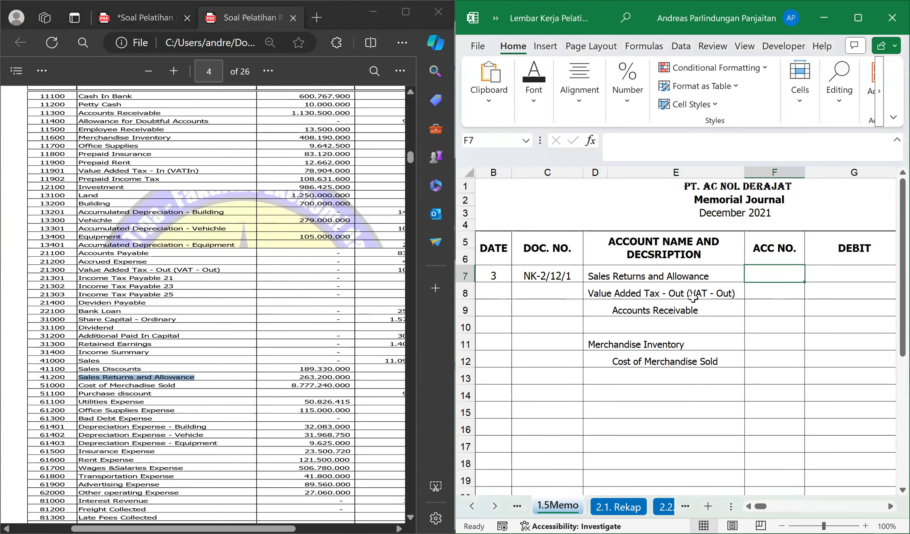
{"action": "type", "text": "41200"}
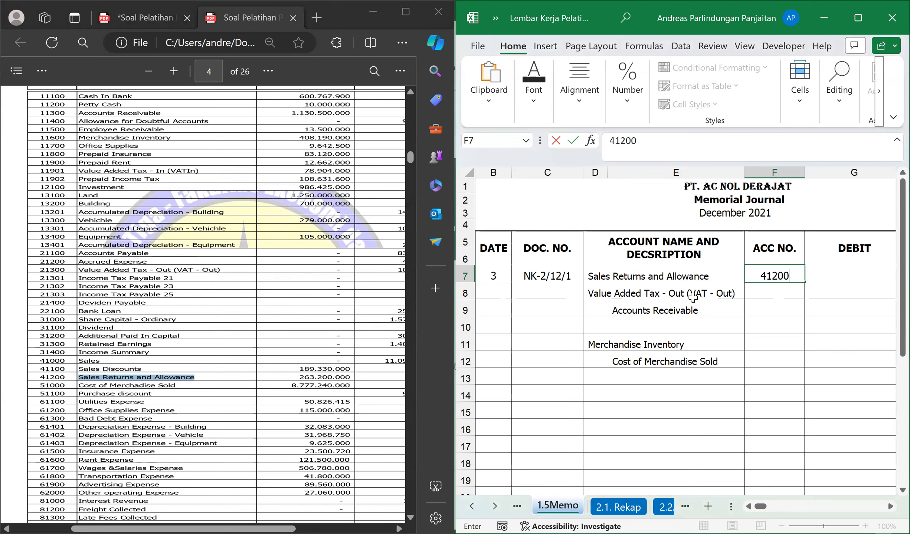
{"action": "key", "text": "Return"}
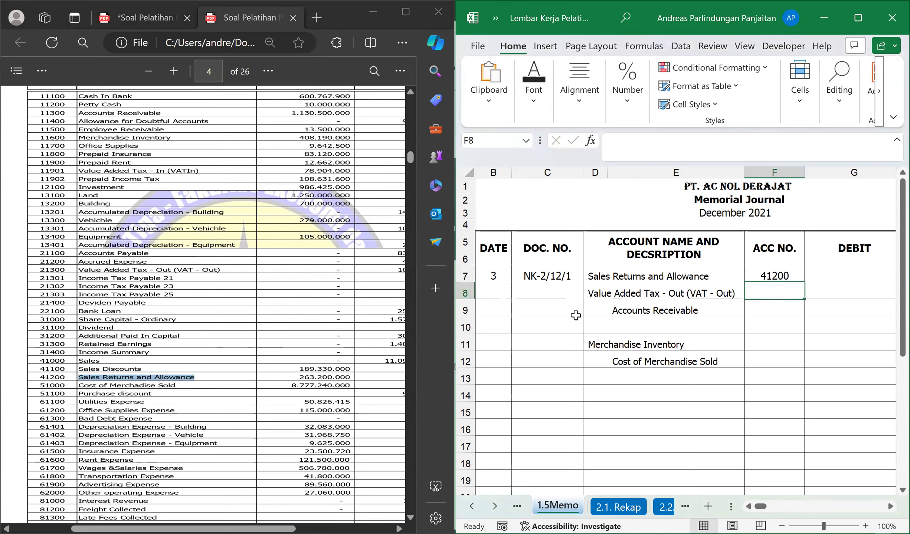
Enter account numbers 21300 for Value Added Tax - Out in F8 and 11300 for Accounts Receivable in F9.
{"action": "type", "text": "21300"}
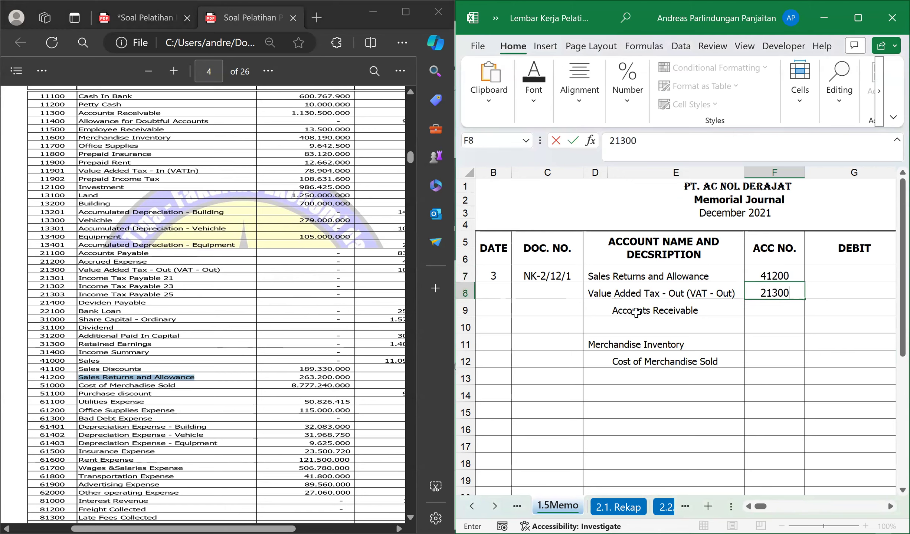
{"action": "key", "text": "Return"}
{"action": "scroll", "coordinate": [118, 331], "scroll_direction": "up", "scroll_amount": 3}
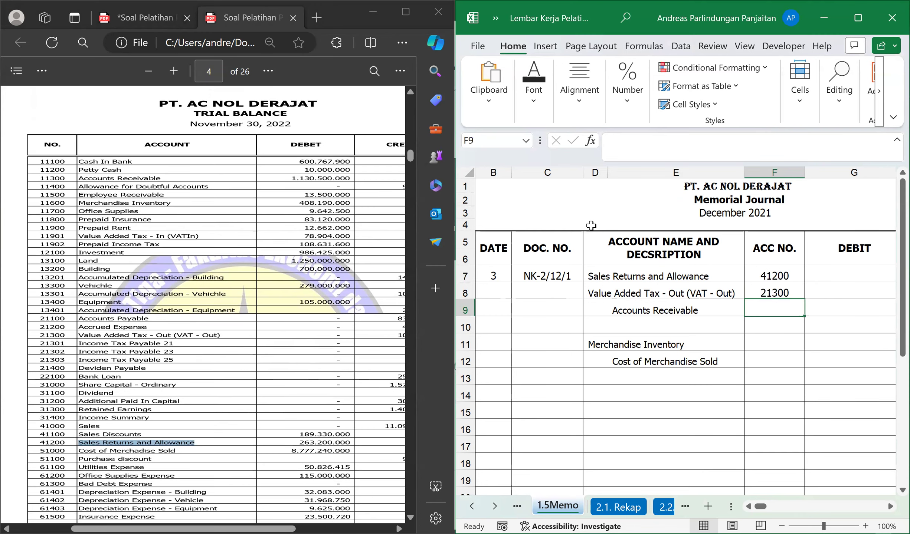
{"action": "type", "text": "11300"}
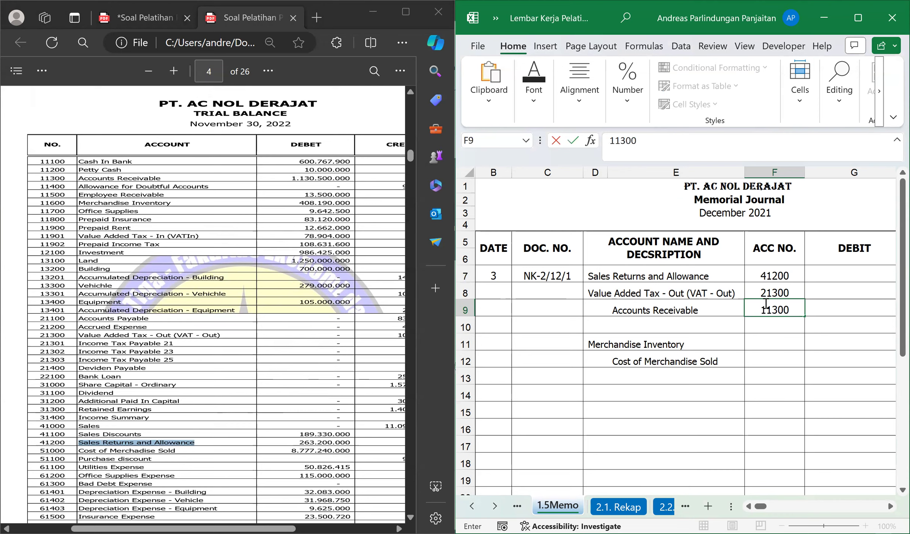
{"action": "key", "text": "Return"}
{"action": "key", "text": "Return"}
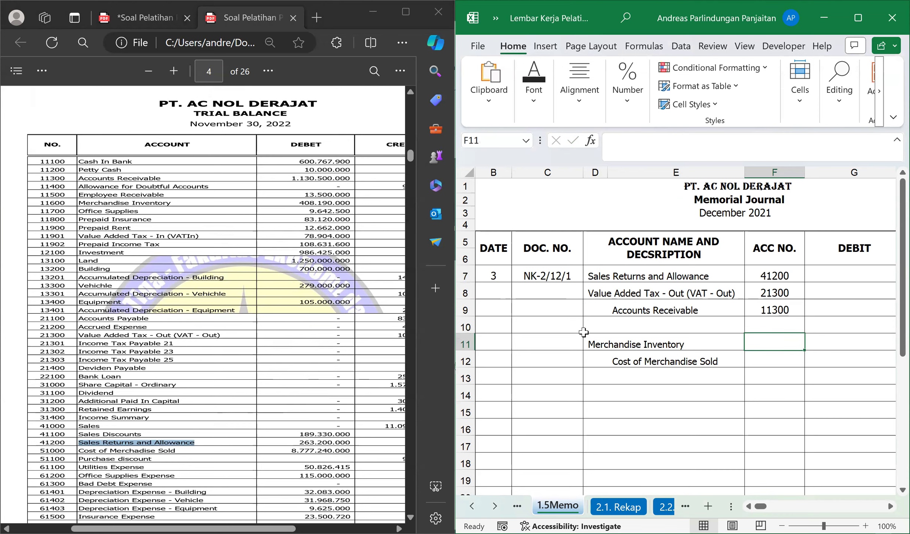
Find the remaining account numbers in the trial balance and enter 11600 for Merchandise Inventory in F11 and 51000 for Cost of Merchandise Sold in F12.
{"action": "scroll", "coordinate": [243, 339], "scroll_direction": "down", "scroll_amount": 2}
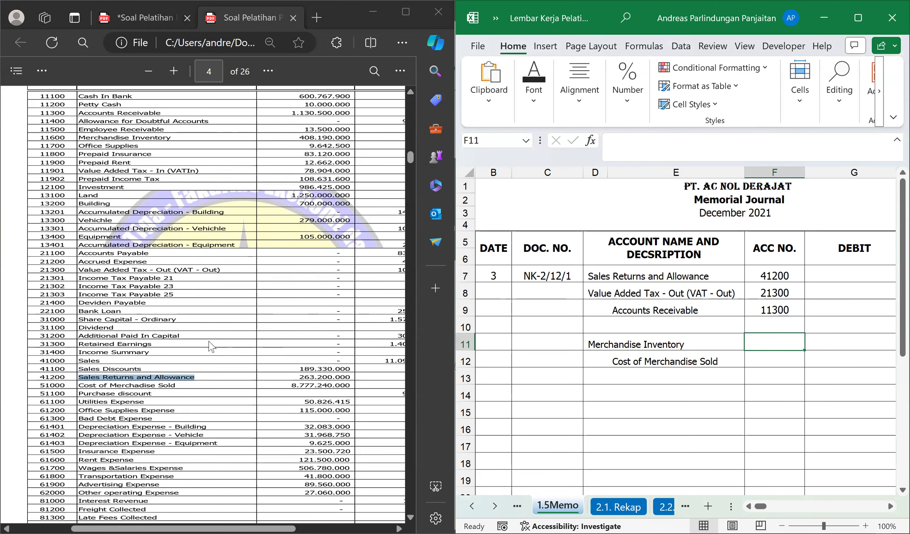
{"action": "scroll", "coordinate": [171, 284], "scroll_direction": "up", "scroll_amount": 2}
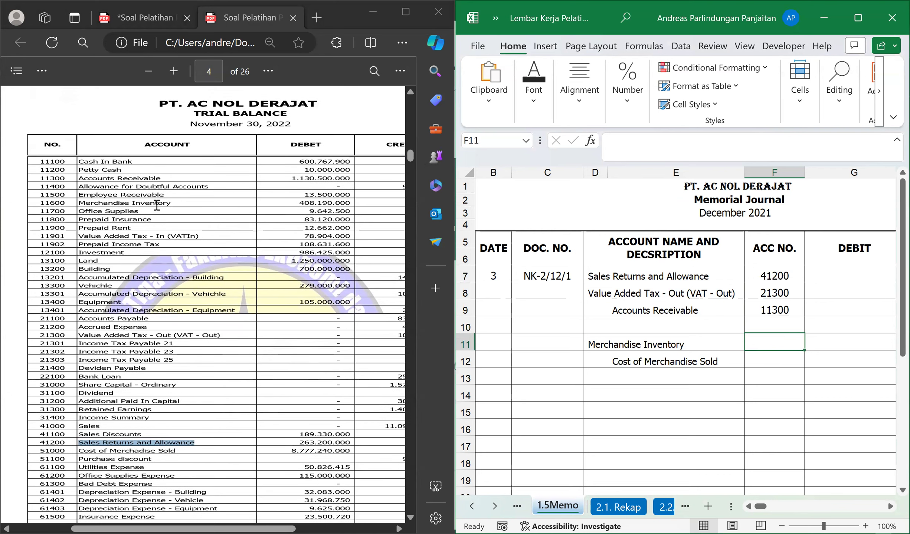
{"action": "left_click", "coordinate": [157, 205]}
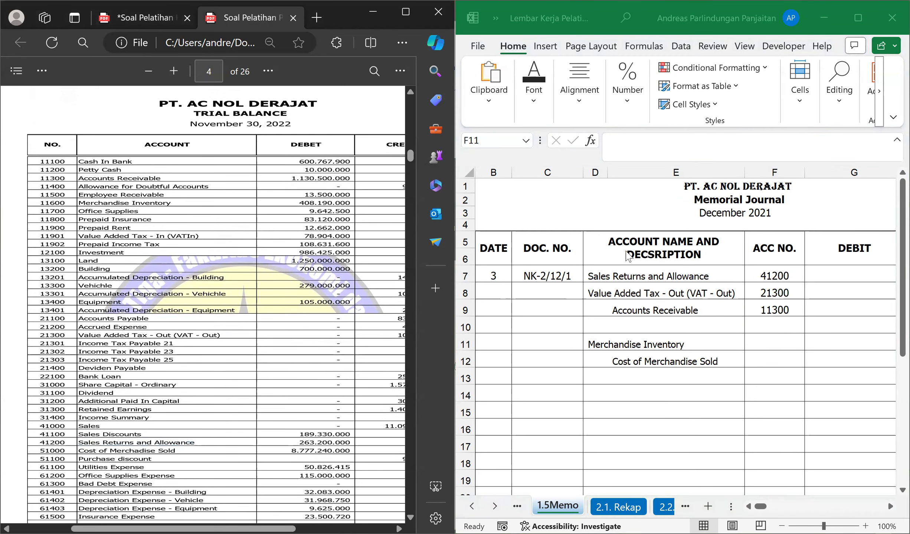
{"action": "left_click", "coordinate": [767, 351]}
{"action": "type", "text": "11600"}
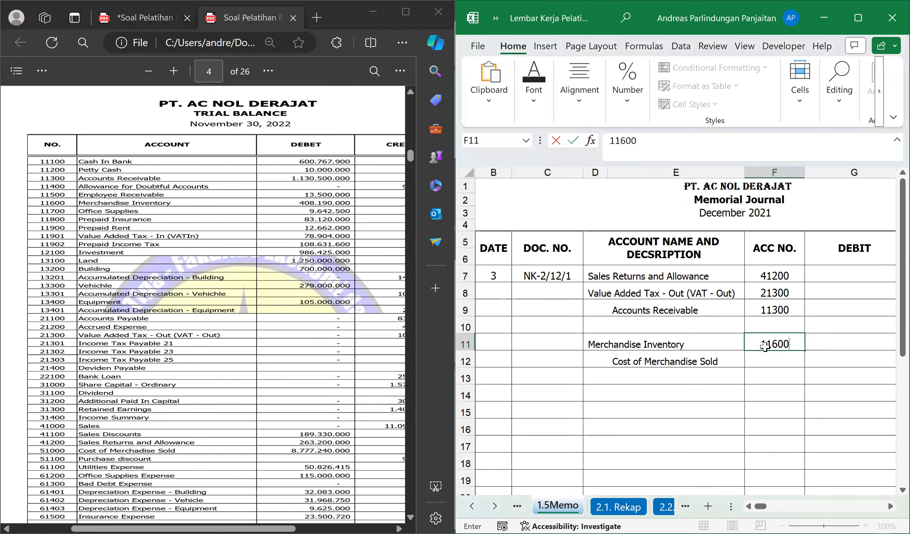
{"action": "key", "text": "Return"}
{"action": "scroll", "coordinate": [186, 378], "scroll_direction": "down", "scroll_amount": 3}
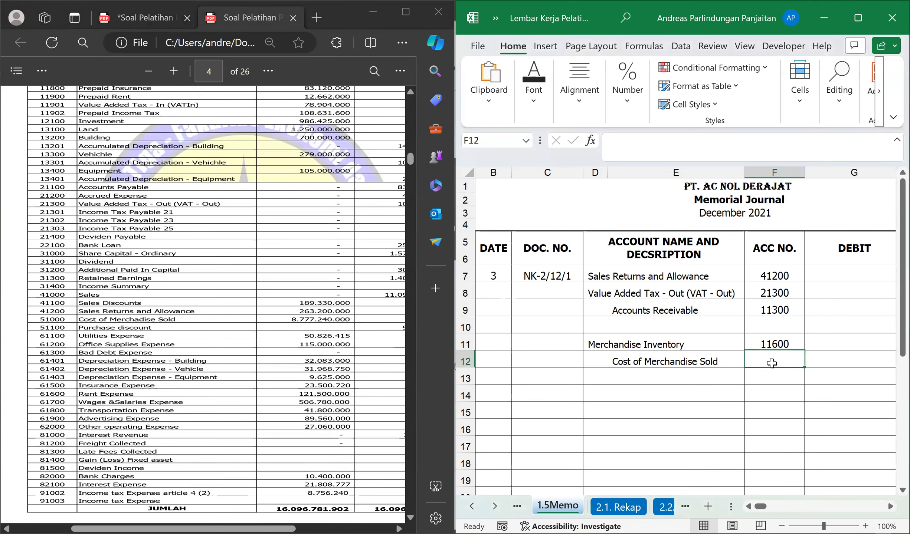
{"action": "type", "text": "51000"}
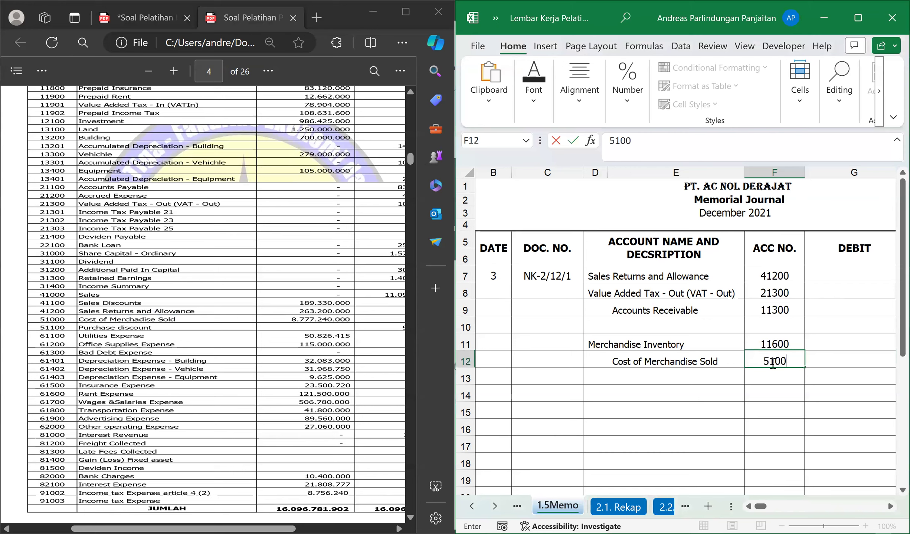
{"action": "key", "text": "Return"}
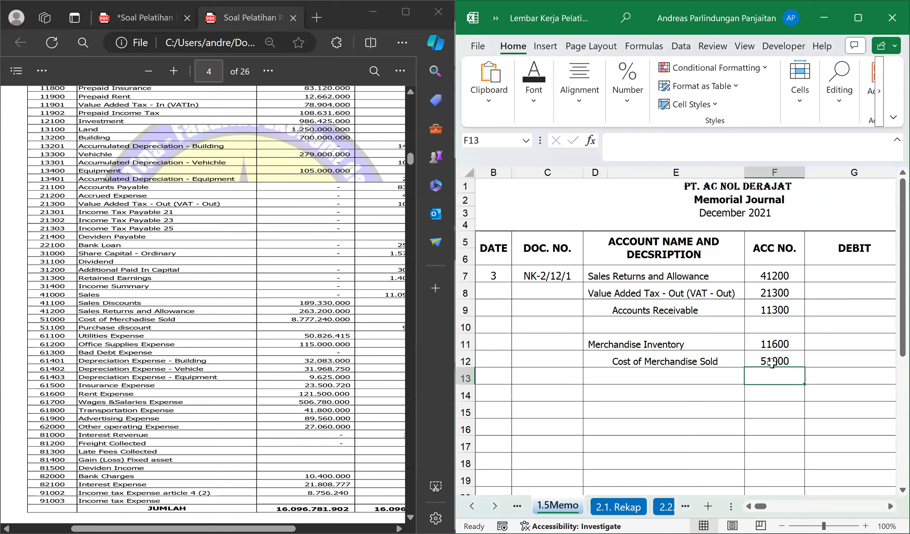
Read the sales total on credit note NK-2/12/1 and enter 26.400.000 as the Sales Returns and Allowance debit in G7.
{"action": "left_click", "coordinate": [816, 273]}
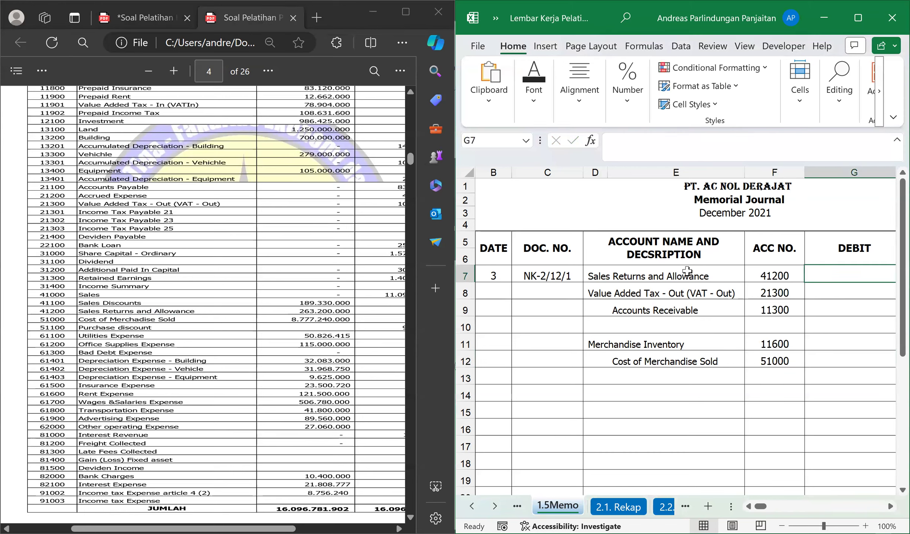
{"action": "left_click", "coordinate": [148, 13]}
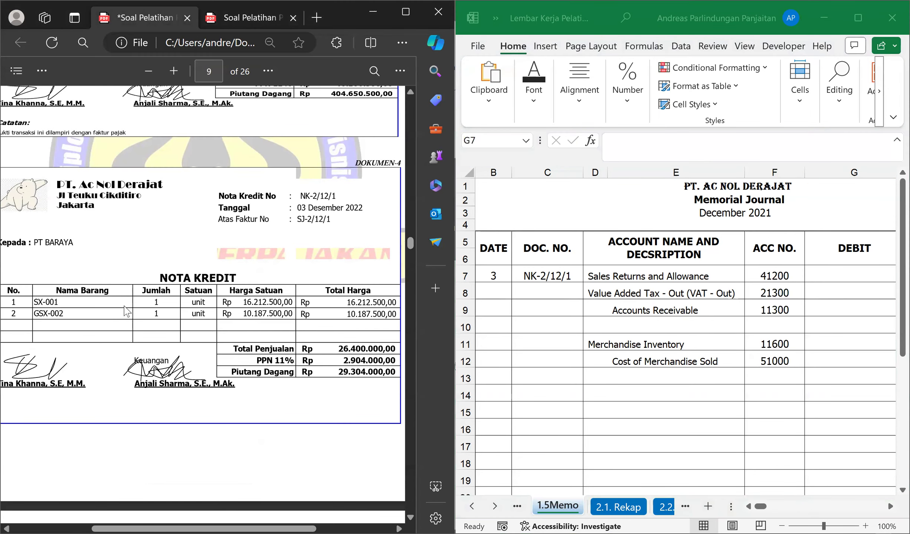
{"action": "left_click_drag", "start_coordinate": [147, 302], "coordinate": [157, 302]}
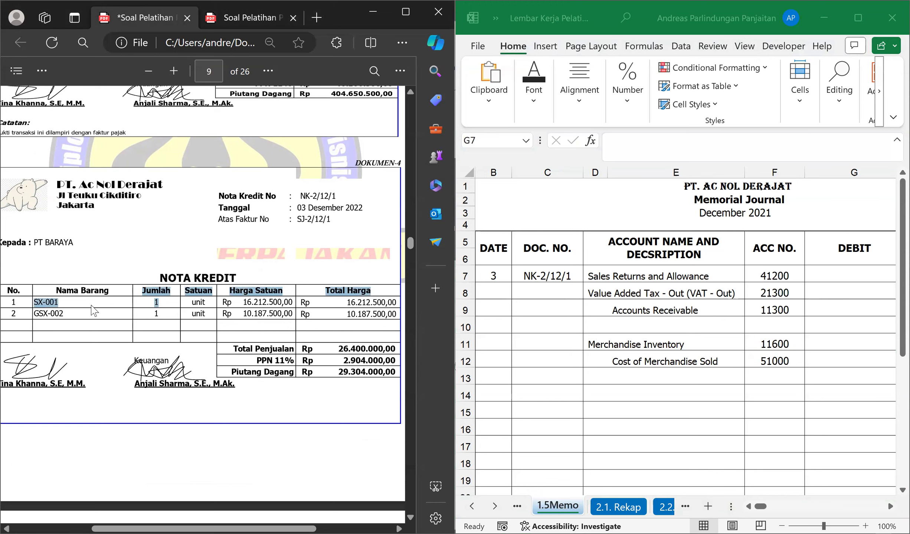
{"action": "left_click", "coordinate": [95, 311]}
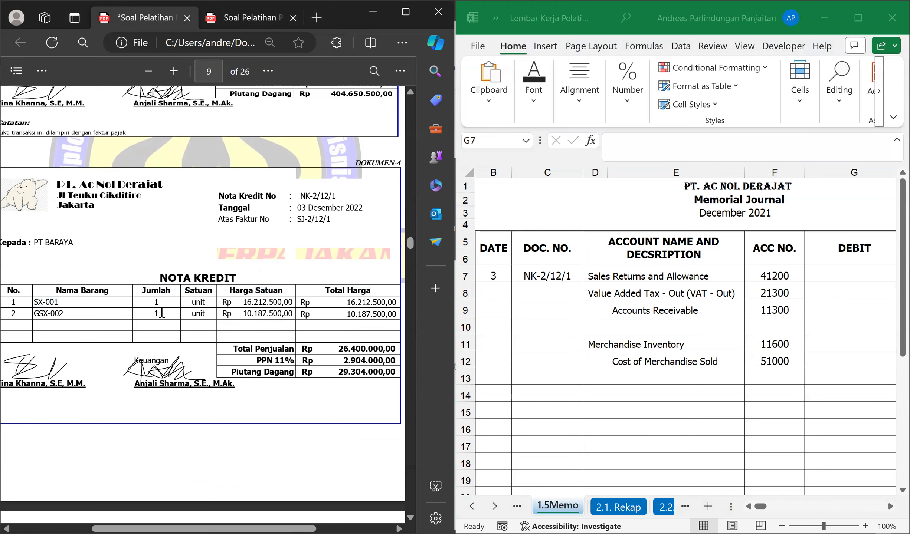
{"action": "left_click", "coordinate": [820, 276]}
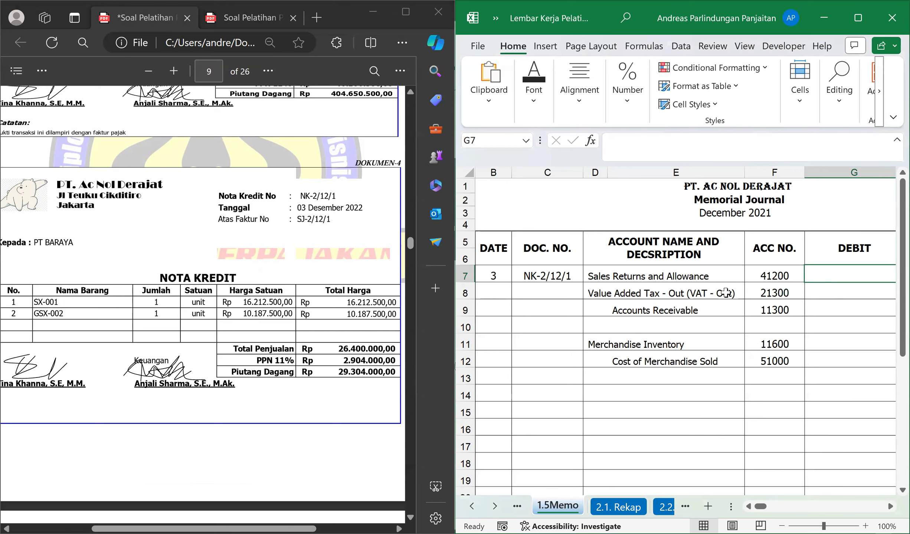
{"action": "type", "text": "26.4"}
{"action": "type", "text": "00.000"}
{"action": "key", "text": "Return"}
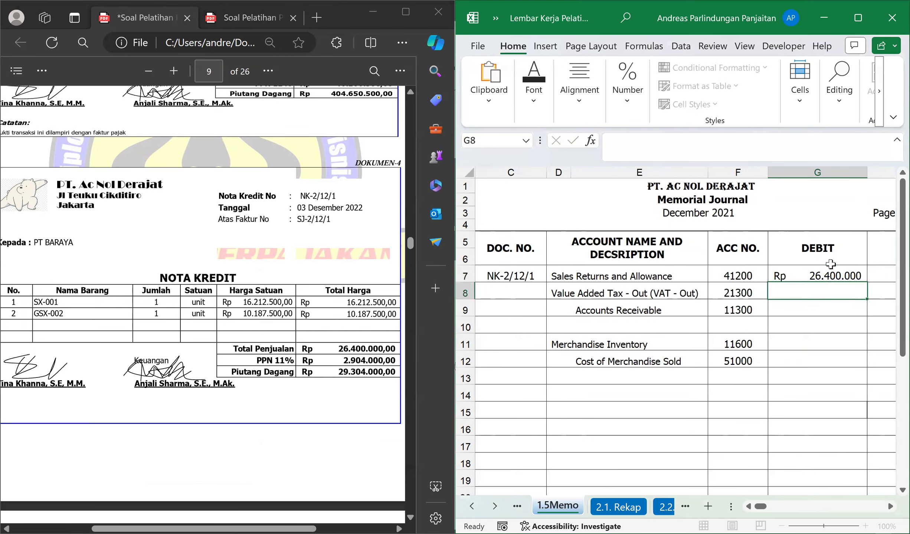
{"action": "type", "text": "=11%*"}
Calculate the Value Added Tax - Out debit in G8 as 11% of the sales return amount in G7.
{"action": "key", "text": "Up"}
{"action": "key", "text": "Return"}
Enter the Accounts Receivable credit in H9 as the sum of the debits in G7 and G8.
{"action": "key", "text": "Right"}
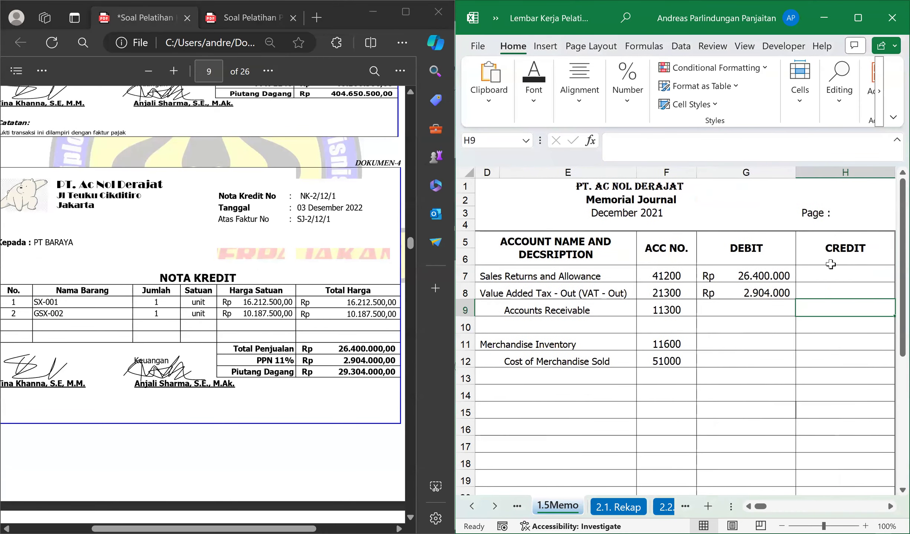
{"action": "type", "text": "="}
{"action": "key", "text": "Left"}
{"action": "key", "text": "Up"}
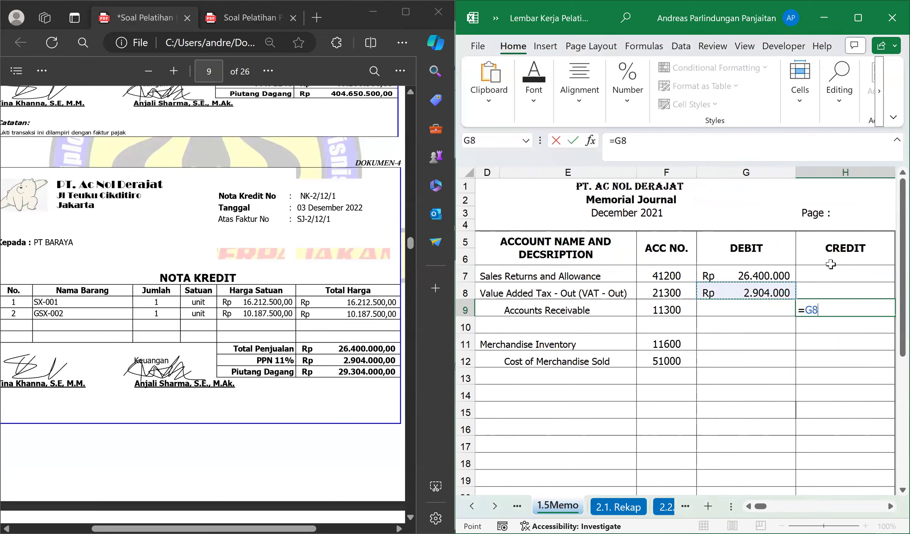
{"action": "key", "text": "Up"}
{"action": "type", "text": "+"}
{"action": "key", "text": "Down"}
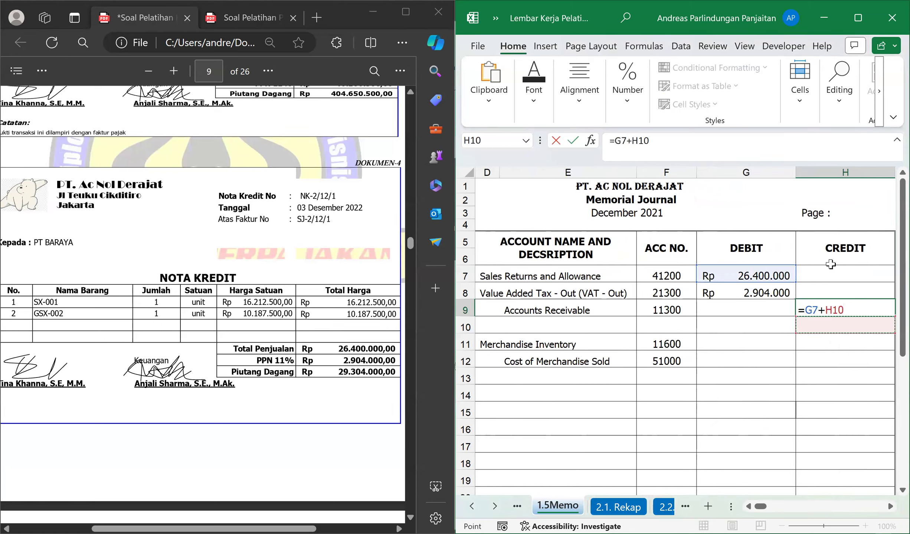
{"action": "key", "text": "Left"}
{"action": "key", "text": "Up"}
{"action": "key", "text": "Up"}
{"action": "key", "text": "Return"}
{"action": "key", "text": "Left"}
{"action": "key", "text": "Left"}
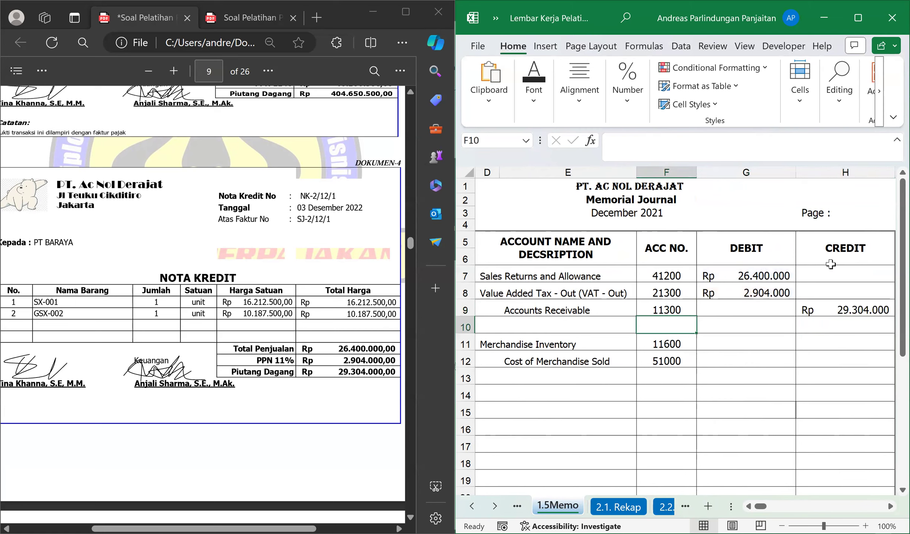
{"action": "key", "text": "Left"}
{"action": "key", "text": "Left"}
{"action": "key", "text": "Left"}
{"action": "key", "text": "Right"}
{"action": "key", "text": "Right"}
{"action": "key", "text": "Right"}
{"action": "key", "text": "Right"}
{"action": "key", "text": "Down"}
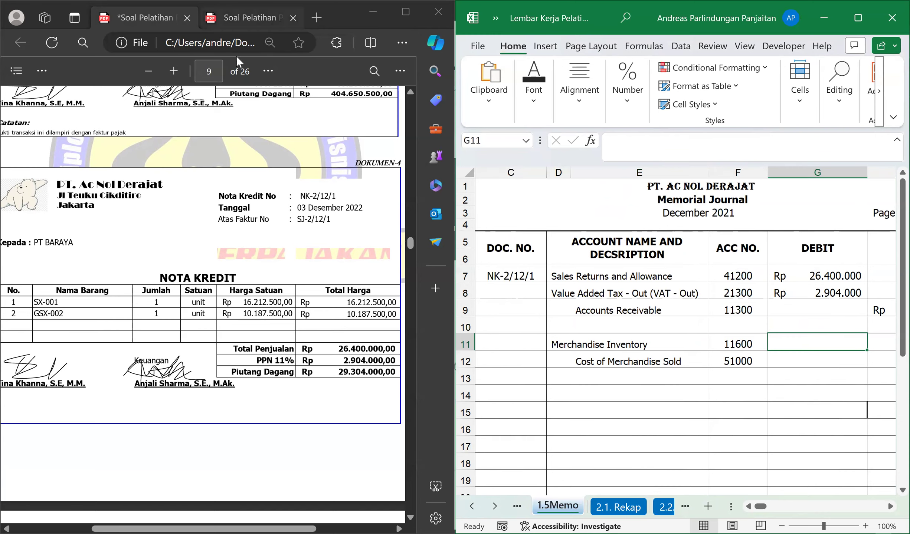
{"action": "left_click", "coordinate": [253, 19]}
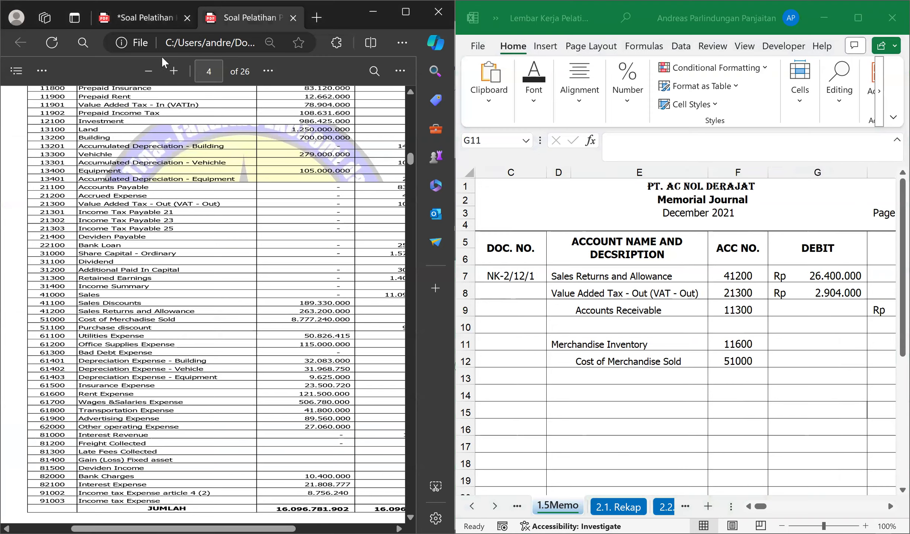
{"action": "left_click", "coordinate": [143, 20]}
Enter the Merchandise Inventory debit in G11 as the sum of the PT BARAYA unit prices in PERSEDIAAN cells J12 and J29.
{"action": "left_click", "coordinate": [798, 343]}
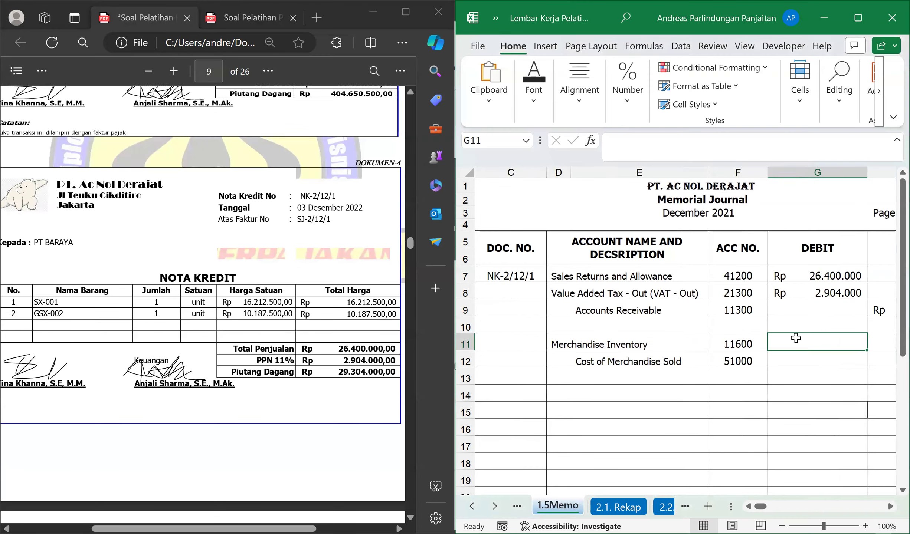
{"action": "type", "text": "="}
{"action": "key", "text": "ctrl+Page_Up"}
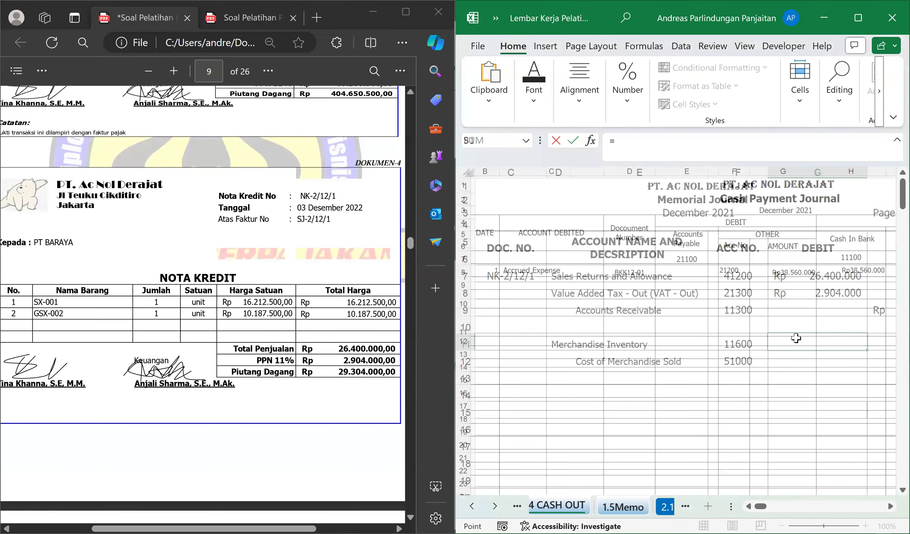
{"action": "key", "text": "ctrl+Page_Up"}
{"action": "key", "text": "ctrl+Page_Up"}
{"action": "key", "text": "ctrl+Page_Up"}
{"action": "key", "text": "ctrl+Page_Up"}
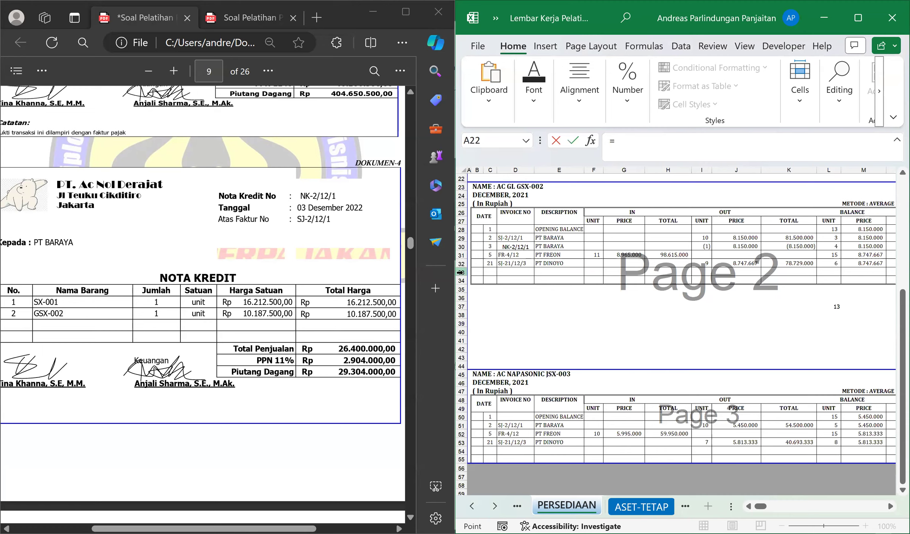
{"action": "scroll", "coordinate": [537, 261], "scroll_direction": "up", "scroll_amount": 7}
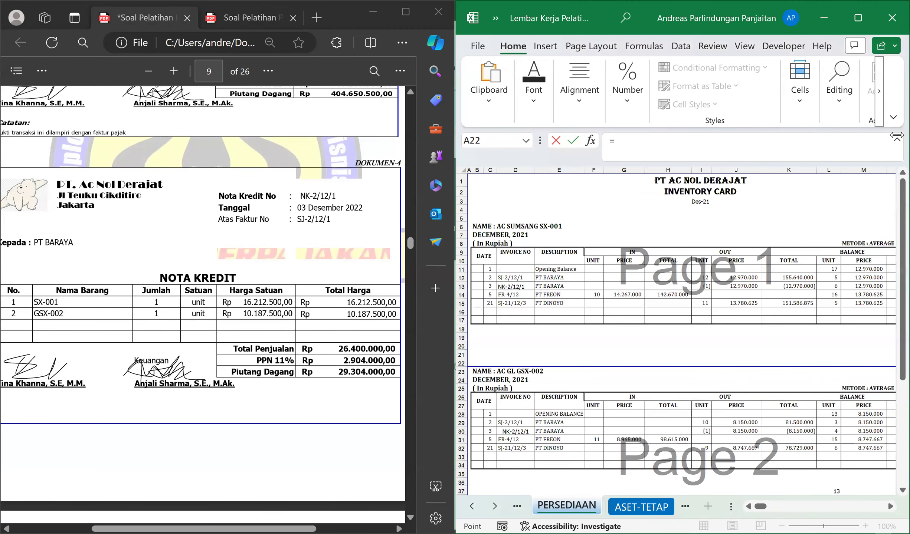
{"action": "left_click", "coordinate": [747, 278]}
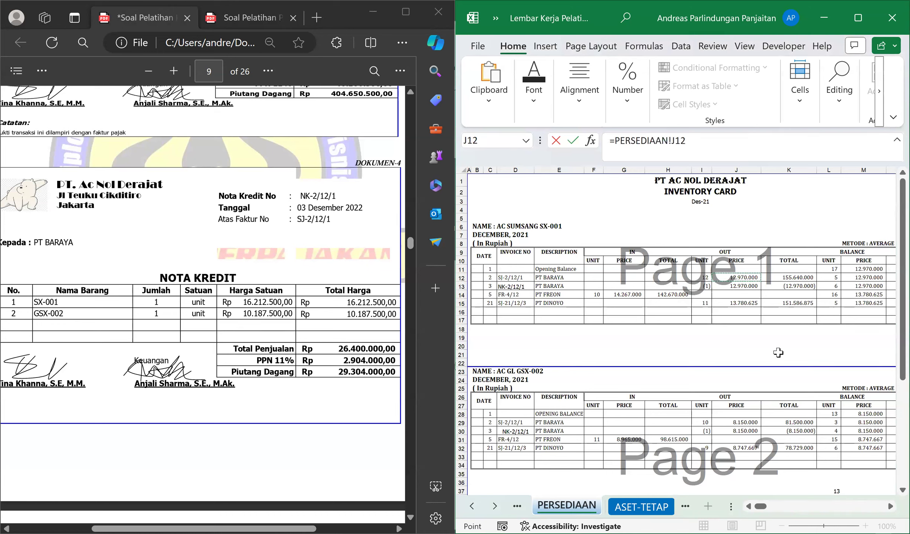
{"action": "type", "text": "+"}
{"action": "scroll", "coordinate": [677, 368], "scroll_direction": "down", "scroll_amount": 2}
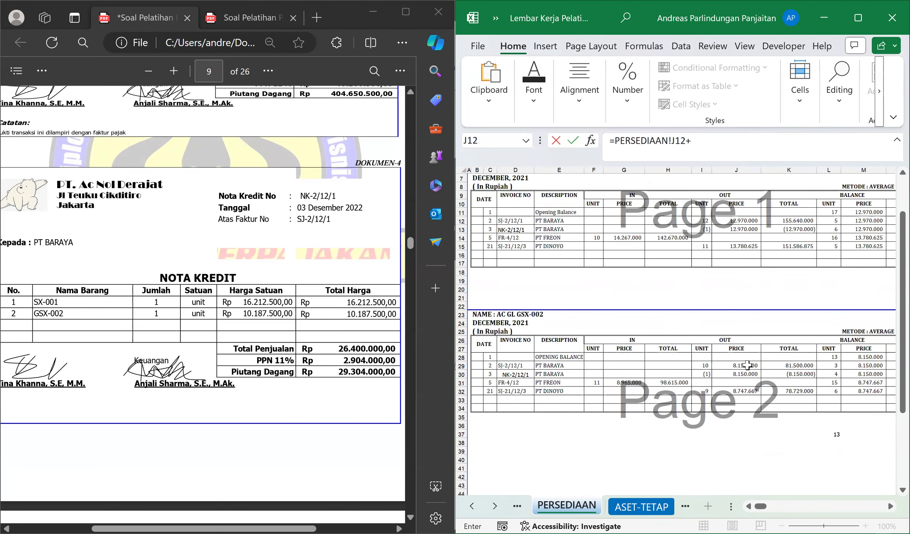
{"action": "left_click", "coordinate": [746, 366]}
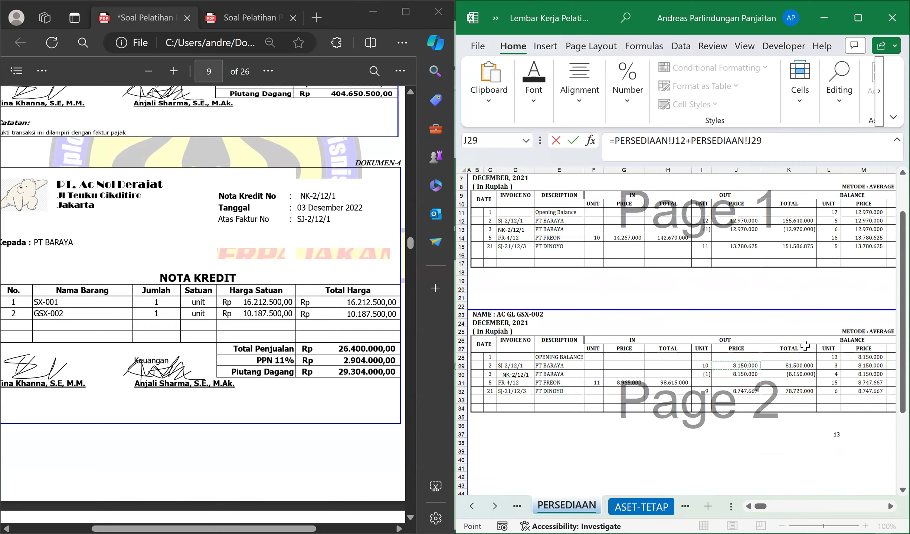
{"action": "key", "text": "Return"}
Link the Cost of Merchandise Sold credit in H12 to the Merchandise Inventory debit in G11.
{"action": "key", "text": "Right"}
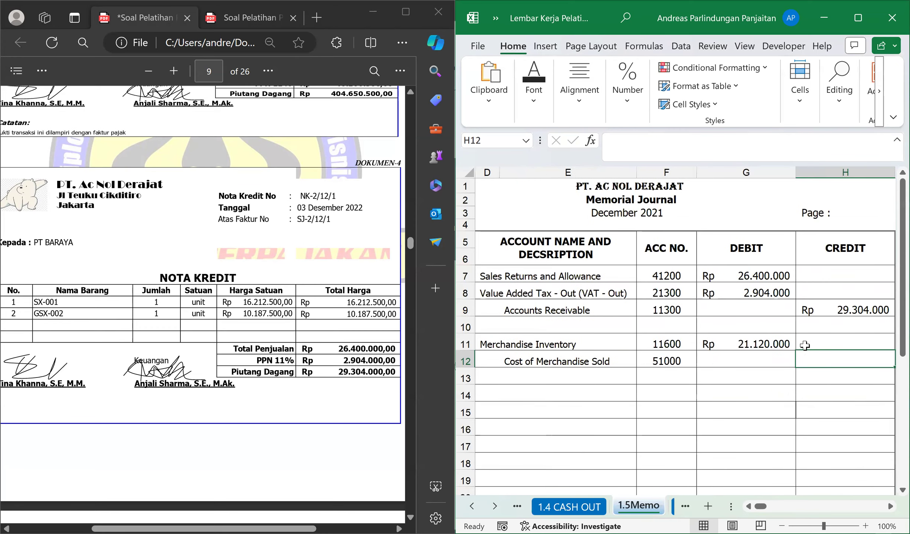
{"action": "type", "text": "="}
{"action": "key", "text": "Up"}
{"action": "key", "text": "Left"}
{"action": "key", "text": "Return"}
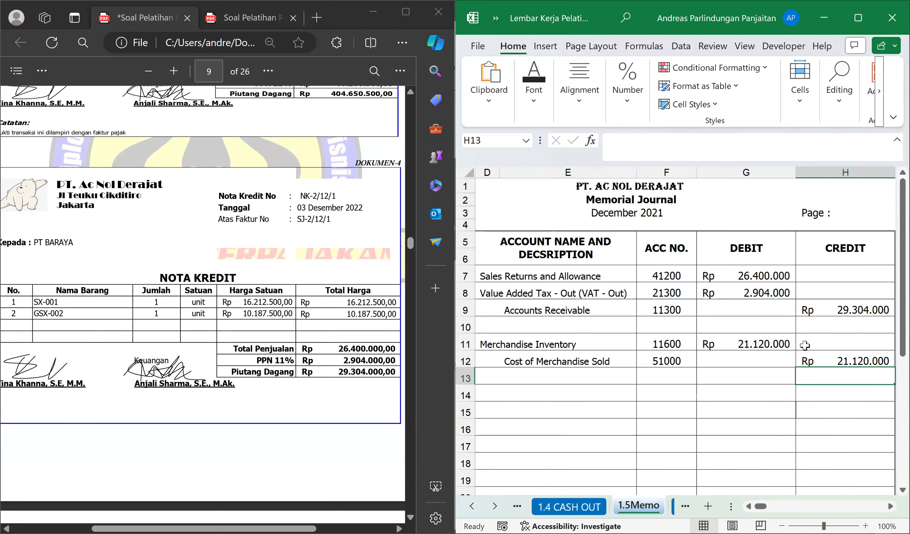
{"action": "key", "text": "Left"}
{"action": "key", "text": "Left"}
{"action": "key", "text": "Left"}
{"action": "key", "text": "Left"}
{"action": "key", "text": "Left"}
{"action": "key", "text": "Left"}
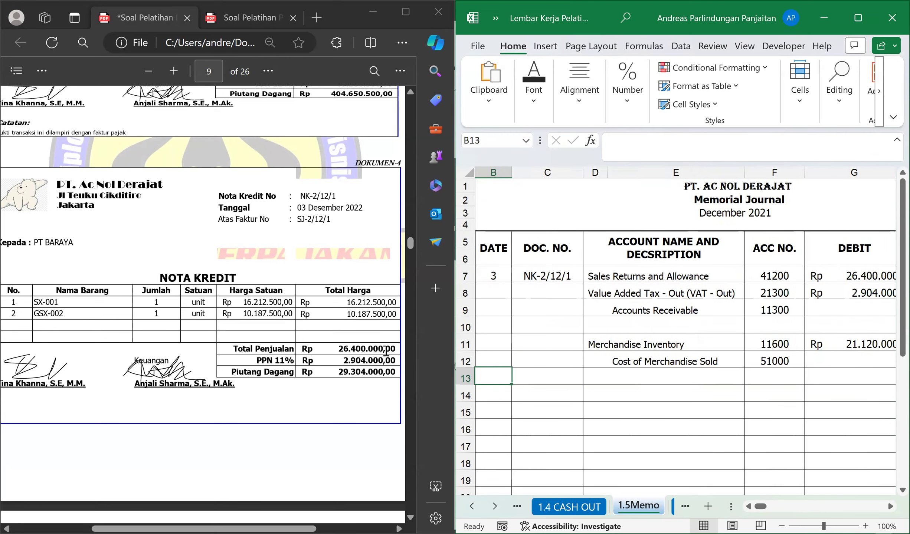
Find cash payment voucher BKK12-02 in the PDF and enter its day, 3, in date cell B9 of the 1.4 CASH OUT sheet.
{"action": "scroll", "coordinate": [234, 369], "scroll_direction": "down", "scroll_amount": 10}
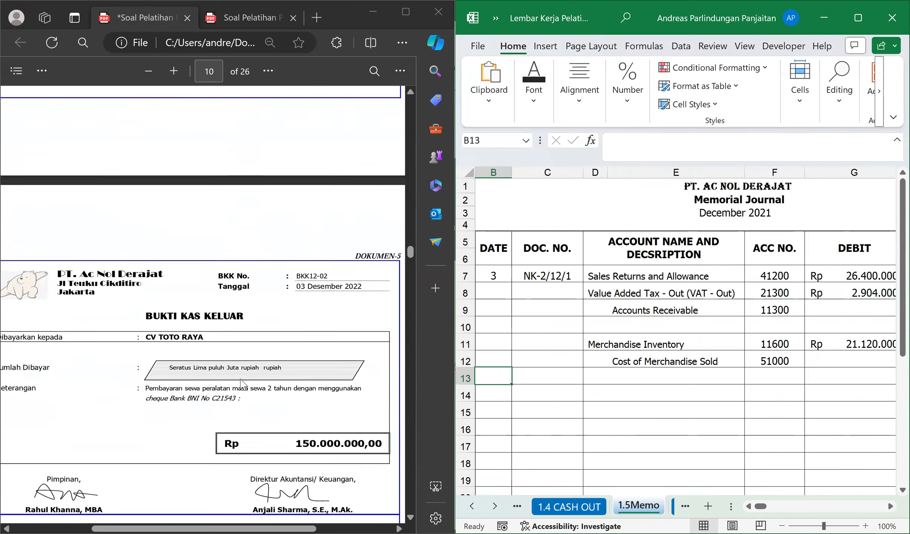
{"action": "scroll", "coordinate": [240, 276], "scroll_direction": "down", "scroll_amount": 2}
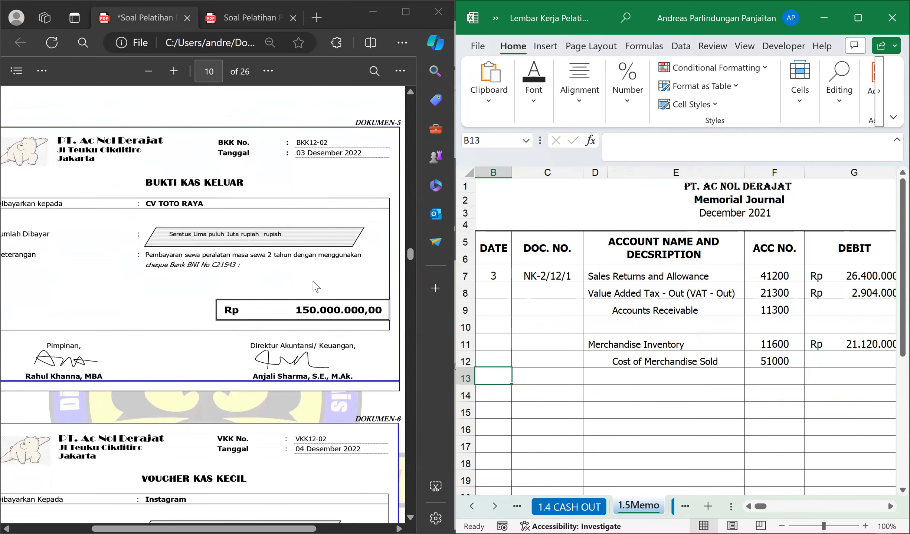
{"action": "left_click", "coordinate": [321, 316]}
{"action": "scroll", "coordinate": [321, 315], "scroll_direction": "up", "scroll_amount": 2}
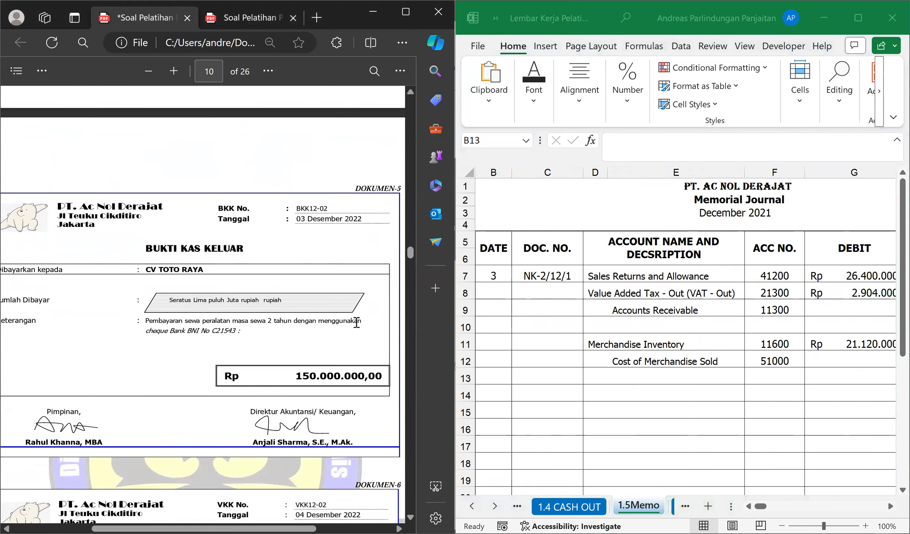
{"action": "left_click", "coordinate": [649, 381]}
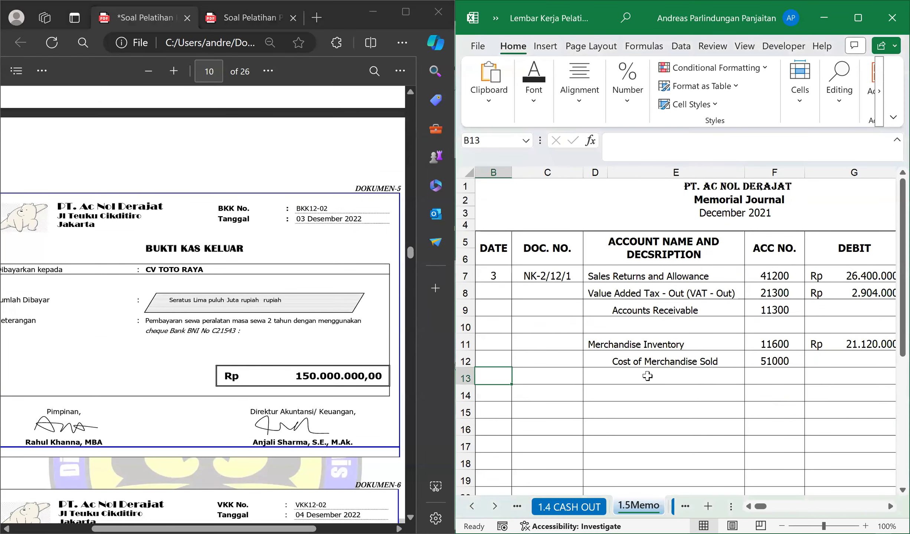
{"action": "key", "text": "ctrl+Page_Up"}
{"action": "key", "text": "ctrl+Page_Up"}
{"action": "key", "text": "ctrl+Page_Up"}
{"action": "key", "text": "ctrl+Page_Up"}
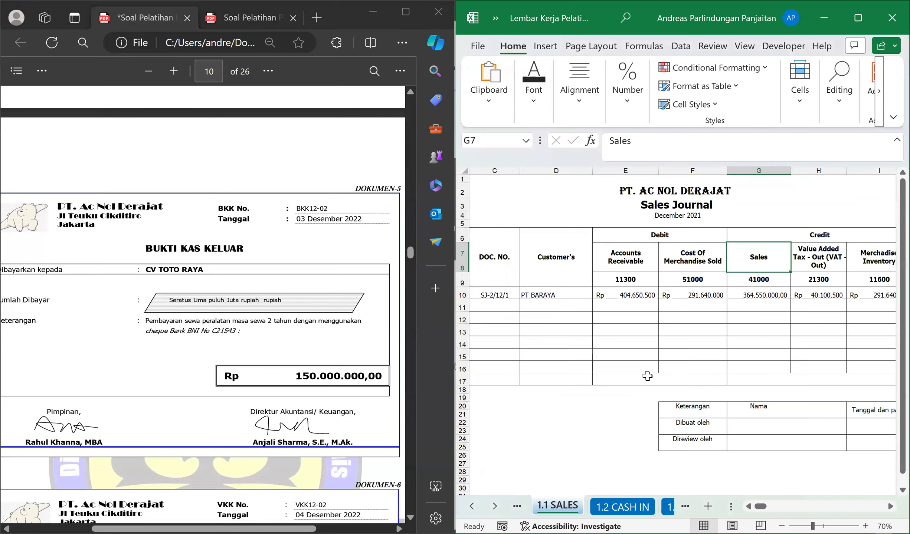
{"action": "key", "text": "ctrl+Page_Down"}
{"action": "key", "text": "ctrl+Page_Down"}
{"action": "key", "text": "ctrl+Page_Down"}
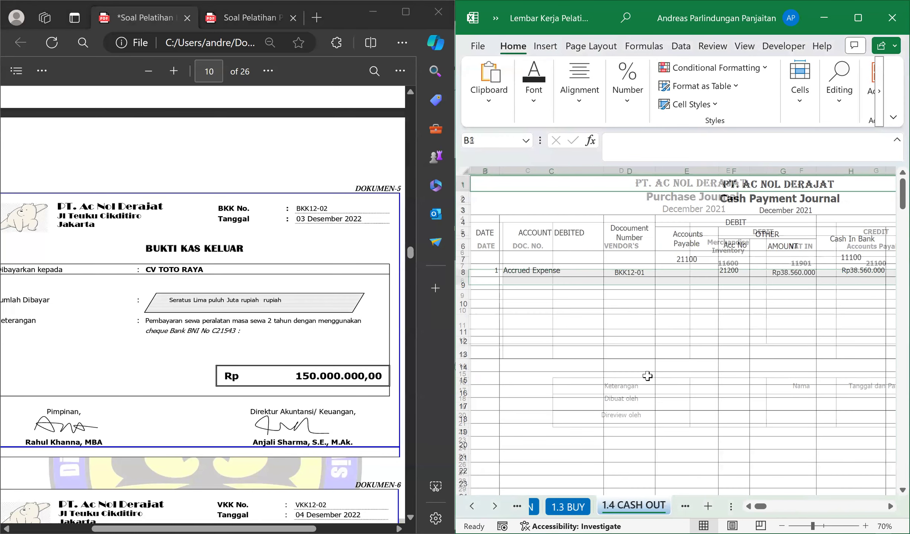
{"action": "left_click", "coordinate": [489, 286]}
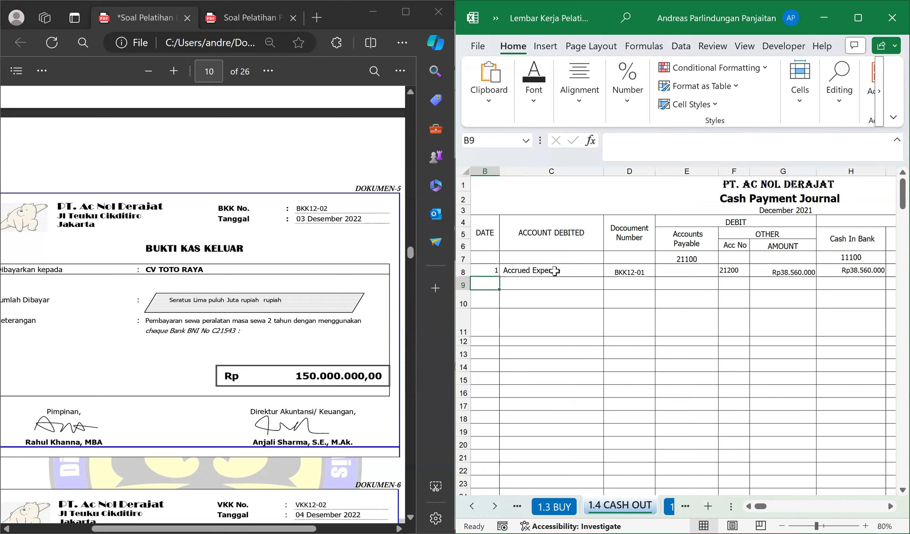
{"action": "type", "text": "3"}
{"action": "key", "text": "Tab"}
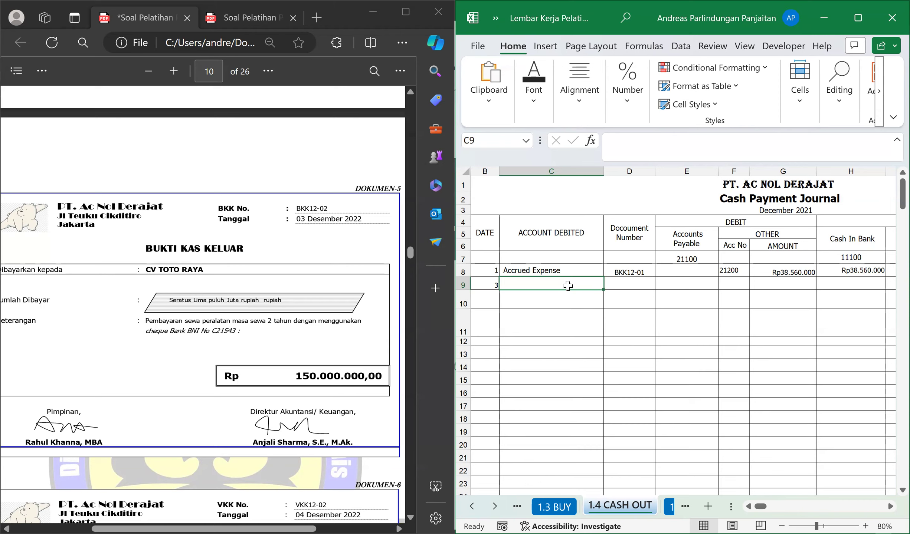
Enter Prepaid Rent as the debited account in C9 and check it against the payment description on voucher BKK12-02.
{"action": "type", "text": "Prepaid Rent"}
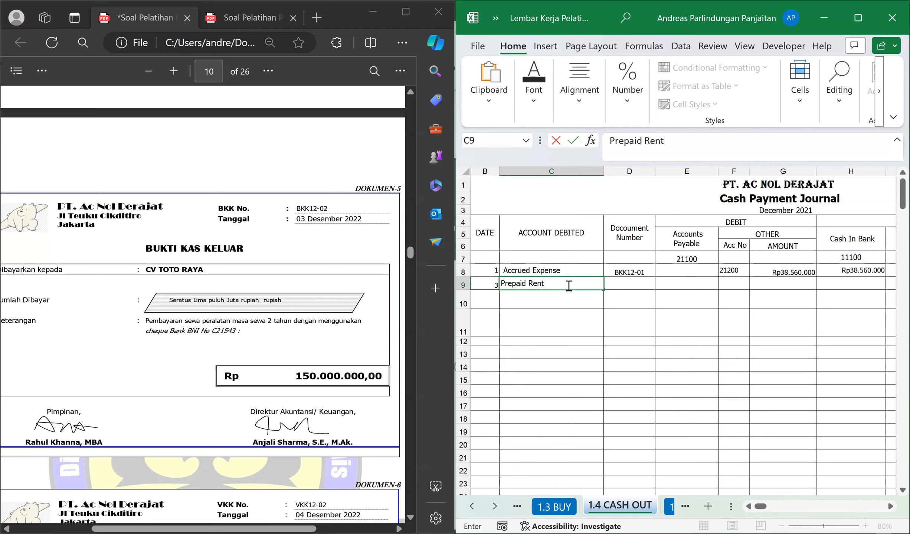
{"action": "key", "text": "Return"}
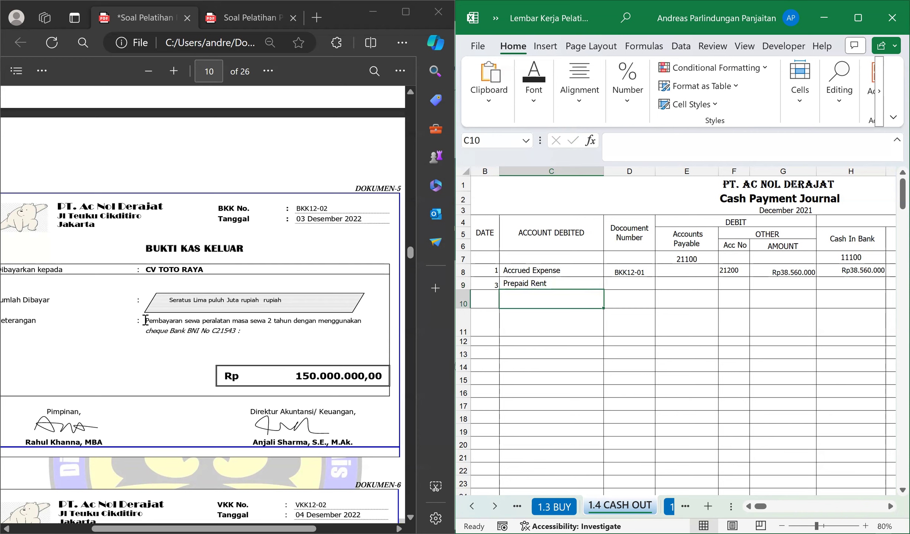
{"action": "left_click_drag", "start_coordinate": [278, 327], "coordinate": [308, 326]}
{"action": "left_click", "coordinate": [258, 327]}
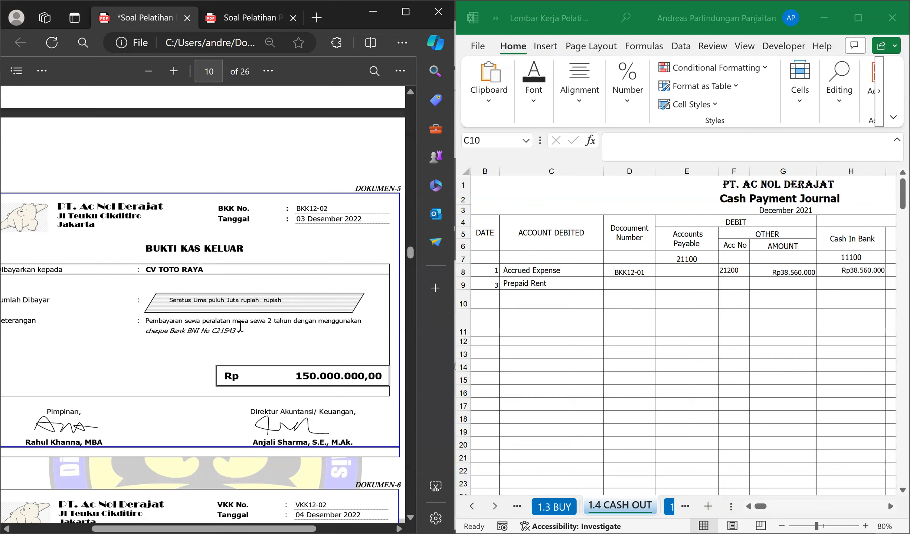
{"action": "left_click_drag", "start_coordinate": [271, 323], "coordinate": [273, 326]}
{"action": "left_click_drag", "start_coordinate": [175, 319], "coordinate": [180, 317]}
{"action": "left_click", "coordinate": [296, 320]}
{"action": "left_click", "coordinate": [570, 283]}
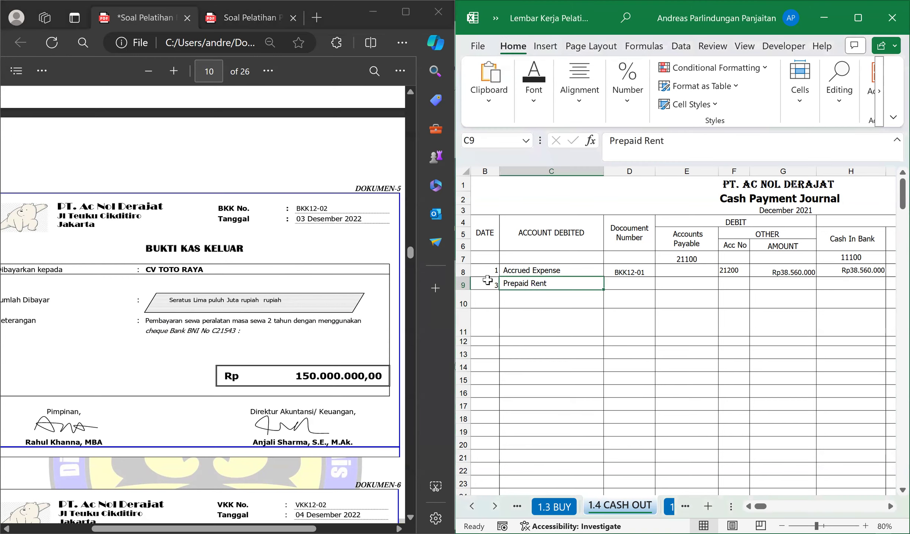
Enter BKK12-02 as the document number in D9.
{"action": "left_click", "coordinate": [638, 289]}
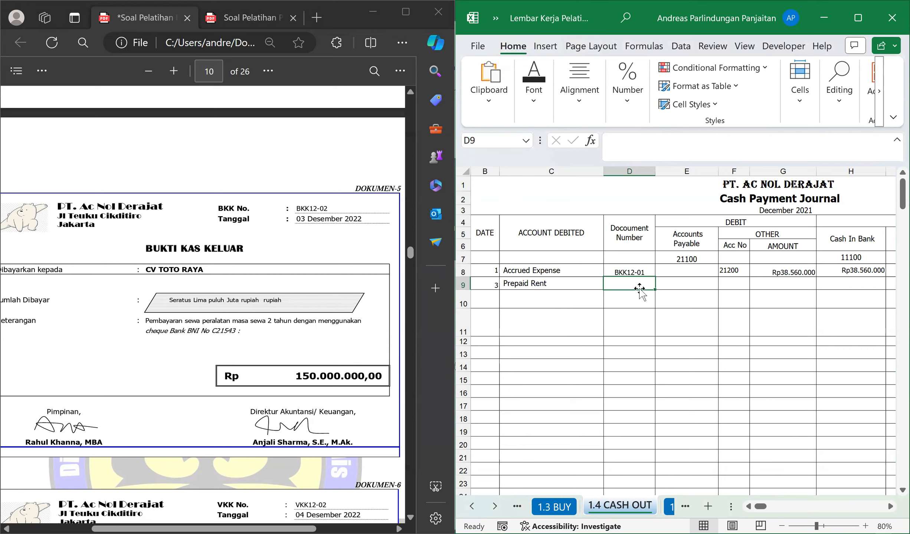
{"action": "type", "text": "BKK12-01"}
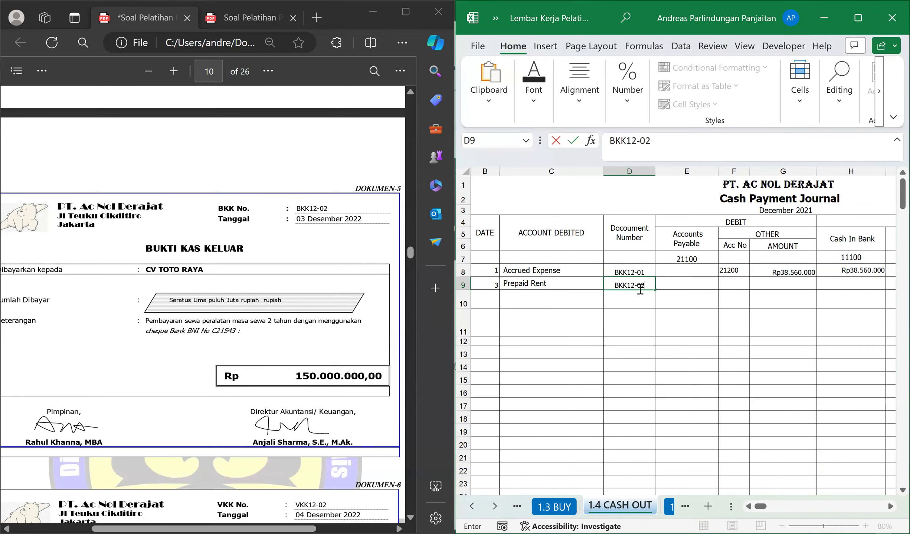
{"action": "key", "text": "Tab"}
{"action": "key", "text": "Tab"}
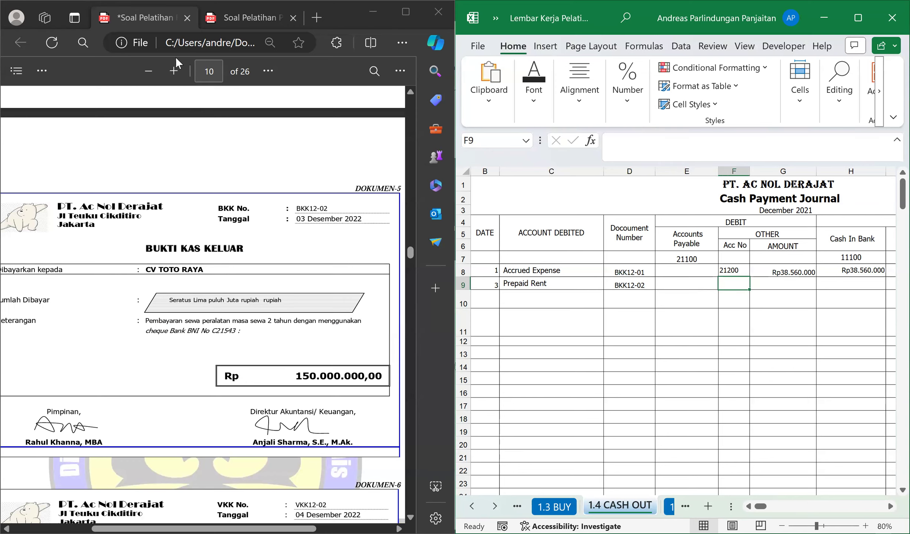
Look up Prepaid Rent in the trial balance PDF and enter its account number, 11900, in F9.
{"action": "left_click", "coordinate": [248, 18]}
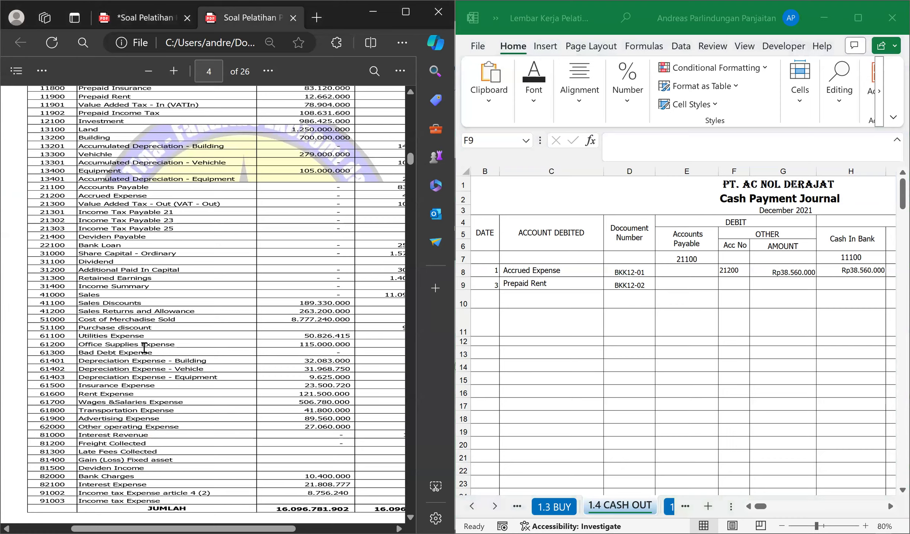
{"action": "scroll", "coordinate": [144, 349], "scroll_direction": "up", "scroll_amount": 4}
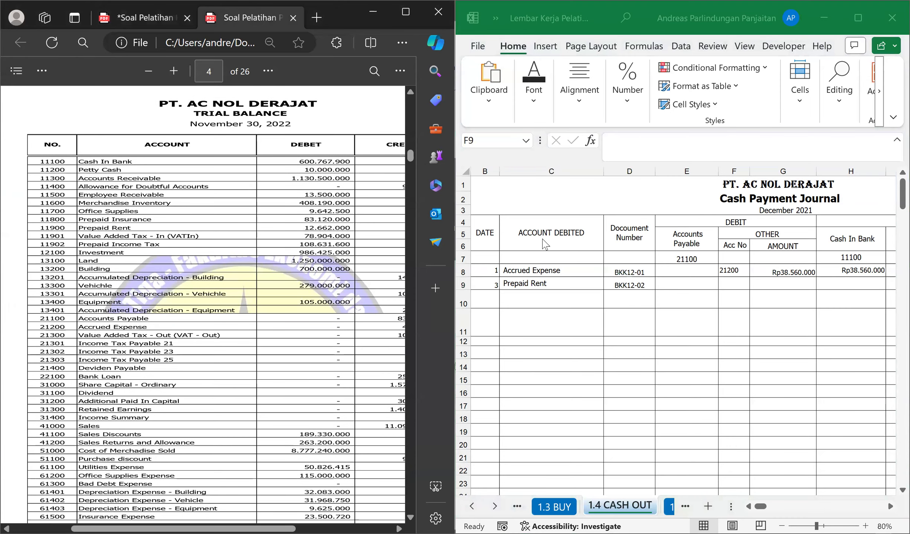
{"action": "left_click", "coordinate": [723, 283]}
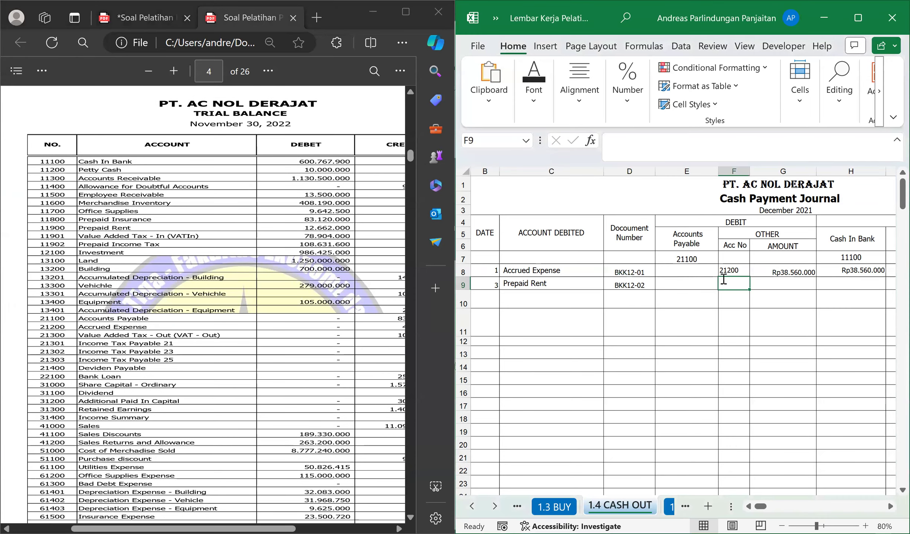
{"action": "type", "text": "11900"}
{"action": "key", "text": "Tab"}
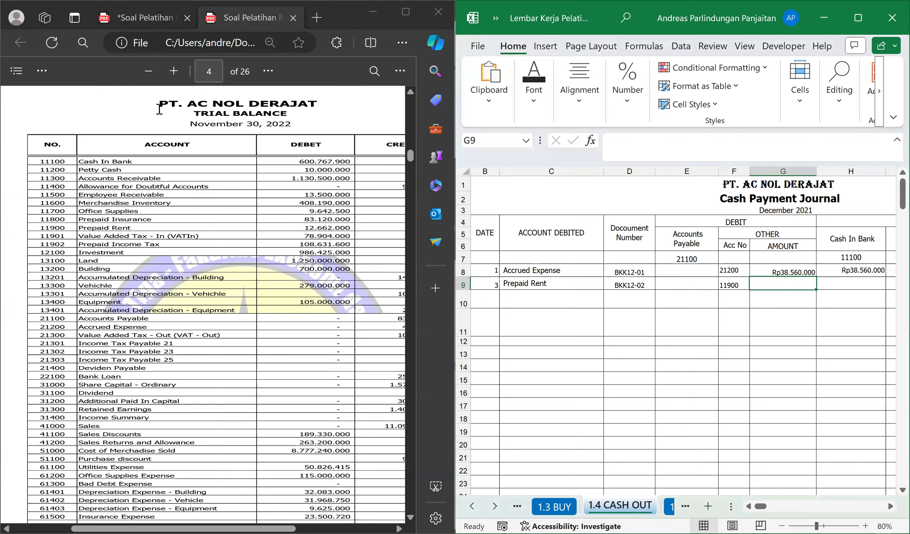
Return to the CV TOTO RAYA voucher and enter its amount, Rp150.000.000, as the other debit in G9.
{"action": "left_click", "coordinate": [145, 18]}
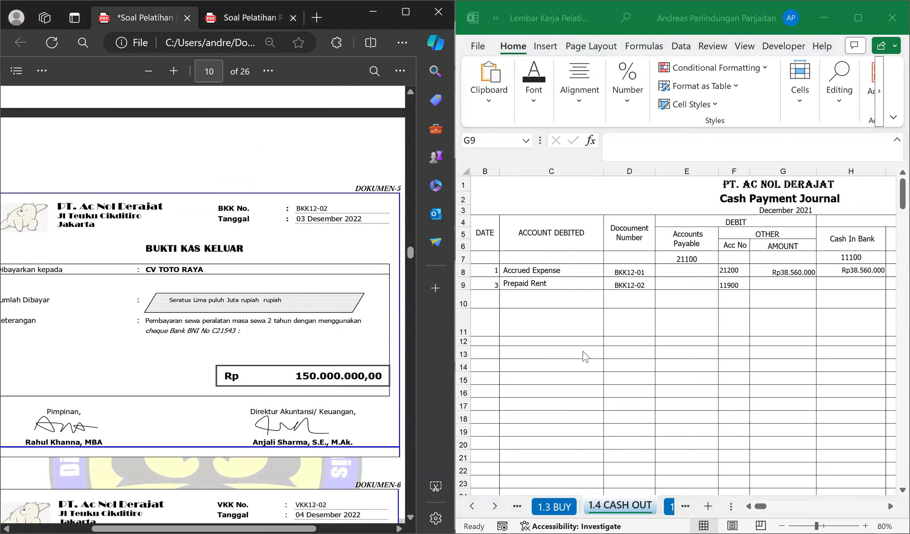
{"action": "left_click", "coordinate": [783, 285]}
{"action": "type", "text": "150.000.000"}
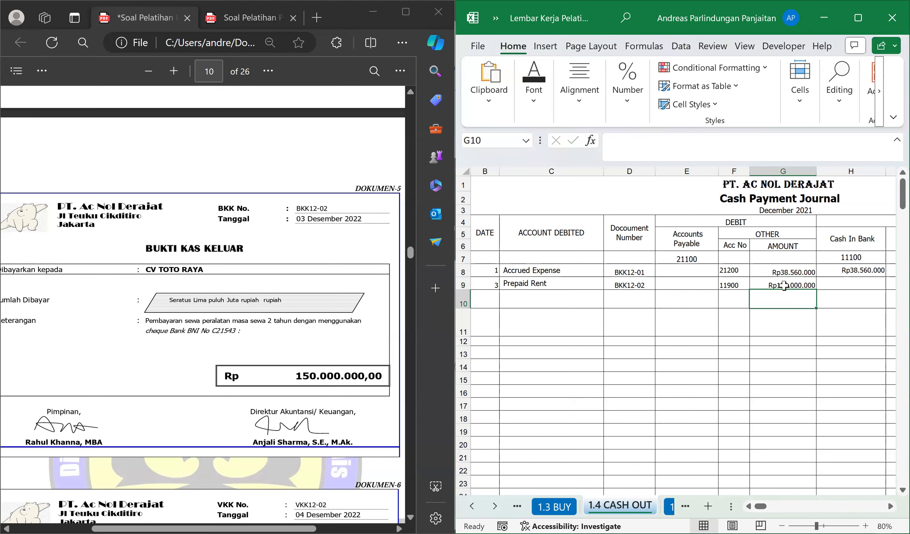
{"action": "key", "text": "Up"}
{"action": "key", "text": "Right"}
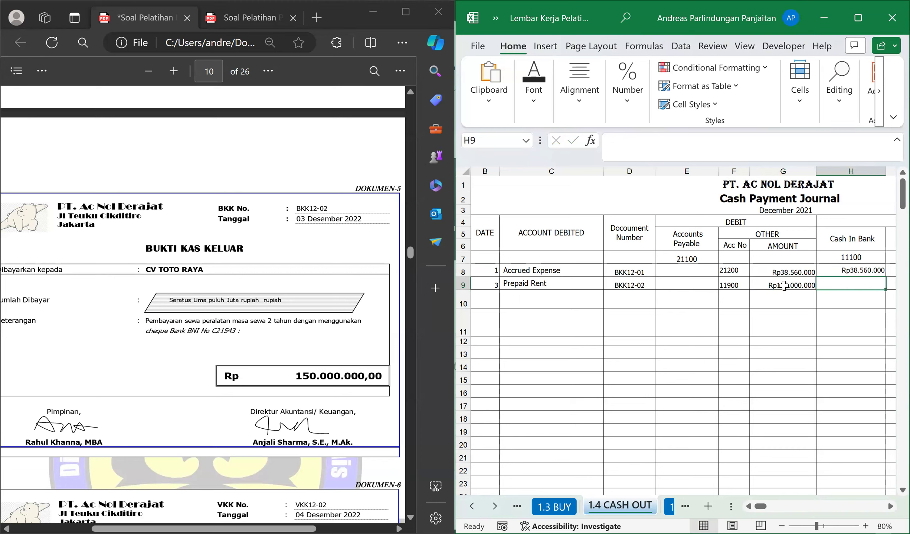
Link the Cash In Bank credit in H9 to the debit amount in G9.
{"action": "type", "text": "="}
{"action": "left_click", "coordinate": [783, 286]}
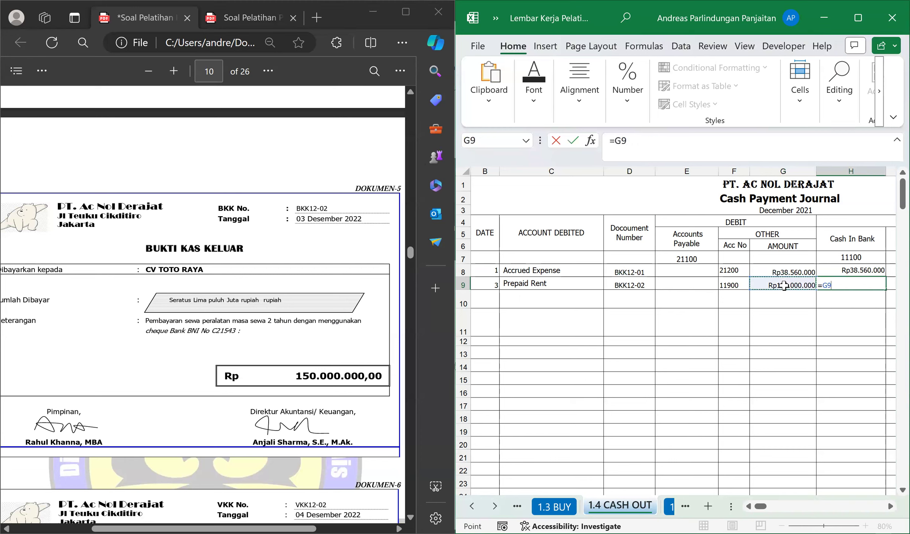
{"action": "key", "text": "Return"}
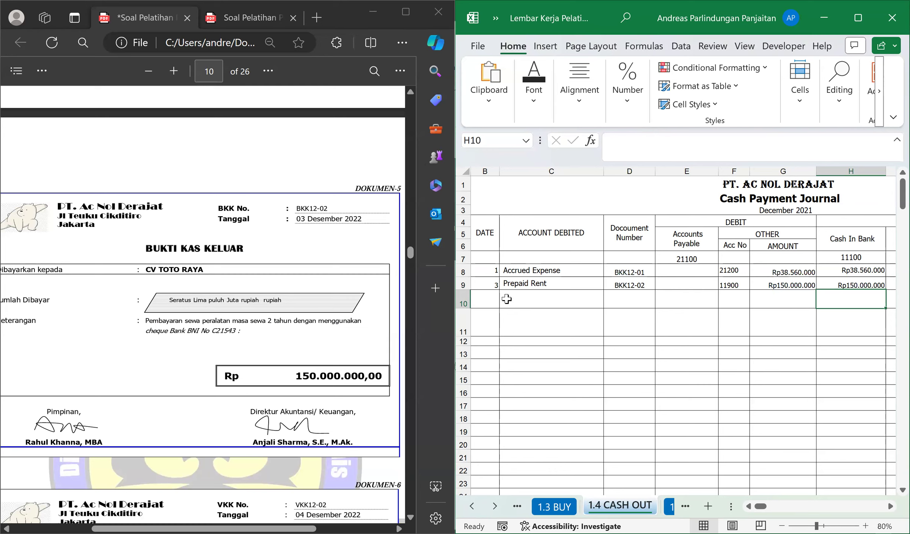
Find petty cash voucher VKK12-02 in the PDF and draw a freehand check mark beside its payment description.
{"action": "left_click", "coordinate": [491, 300]}
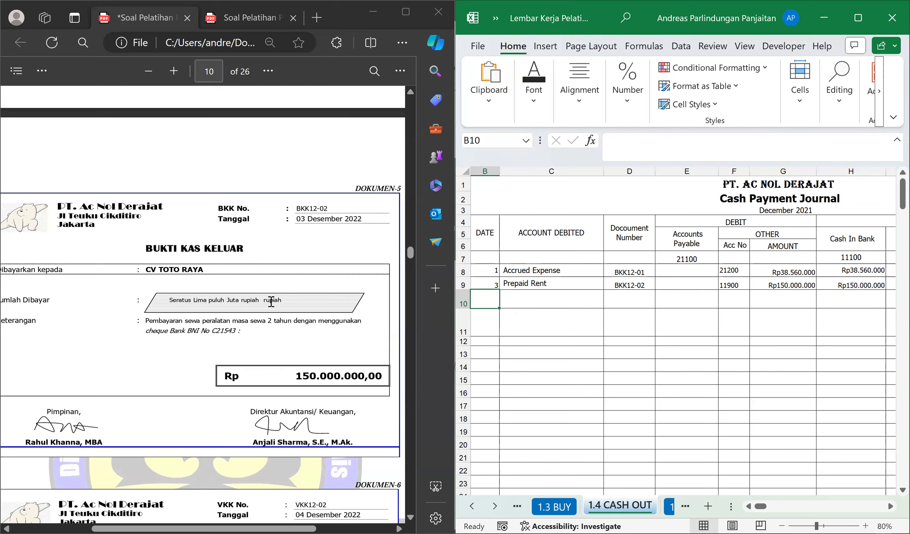
{"action": "scroll", "coordinate": [291, 297], "scroll_direction": "down", "scroll_amount": 8}
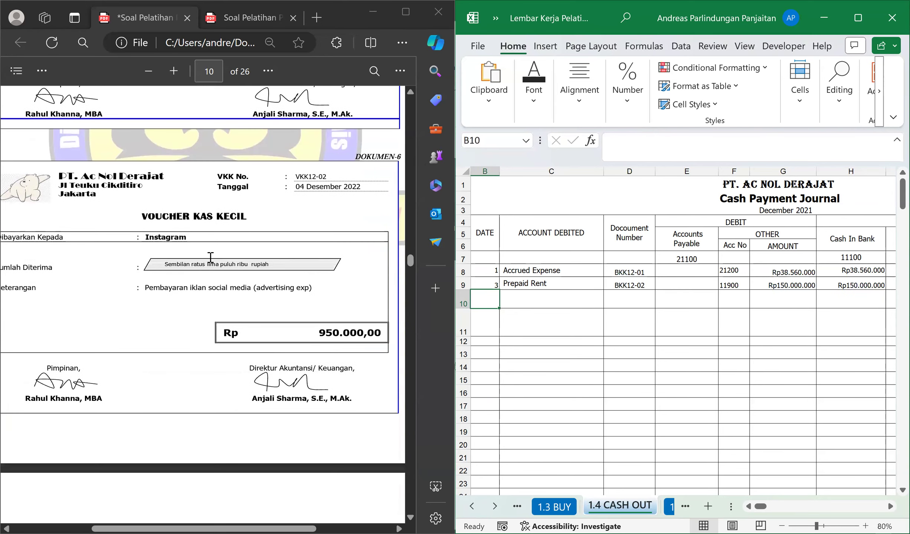
{"action": "scroll", "coordinate": [219, 241], "scroll_direction": "down", "scroll_amount": 1}
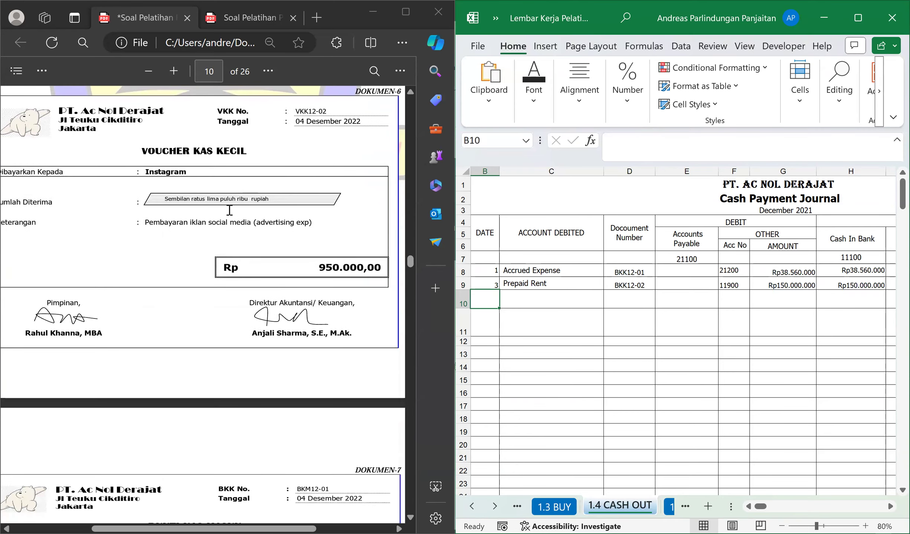
{"action": "scroll", "coordinate": [229, 210], "scroll_direction": "up", "scroll_amount": 1}
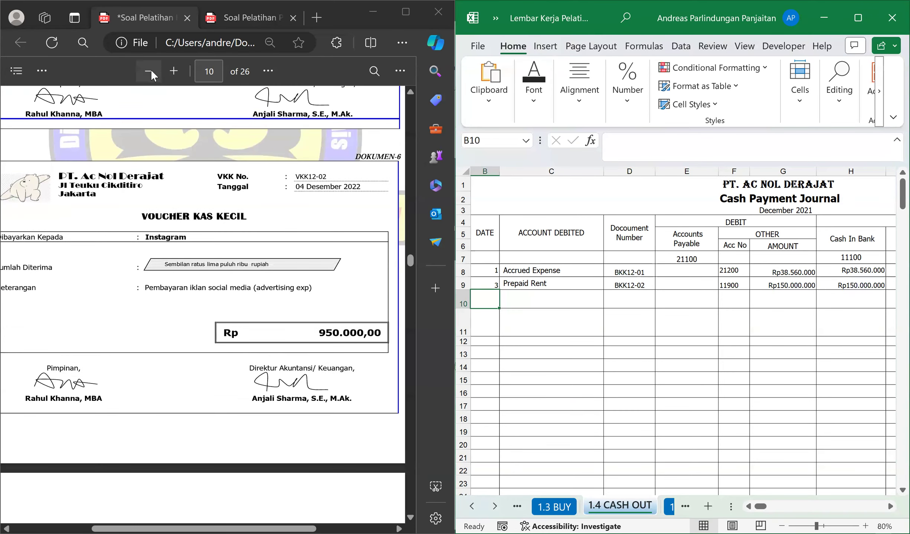
{"action": "left_click", "coordinate": [38, 73]}
{"action": "left_click", "coordinate": [76, 120]}
{"action": "mouse_move", "coordinate": [62, 297]}
{"action": "left_mouse_down"}
{"action": "mouse_move", "coordinate": [98, 323]}
{"action": "mouse_move", "coordinate": [119, 313]}
{"action": "mouse_move", "coordinate": [107, 279]}
{"action": "mouse_move", "coordinate": [96, 302]}
{"action": "mouse_move", "coordinate": [73, 286]}
{"action": "mouse_move", "coordinate": [60, 295]}
{"action": "left_mouse_up"}
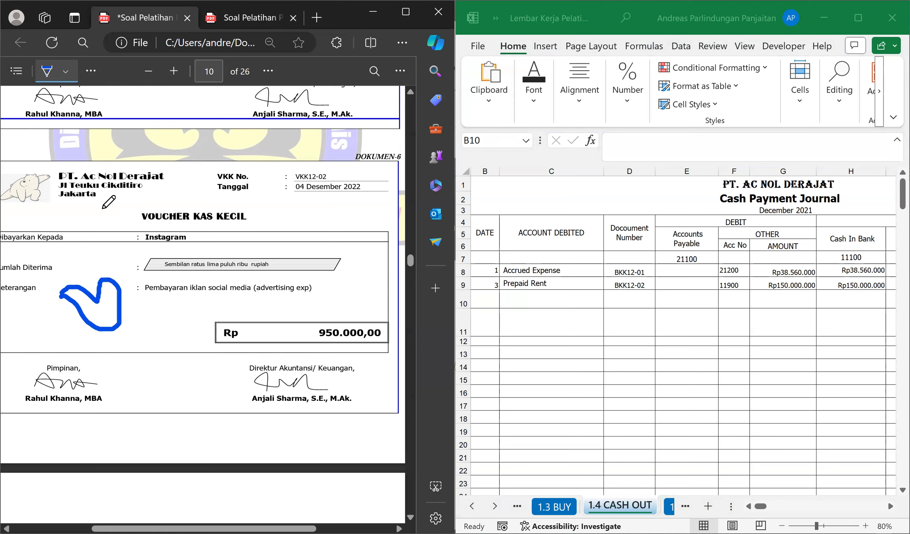
{"action": "left_click", "coordinate": [44, 73]}
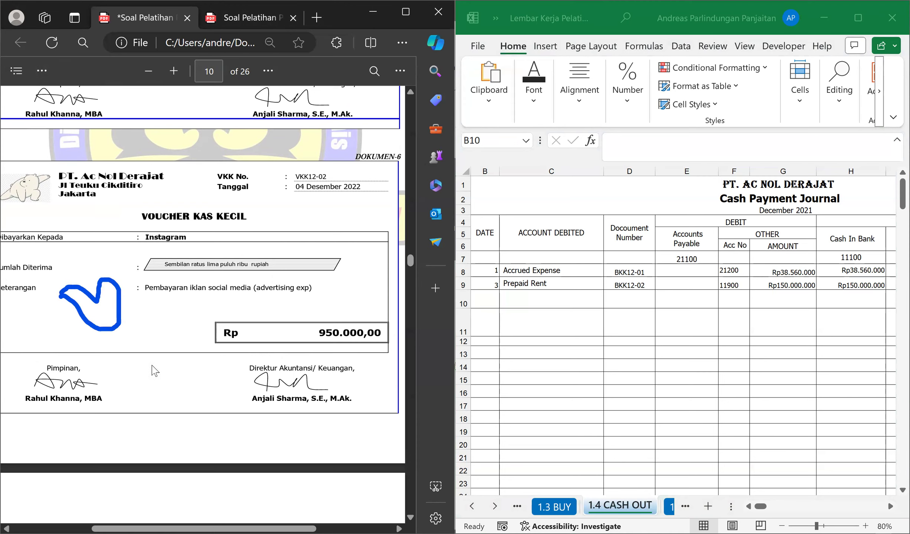
Find PT BARAYA's cash receipt voucher BKM12-01 in the PDF and open the 1.2 CASH IN sheet.
{"action": "scroll", "coordinate": [215, 352], "scroll_direction": "down", "scroll_amount": 8}
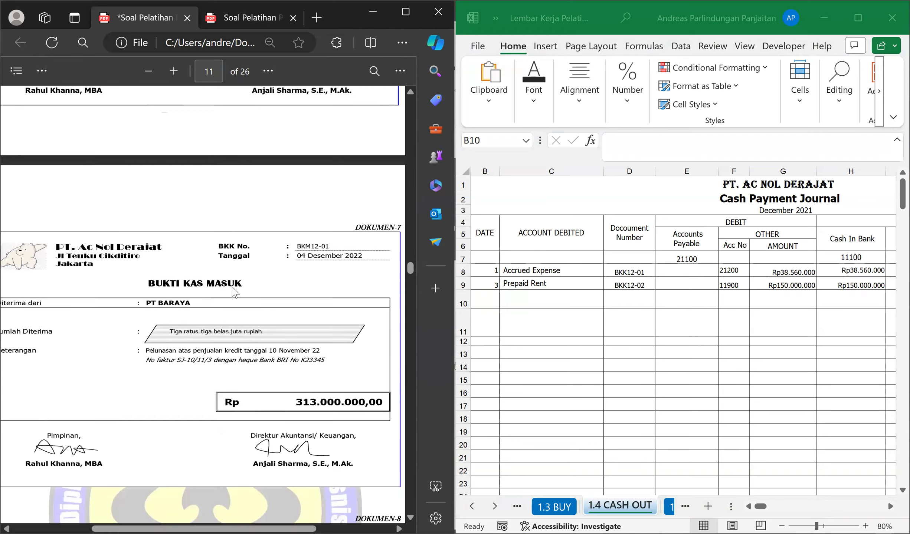
{"action": "scroll", "coordinate": [247, 297], "scroll_direction": "down", "scroll_amount": 2}
{"action": "left_click_drag", "start_coordinate": [146, 200], "coordinate": [243, 198]}
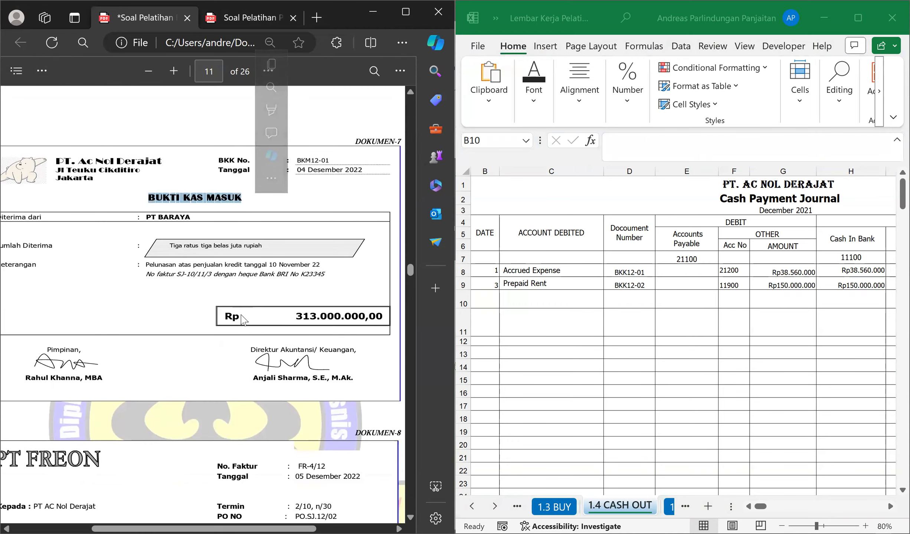
{"action": "left_click", "coordinate": [297, 256]}
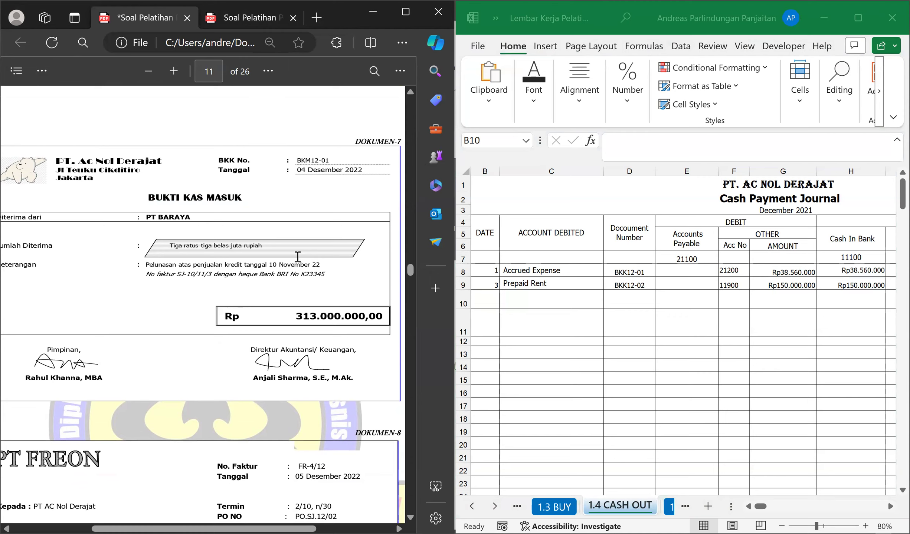
{"action": "key", "text": "ctrl+Tab"}
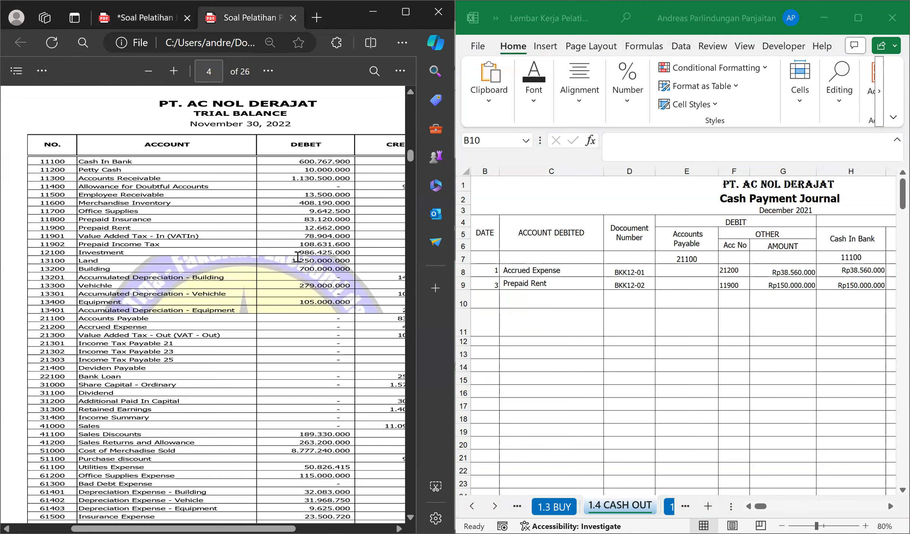
{"action": "left_click", "coordinate": [142, 18]}
{"action": "left_click", "coordinate": [572, 355]}
{"action": "key", "text": "ctrl+Page_Up"}
{"action": "key", "text": "ctrl+Page_Up"}
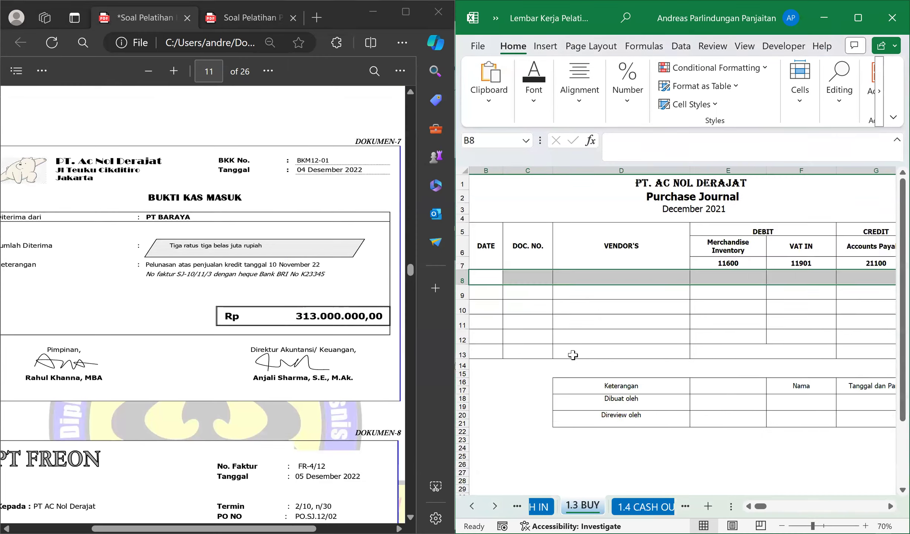
Enter day 4 in B9 and document number BKM12-01 in C9 of the Cash Receipt Journal.
{"action": "left_click", "coordinate": [500, 294]}
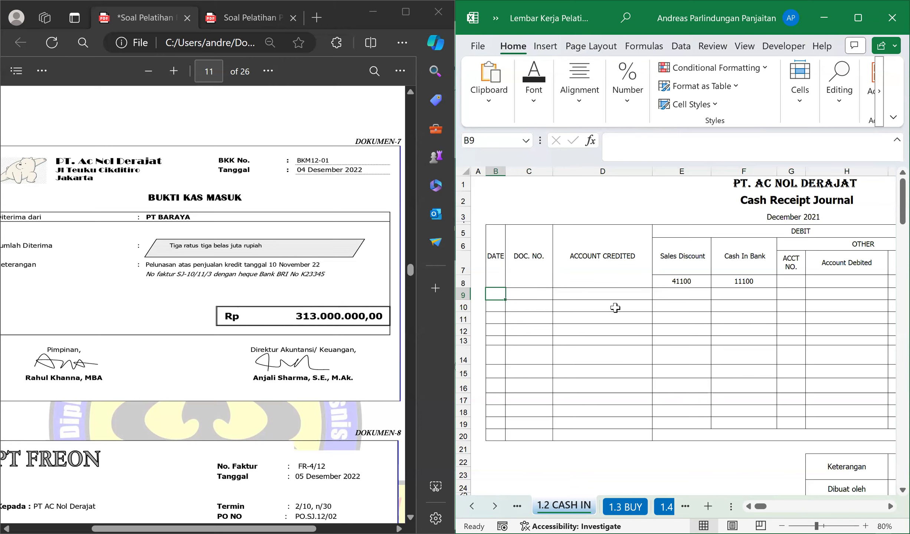
{"action": "type", "text": "4"}
{"action": "key", "text": "Tab"}
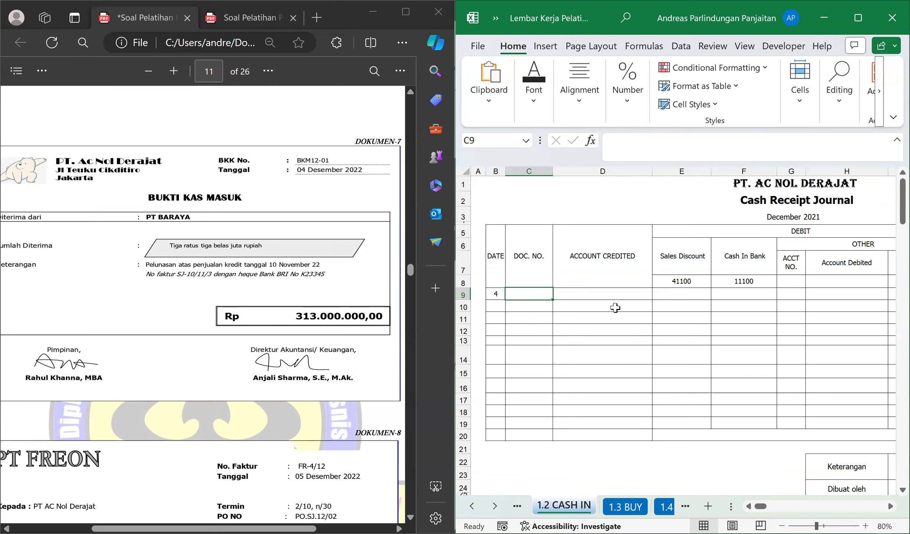
{"action": "type", "text": "BKM12-01"}
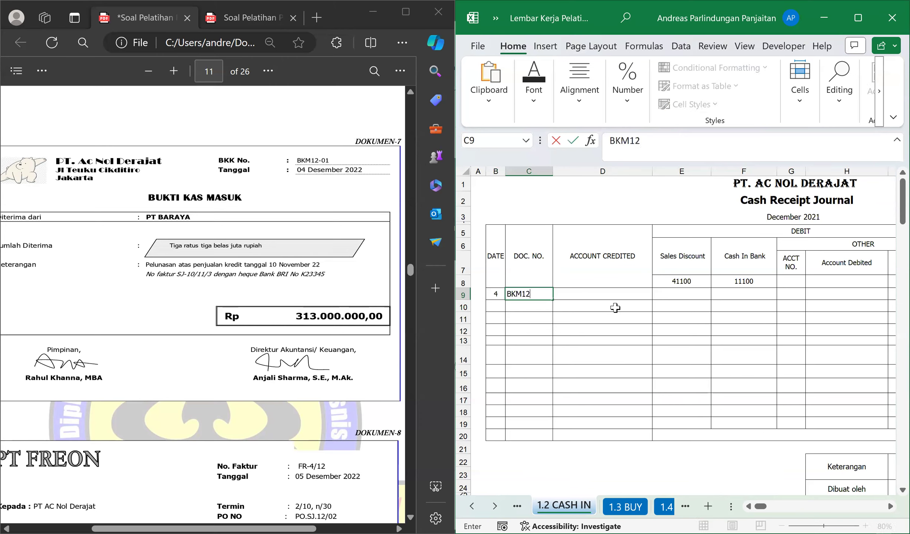
{"action": "key", "text": "Tab"}
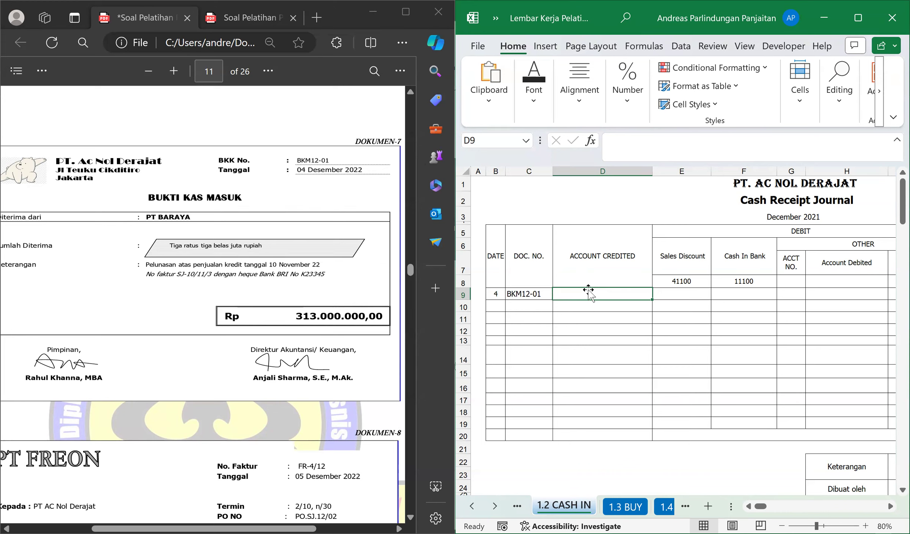
Enter 313000000 as the Cash In Bank debit in F9 and format it with thousands separators and two decimals.
{"action": "key", "text": "Right"}
{"action": "key", "text": "Right"}
{"action": "type", "text": "3"}
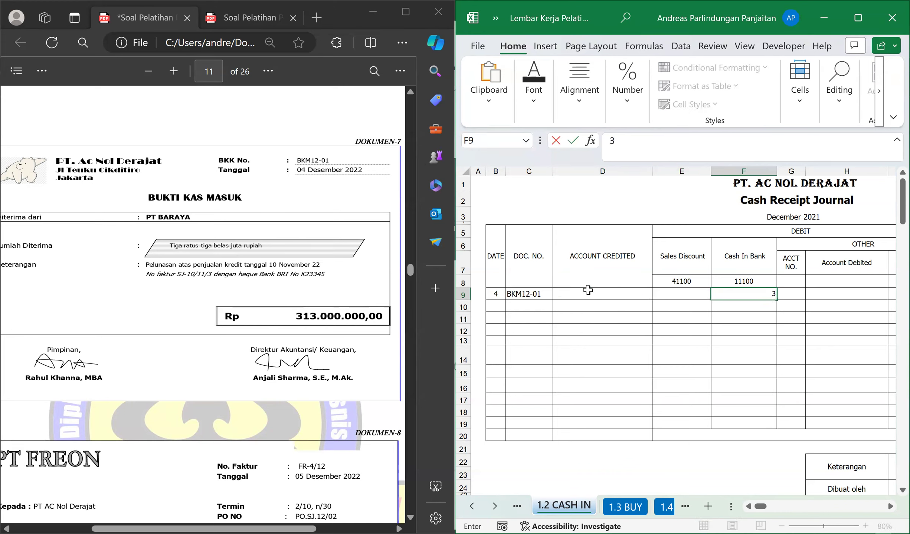
{"action": "type", "text": "13000000"}
{"action": "key", "text": "Return"}
{"action": "key", "text": "Up"}
{"action": "key", "text": "ctrl+shift+1"}
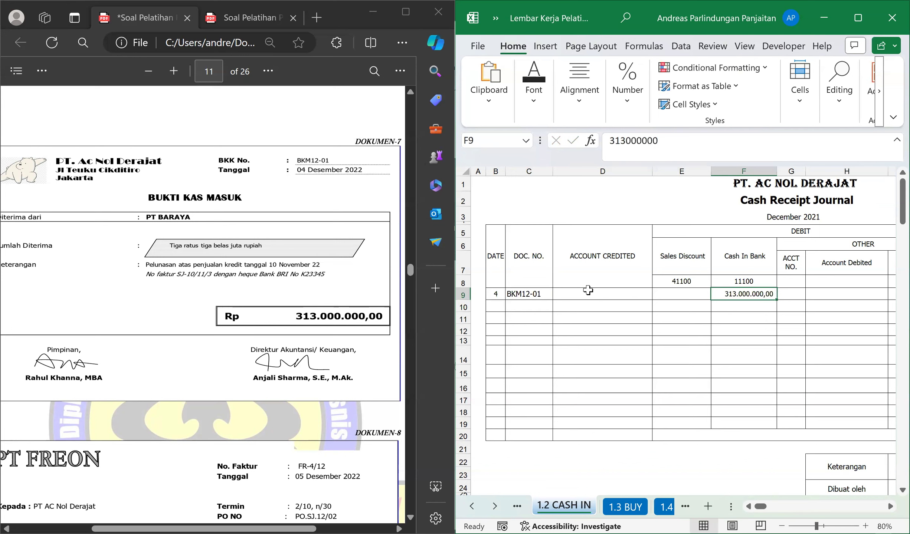
Enter Accounts Receivable as the account credited in D9 for the BKM12-01 receipt.
{"action": "left_click", "coordinate": [589, 293]}
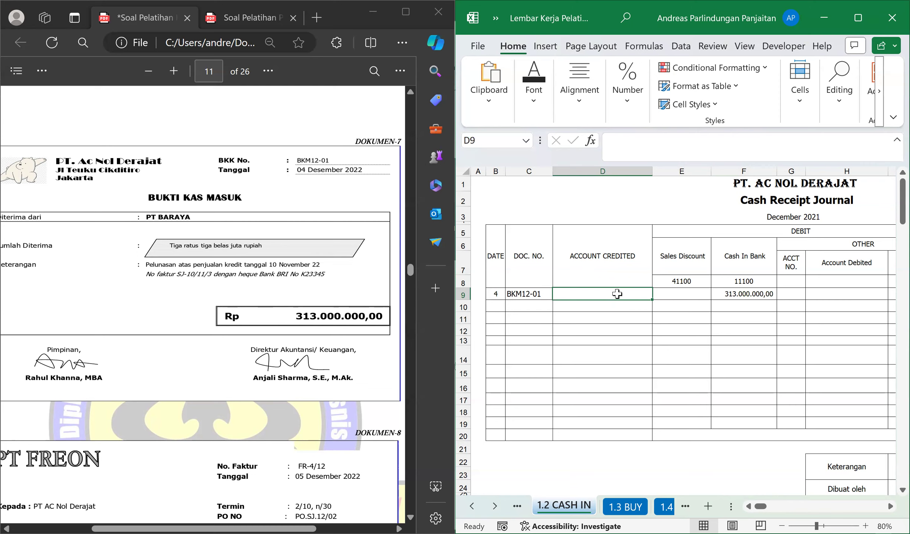
{"action": "type", "text": "Ac"}
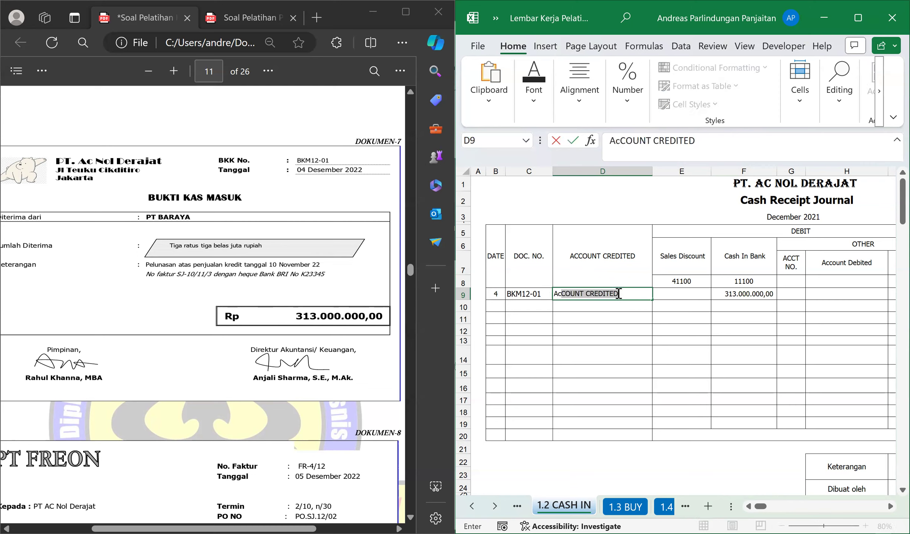
{"action": "type", "text": "counts Rec"}
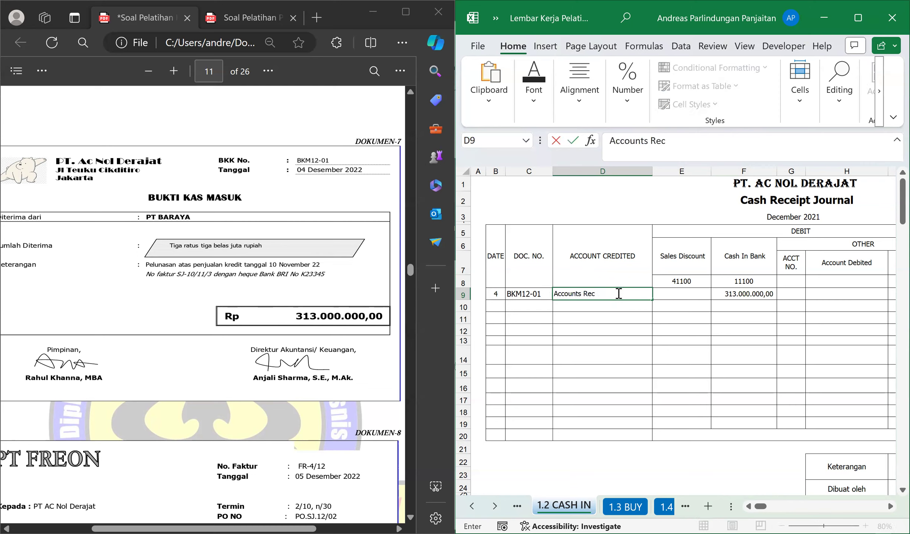
{"action": "type", "text": "eivable"}
{"action": "key", "text": "Return"}
{"action": "left_click", "coordinate": [617, 293]}
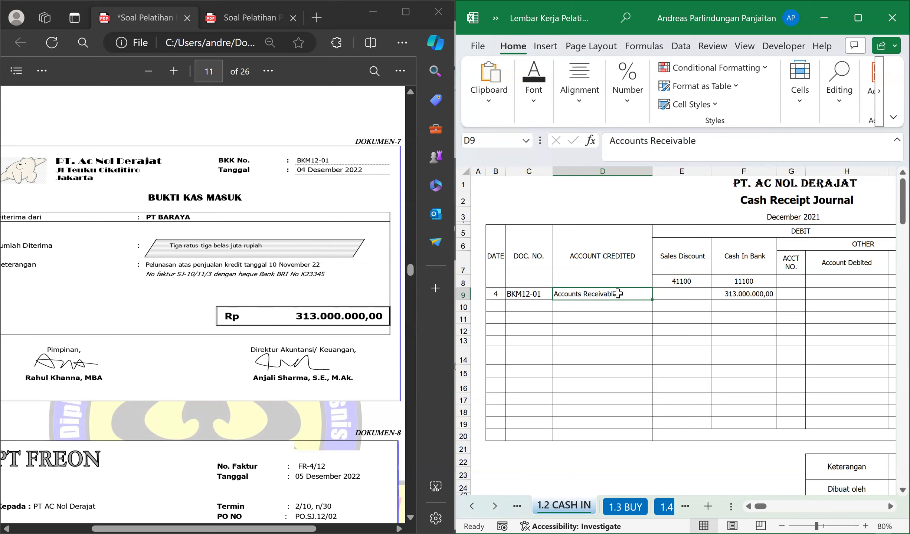
Enter the Accounts Receivable credit in J9 as the formula =F9, linking it to the Cash In Bank debit.
{"action": "key", "text": "Right"}
{"action": "key", "text": "Right"}
{"action": "key", "text": "Right"}
{"action": "key", "text": "Right"}
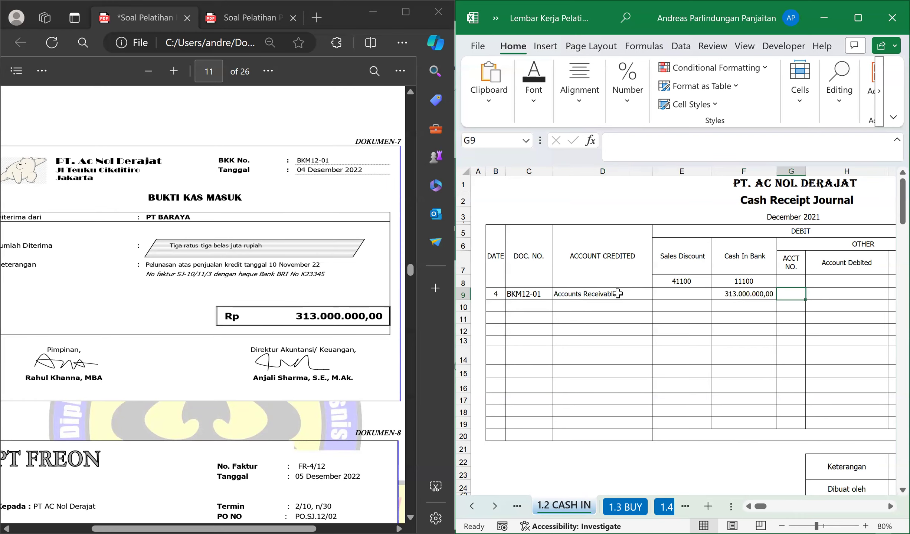
{"action": "key", "text": "Right"}
{"action": "key", "text": "Right"}
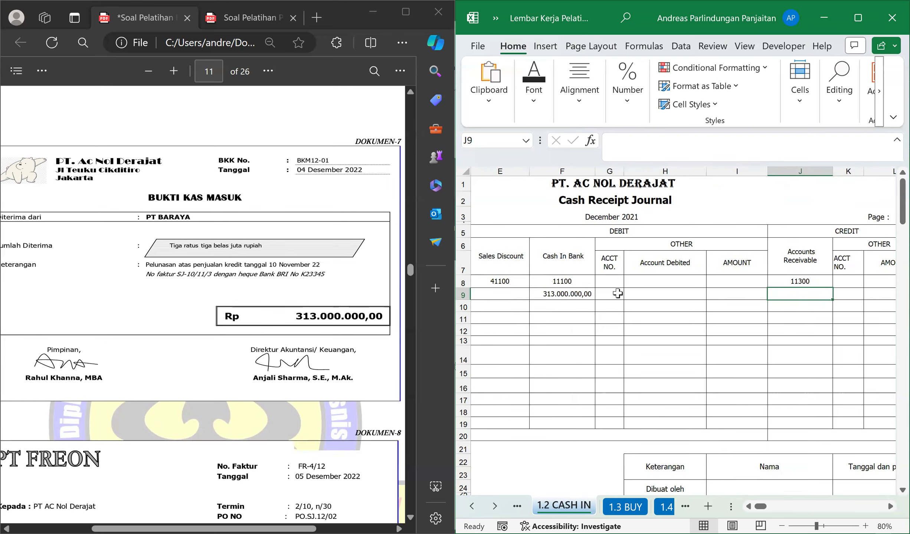
{"action": "type", "text": "="}
{"action": "key", "text": "Left"}
{"action": "key", "text": "Left"}
{"action": "key", "text": "Left"}
{"action": "key", "text": "Left"}
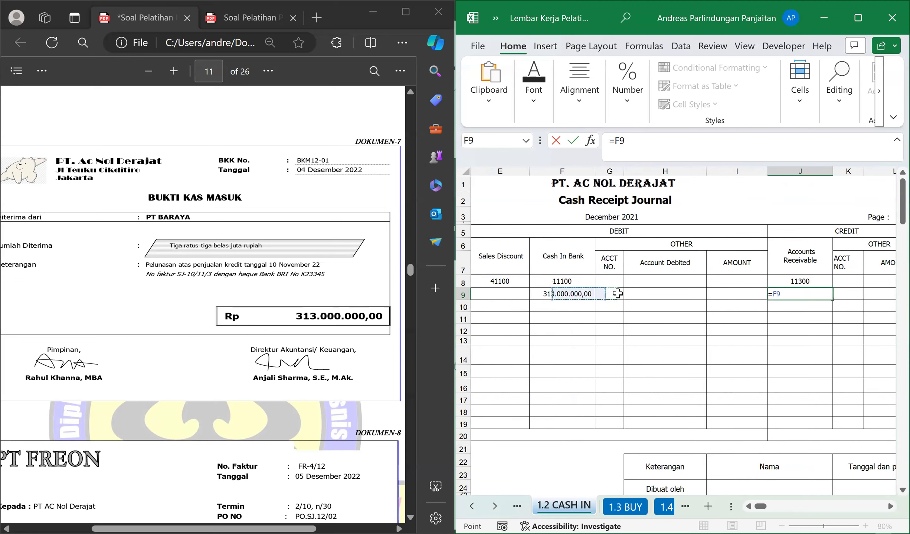
{"action": "key", "text": "Return"}
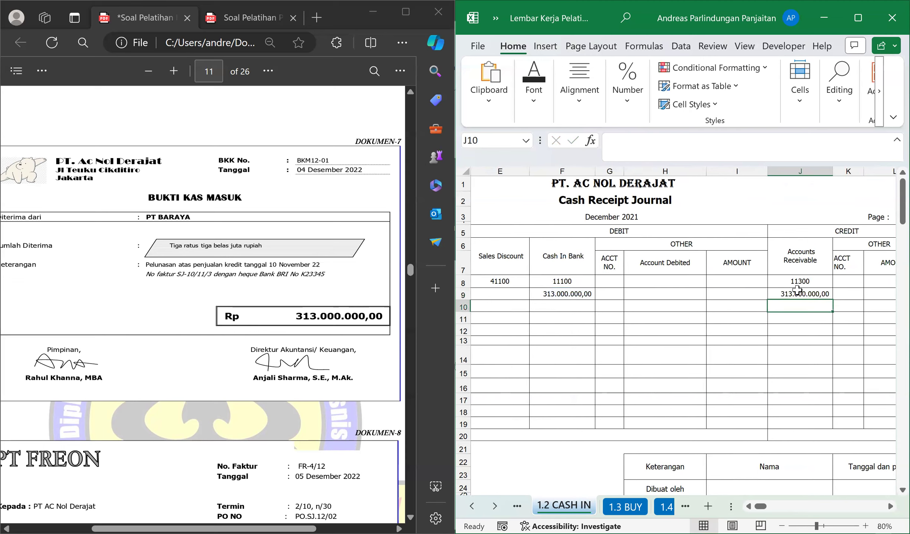
{"action": "left_click", "coordinate": [819, 294]}
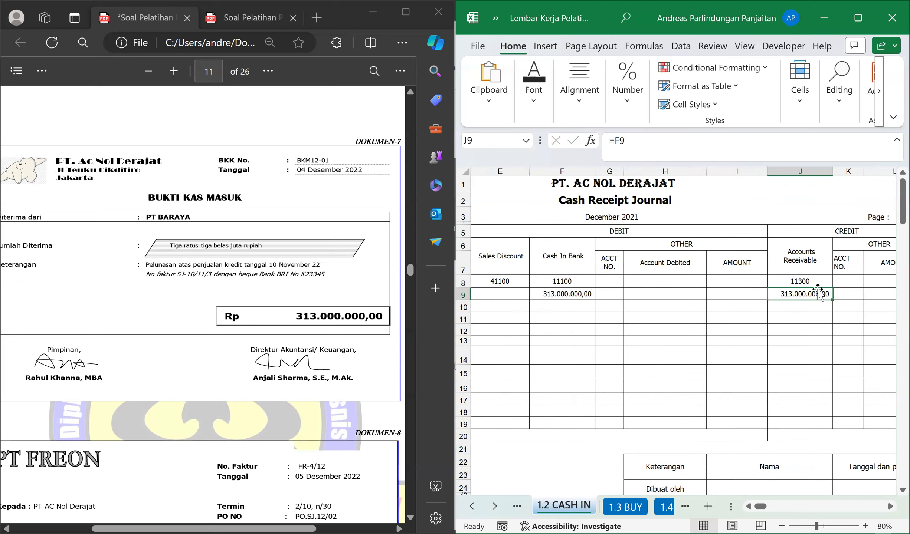
{"action": "key", "text": "Left"}
{"action": "key", "text": "Left"}
{"action": "key", "text": "Left"}
{"action": "key", "text": "Left"}
{"action": "key", "text": "Left"}
{"action": "key", "text": "Left"}
{"action": "key", "text": "Left"}
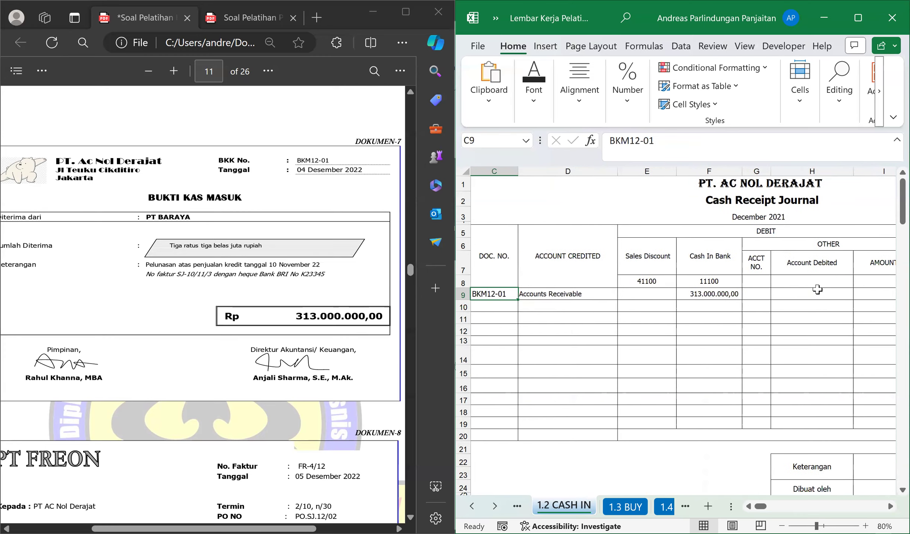
{"action": "key", "text": "Left"}
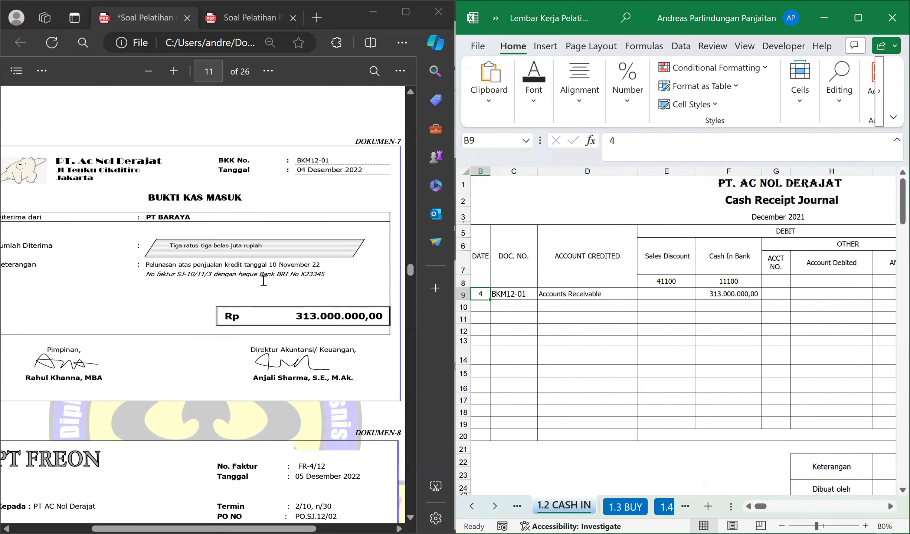
Find PT FREON's sales invoice FR-4/12 in the PDF and examine its date, terms and totals.
{"action": "scroll", "coordinate": [263, 281], "scroll_direction": "down", "scroll_amount": 5}
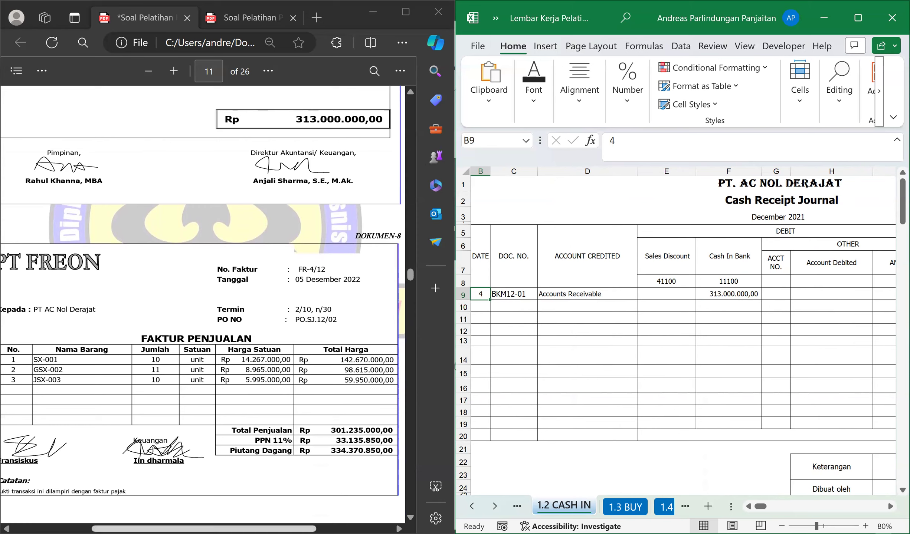
{"action": "left_click", "coordinate": [259, 400]}
{"action": "scroll", "coordinate": [260, 400], "scroll_direction": "left", "scroll_amount": 2}
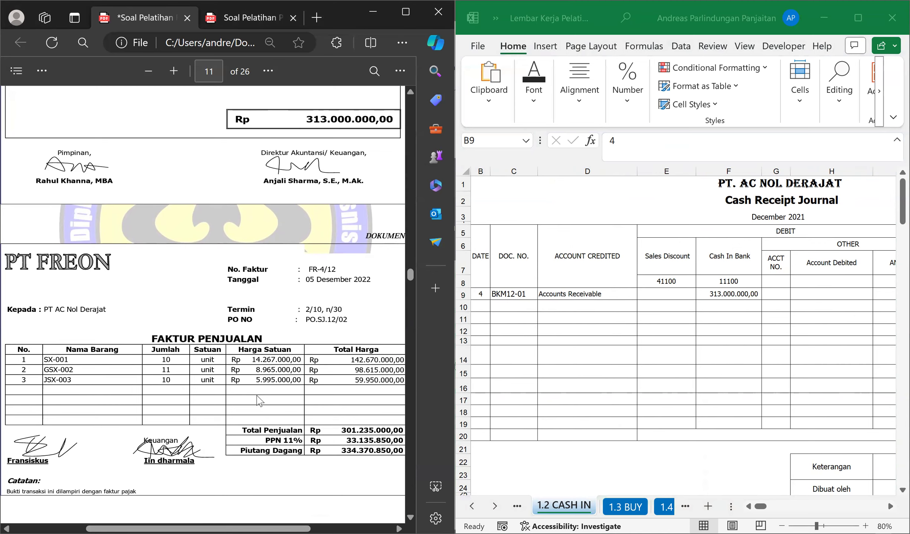
{"action": "scroll", "coordinate": [281, 349], "scroll_direction": "down", "scroll_amount": 1}
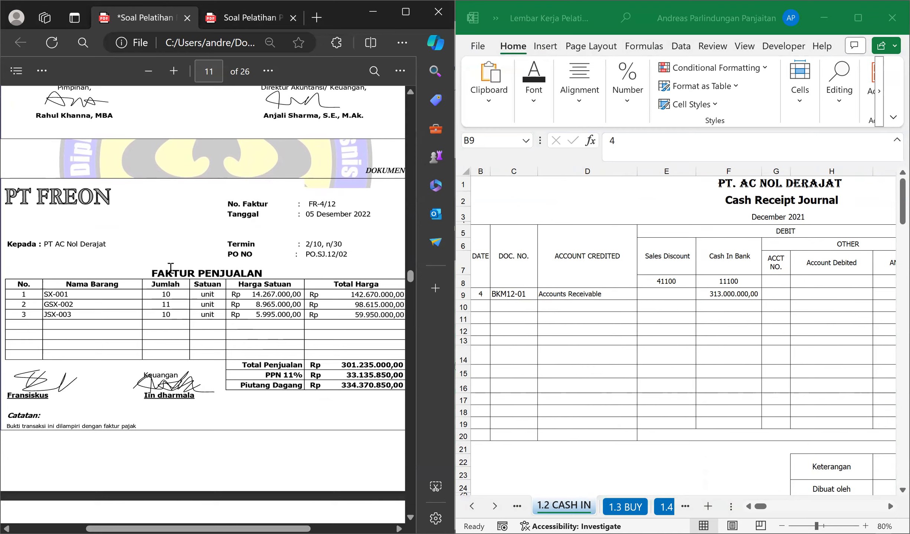
{"action": "scroll", "coordinate": [185, 280], "scroll_direction": "down", "scroll_amount": 1}
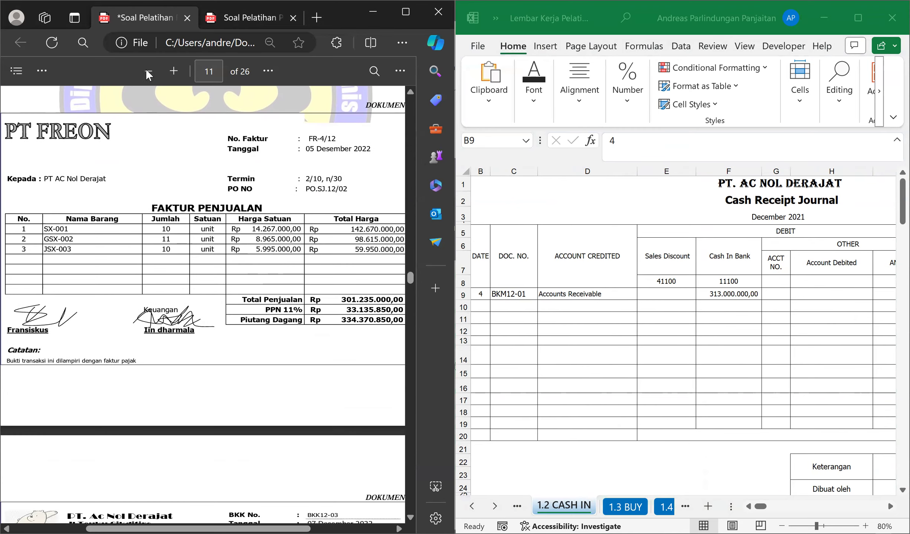
{"action": "left_click", "coordinate": [42, 70]}
{"action": "left_click", "coordinate": [82, 97]}
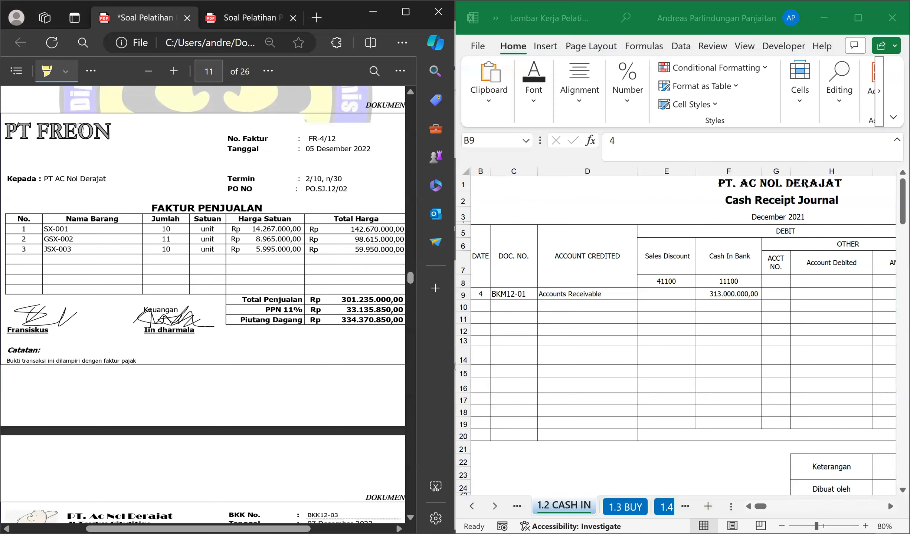
{"action": "mouse_move", "coordinate": [139, 142]}
{"action": "left_mouse_down"}
{"action": "mouse_move", "coordinate": [109, 130]}
{"action": "mouse_move", "coordinate": [13, 132]}
{"action": "left_mouse_up"}
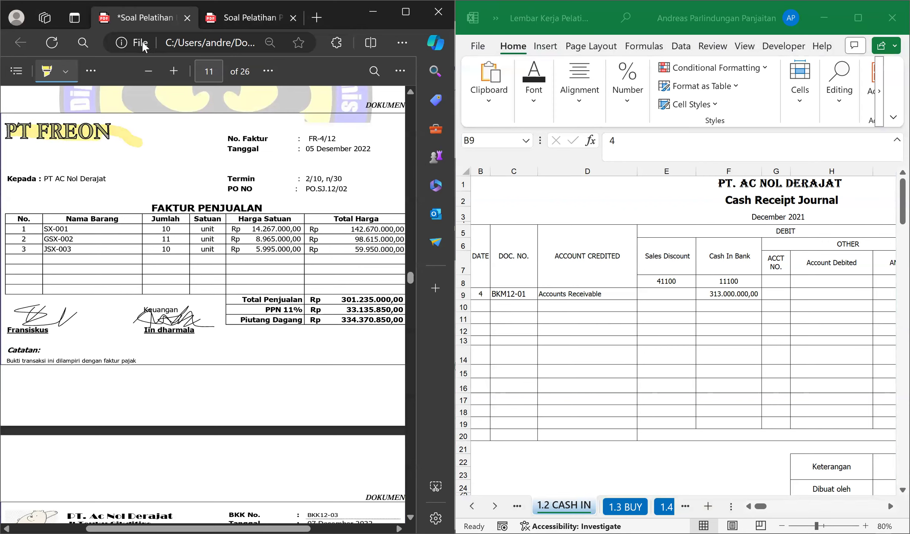
{"action": "left_click", "coordinate": [54, 74]}
{"action": "left_click", "coordinate": [41, 71]}
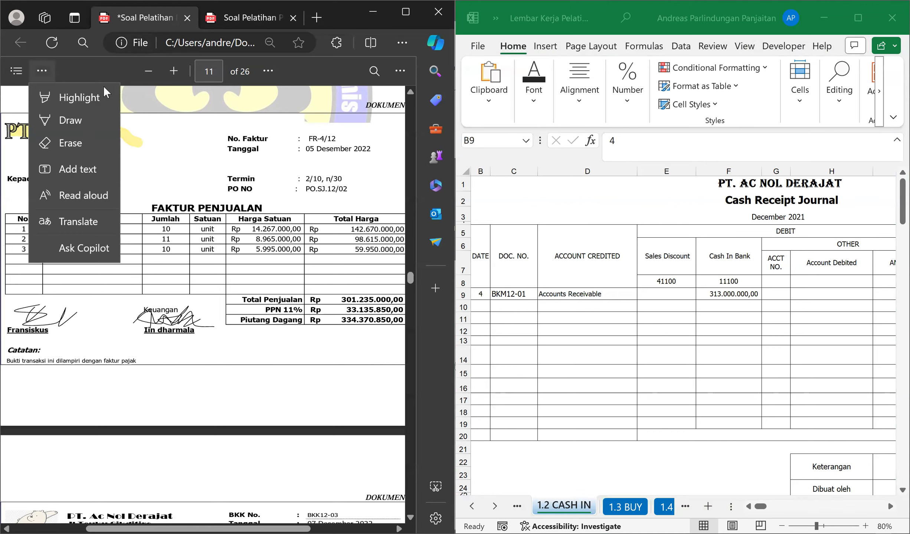
{"action": "left_click", "coordinate": [42, 143]}
{"action": "left_click", "coordinate": [98, 130]}
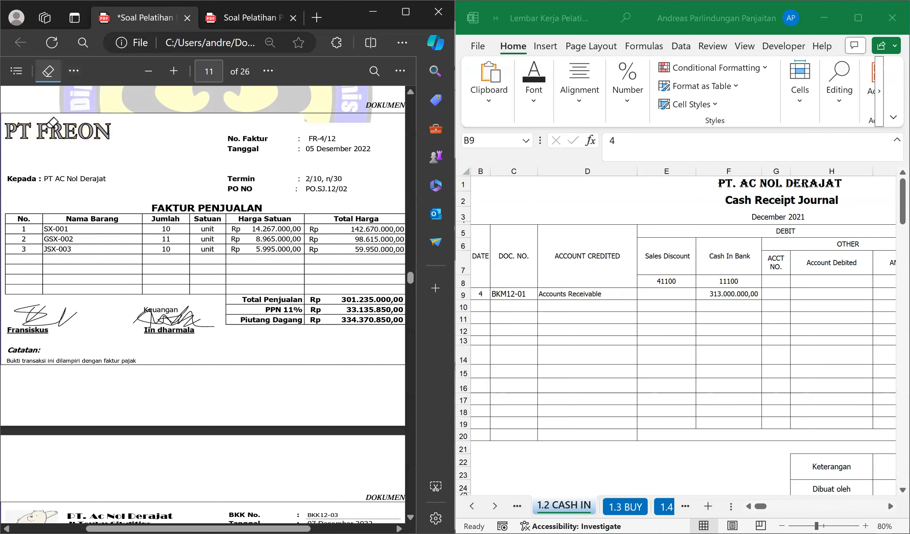
{"action": "left_click", "coordinate": [46, 79]}
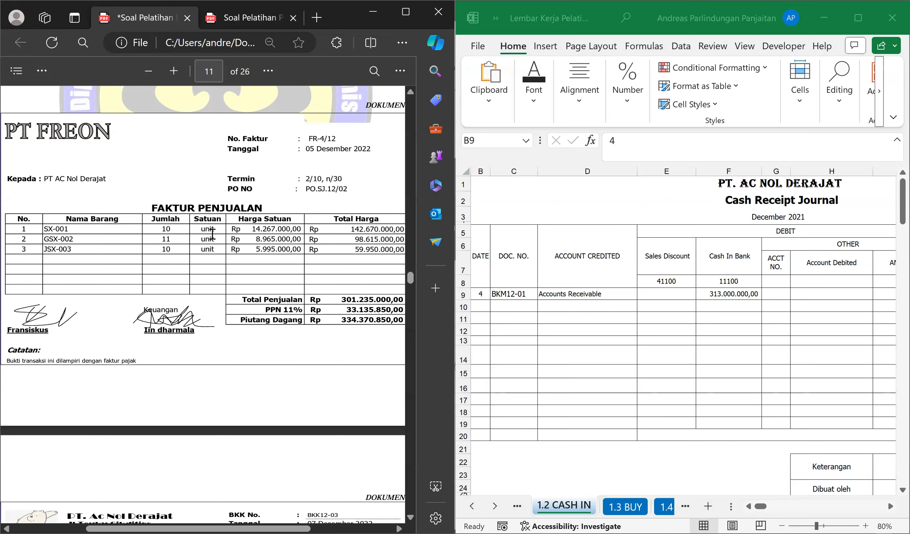
Open the 1.3 BUY sheet containing the Purchase Journal, keeping PT FREON's invoice in view.
{"action": "scroll", "coordinate": [252, 248], "scroll_direction": "up", "scroll_amount": 2}
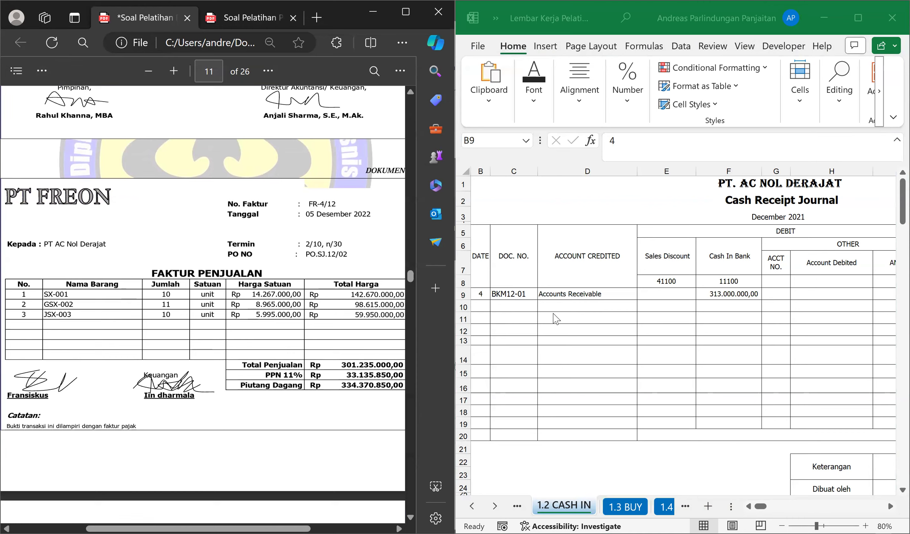
{"action": "left_click", "coordinate": [550, 310]}
{"action": "left_click", "coordinate": [548, 309]}
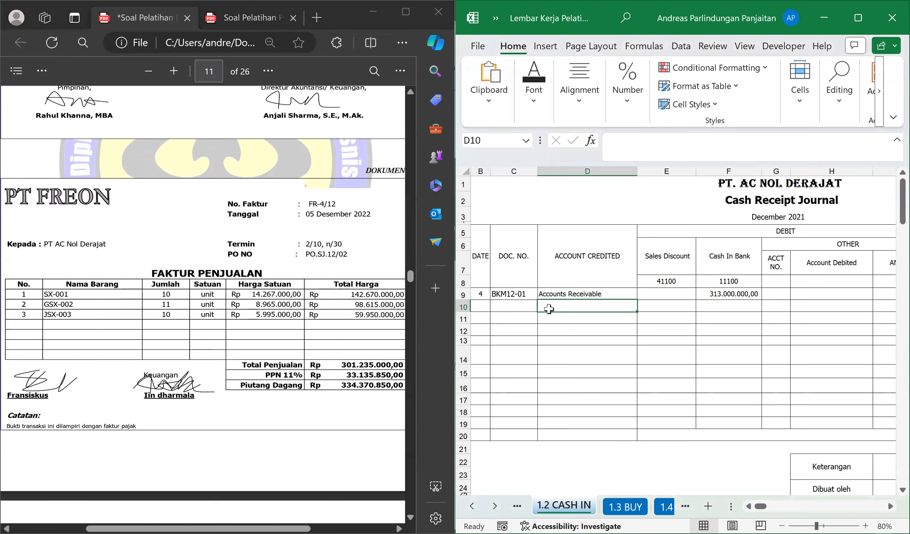
{"action": "key", "text": "ctrl+Page_Down"}
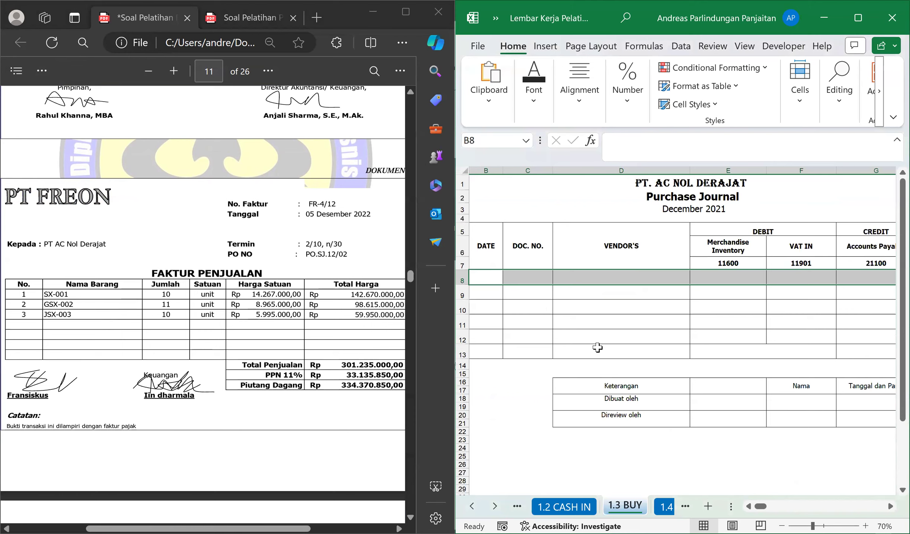
Fill the first Purchase Journal row with day 5 in B8, document number FR-4/12 in C8 and vendor PT FREON in D8.
{"action": "left_click", "coordinate": [500, 282]}
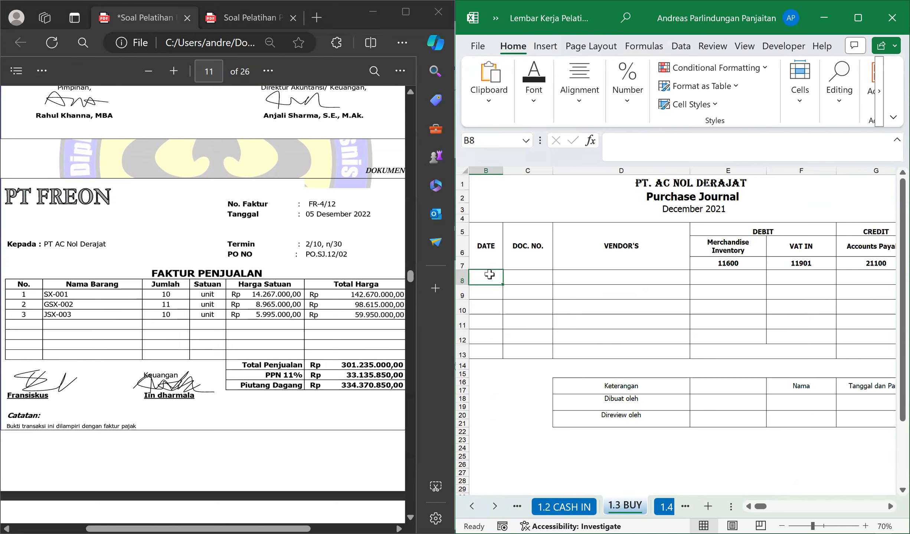
{"action": "type", "text": "5"}
{"action": "key", "text": "Tab"}
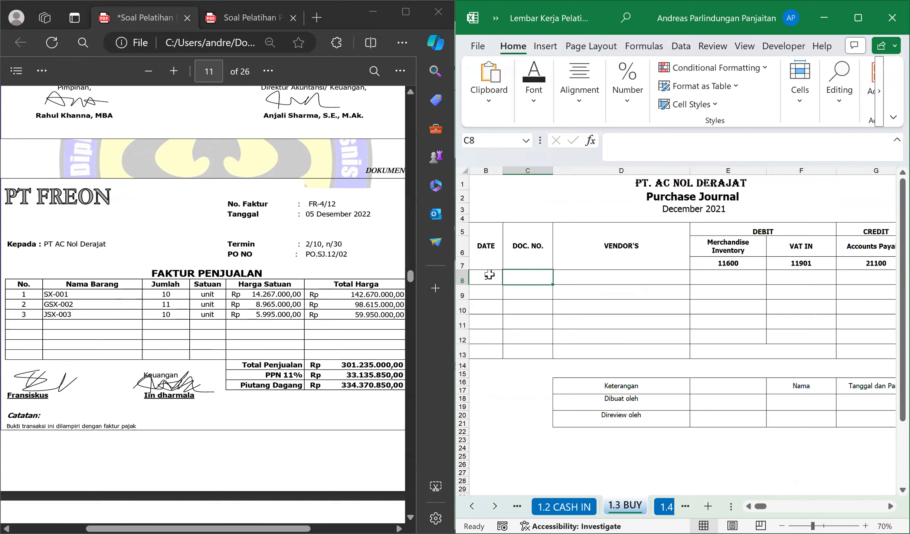
{"action": "type", "text": "FR-4/12"}
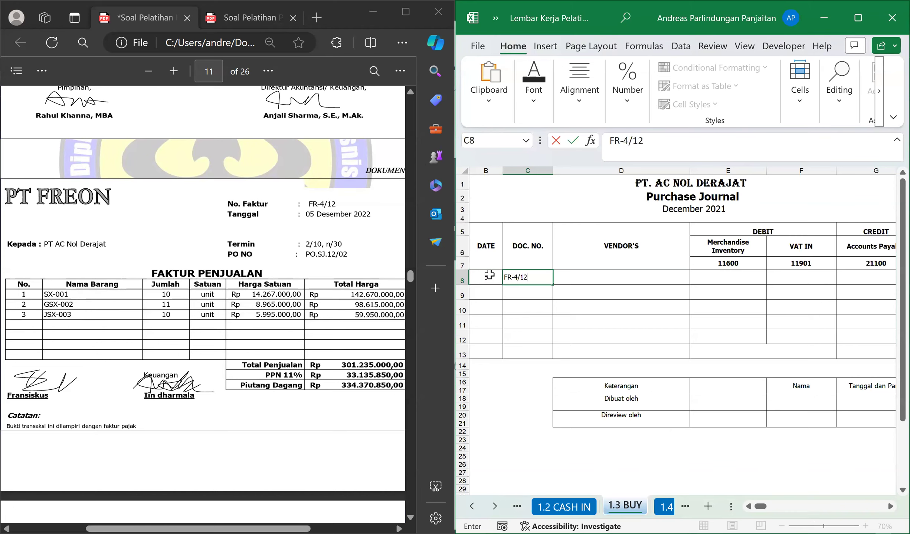
{"action": "key", "text": "Tab"}
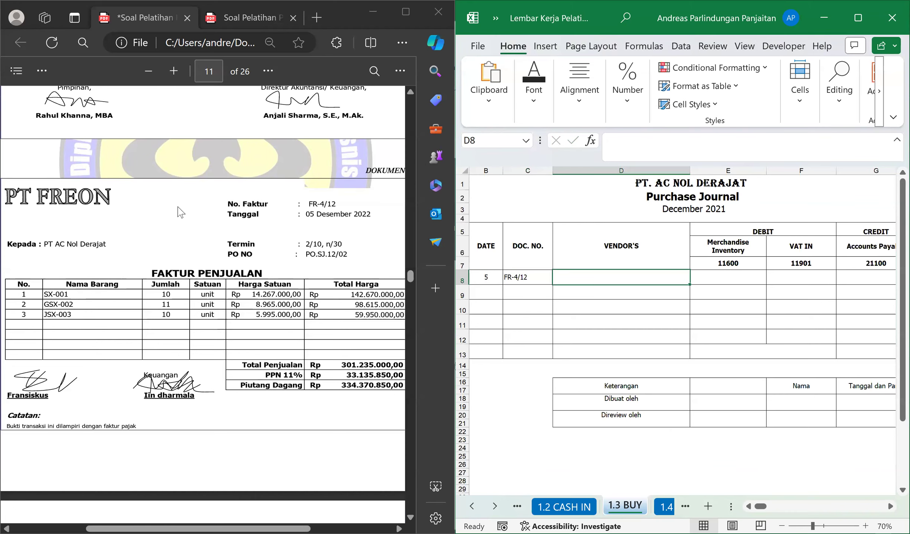
{"action": "type", "text": "PT FREON"}
{"action": "key", "text": "Return"}
{"action": "key", "text": "Up"}
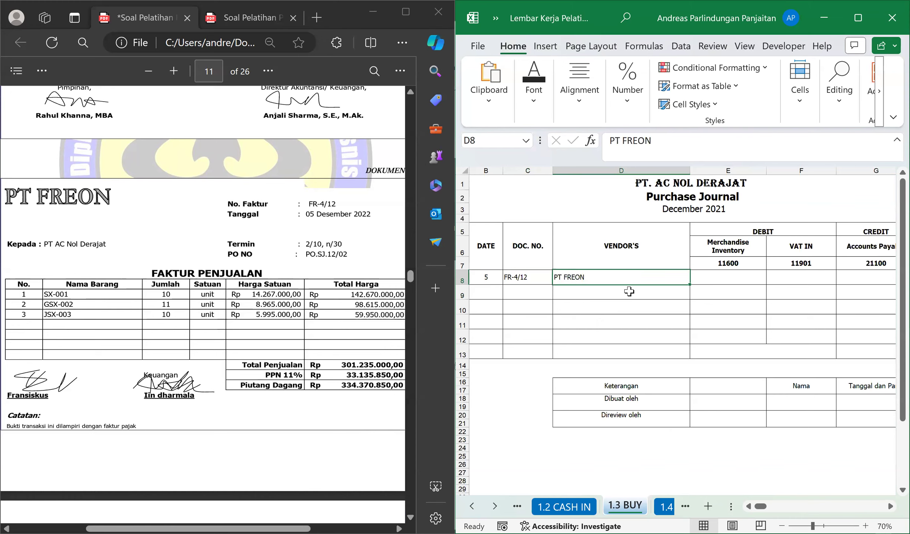
Enter the invoice's total sales amount, 301235000, as the Merchandise Inventory debit in E8.
{"action": "key", "text": "Tab"}
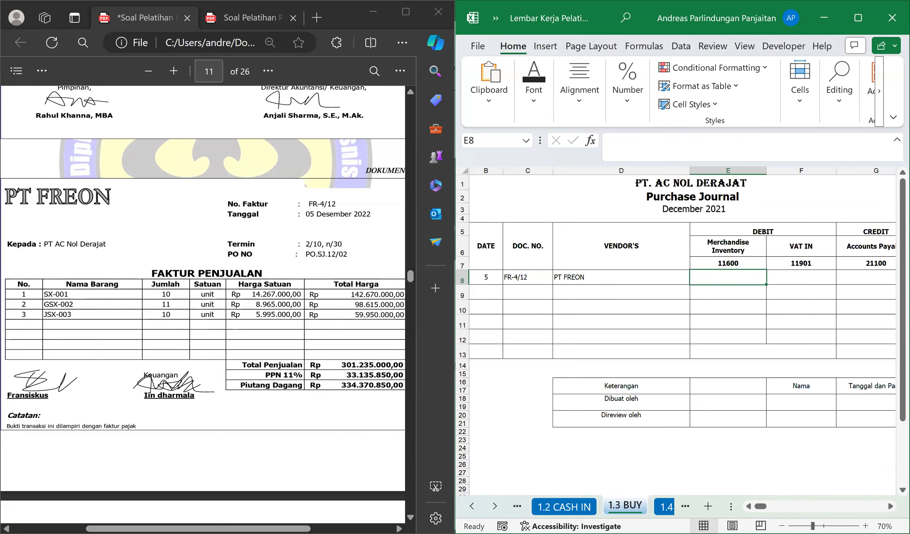
{"action": "left_click_drag", "start_coordinate": [245, 529], "coordinate": [252, 529]}
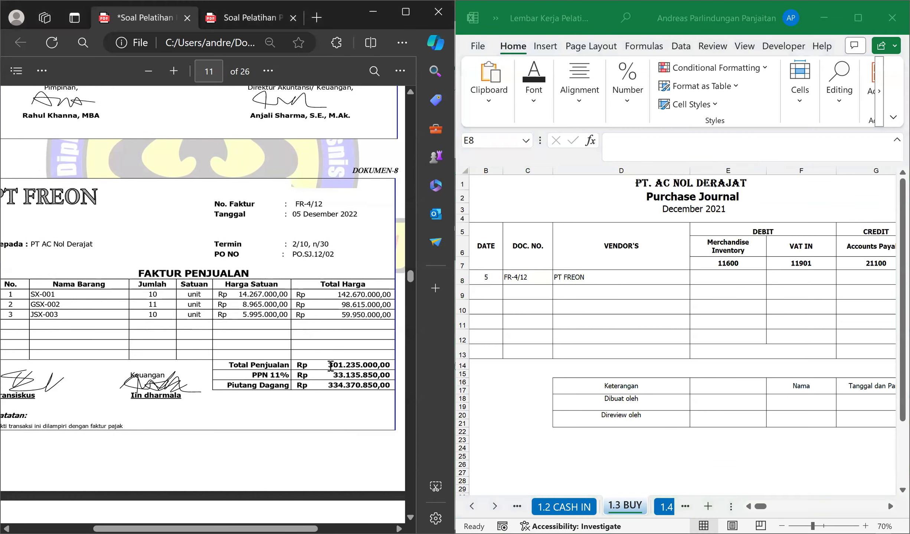
{"action": "left_click", "coordinate": [692, 279]}
{"action": "type", "text": "301235000"}
{"action": "key", "text": "Return"}
{"action": "left_click", "coordinate": [694, 277]}
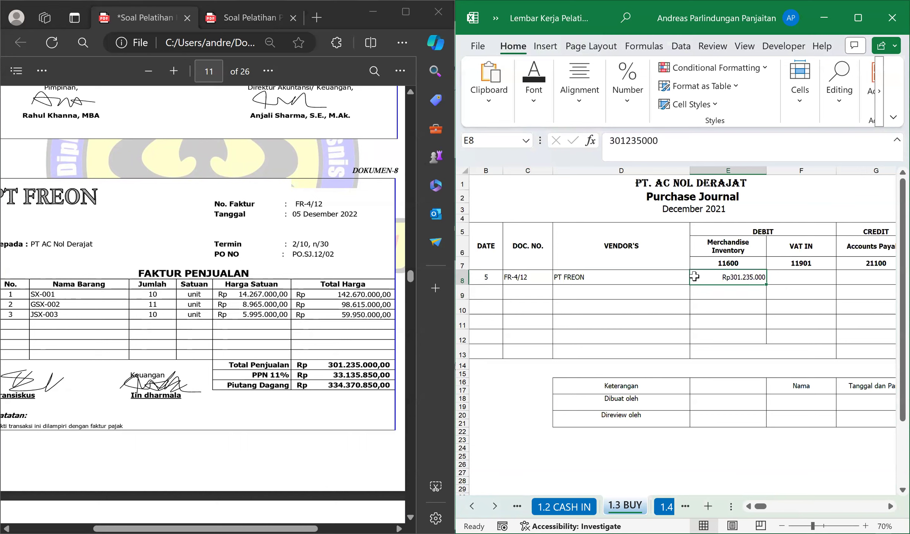
Calculate the VAT IN debit in F8 with the formula =11%*E8.
{"action": "key", "text": "Tab"}
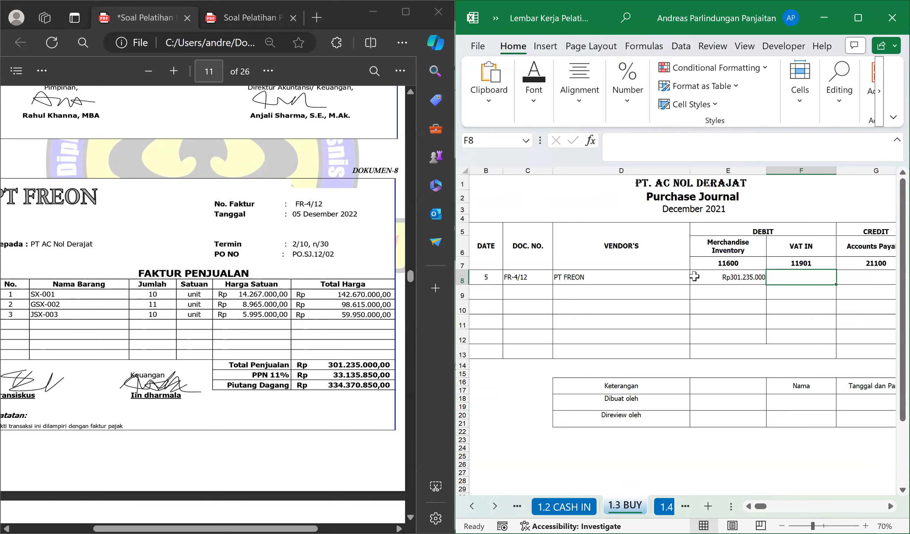
{"action": "type", "text": "=11%*"}
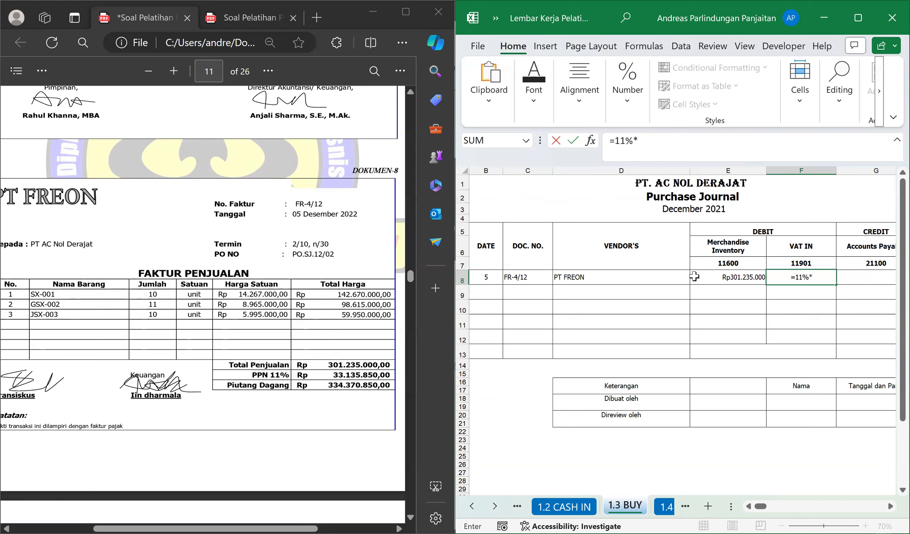
{"action": "left_click", "coordinate": [693, 277]}
{"action": "key", "text": "ctrl+Return"}
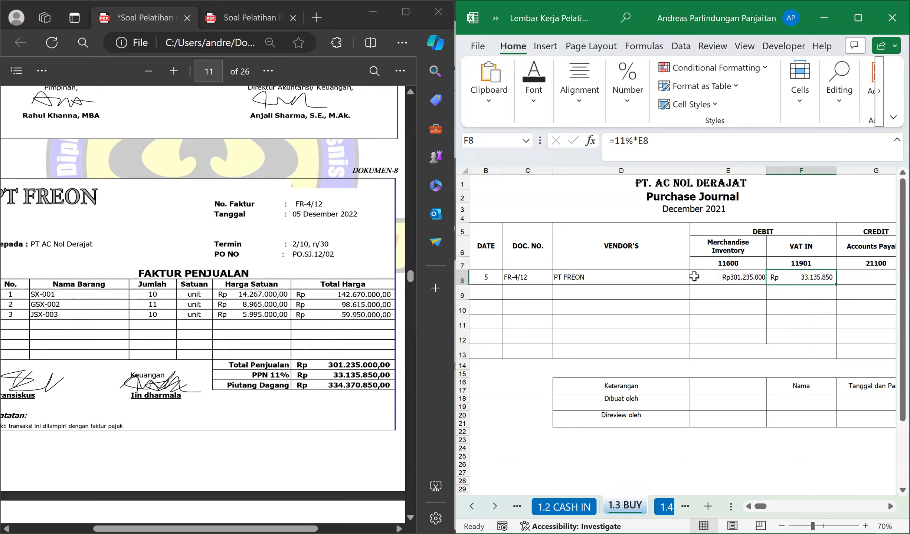
{"action": "key", "text": "Tab"}
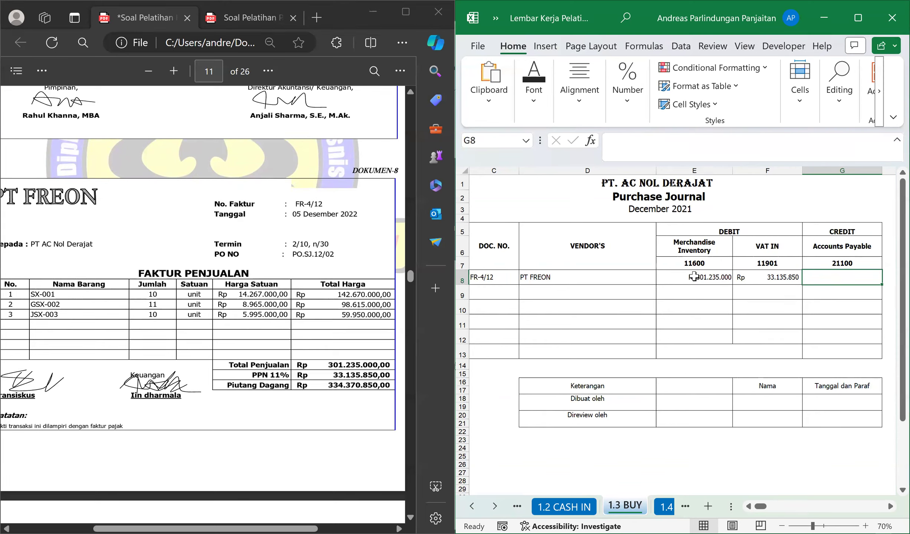
Calculate the Accounts Payable credit for the PT FREON purchase in G8 with the formula =E8+F8.
{"action": "type", "text": "="}
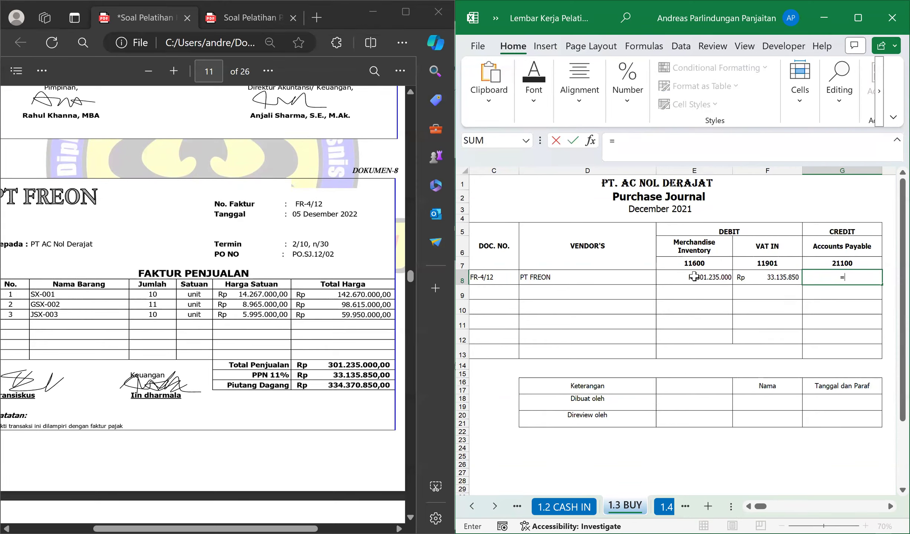
{"action": "left_click", "coordinate": [694, 276]}
{"action": "type", "text": "+F8"}
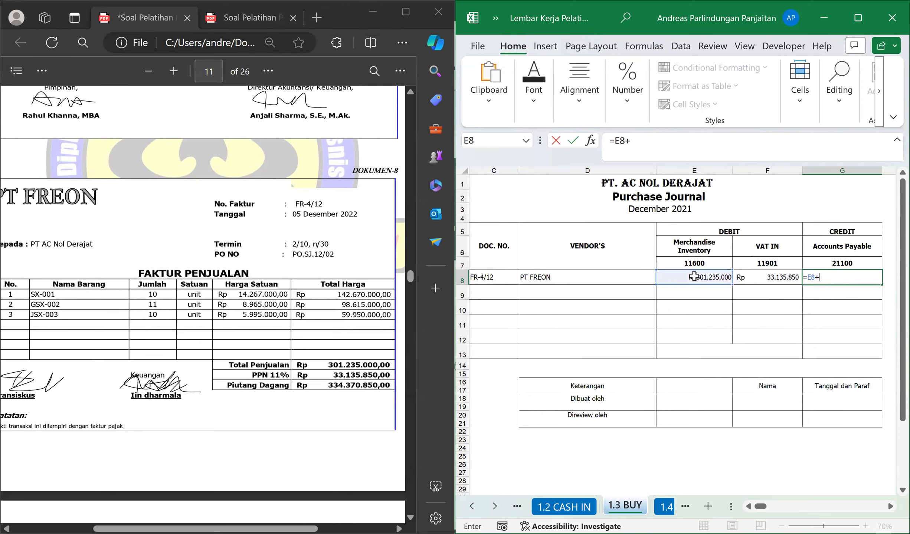
{"action": "key", "text": "Return"}
{"action": "key", "text": "Left"}
{"action": "key", "text": "Left"}
{"action": "key", "text": "Left"}
{"action": "key", "text": "Left"}
{"action": "key", "text": "Left"}
{"action": "key", "text": "Left"}
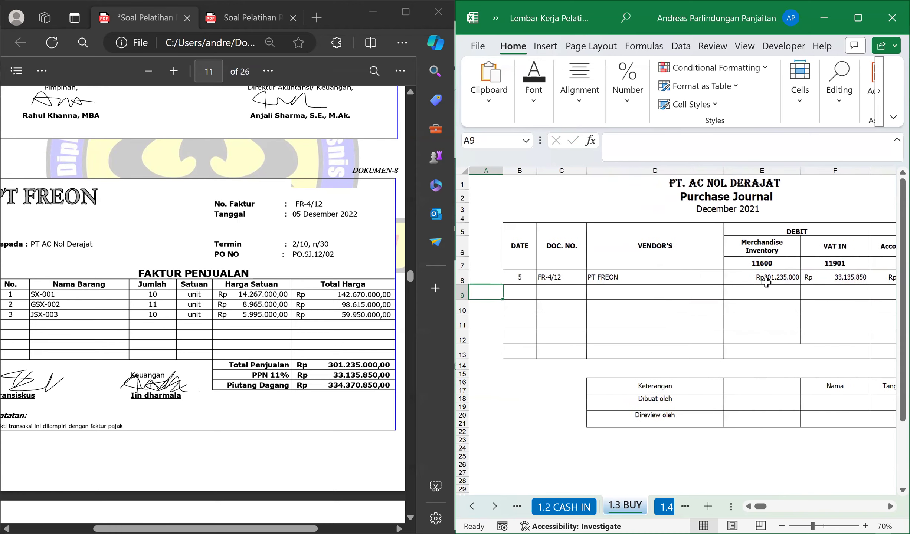
{"action": "left_click", "coordinate": [531, 288]}
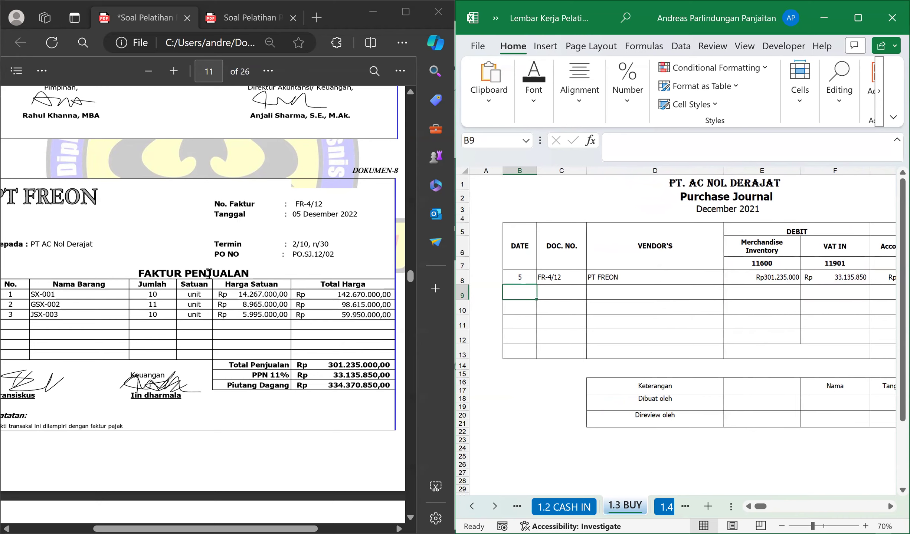
{"action": "left_click", "coordinate": [889, 506]}
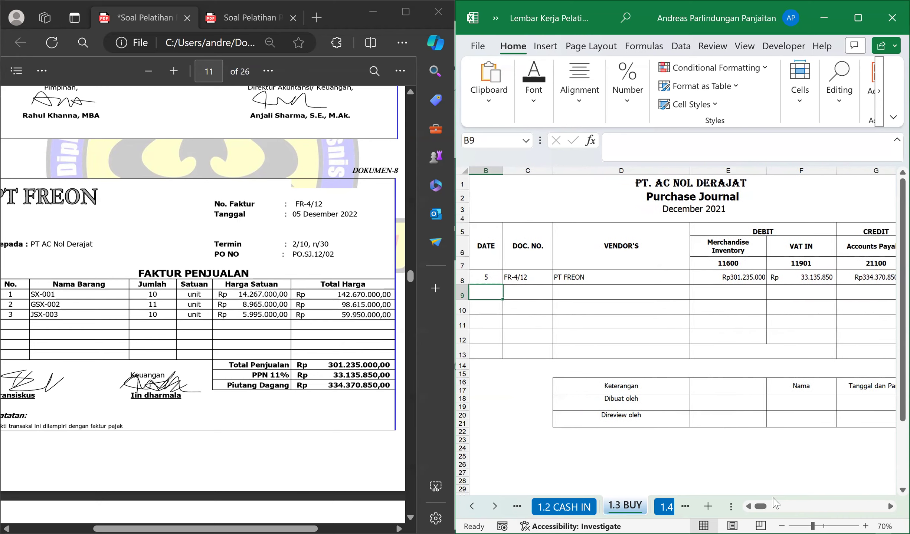
Bring cash payment voucher BKK12-03 (DOKUMEN-9) into view and open the 1.4 CASH OUT sheet with the Cash Payment Journal.
{"action": "scroll", "coordinate": [237, 315], "scroll_direction": "down", "scroll_amount": 3}
{"action": "scroll", "coordinate": [239, 317], "scroll_direction": "down", "scroll_amount": 6}
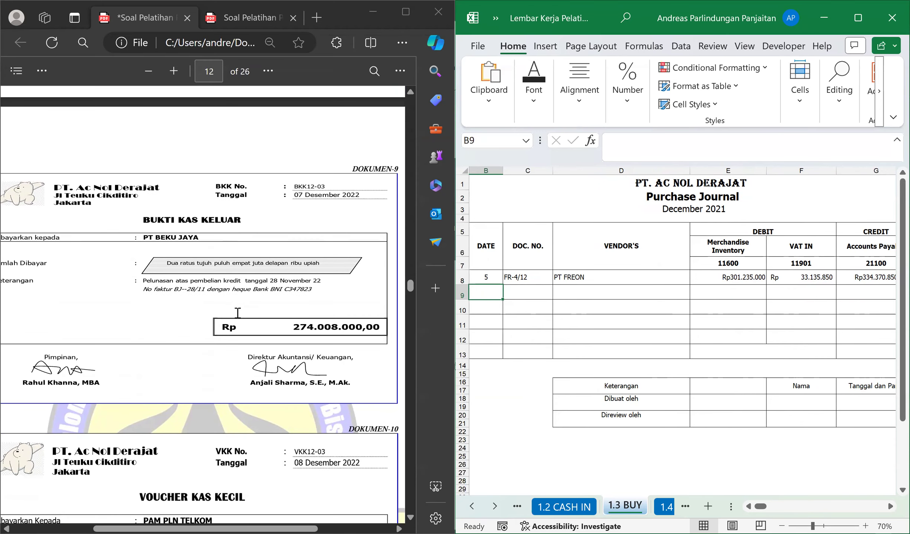
{"action": "scroll", "coordinate": [230, 320], "scroll_direction": "down", "scroll_amount": 2}
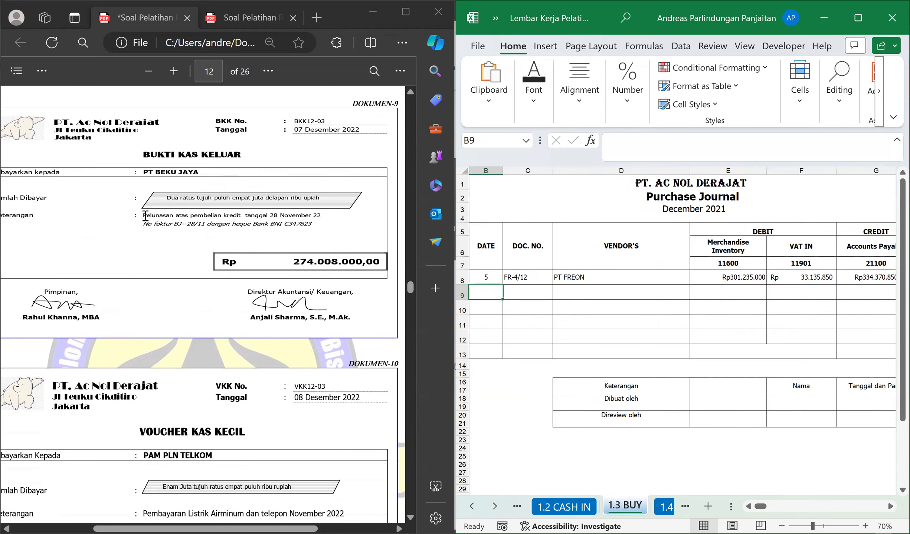
{"action": "left_click_drag", "start_coordinate": [143, 215], "coordinate": [272, 225]}
{"action": "left_click", "coordinate": [203, 208]}
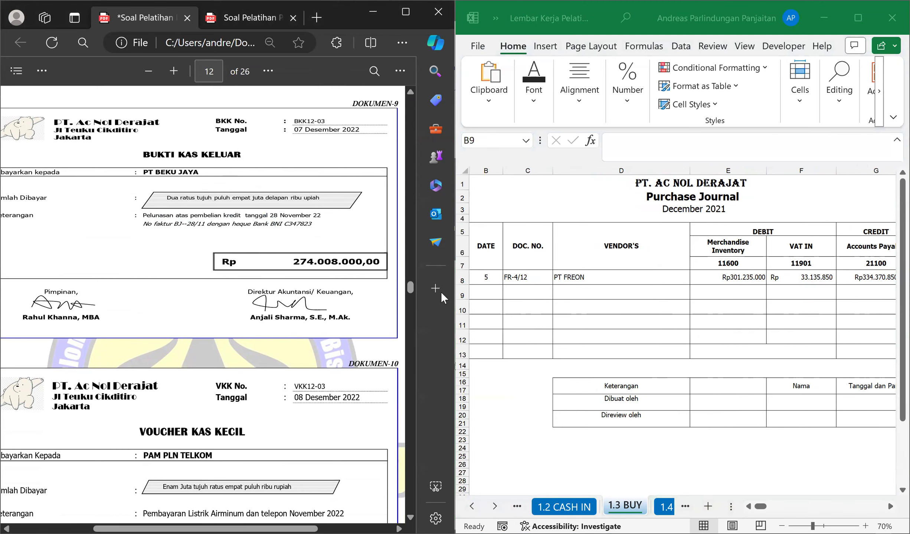
{"action": "scroll", "coordinate": [302, 282], "scroll_direction": "up", "scroll_amount": 2}
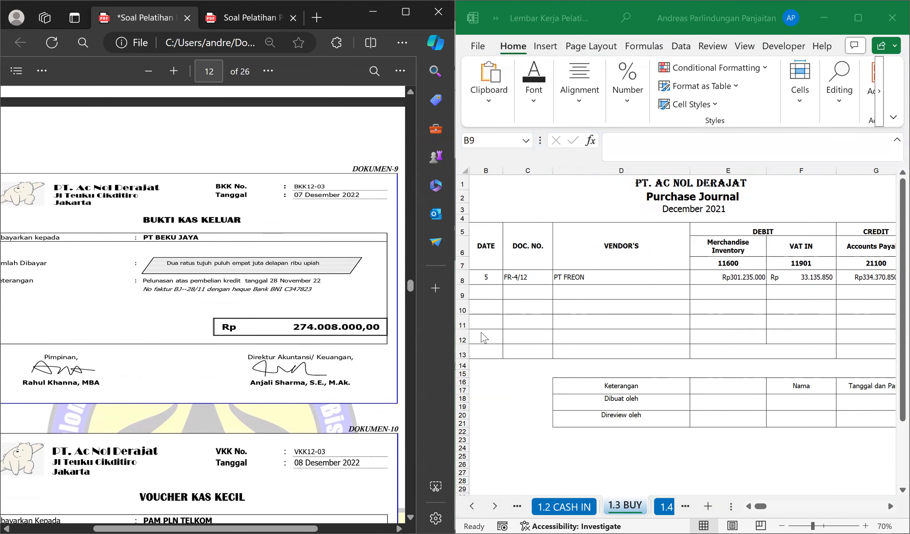
{"action": "left_click", "coordinate": [666, 507]}
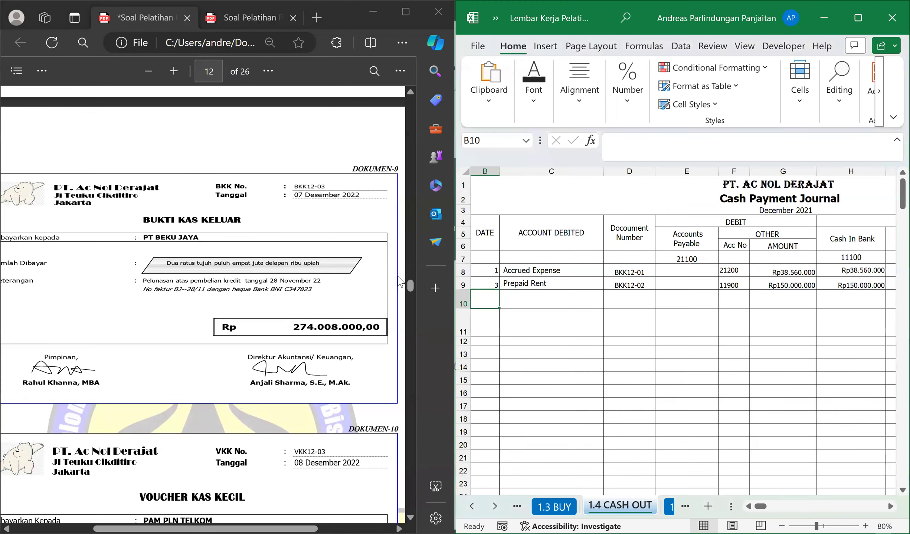
Fill row 10 of the Cash Payment Journal with day 7, account debited PT BEKU JAYA and document number BKK12-03.
{"action": "type", "text": "7"}
{"action": "key", "text": "Tab"}
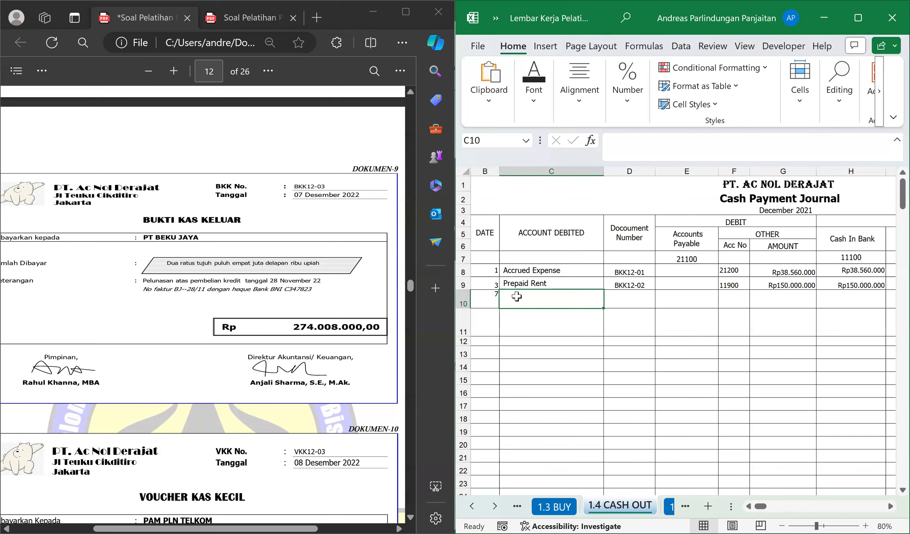
{"action": "type", "text": "PT BE"}
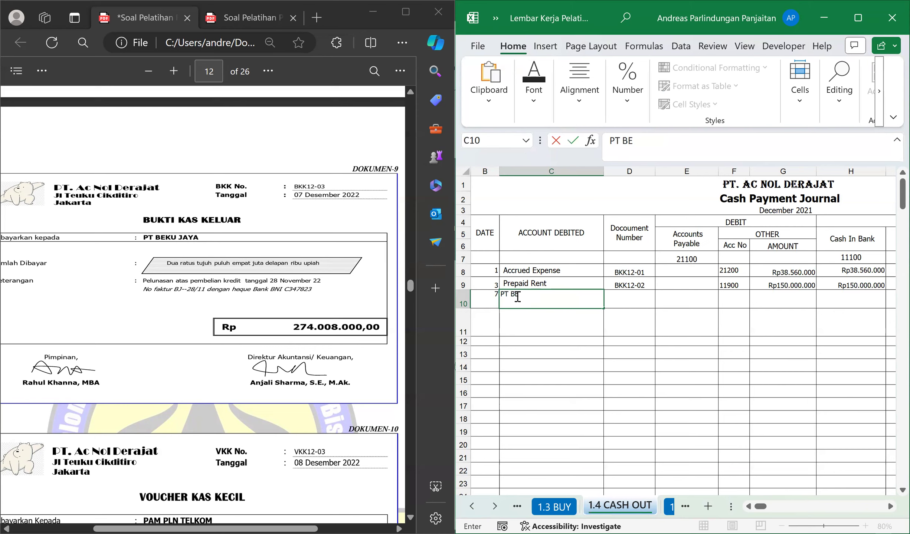
{"action": "type", "text": "KU JAYA"}
{"action": "key", "text": "Return"}
{"action": "key", "text": "Up"}
{"action": "key", "text": "Right"}
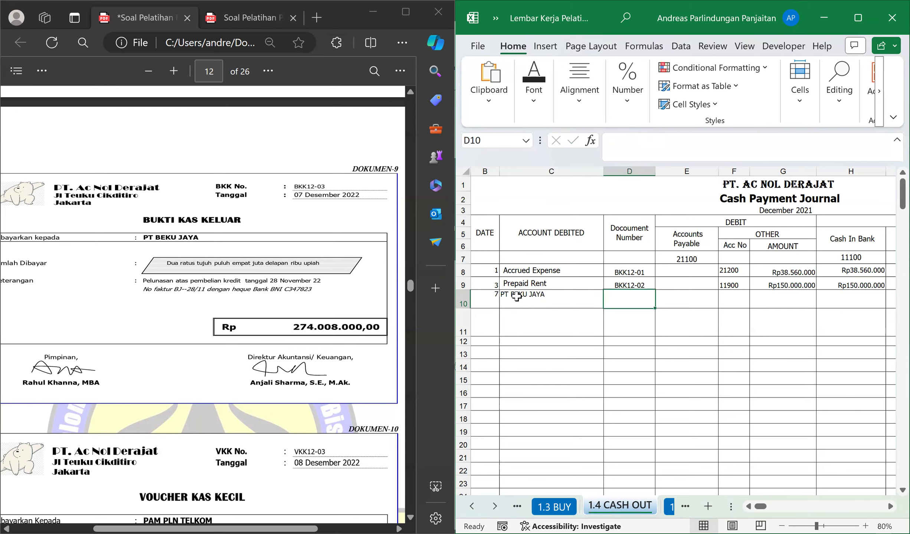
{"action": "type", "text": "BKK12-0"}
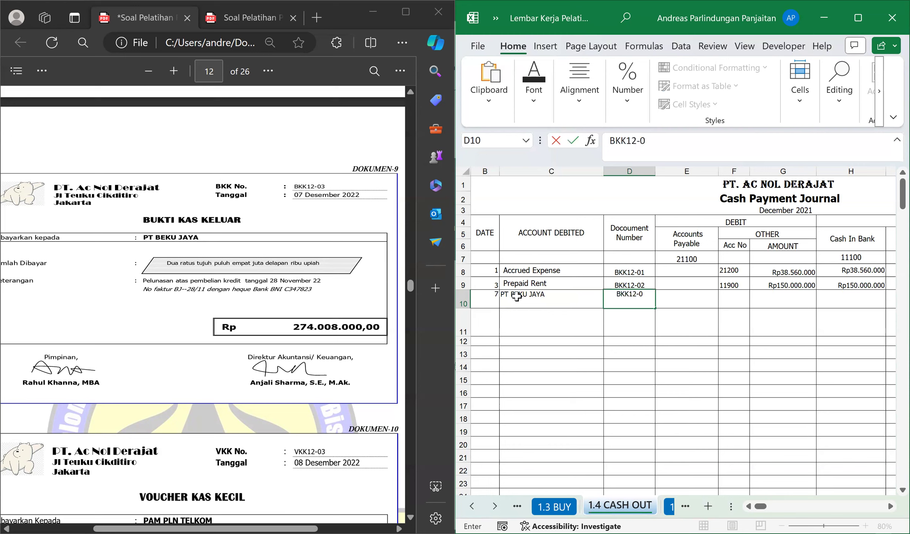
{"action": "type", "text": "3"}
{"action": "key", "text": "Return"}
{"action": "key", "text": "Up"}
{"action": "key", "text": "Right"}
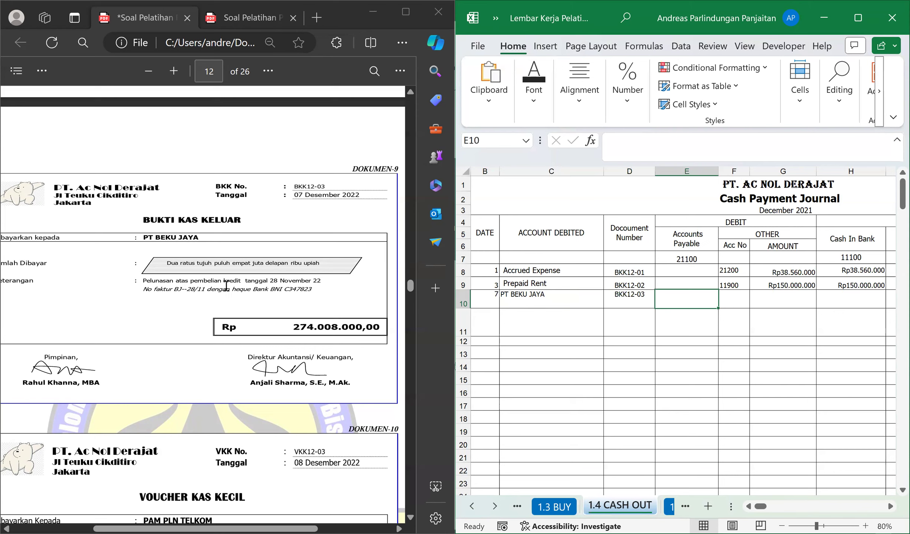
Examine the voucher's credit purchase date, payment date and amount paid to PT BEKU JAYA.
{"action": "left_click", "coordinate": [295, 286]}
{"action": "left_click_drag", "start_coordinate": [271, 282], "coordinate": [285, 281]}
{"action": "left_click", "coordinate": [267, 283]}
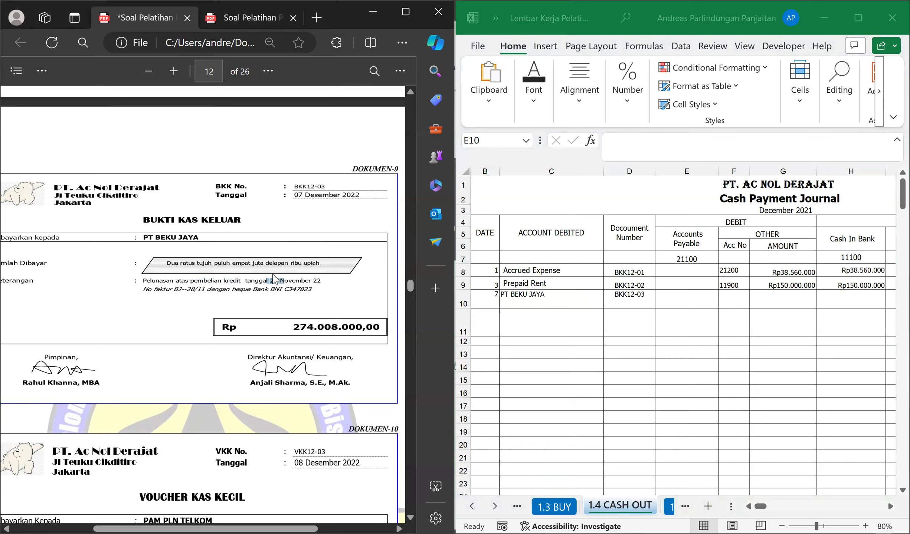
{"action": "left_click", "coordinate": [277, 200]}
{"action": "left_click_drag", "start_coordinate": [293, 194], "coordinate": [313, 194]}
{"action": "left_click_drag", "start_coordinate": [255, 280], "coordinate": [259, 280]}
{"action": "left_click", "coordinate": [687, 299]}
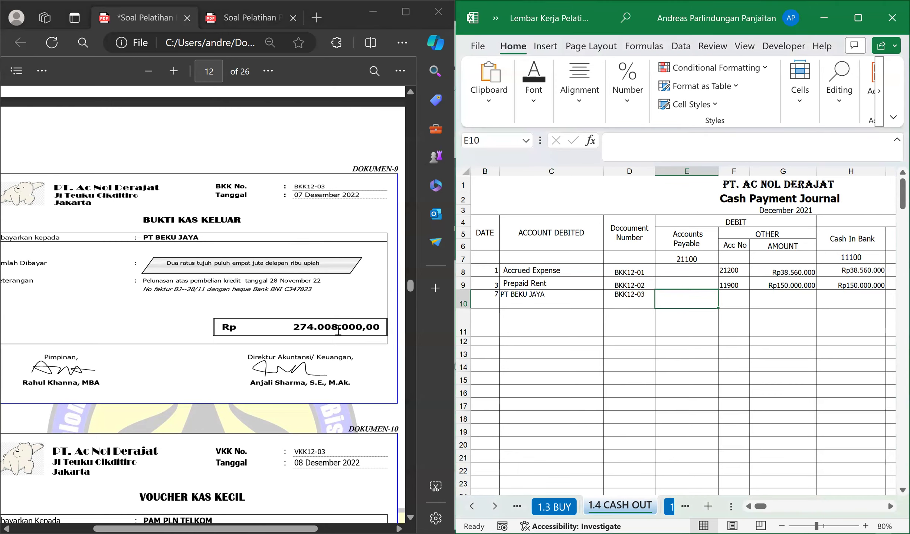
{"action": "left_click_drag", "start_coordinate": [386, 326], "coordinate": [316, 334]}
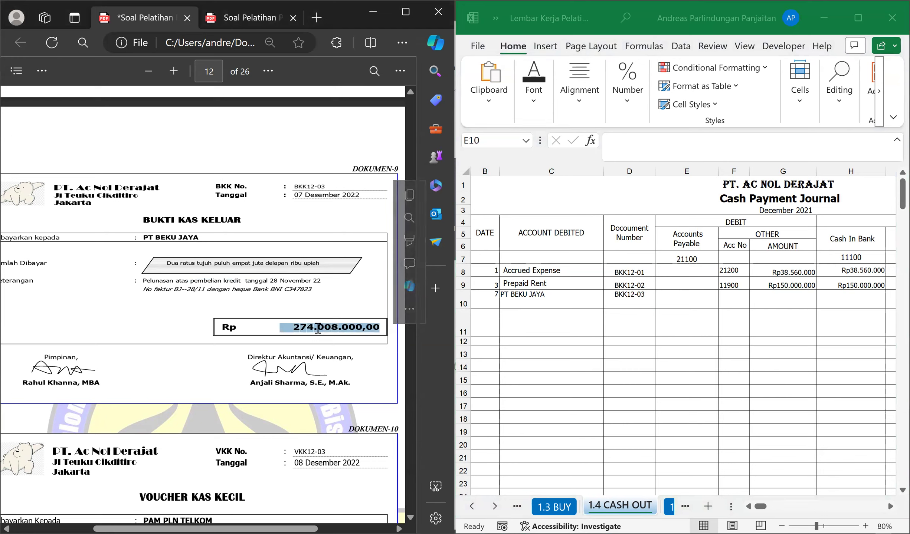
{"action": "left_click", "coordinate": [317, 329]}
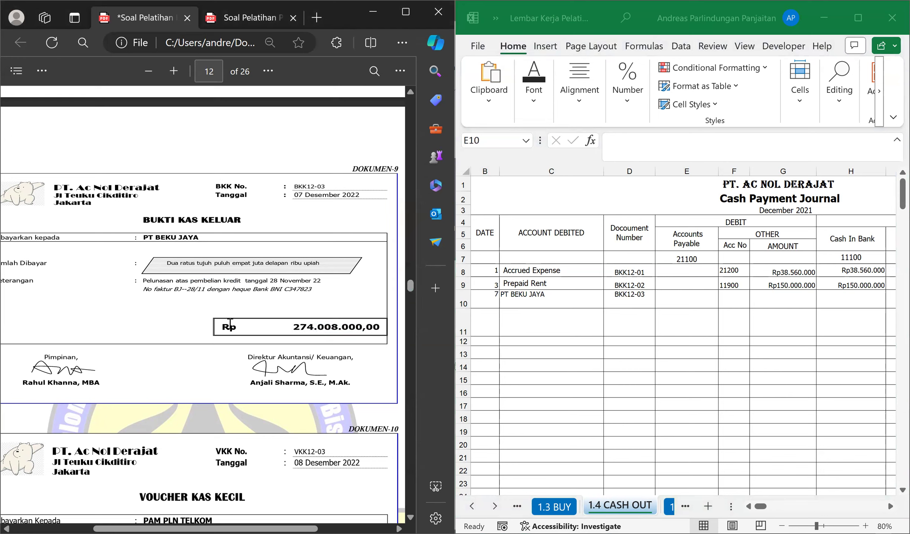
{"action": "left_click_drag", "start_coordinate": [220, 327], "coordinate": [381, 329]}
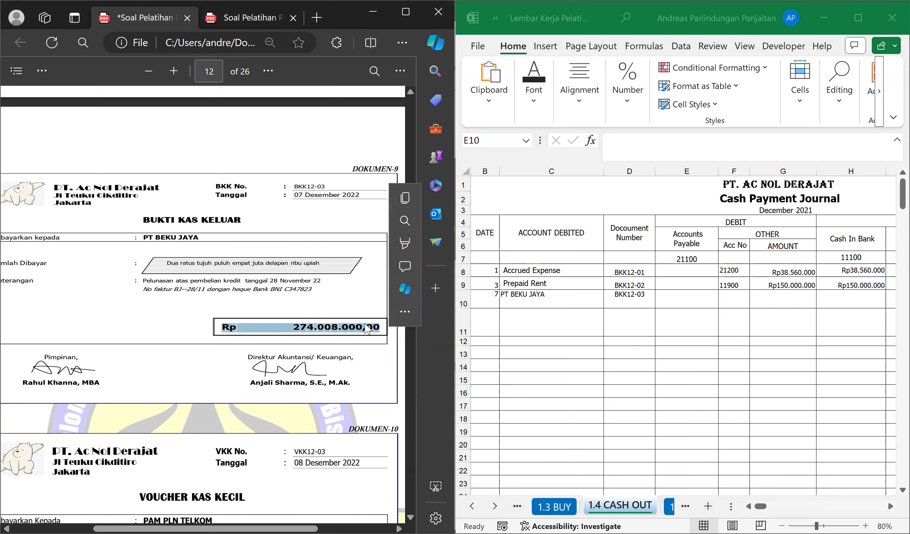
{"action": "left_click", "coordinate": [296, 326]}
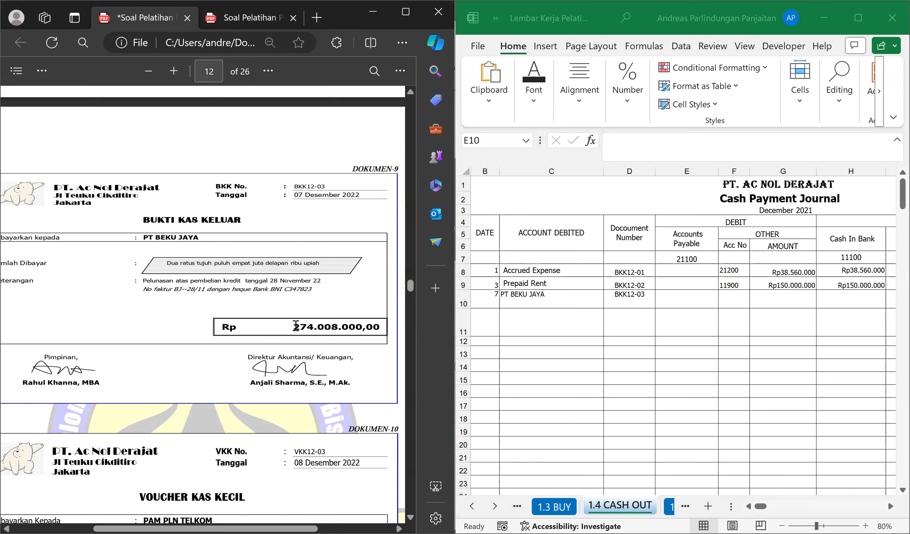
{"action": "left_click_drag", "start_coordinate": [221, 328], "coordinate": [367, 334]}
{"action": "left_click", "coordinate": [339, 326]}
Enter the voucher amount, 274008000, under Cash In Bank for PT BEKU JAYA in H10.
{"action": "left_click", "coordinate": [864, 304]}
{"action": "type", "text": "27"}
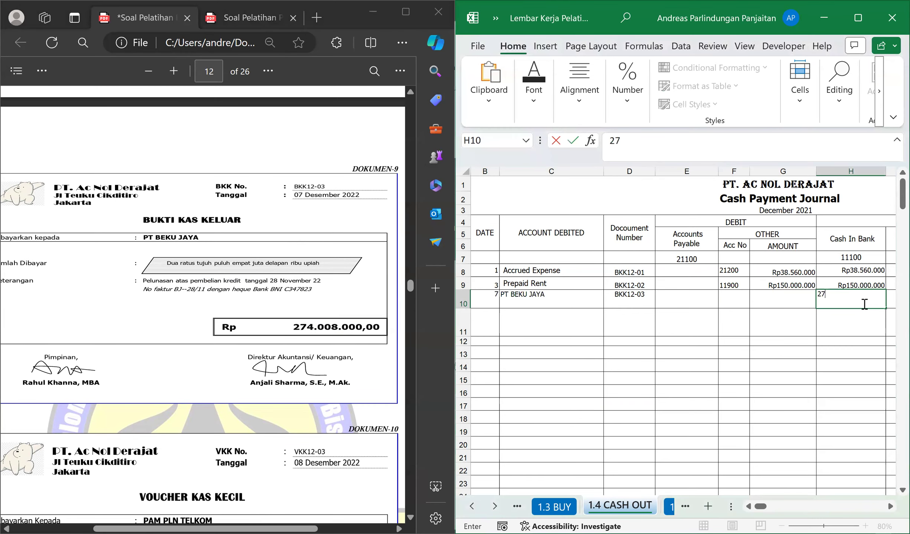
{"action": "type", "text": "4.008.000"}
{"action": "key", "text": "Return"}
{"action": "key", "text": "Up"}
{"action": "key", "text": "Left"}
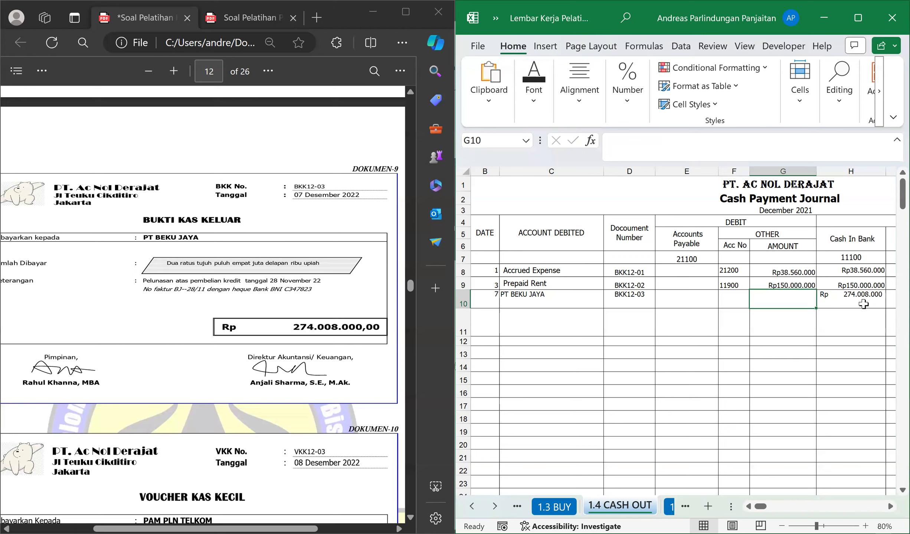
Look up PT BekuJaya's outstanding balance and payment terms in the exercise document's Account Payable table.
{"action": "left_click", "coordinate": [686, 303]}
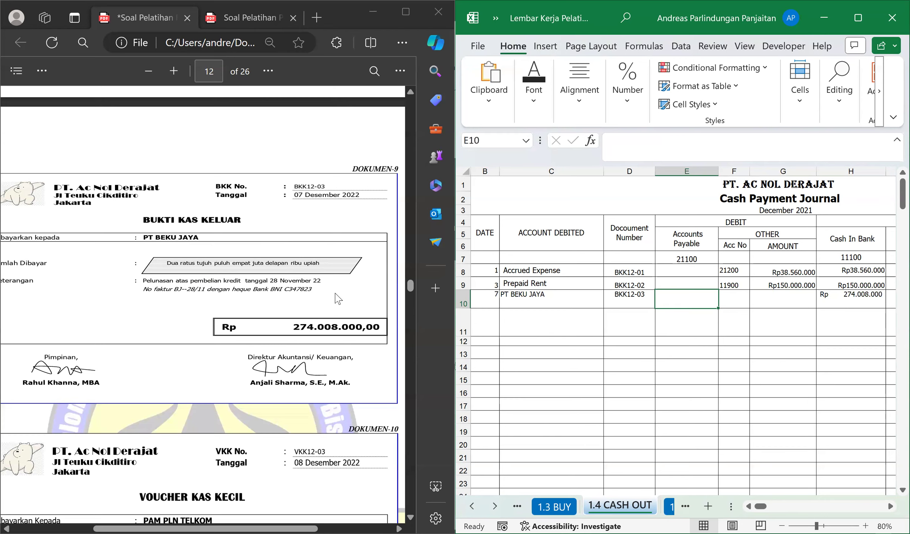
{"action": "scroll", "coordinate": [362, 358], "scroll_direction": "up", "scroll_amount": 20}
{"action": "scroll", "coordinate": [361, 363], "scroll_direction": "up", "scroll_amount": 20}
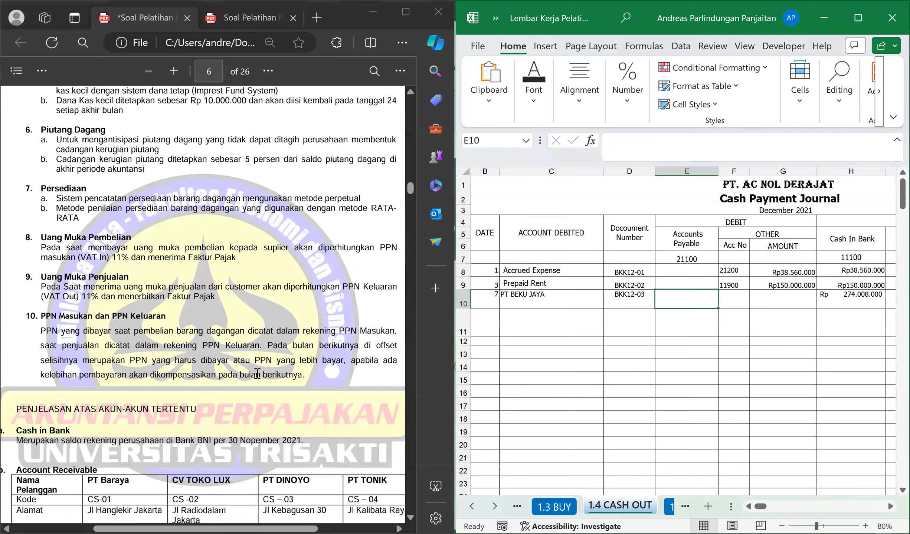
{"action": "scroll", "coordinate": [217, 408], "scroll_direction": "down", "scroll_amount": 8}
{"action": "scroll", "coordinate": [216, 410], "scroll_direction": "down", "scroll_amount": 3}
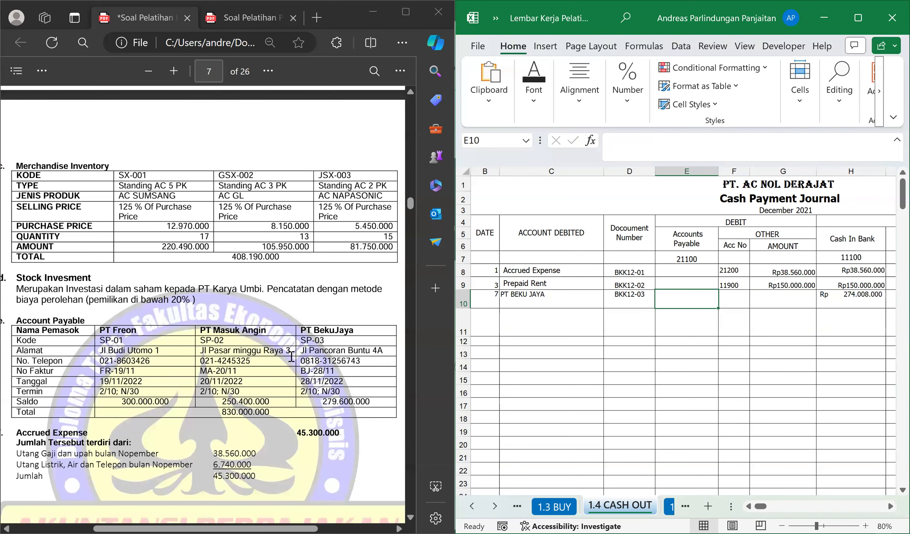
{"action": "left_click_drag", "start_coordinate": [355, 330], "coordinate": [297, 329]}
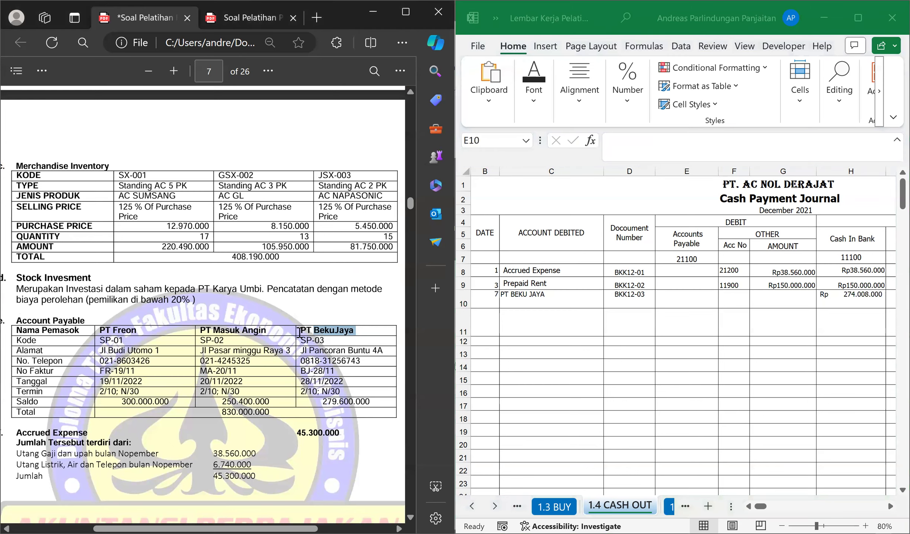
{"action": "left_click_drag", "start_coordinate": [373, 401], "coordinate": [401, 396]}
{"action": "left_click", "coordinate": [361, 411]}
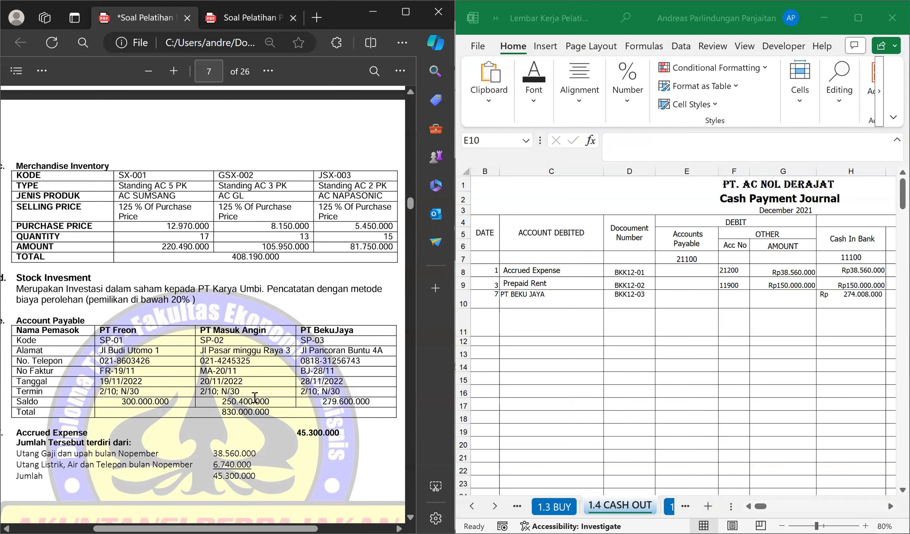
{"action": "left_click_drag", "start_coordinate": [302, 393], "coordinate": [354, 392]}
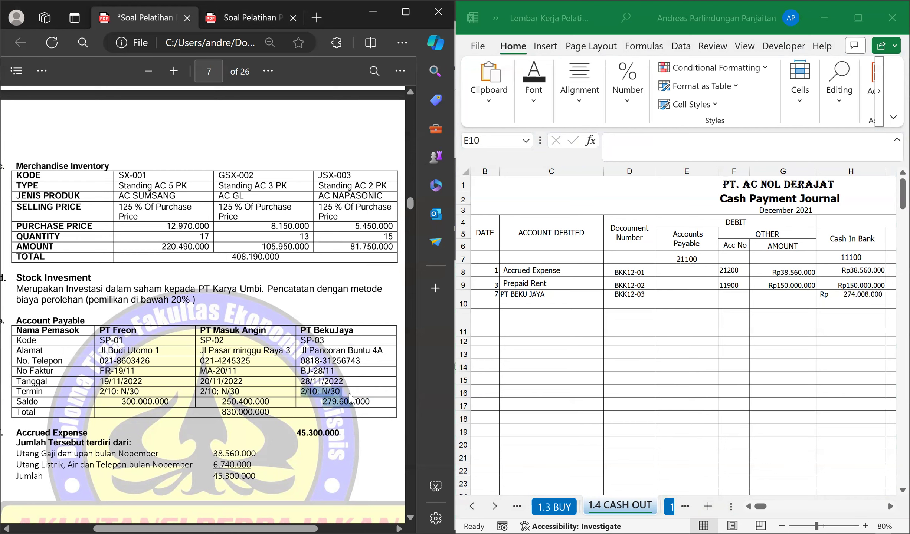
{"action": "left_click", "coordinate": [322, 399]}
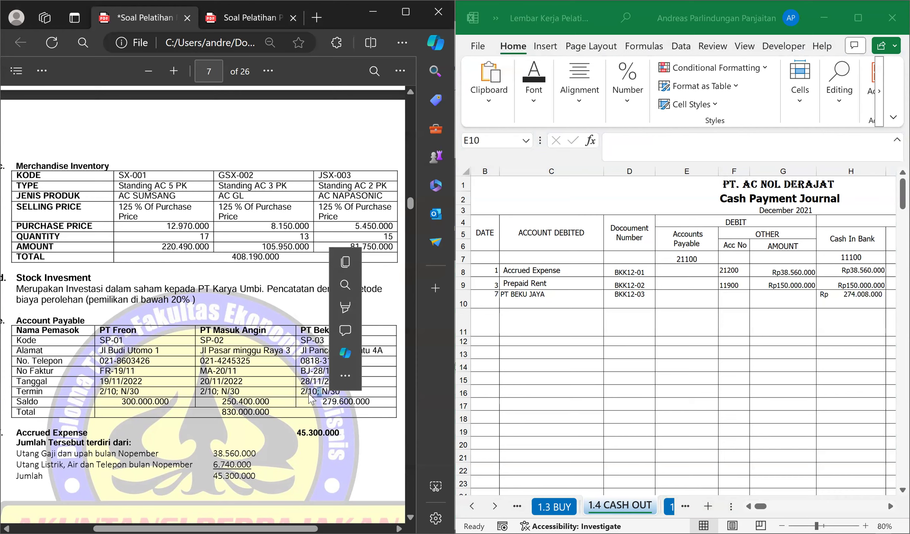
{"action": "left_click", "coordinate": [310, 392]}
{"action": "scroll", "coordinate": [347, 391], "scroll_direction": "down", "scroll_amount": 1}
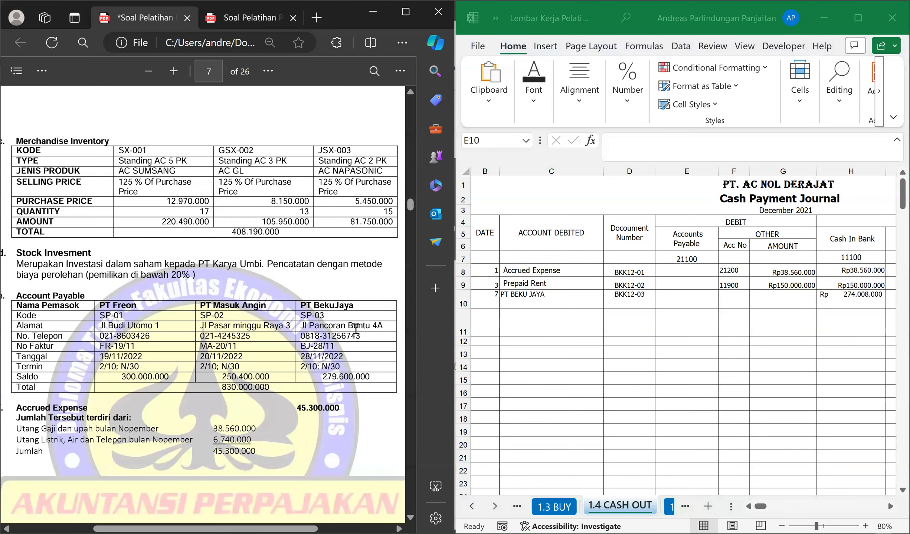
Enter 279600000 as the Accounts Payable debit for PT BEKU JAYA in E10.
{"action": "left_click", "coordinate": [686, 298]}
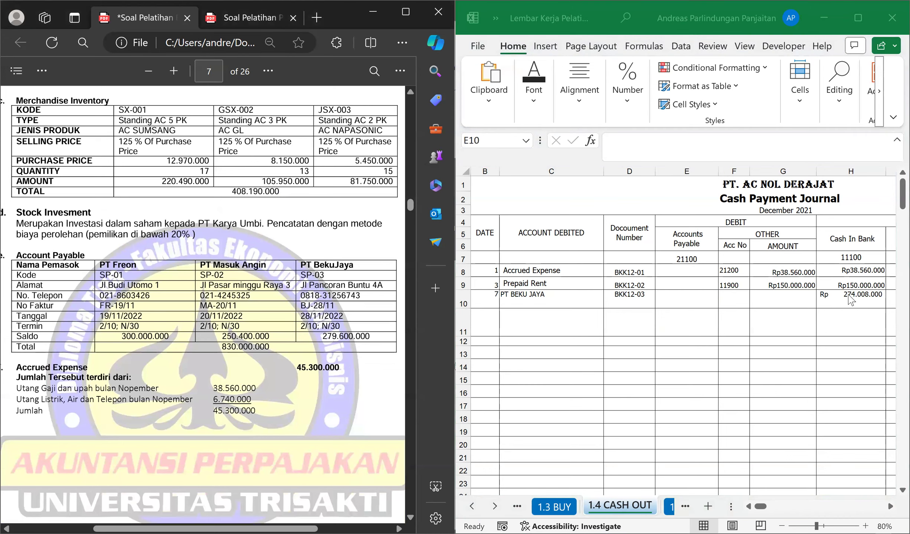
{"action": "left_click", "coordinate": [873, 302]}
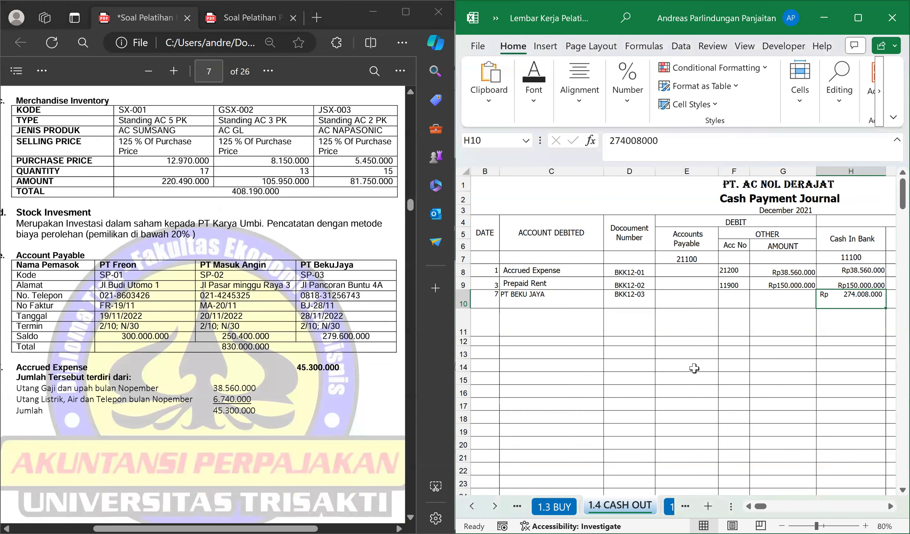
{"action": "left_click", "coordinate": [701, 309]}
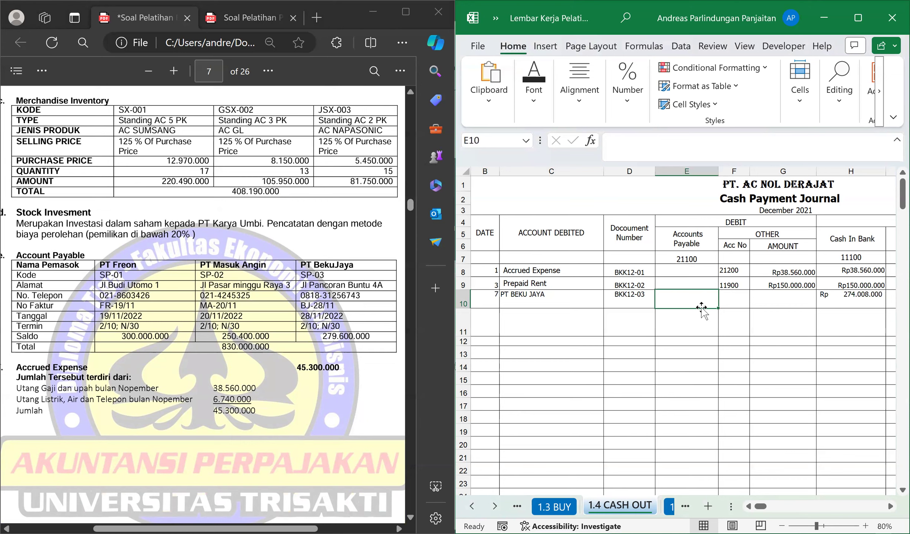
{"action": "type", "text": "2"}
{"action": "type", "text": "79."}
{"action": "type", "text": "600.000"}
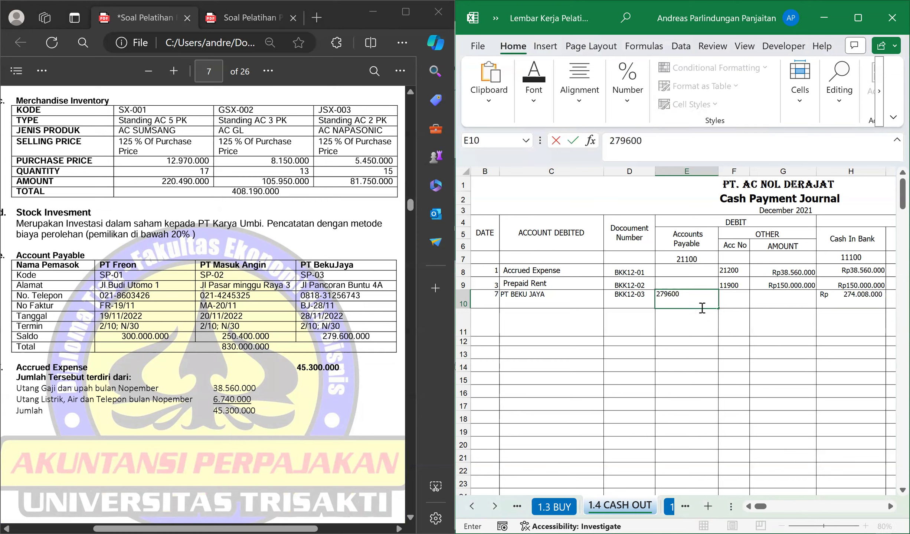
{"action": "key", "text": "Return"}
{"action": "key", "text": "Up"}
Review the debit and credit columns of row 10, comparing the Accounts Payable and Cash In Bank amounts.
{"action": "key", "text": "Right"}
{"action": "key", "text": "Right"}
{"action": "key", "text": "Right"}
{"action": "key", "text": "Right"}
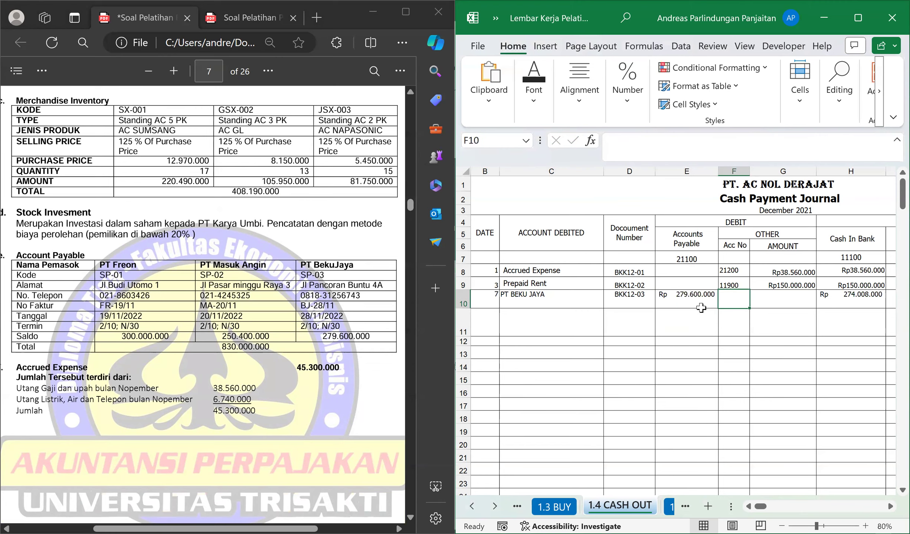
{"action": "key", "text": "Left"}
{"action": "key", "text": "Left"}
{"action": "key", "text": "Left"}
{"action": "key", "text": "Left"}
{"action": "key", "text": "Left"}
{"action": "key", "text": "Left"}
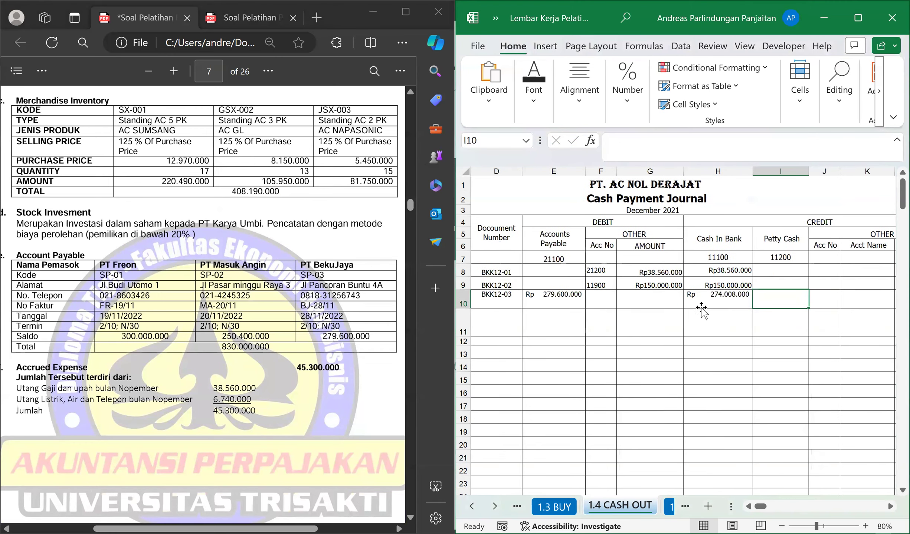
{"action": "key", "text": "Right"}
{"action": "key", "text": "Right"}
{"action": "key", "text": "Right"}
{"action": "key", "text": "Right"}
{"action": "key", "text": "Right"}
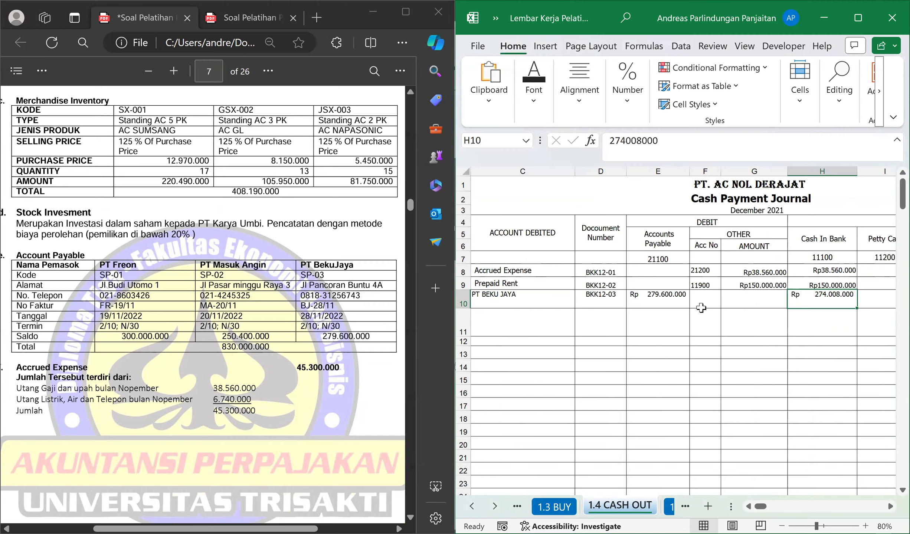
Return to voucher BKK12-03 in the exercise document and examine its amount and invoice reference.
{"action": "scroll", "coordinate": [322, 279], "scroll_direction": "down", "scroll_amount": 7}
{"action": "scroll", "coordinate": [322, 279], "scroll_direction": "down", "scroll_amount": 15}
{"action": "scroll", "coordinate": [339, 297], "scroll_direction": "down", "scroll_amount": 6}
{"action": "scroll", "coordinate": [338, 297], "scroll_direction": "up", "scroll_amount": 4}
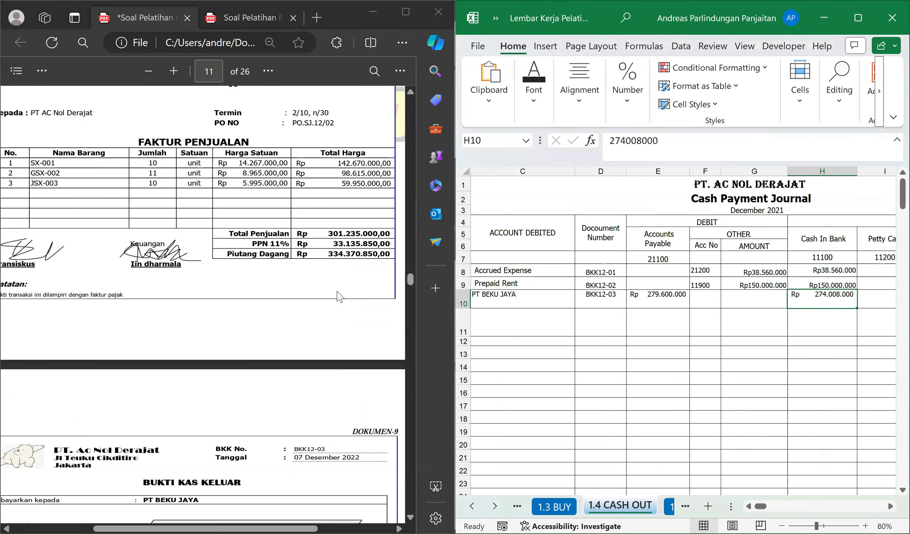
{"action": "scroll", "coordinate": [339, 297], "scroll_direction": "down", "scroll_amount": 10}
{"action": "scroll", "coordinate": [303, 294], "scroll_direction": "up", "scroll_amount": 4}
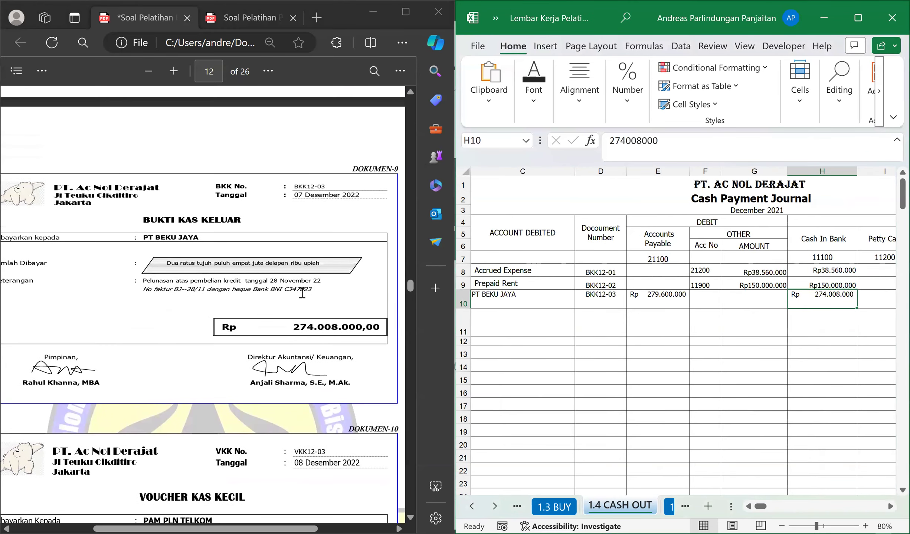
{"action": "scroll", "coordinate": [398, 272], "scroll_direction": "up", "scroll_amount": 2}
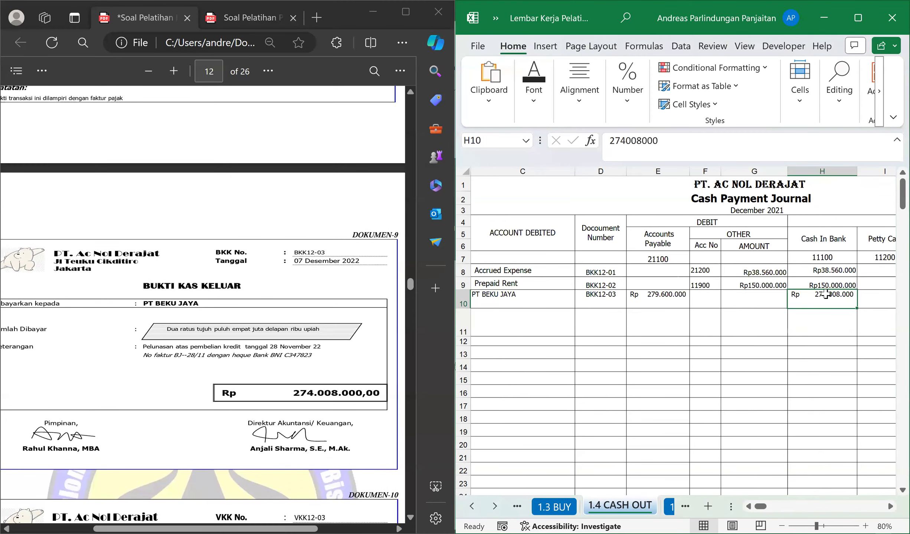
Look up the Purchase discount account number in the trial balance and return to the voucher document.
{"action": "key", "text": "Right"}
{"action": "key", "text": "Right"}
{"action": "key", "text": "Right"}
{"action": "key", "text": "Right"}
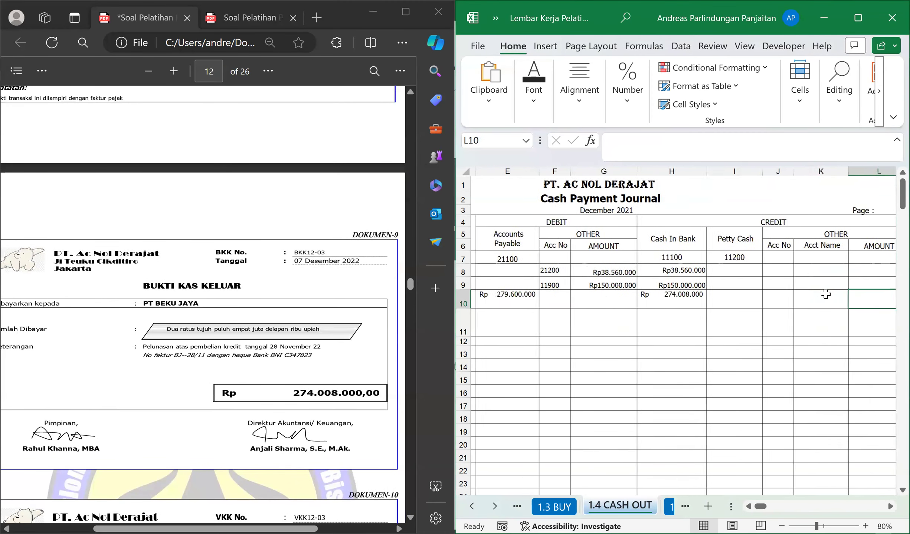
{"action": "key", "text": "Left"}
{"action": "key", "text": "Left"}
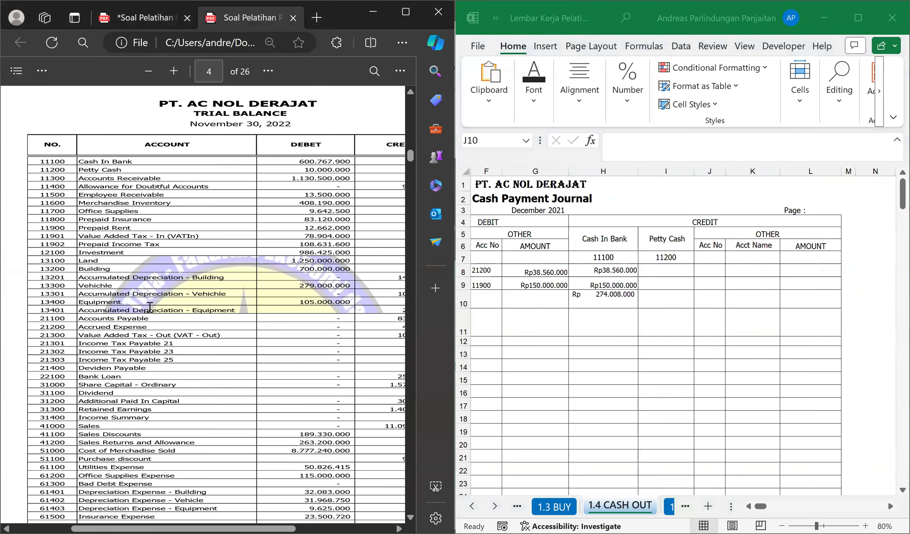
{"action": "scroll", "coordinate": [148, 308], "scroll_direction": "down", "scroll_amount": 3}
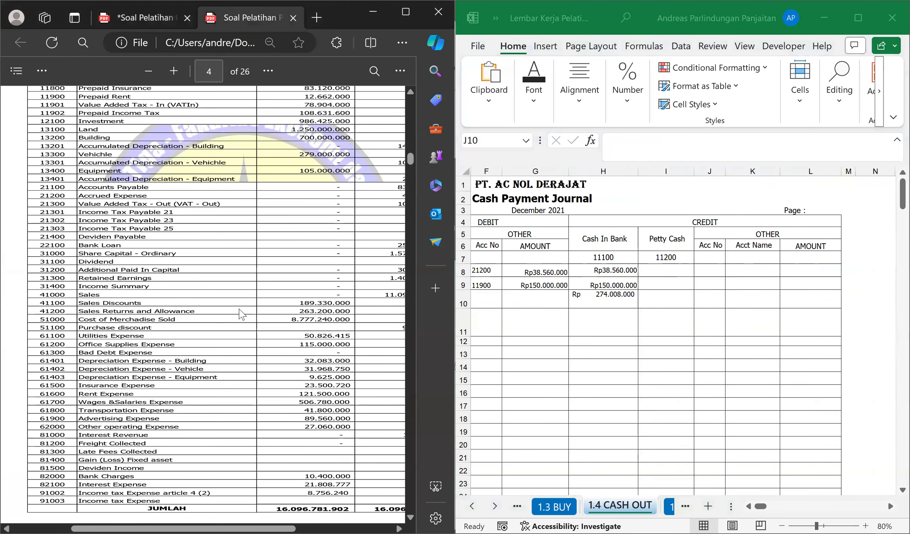
{"action": "left_click", "coordinate": [141, 17]}
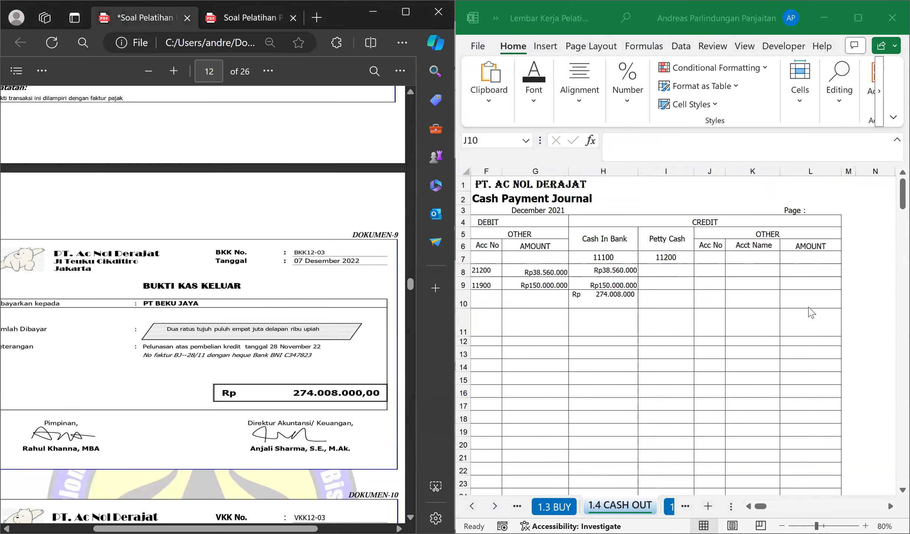
Enter account number 51100 and account name Purchase Discount in the Other credit columns of row 10.
{"action": "left_click", "coordinate": [709, 304]}
{"action": "type", "text": "51100"}
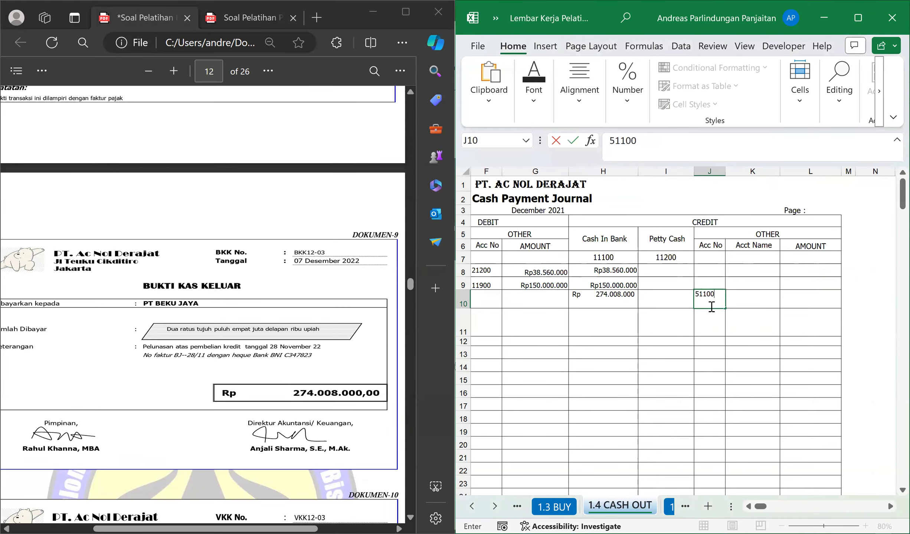
{"action": "key", "text": "Tab"}
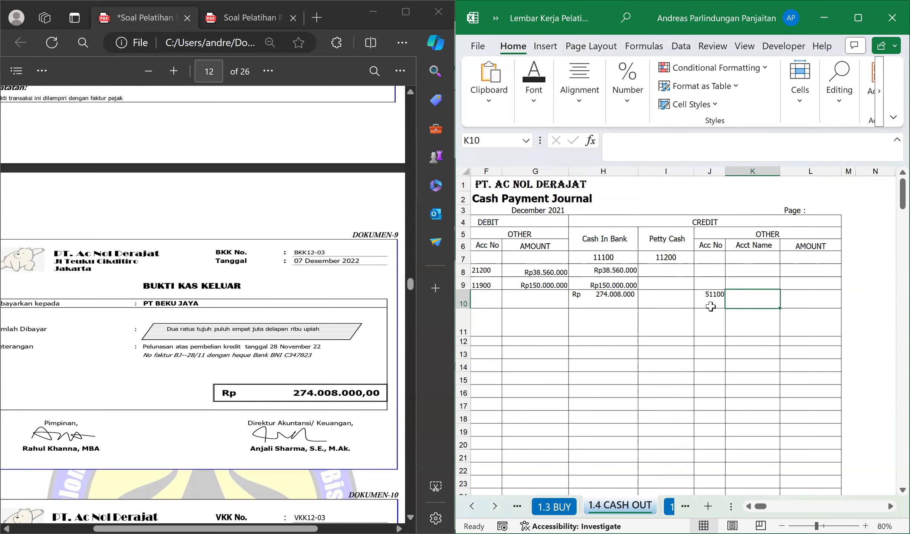
{"action": "type", "text": "Pu"}
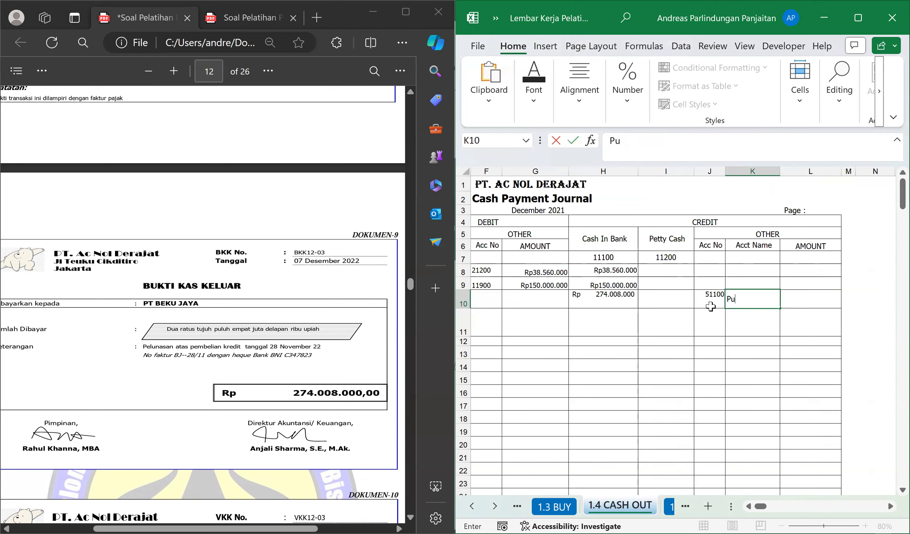
{"action": "type", "text": "rchase Discount"}
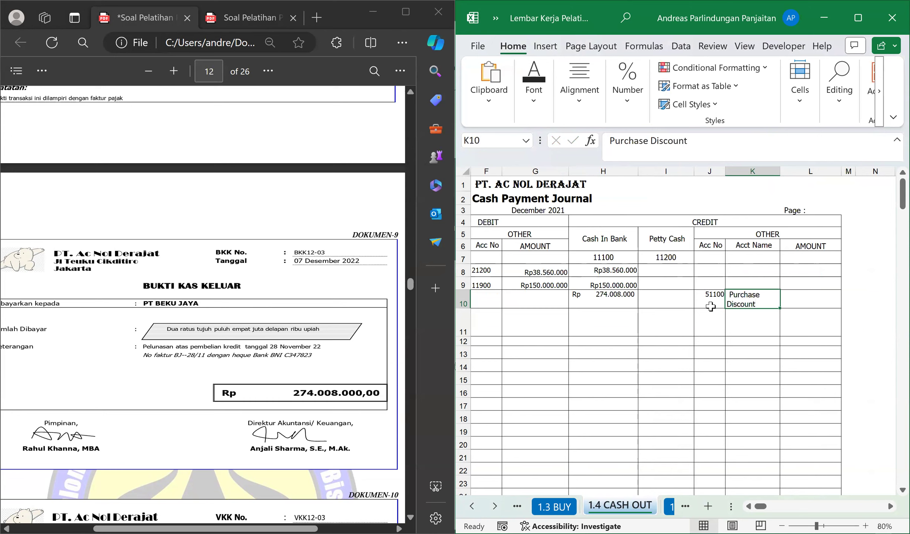
{"action": "key", "text": "Tab"}
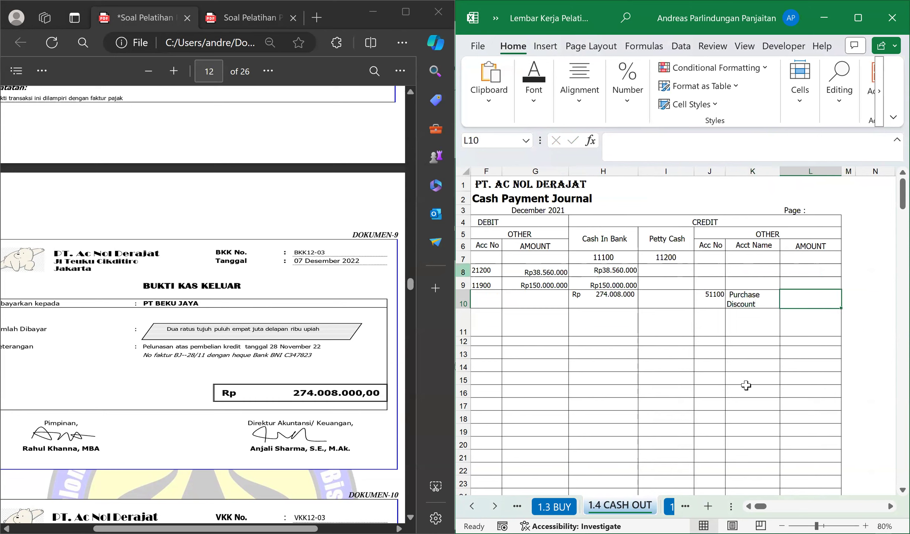
Calculate the purchase discount amount in L10 as Accounts Payable minus Cash In Bank with =E10-H10.
{"action": "left_click_drag", "start_coordinate": [761, 507], "coordinate": [759, 511]}
{"action": "left_click", "coordinate": [702, 303]}
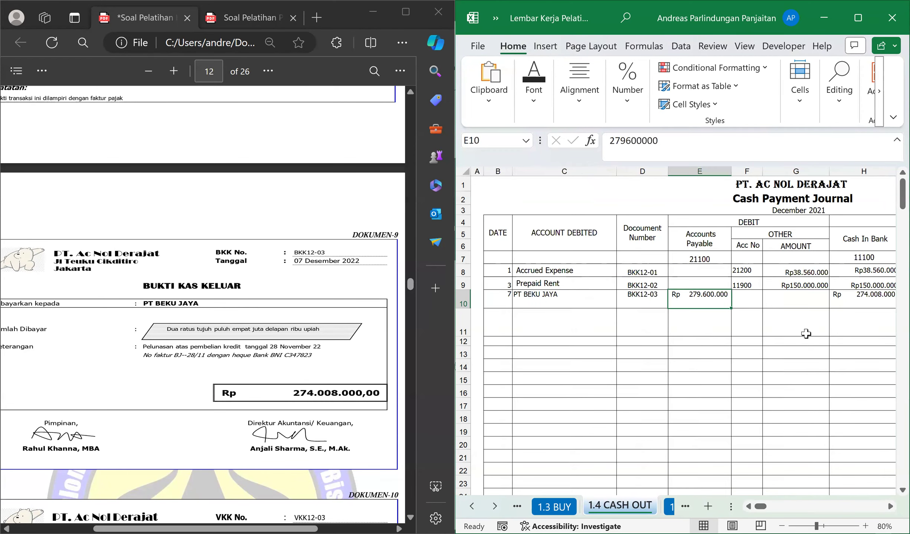
{"action": "key", "text": "Right"}
{"action": "key", "text": "Right"}
{"action": "key", "text": "Right"}
{"action": "key", "text": "Right"}
{"action": "key", "text": "Right"}
{"action": "key", "text": "Right"}
{"action": "key", "text": "Right"}
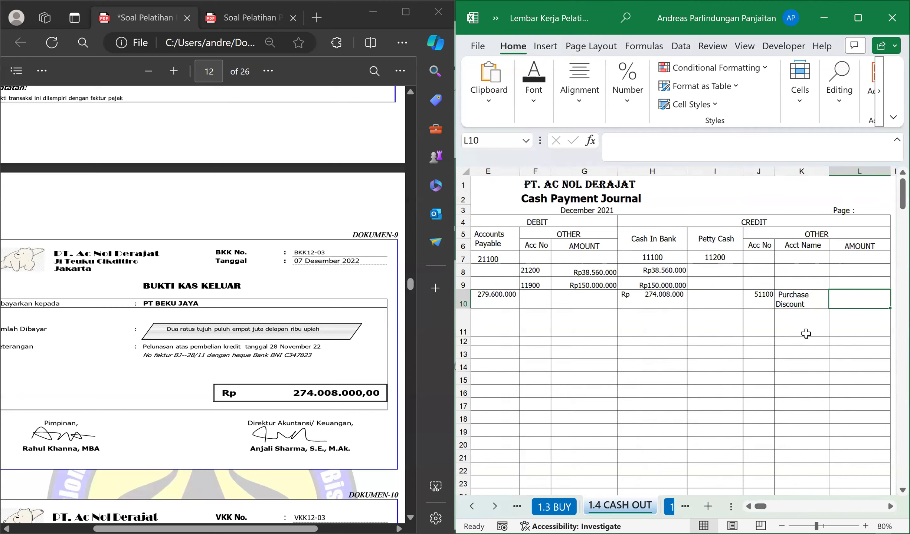
{"action": "type", "text": "="}
{"action": "key", "text": "Left"}
{"action": "key", "text": "Left"}
{"action": "key", "text": "Left"}
{"action": "key", "text": "Left"}
{"action": "key", "text": "Left"}
{"action": "key", "text": "Left"}
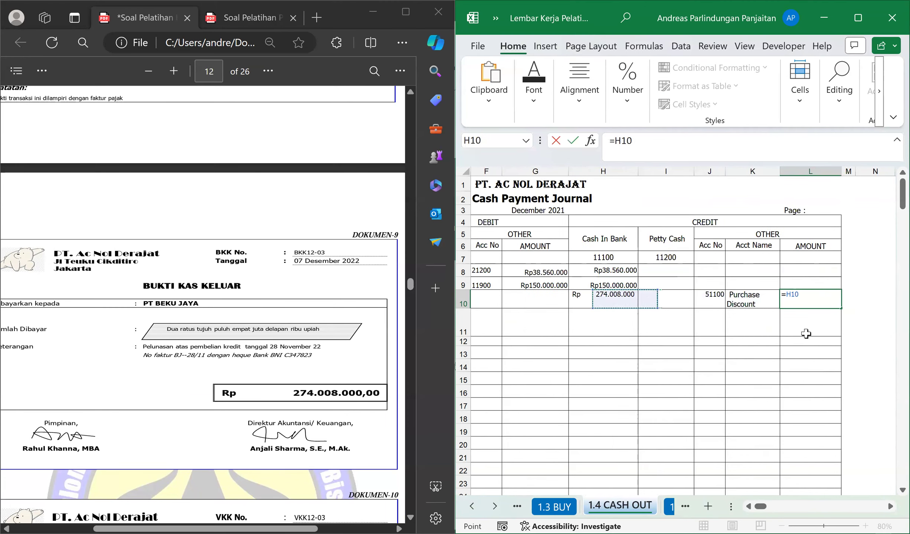
{"action": "key", "text": "Left"}
{"action": "key", "text": "Left"}
{"action": "key", "text": "Right"}
{"action": "type", "text": "-"}
{"action": "key", "text": "Left"}
{"action": "key", "text": "Left"}
{"action": "key", "text": "Left"}
{"action": "key", "text": "Left"}
{"action": "key", "text": "Return"}
{"action": "key", "text": "Up"}
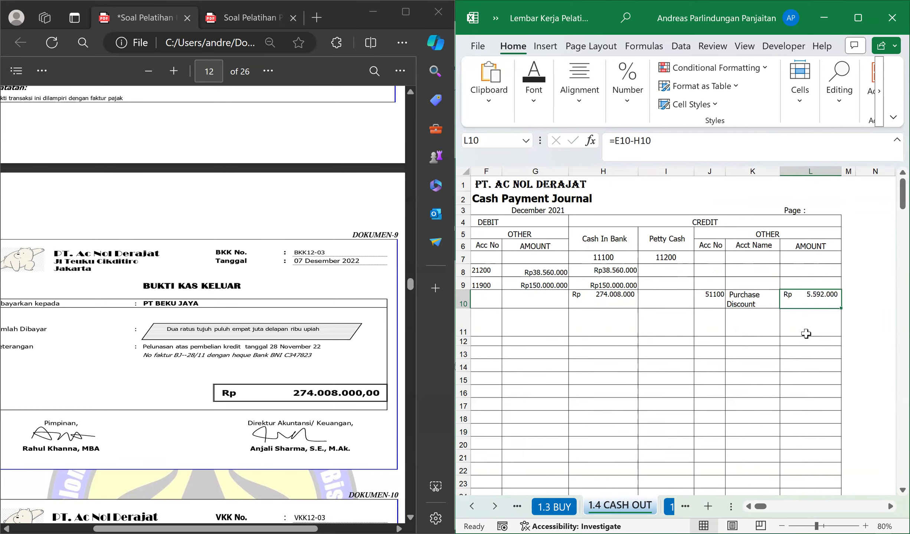
Try to calculate the purchase discount in L10 from the payable balance with =2*E10.
{"action": "type", "text": "="}
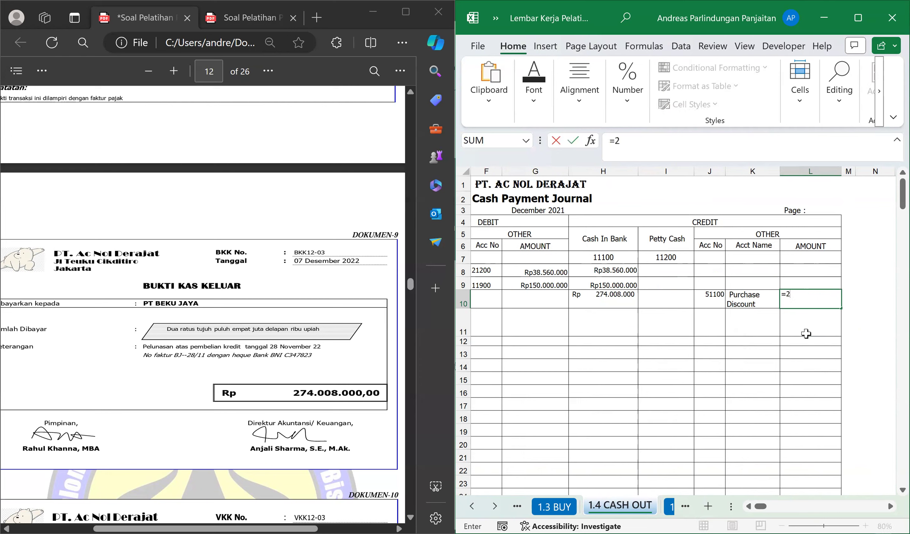
{"action": "type", "text": "2*"}
{"action": "key", "text": "Left"}
{"action": "key", "text": "Left"}
{"action": "key", "text": "Left"}
{"action": "key", "text": "Left"}
{"action": "key", "text": "Left"}
{"action": "key", "text": "Left"}
{"action": "key", "text": "Left"}
{"action": "key", "text": "Left"}
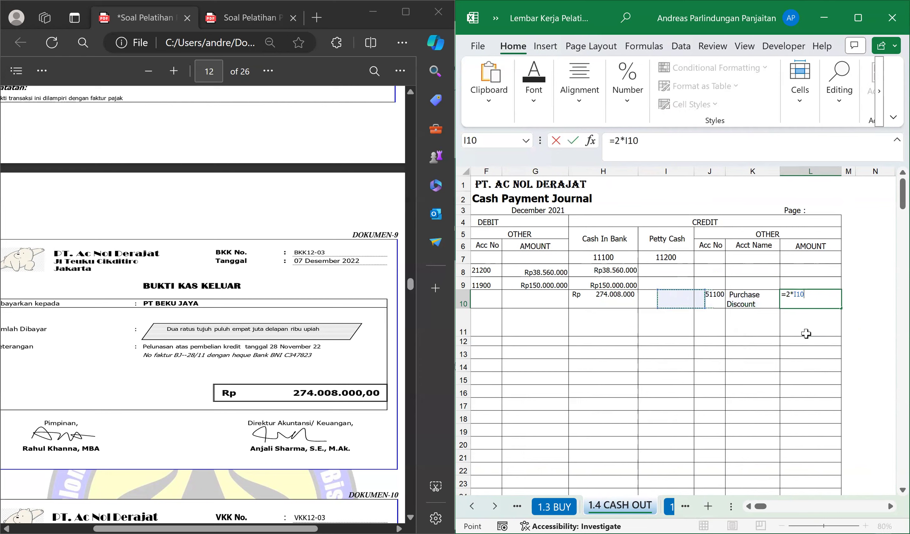
{"action": "key", "text": "Right"}
{"action": "key", "text": "Return"}
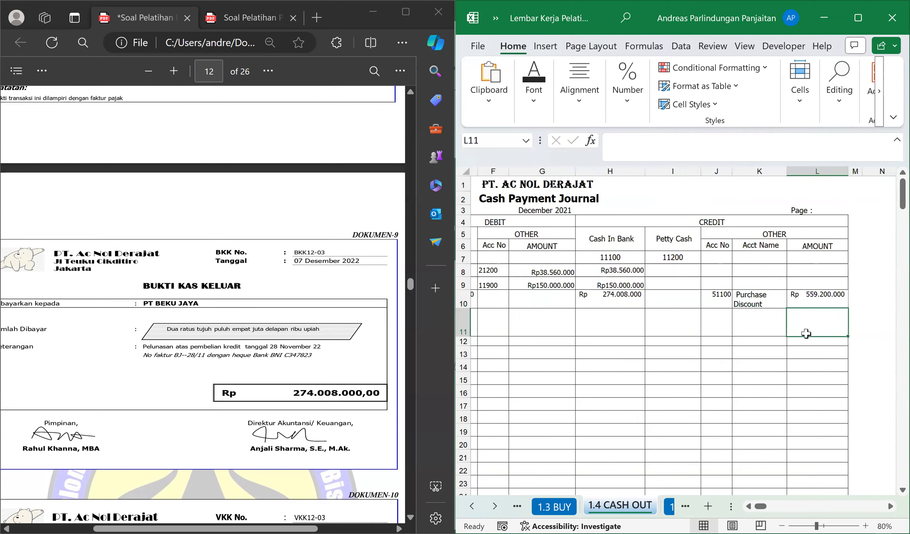
Check the Accounts Payable, Cash In Bank and Purchase Discount entries across row 10.
{"action": "key", "text": "Up"}
{"action": "key", "text": "Left"}
{"action": "key", "text": "Left"}
{"action": "key", "text": "Left"}
{"action": "key", "text": "Left"}
{"action": "key", "text": "Left"}
{"action": "key", "text": "Left"}
{"action": "key", "text": "Left"}
{"action": "key", "text": "Left"}
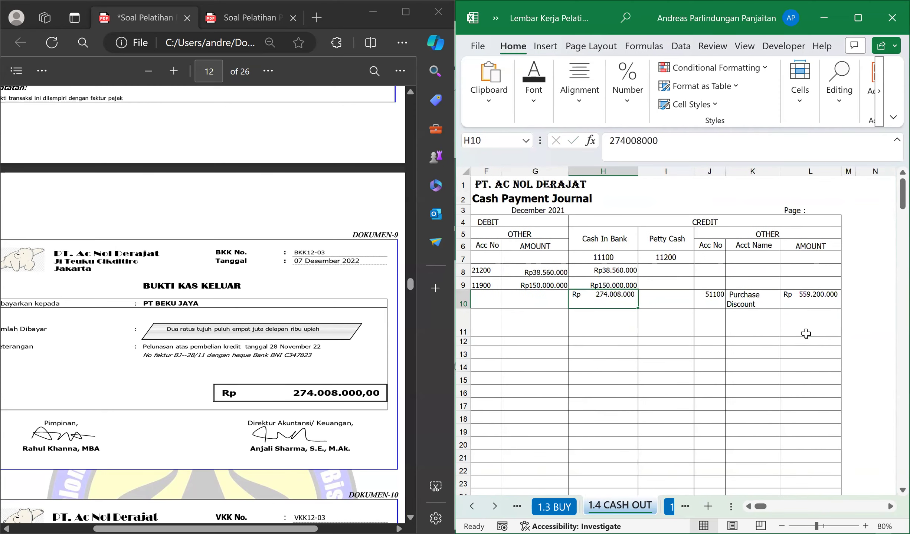
{"action": "key", "text": "Right"}
{"action": "key", "text": "Right"}
{"action": "key", "text": "Right"}
{"action": "key", "text": "Right"}
{"action": "key", "text": "Right"}
{"action": "key", "text": "Right"}
{"action": "key", "text": "Right"}
{"action": "key", "text": "Right"}
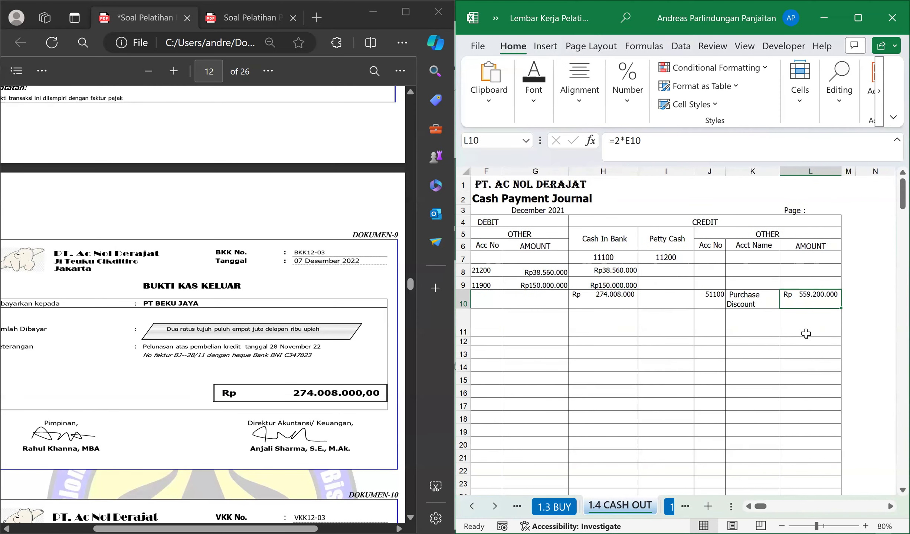
{"action": "key", "text": "Left"}
{"action": "key", "text": "Left"}
{"action": "key", "text": "Left"}
{"action": "key", "text": "Left"}
{"action": "key", "text": "Left"}
{"action": "key", "text": "Left"}
{"action": "key", "text": "Left"}
{"action": "key", "text": "Left"}
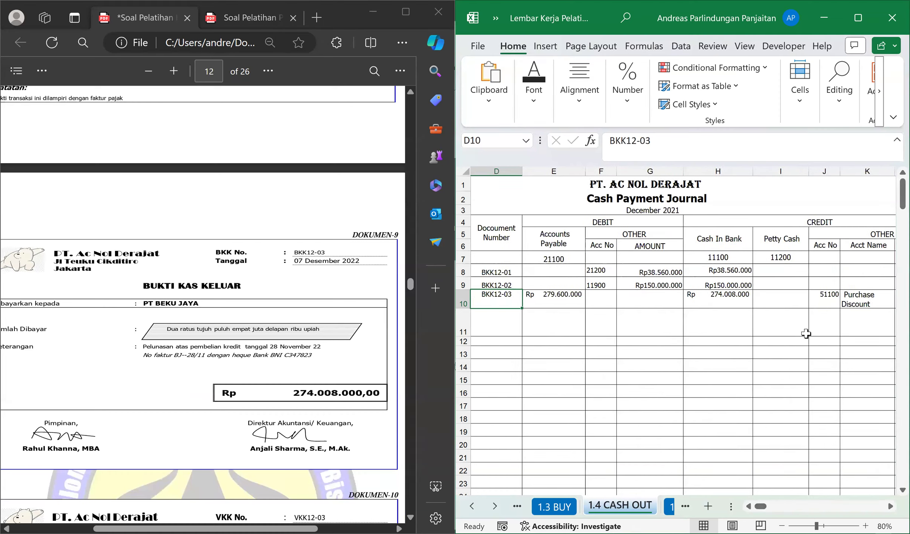
{"action": "key", "text": "Left"}
{"action": "key", "text": "Right"}
{"action": "key", "text": "Right"}
{"action": "key", "text": "Right"}
{"action": "key", "text": "Right"}
{"action": "key", "text": "Right"}
{"action": "key", "text": "Right"}
{"action": "key", "text": "Right"}
{"action": "key", "text": "Right"}
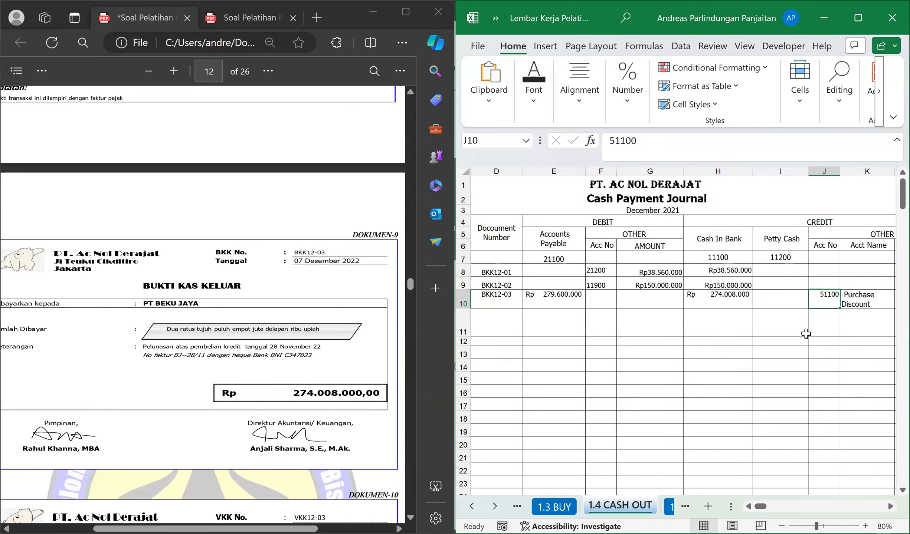
{"action": "key", "text": "Right"}
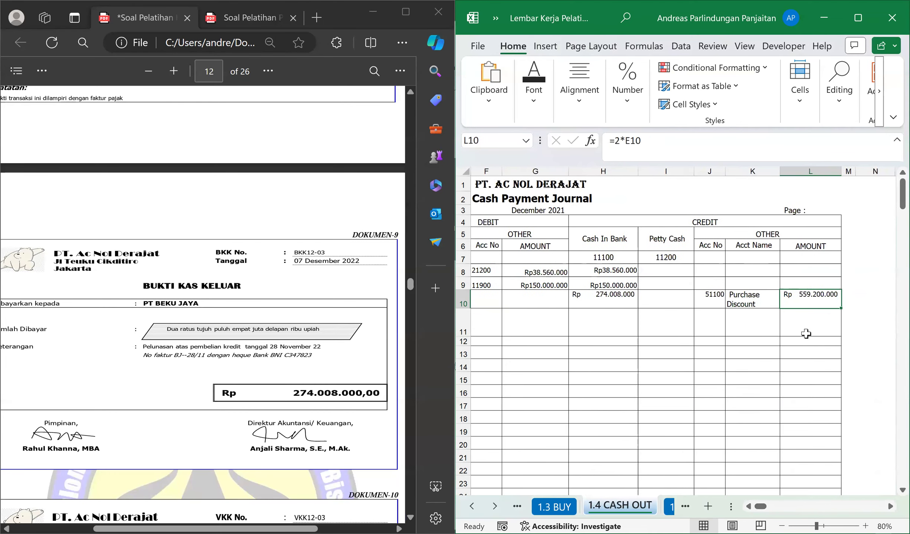
Replace the purchase discount formula in L10 with 2% of the Accounts Payable amount, =2%*E10.
{"action": "type", "text": "="}
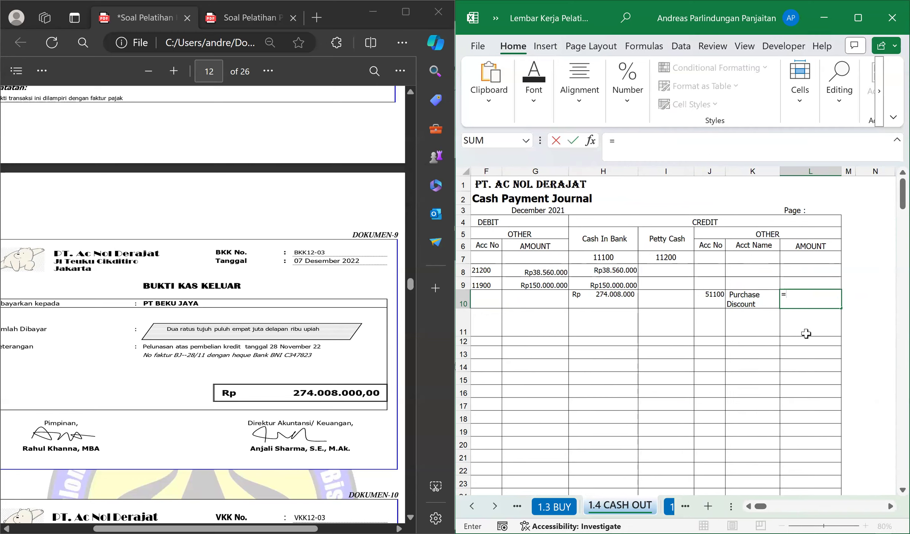
{"action": "type", "text": "2%*"}
{"action": "key", "text": "Left"}
{"action": "key", "text": "Left"}
{"action": "key", "text": "Left"}
{"action": "key", "text": "Left"}
{"action": "key", "text": "Left"}
{"action": "key", "text": "Left"}
{"action": "key", "text": "Left"}
{"action": "key", "text": "Left"}
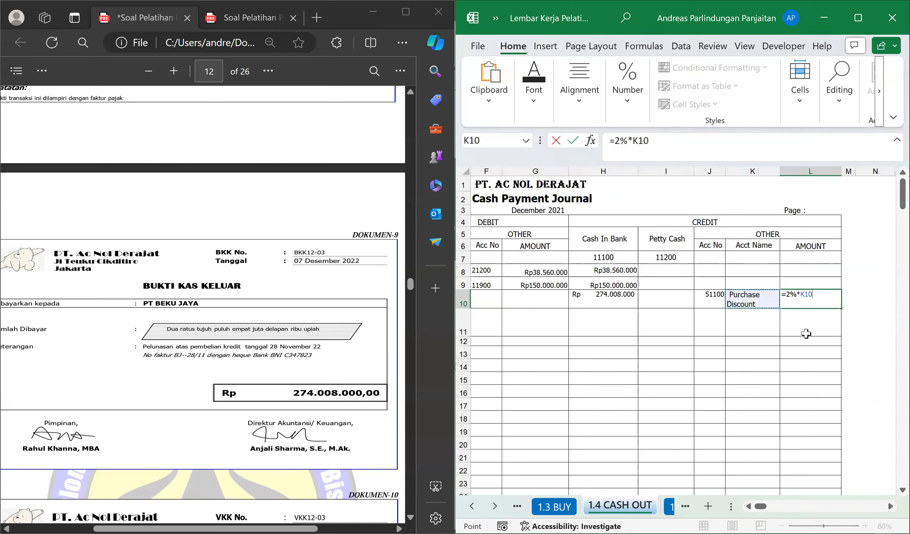
{"action": "key", "text": "Right"}
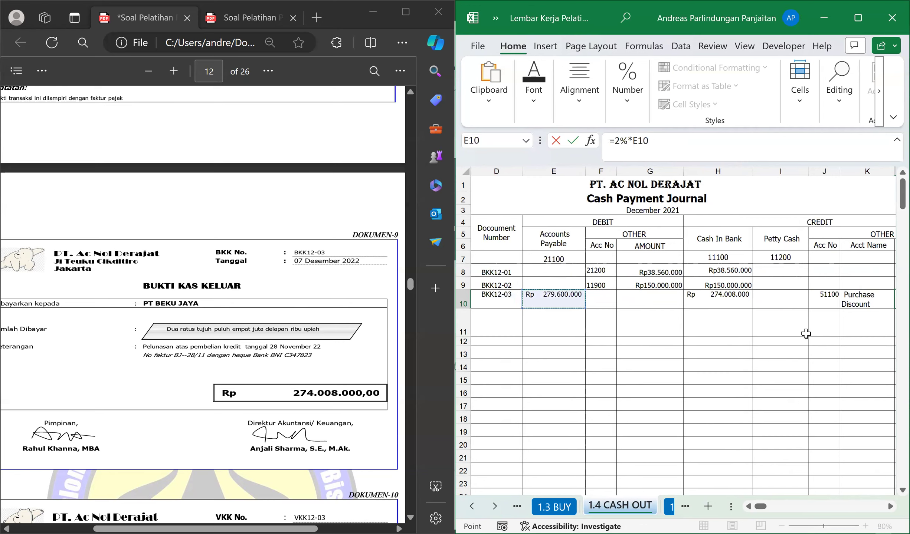
{"action": "key", "text": "Return"}
{"action": "key", "text": "Up"}
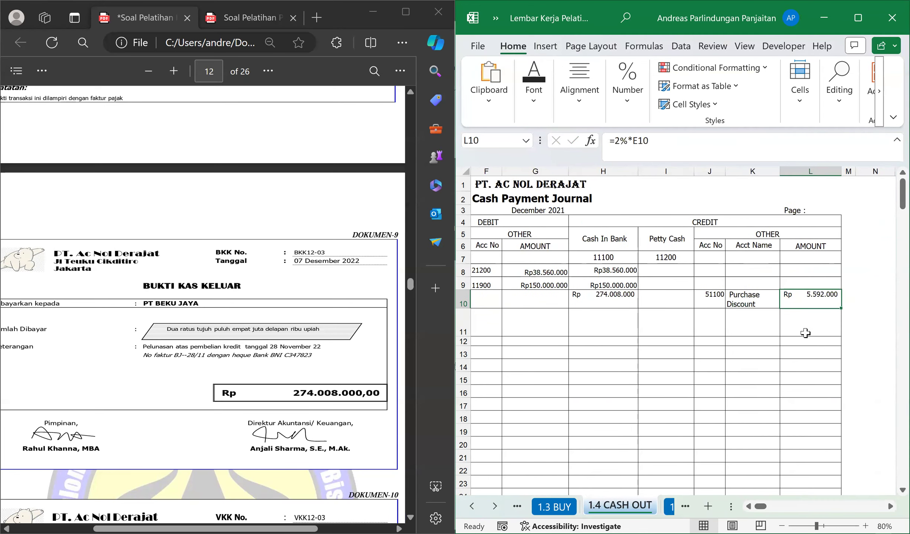
Review the BKK12-03 entry across row 10 of the Cash Payment Journal.
{"action": "key", "text": "Left"}
{"action": "key", "text": "Left"}
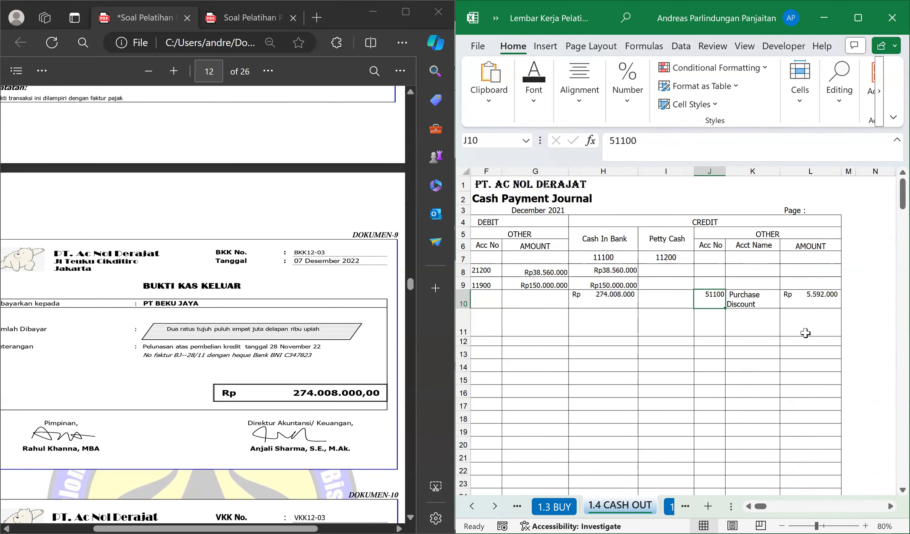
{"action": "key", "text": "Home"}
{"action": "key", "text": "Right"}
{"action": "key", "text": "Right"}
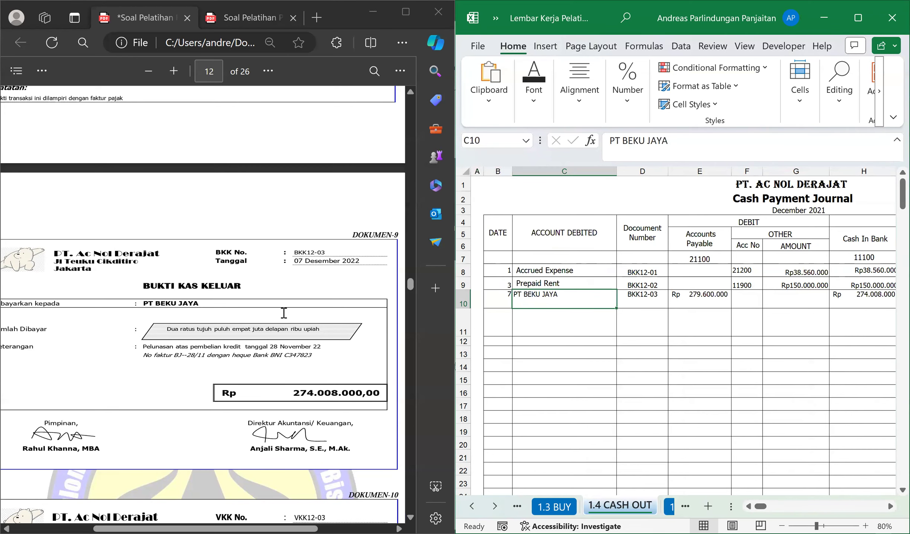
Draw a blue freehand mark on petty cash voucher VKK12-03 in the blank area below its description label.
{"action": "scroll", "coordinate": [284, 313], "scroll_direction": "down", "scroll_amount": 3}
{"action": "scroll", "coordinate": [281, 323], "scroll_direction": "down", "scroll_amount": 5}
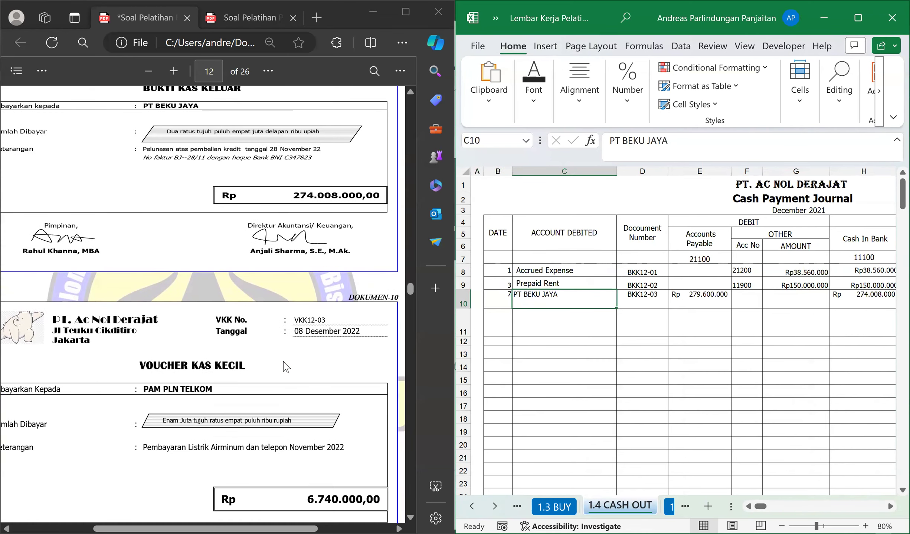
{"action": "scroll", "coordinate": [285, 364], "scroll_direction": "up", "scroll_amount": 5}
{"action": "scroll", "coordinate": [284, 334], "scroll_direction": "down", "scroll_amount": 7}
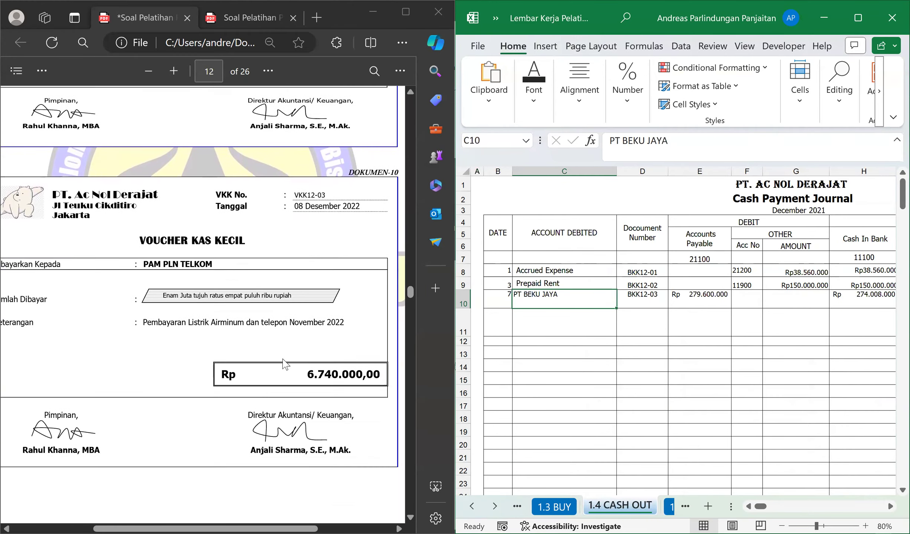
{"action": "left_click", "coordinate": [51, 67]}
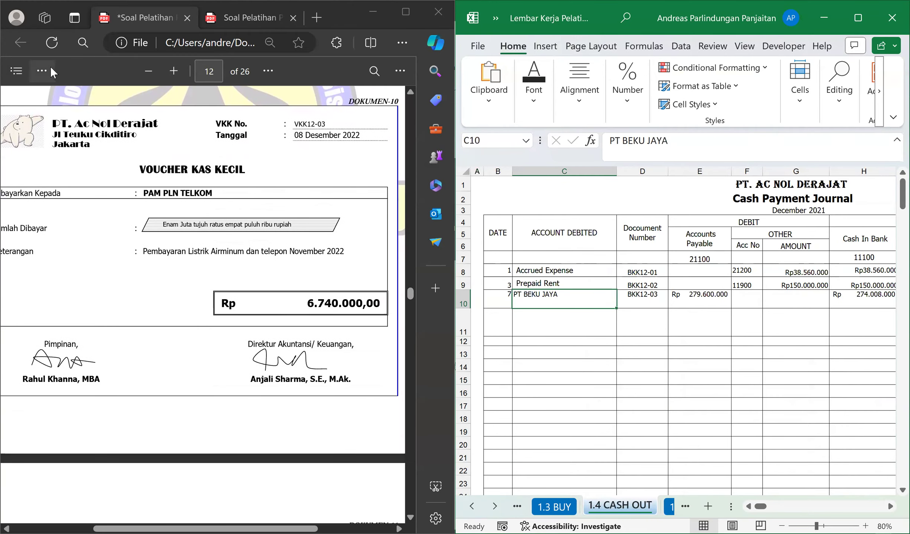
{"action": "left_click", "coordinate": [79, 119]}
{"action": "mouse_move", "coordinate": [71, 271]}
{"action": "left_mouse_down"}
{"action": "mouse_move", "coordinate": [118, 257]}
{"action": "mouse_move", "coordinate": [99, 255]}
{"action": "mouse_move", "coordinate": [94, 273]}
{"action": "mouse_move", "coordinate": [79, 265]}
{"action": "left_mouse_up"}
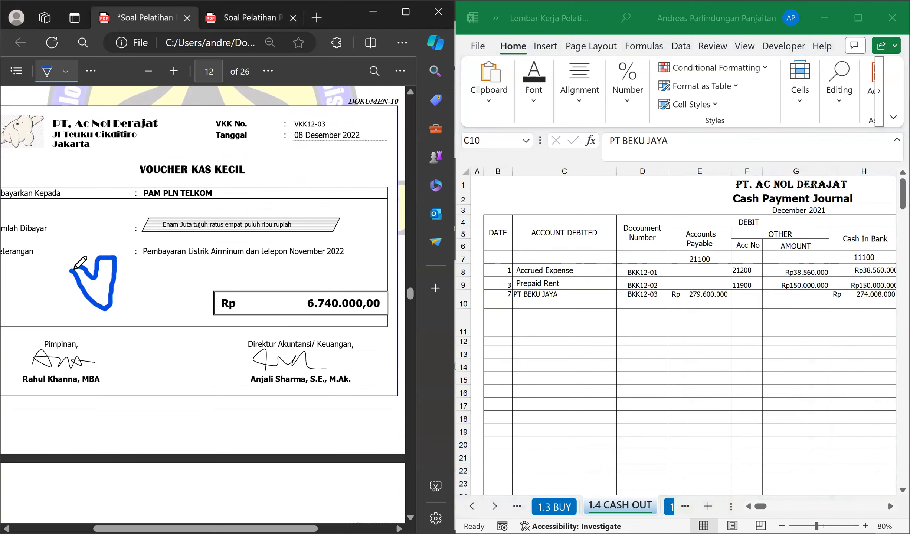
{"action": "left_click", "coordinate": [44, 73]}
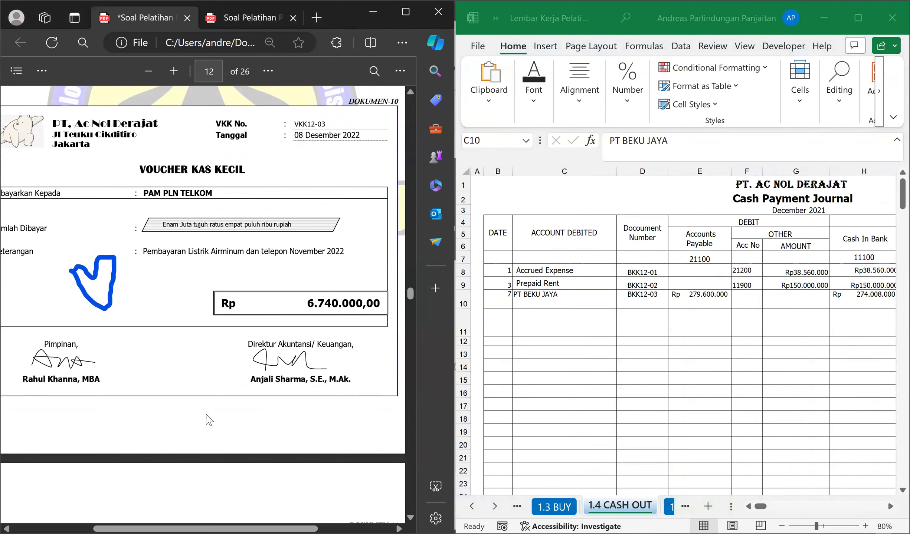
Start the entry for the tax payment voucher in row 11 with date 9 and document number BKK12-04.
{"action": "scroll", "coordinate": [207, 419], "scroll_direction": "down", "scroll_amount": 8}
{"action": "scroll", "coordinate": [178, 355], "scroll_direction": "down", "scroll_amount": 2}
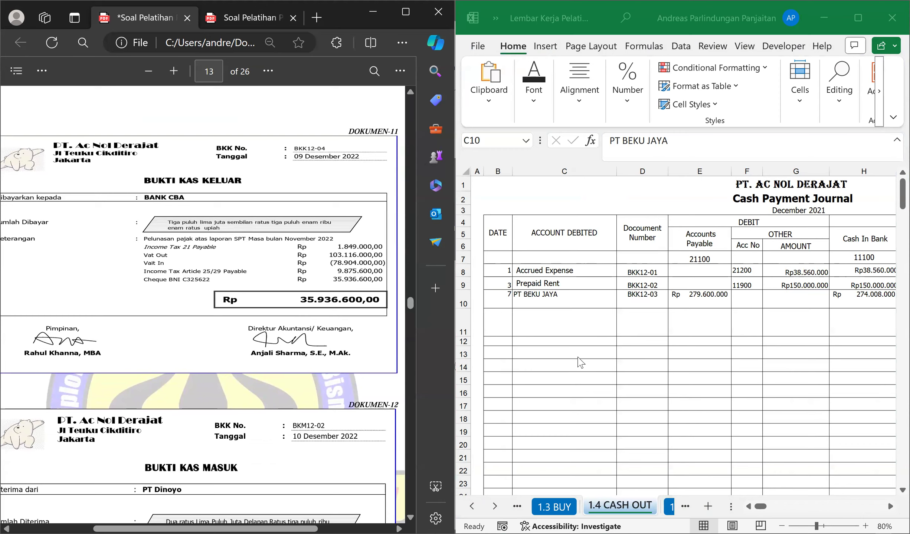
{"action": "left_click", "coordinate": [507, 318]}
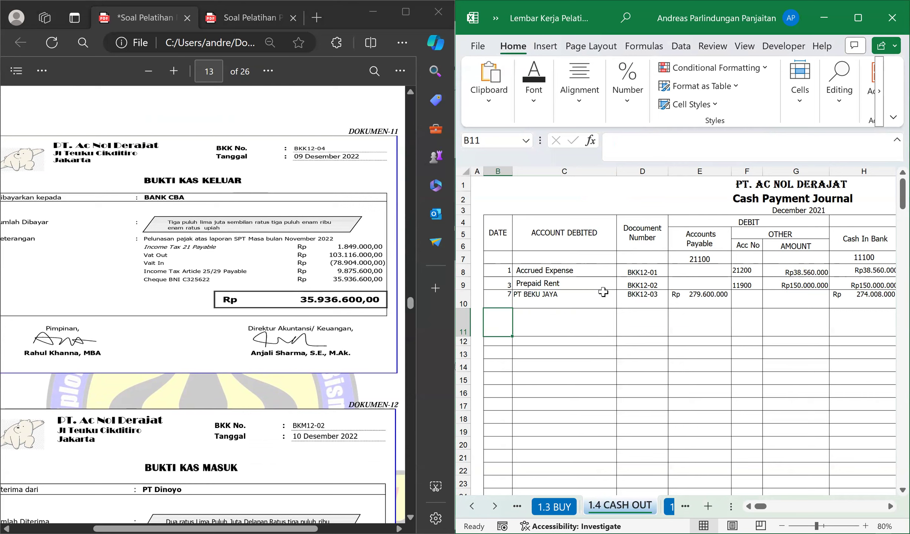
{"action": "type", "text": "9"}
{"action": "key", "text": "Tab"}
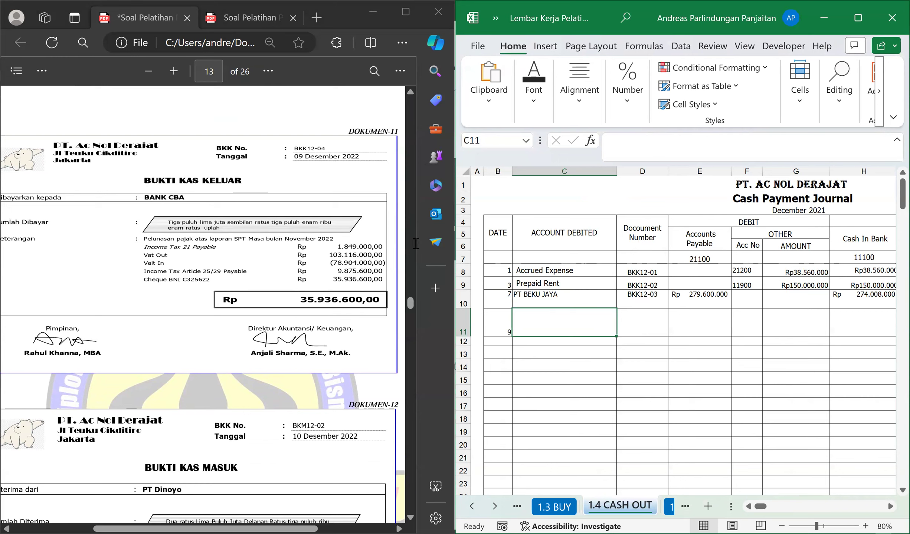
{"action": "left_click", "coordinate": [645, 322]}
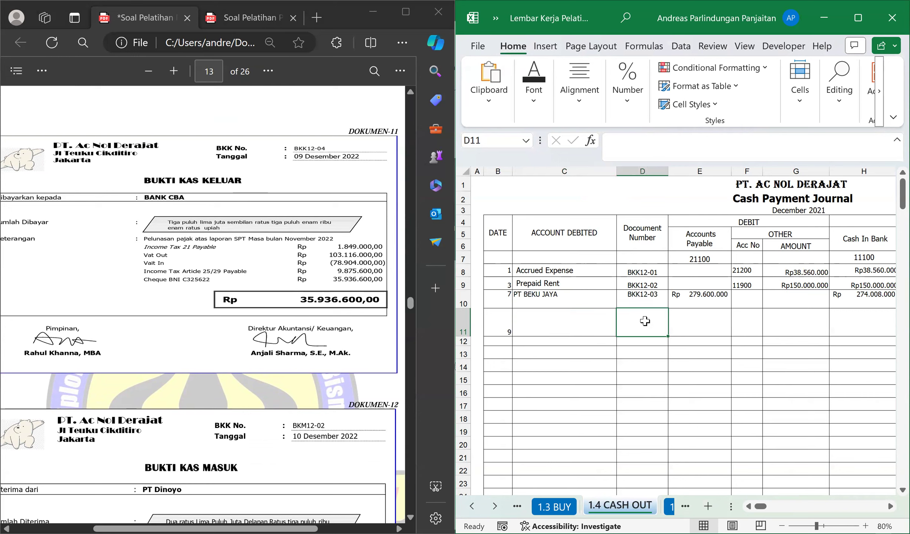
{"action": "type", "text": "BKK12-"}
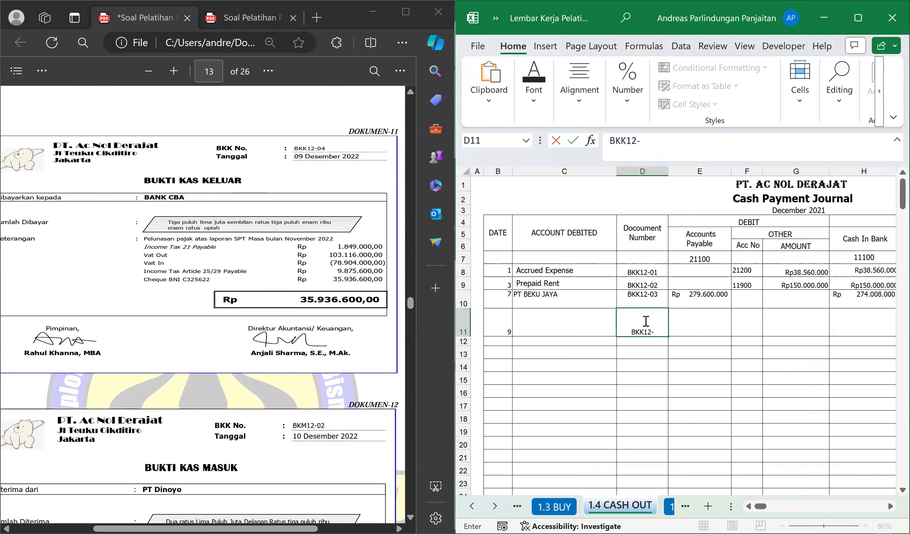
{"action": "type", "text": "04"}
{"action": "key", "text": "Return"}
{"action": "key", "text": "Up"}
{"action": "key", "text": "Left"}
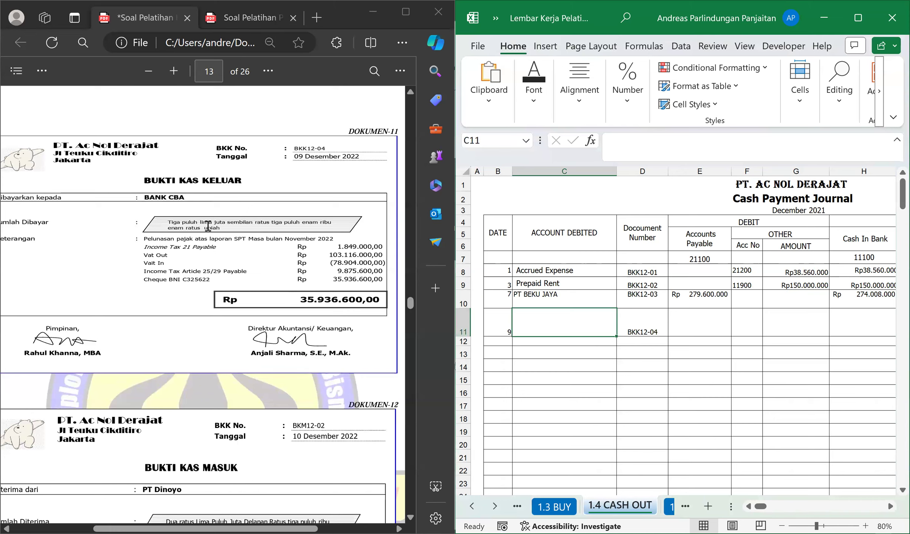
Enter Income Tax 21 Payable as the account debited in C11, matching the first item on voucher BKK12-04.
{"action": "left_click_drag", "start_coordinate": [220, 249], "coordinate": [145, 248]}
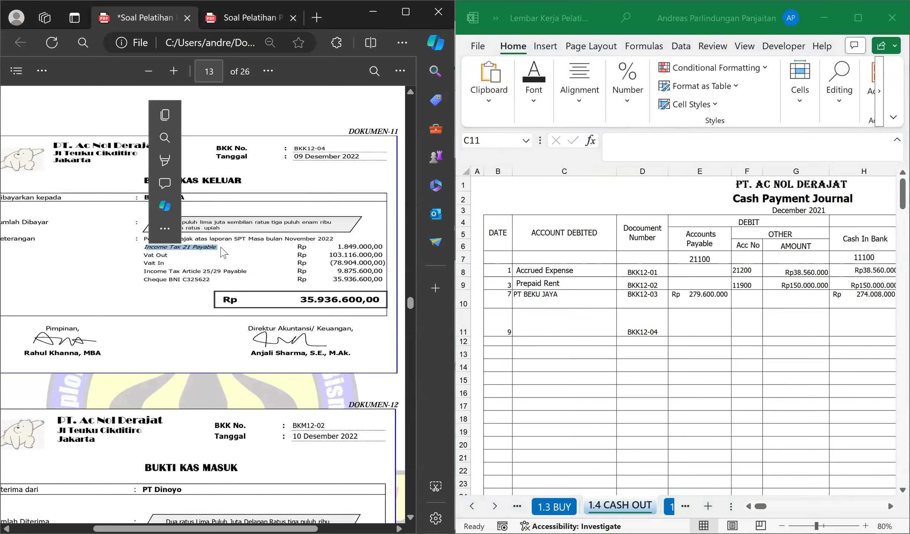
{"action": "left_click", "coordinate": [556, 325]}
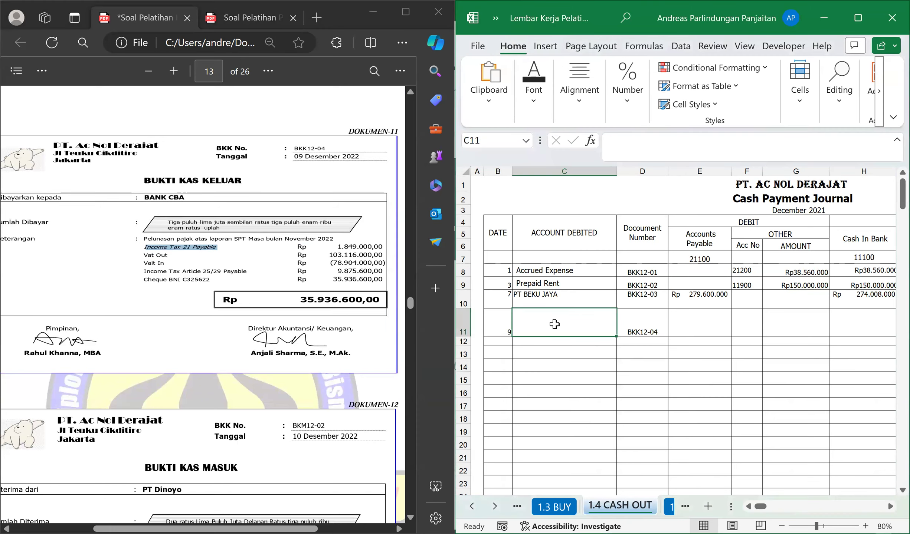
{"action": "type", "text": "Income Tax"}
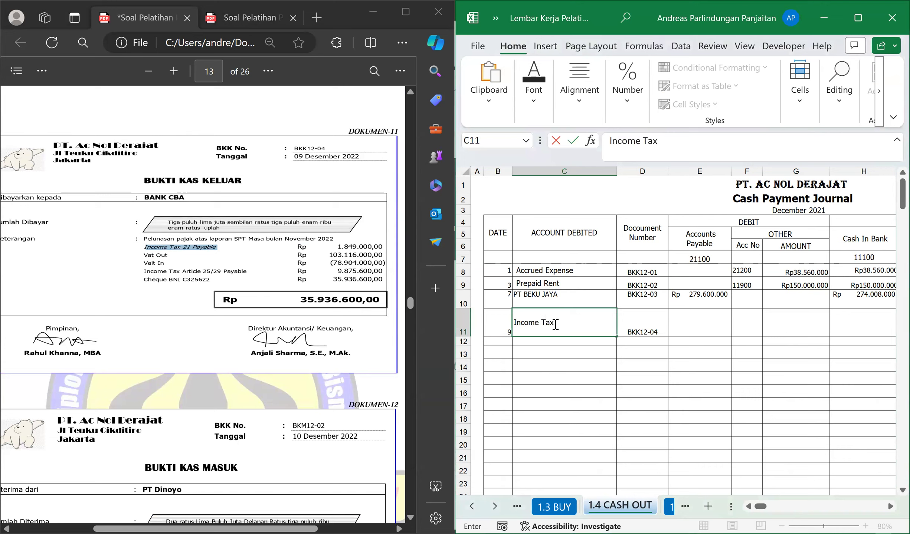
{"action": "type", "text": " 21 Payab"}
{"action": "key", "text": "Return"}
Look up the Income Tax Payable 21 account in the trial balance PDF and enter its number, 21301, in F11.
{"action": "key", "text": "Up"}
{"action": "key", "text": "Right"}
{"action": "key", "text": "Right"}
{"action": "key", "text": "Right"}
{"action": "key", "text": "Left"}
{"action": "key", "text": "Right"}
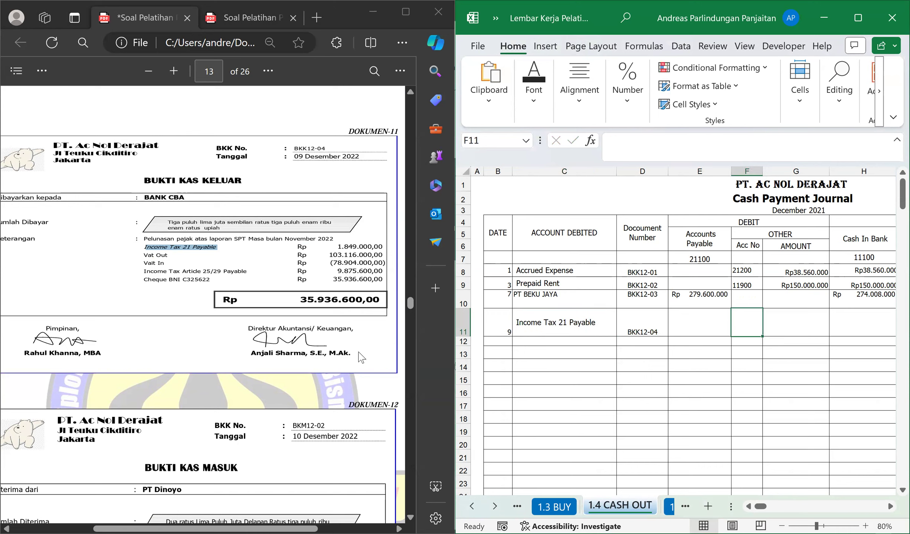
{"action": "left_click", "coordinate": [199, 285]}
{"action": "key", "text": "ctrl+Tab"}
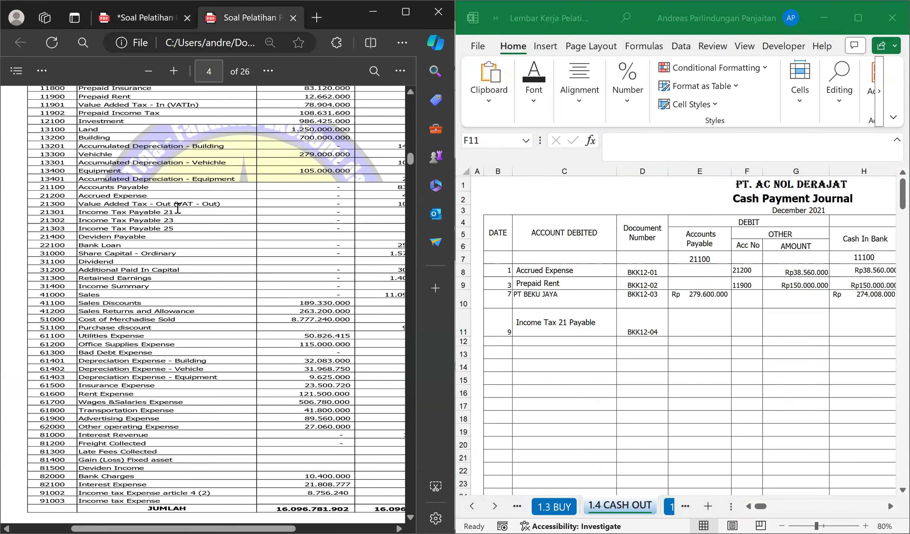
{"action": "left_click", "coordinate": [753, 320]}
{"action": "type", "text": "21301"}
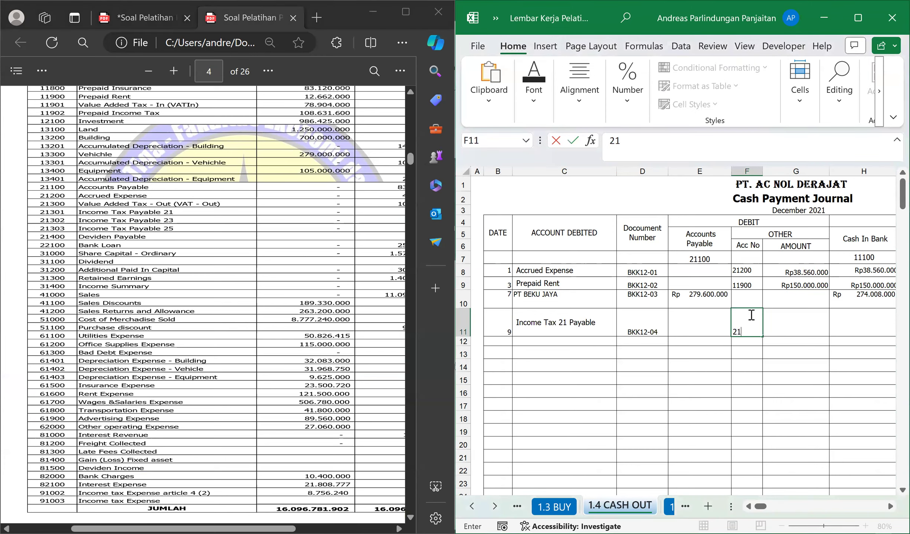
{"action": "key", "text": "Return"}
{"action": "left_click", "coordinate": [750, 314]}
{"action": "key", "text": "Tab"}
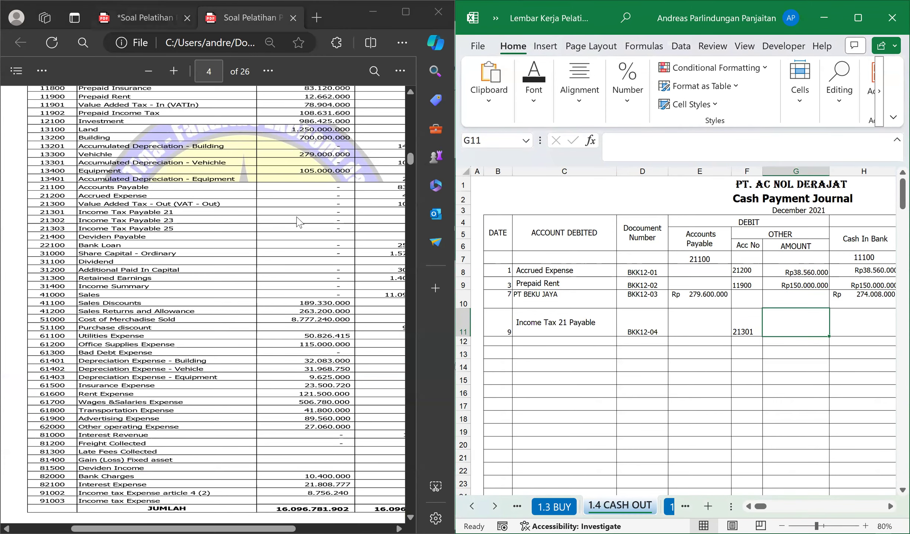
Return to voucher BKK12-04 and enter its Income Tax 21 amount, 1849000, in G11.
{"action": "left_click", "coordinate": [148, 17]}
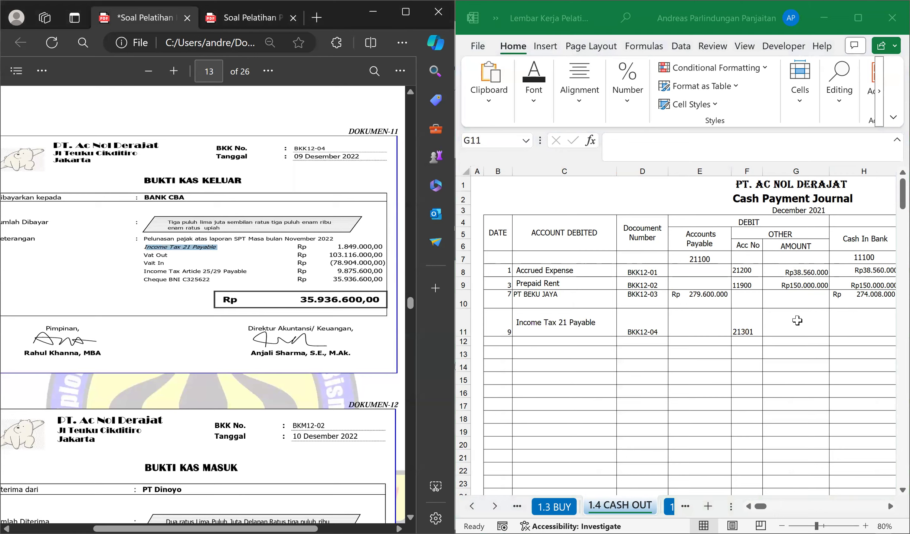
{"action": "left_click", "coordinate": [797, 321]}
{"action": "type", "text": "1849000"}
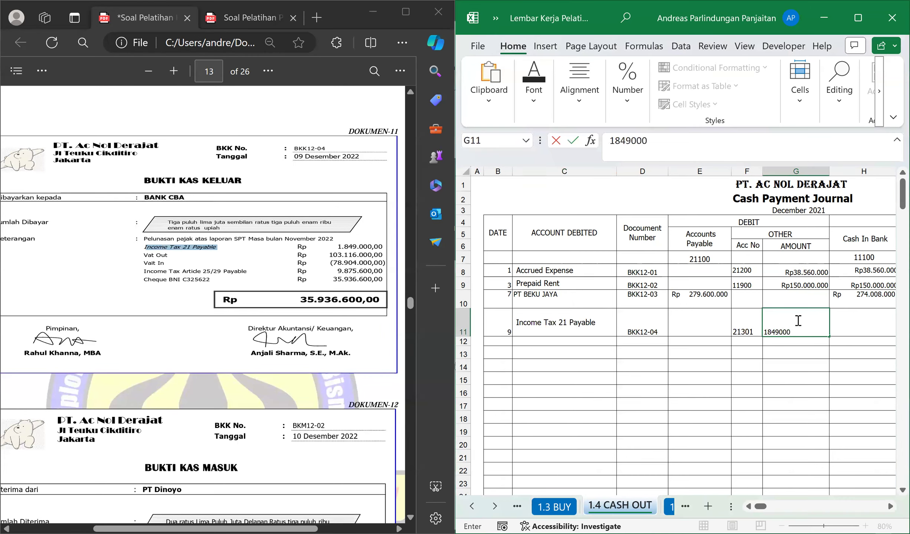
{"action": "key", "text": "Left"}
{"action": "key", "text": "Left"}
{"action": "key", "text": "Left"}
{"action": "key", "text": "Left"}
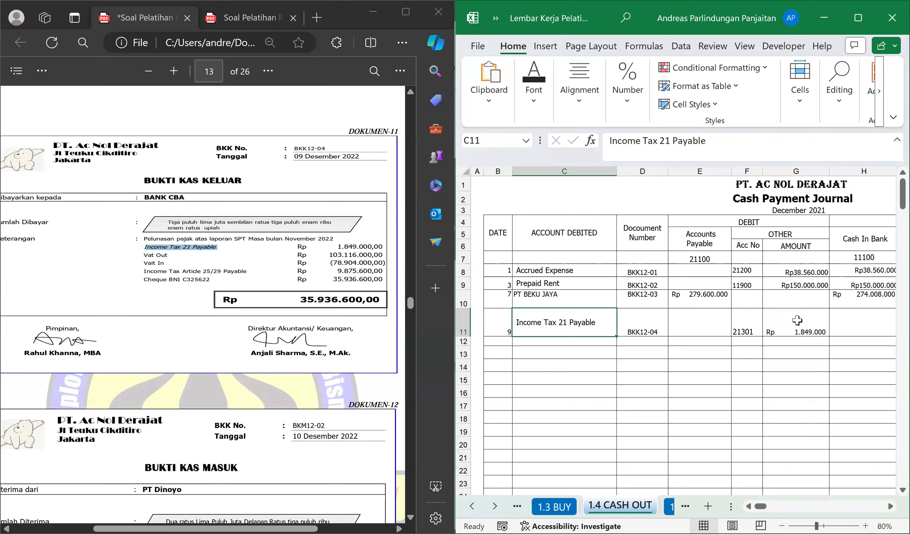
Enter Vat Out as the next account debited in C12, following the voucher's second item.
{"action": "key", "text": "Down"}
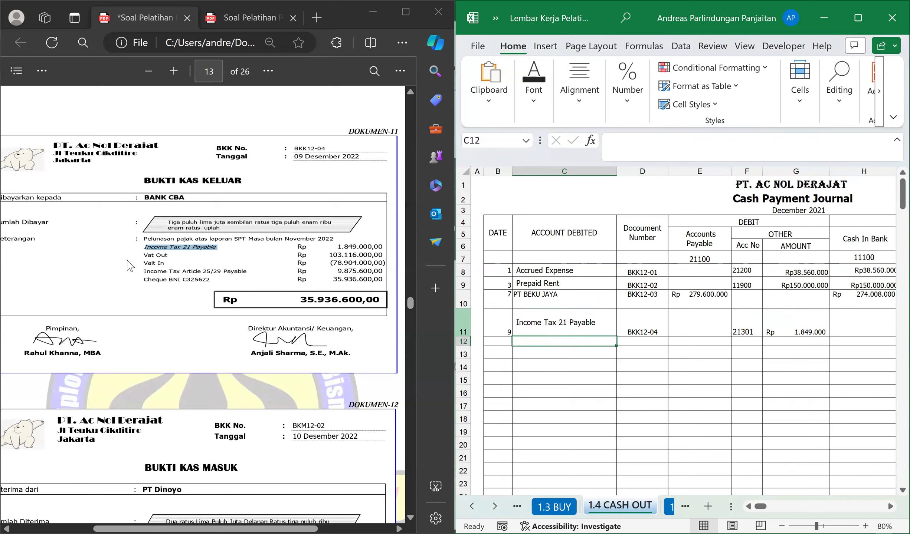
{"action": "left_click", "coordinate": [255, 251]}
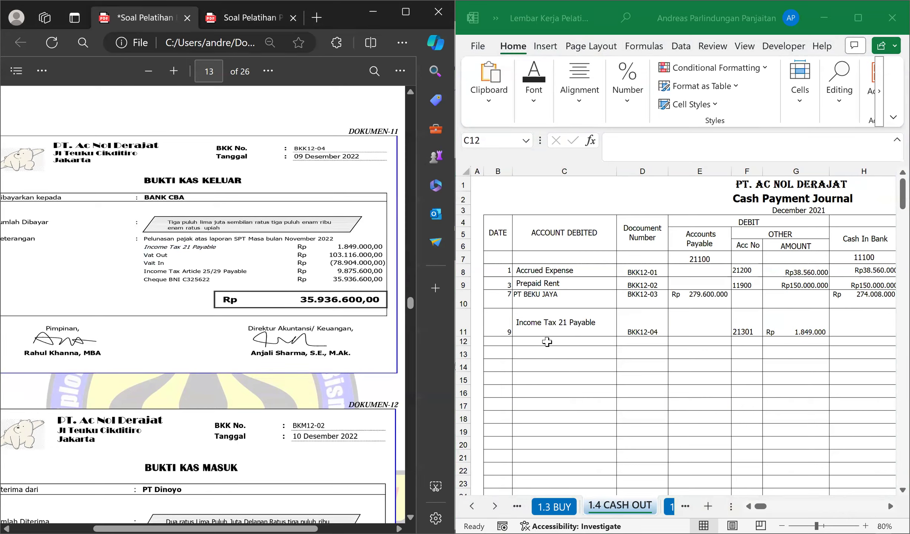
{"action": "left_click", "coordinate": [547, 341]}
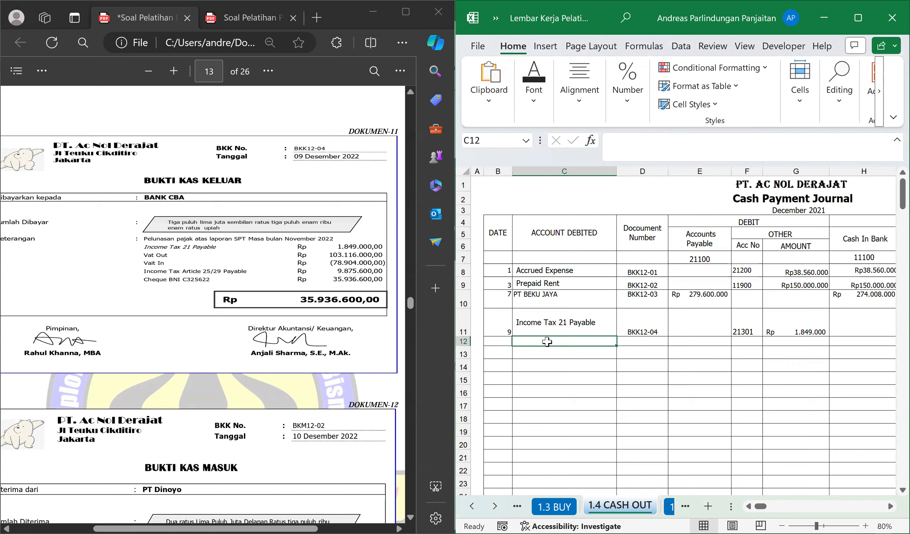
{"action": "type", "text": "Vat Out"}
{"action": "key", "text": "Return"}
Look up the Value Added Tax - Out account in the trial balance PDF and enter its number, 21300, in F12.
{"action": "key", "text": "Up"}
{"action": "key", "text": "Right"}
{"action": "key", "text": "Right"}
{"action": "key", "text": "Right"}
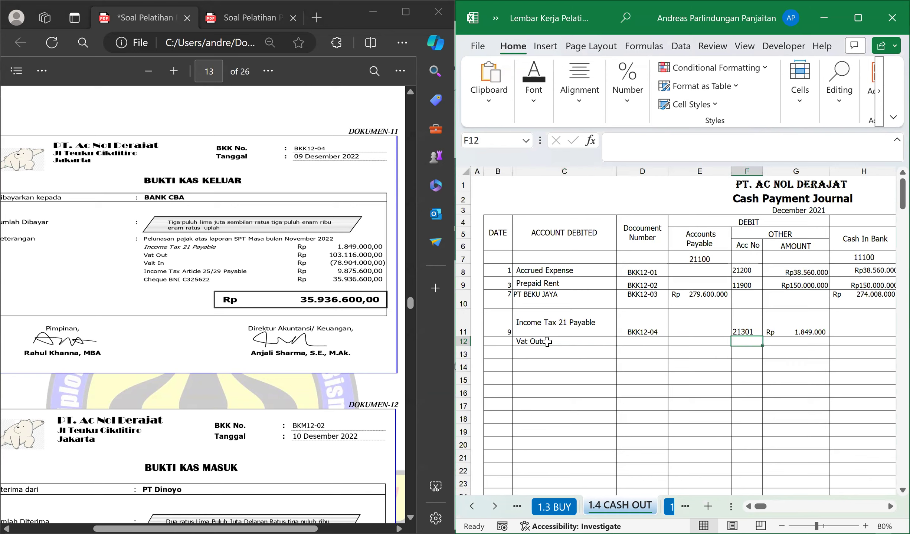
{"action": "left_click", "coordinate": [629, 330]}
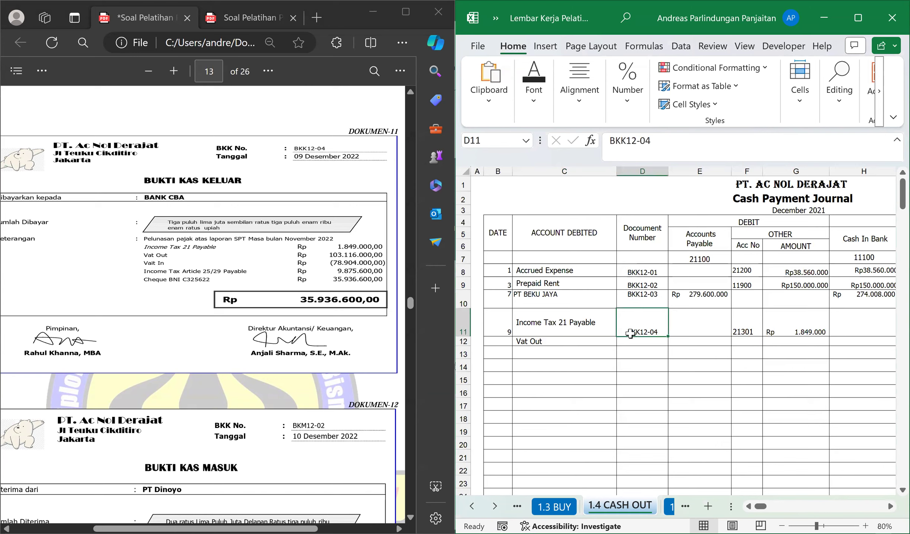
{"action": "left_click", "coordinate": [742, 354]}
{"action": "left_click", "coordinate": [746, 341]}
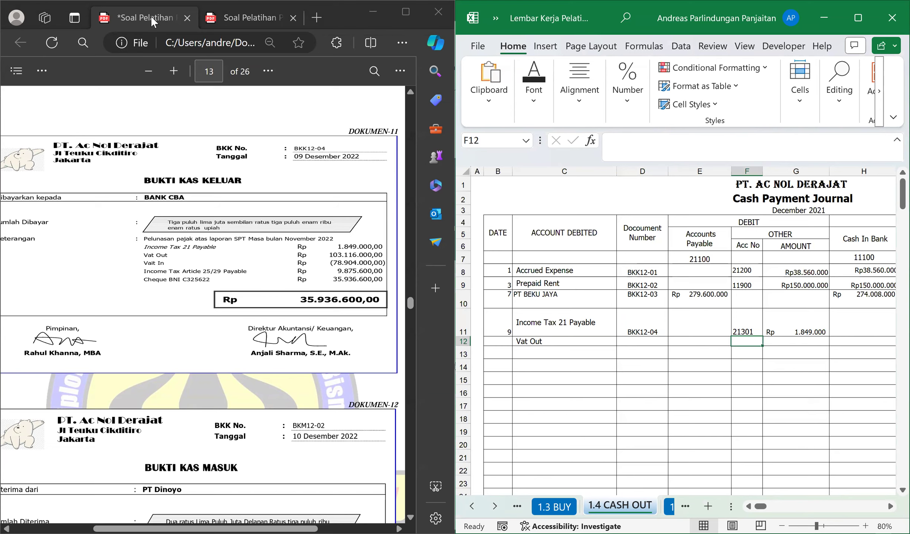
{"action": "key", "text": "ctrl+Tab"}
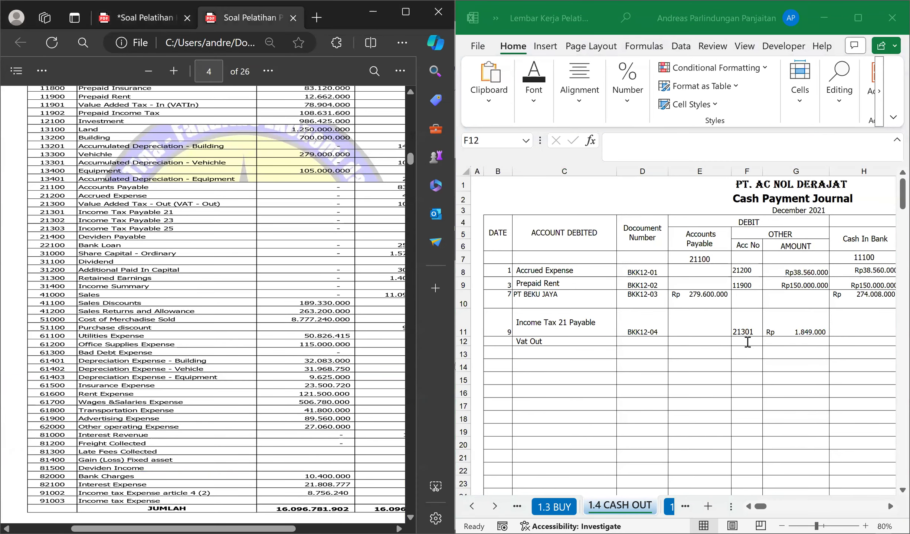
{"action": "left_click", "coordinate": [747, 342]}
{"action": "type", "text": "21300"}
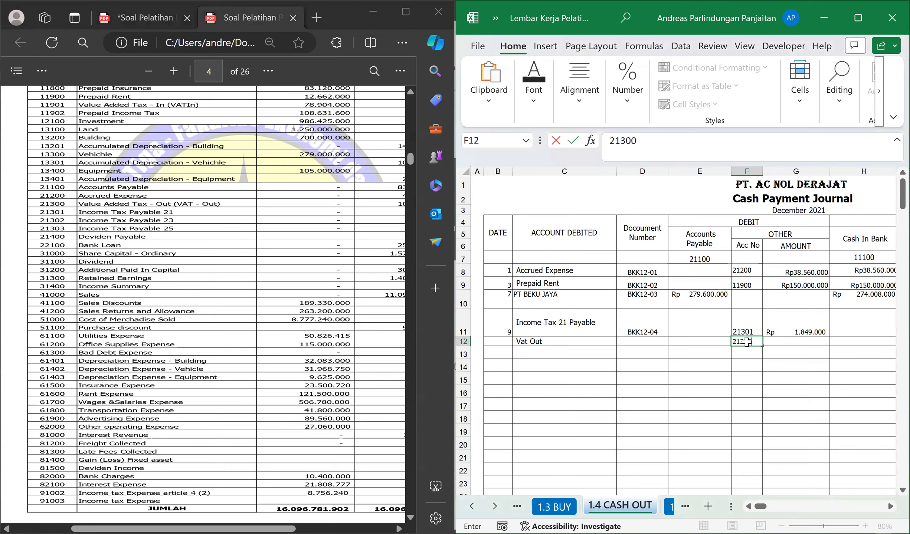
{"action": "key", "text": "Tab"}
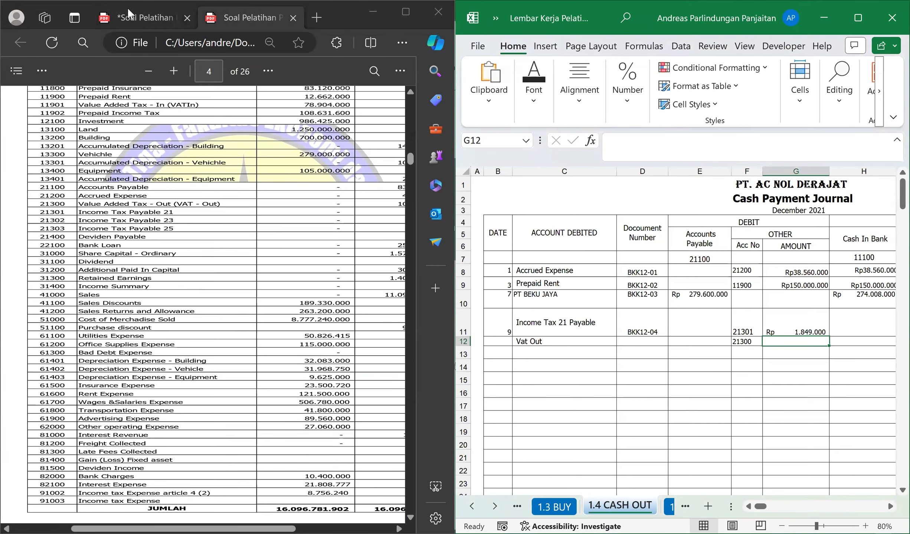
Return to voucher BKK12-04 and enter its Vat Out amount, 103.116.000, in G12.
{"action": "left_click", "coordinate": [332, 255]}
{"action": "key", "text": "ctrl+Tab"}
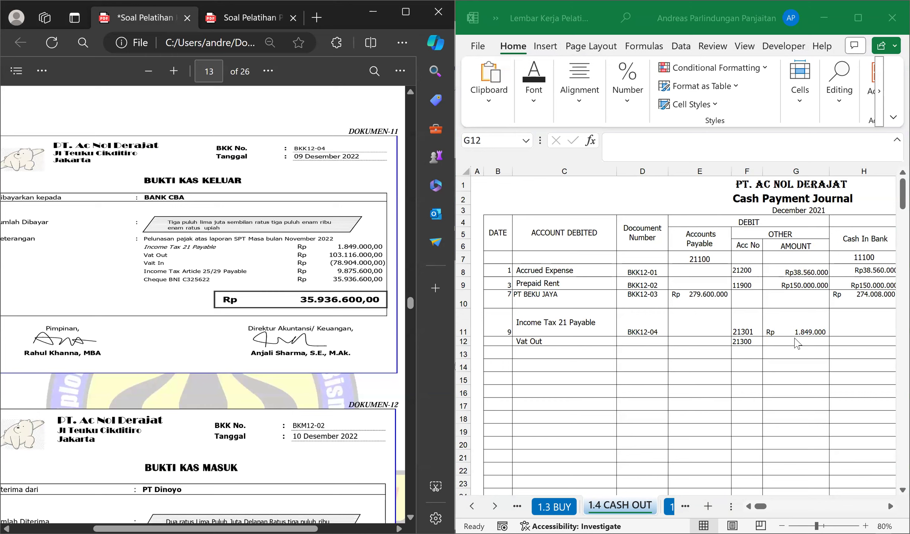
{"action": "left_click", "coordinate": [796, 341]}
{"action": "type", "text": "103"}
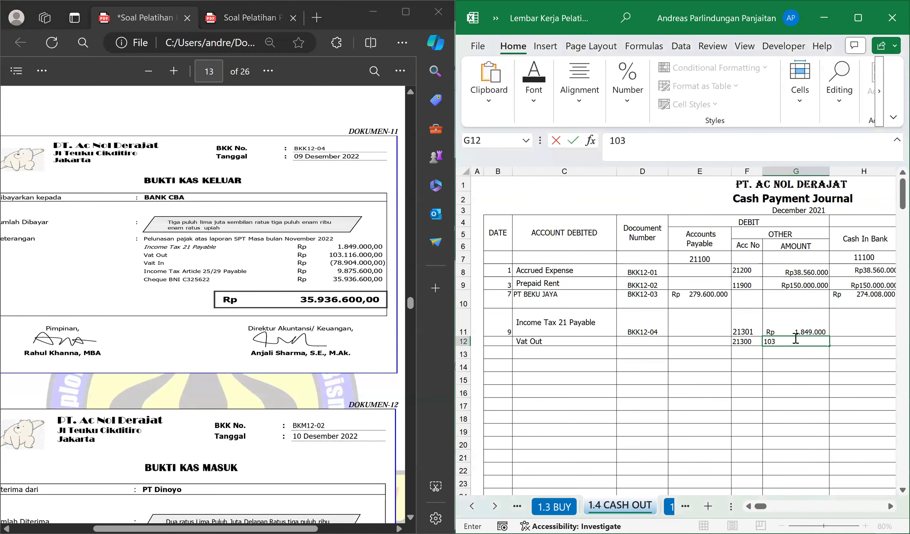
{"action": "type", "text": ".116.000"}
{"action": "key", "text": "Return"}
{"action": "key", "text": "Up"}
{"action": "key", "text": "Left"}
{"action": "key", "text": "Left"}
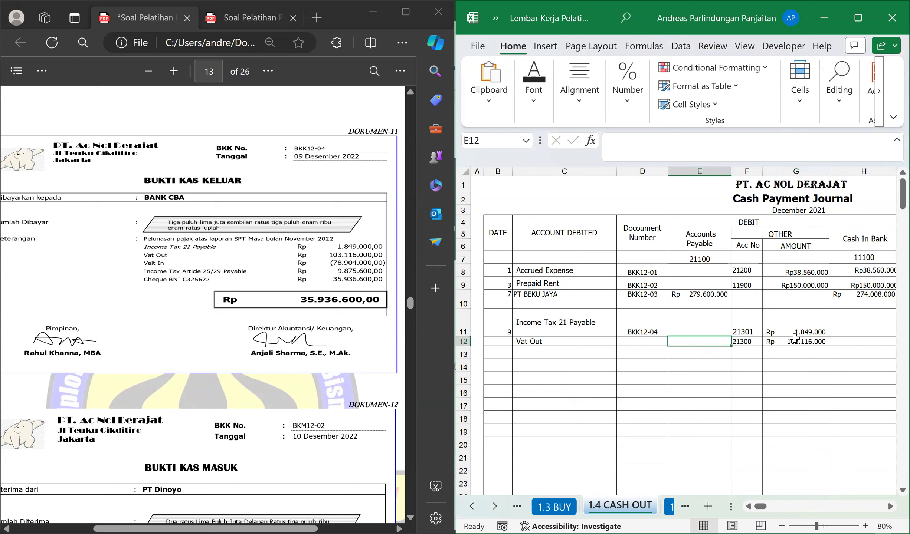
{"action": "key", "text": "Left"}
{"action": "key", "text": "Left"}
{"action": "key", "text": "Down"}
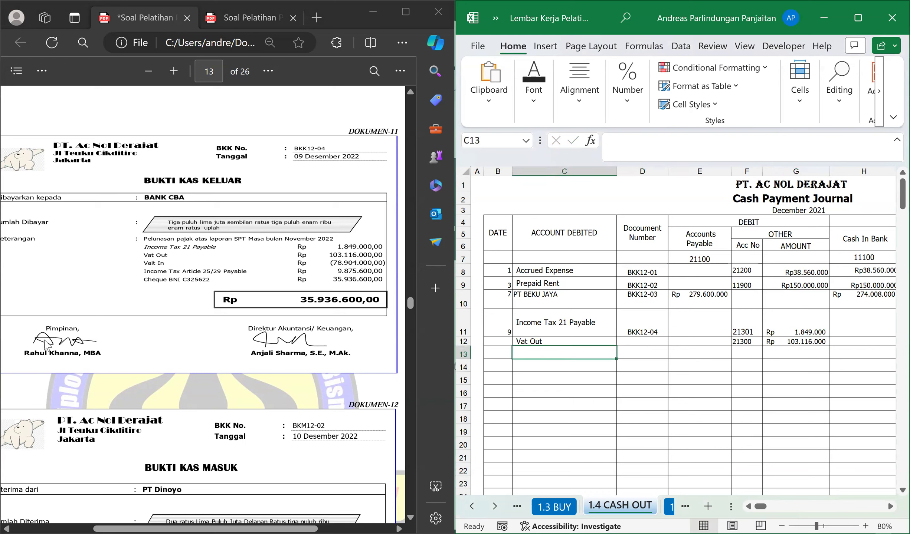
{"action": "left_click", "coordinate": [207, 262]}
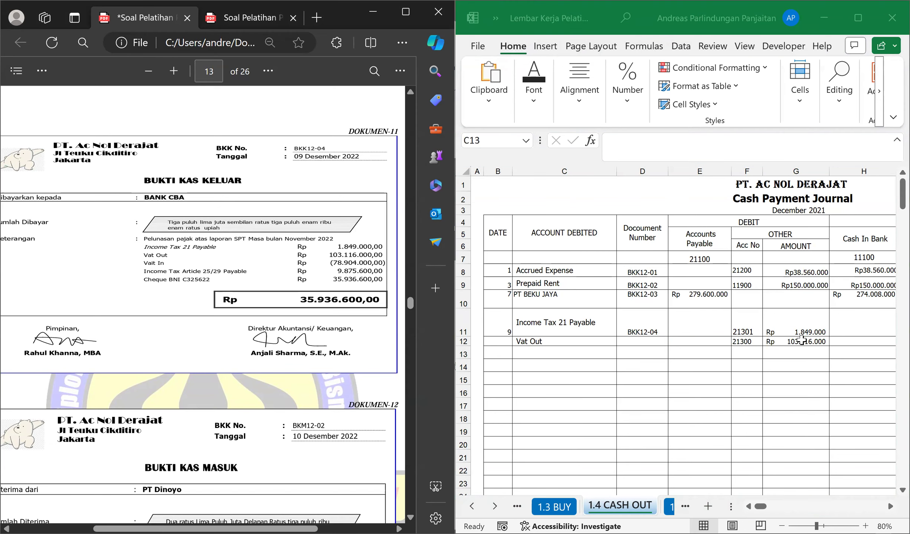
{"action": "left_click", "coordinate": [801, 340]}
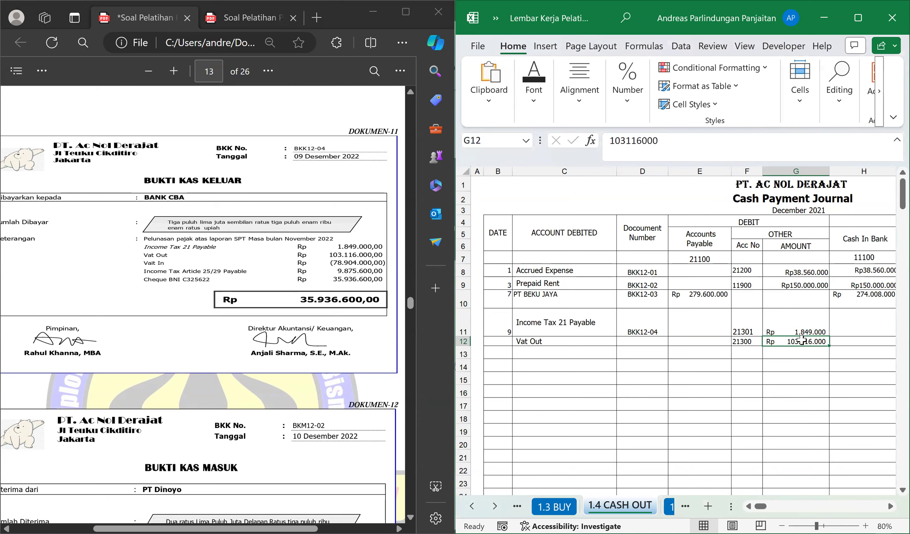
{"action": "key", "text": "Right"}
{"action": "key", "text": "Right"}
{"action": "key", "text": "Right"}
{"action": "key", "text": "Left"}
{"action": "key", "text": "Left"}
{"action": "key", "text": "Left"}
{"action": "key", "text": "Right"}
{"action": "key", "text": "Right"}
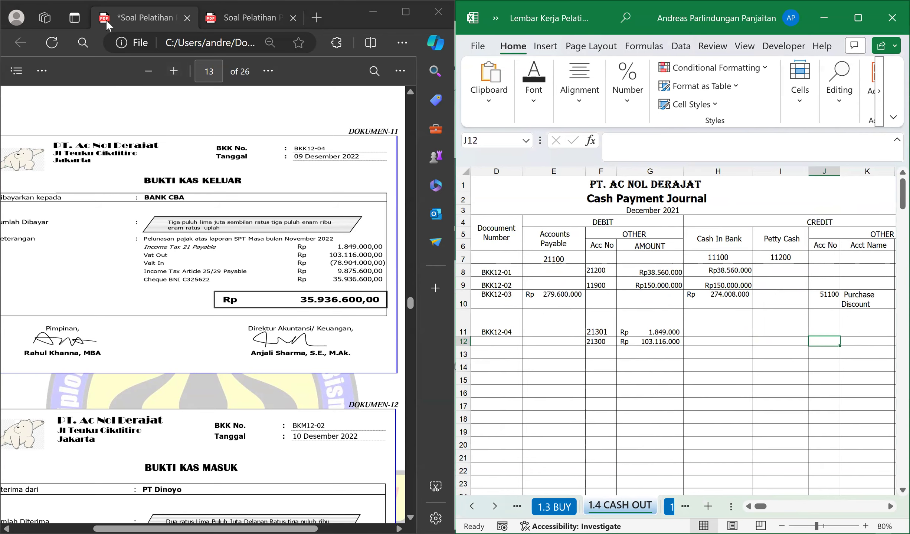
Look up the Value Added Tax - In account in the trial balance PDF and enter its number, 11901, in J11.
{"action": "left_click", "coordinate": [138, 14]}
{"action": "left_click", "coordinate": [247, 18]}
{"action": "scroll", "coordinate": [212, 261], "scroll_direction": "up", "scroll_amount": 4}
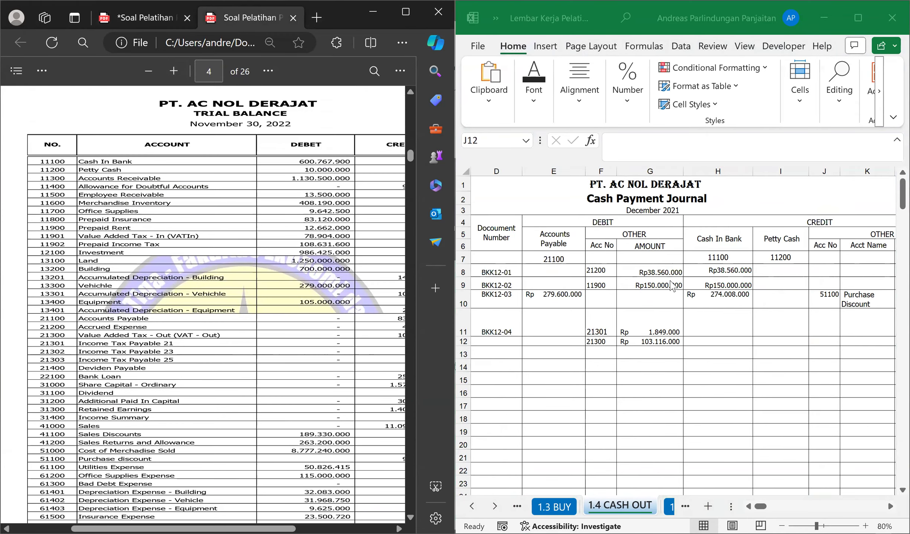
{"action": "left_click", "coordinate": [826, 329]}
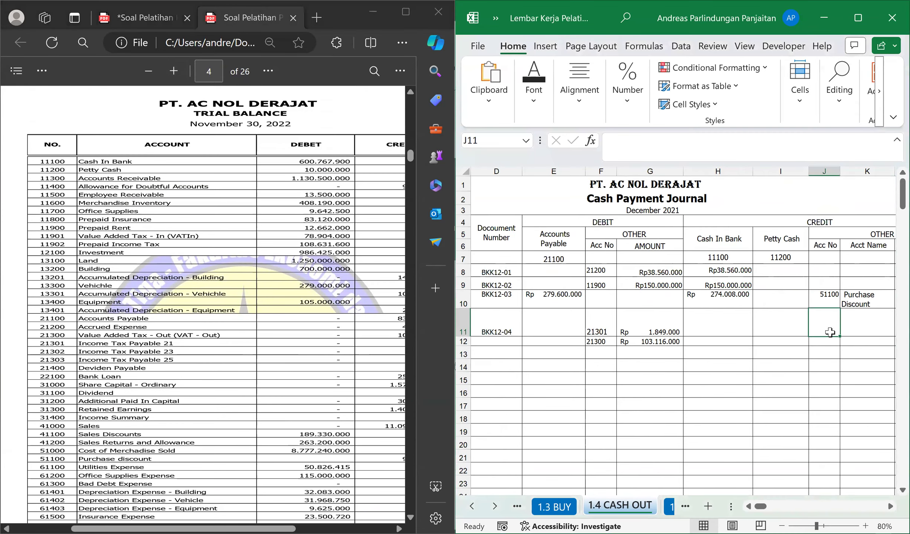
{"action": "type", "text": "11"}
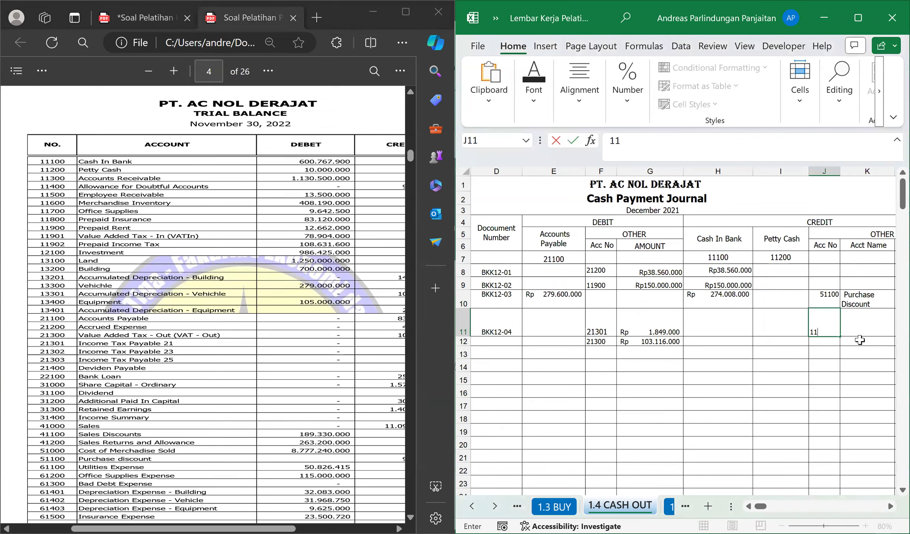
{"action": "type", "text": "901"}
{"action": "key", "text": "Tab"}
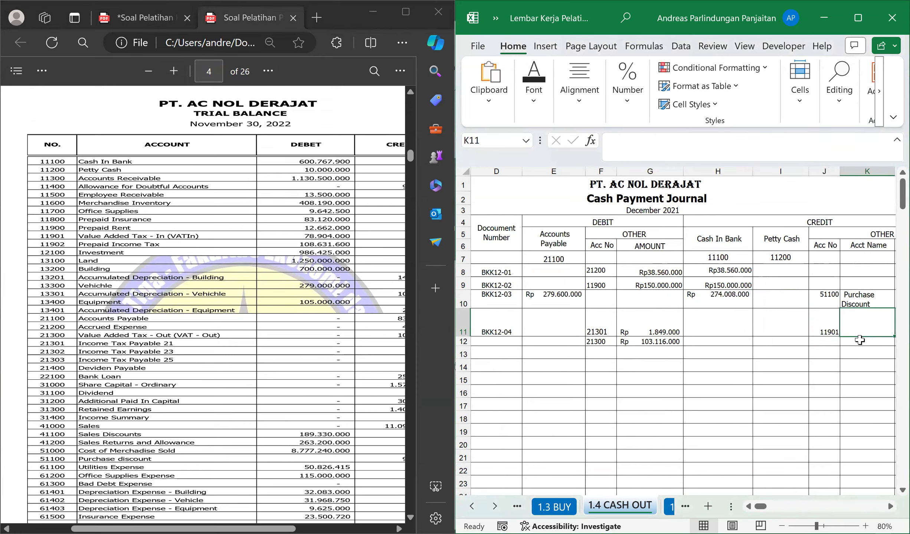
Enter Vat In as the credited account name in K11.
{"action": "type", "text": "Vat In"}
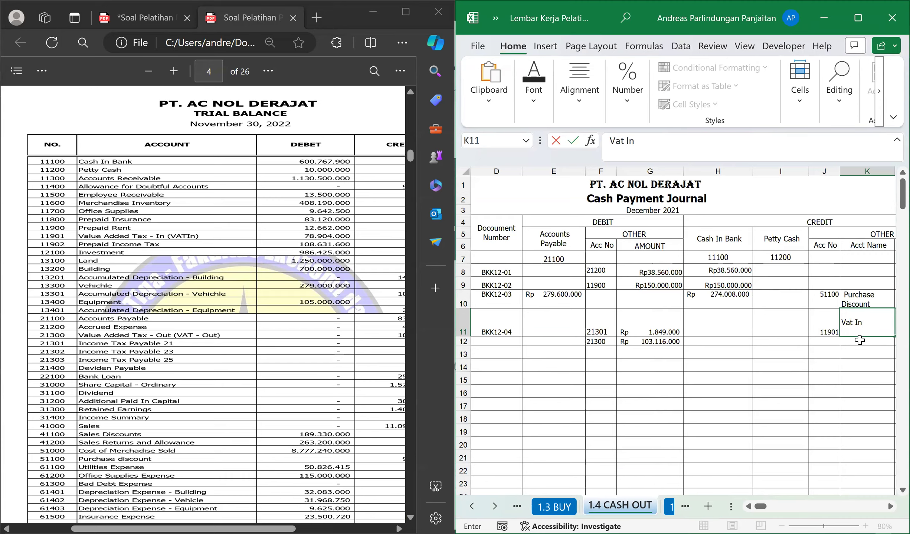
{"action": "key", "text": "Tab"}
Return to voucher BKK12-04 and enter its Vat In amount, 78904000, as the credit amount in L11.
{"action": "left_click", "coordinate": [144, 16]}
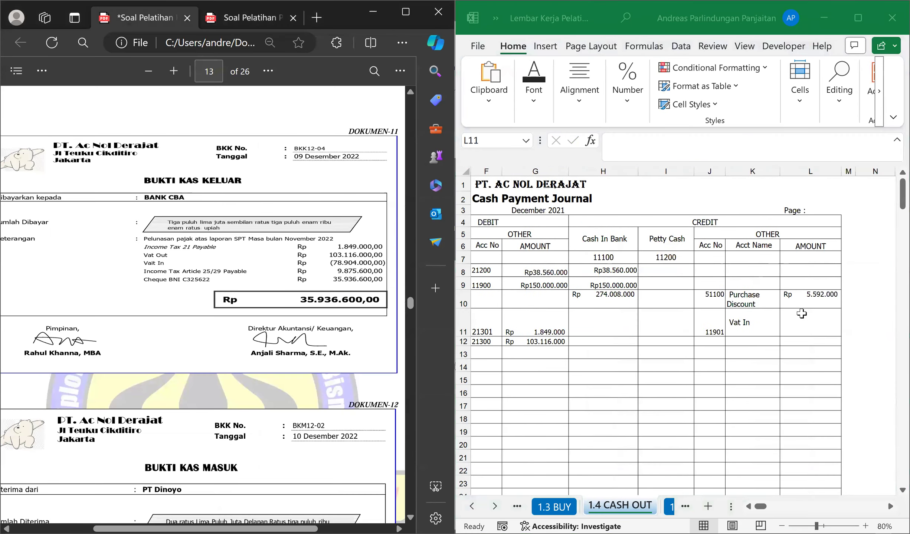
{"action": "left_click", "coordinate": [801, 314]}
{"action": "type", "text": "78904000"}
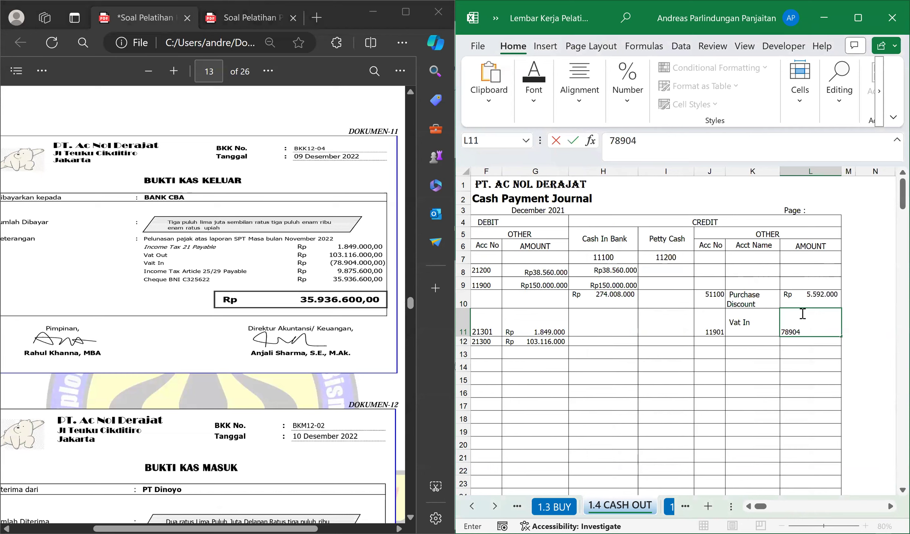
{"action": "key", "text": "Return"}
{"action": "key", "text": "Up"}
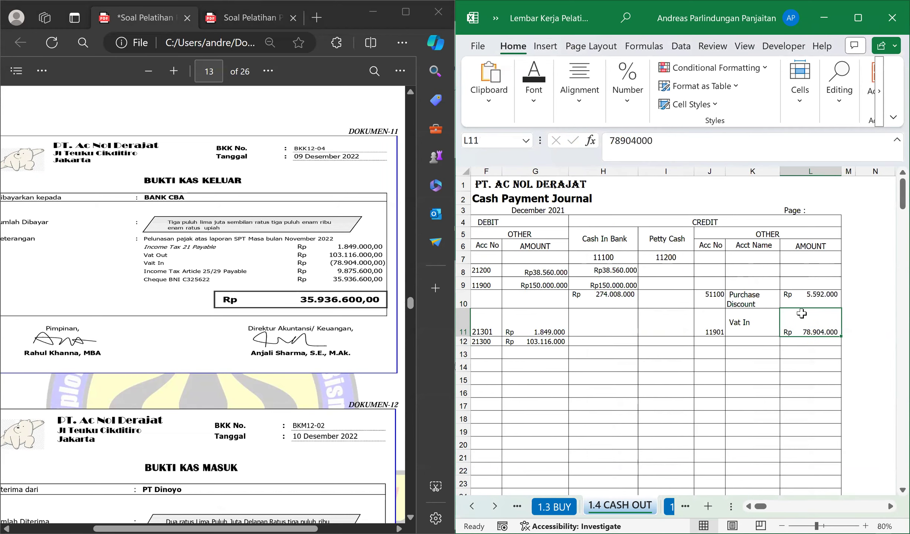
Enter Income Tax Article 25/29 Payable as the next account debited in C13, following the voucher's item.
{"action": "key", "text": "Left"}
{"action": "key", "text": "Left"}
{"action": "key", "text": "Left"}
{"action": "key", "text": "Left"}
{"action": "key", "text": "Left"}
{"action": "key", "text": "Left"}
{"action": "key", "text": "Left"}
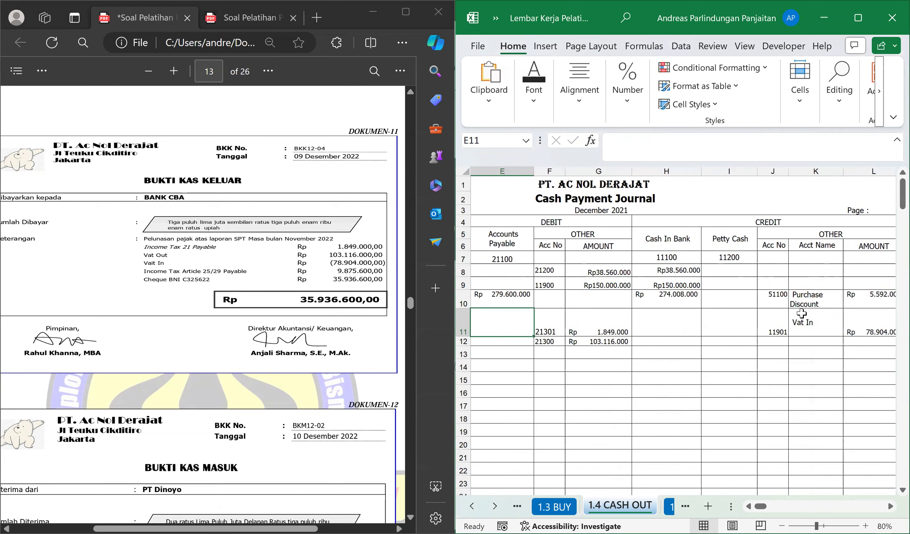
{"action": "left_click_drag", "start_coordinate": [163, 272], "coordinate": [218, 271]}
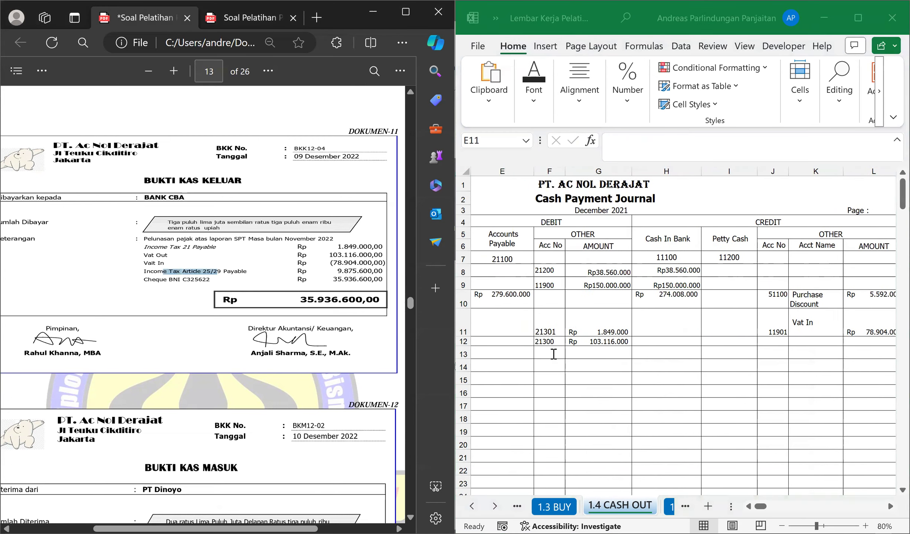
{"action": "double_click", "coordinate": [500, 331]}
{"action": "key", "text": "Left"}
{"action": "key", "text": "Left"}
{"action": "key", "text": "Left"}
{"action": "key", "text": "Right"}
{"action": "key", "text": "Down"}
{"action": "key", "text": "Down"}
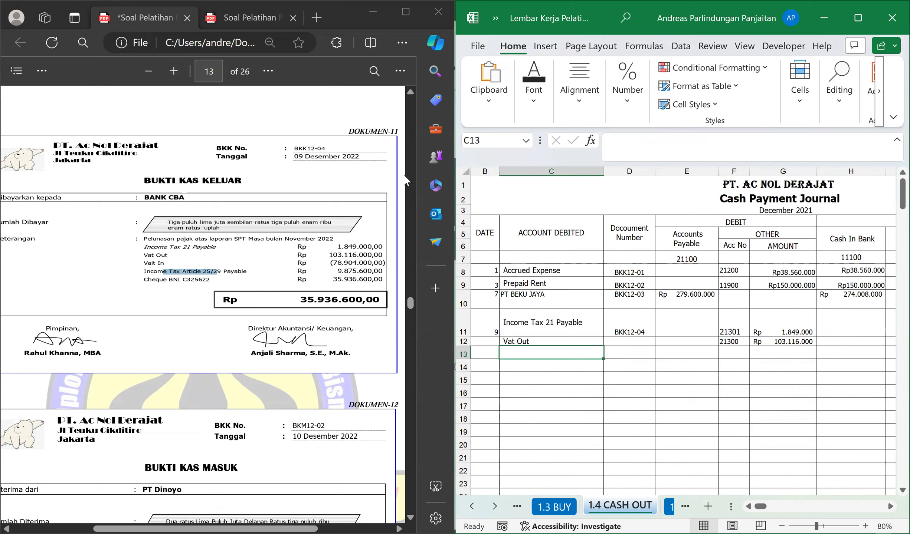
{"action": "type", "text": "Income Tax "}
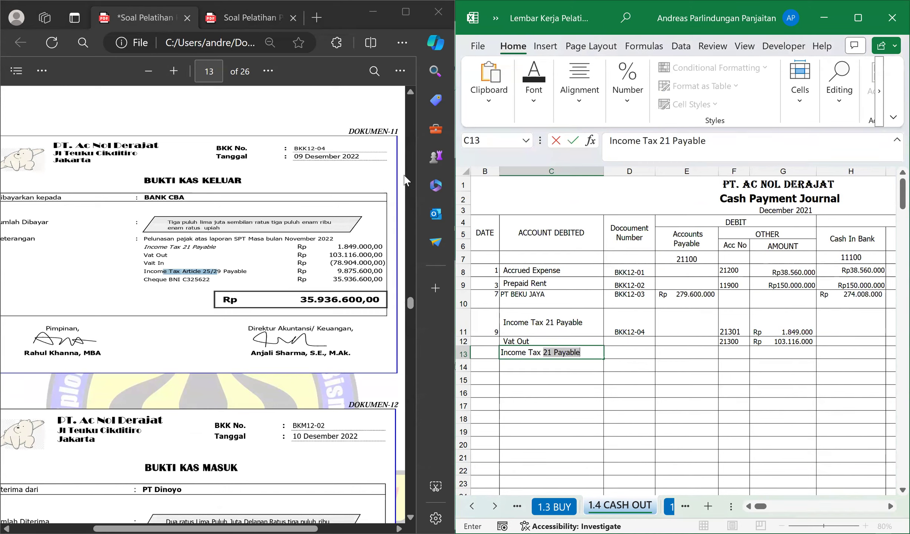
{"action": "type", "text": "Article "}
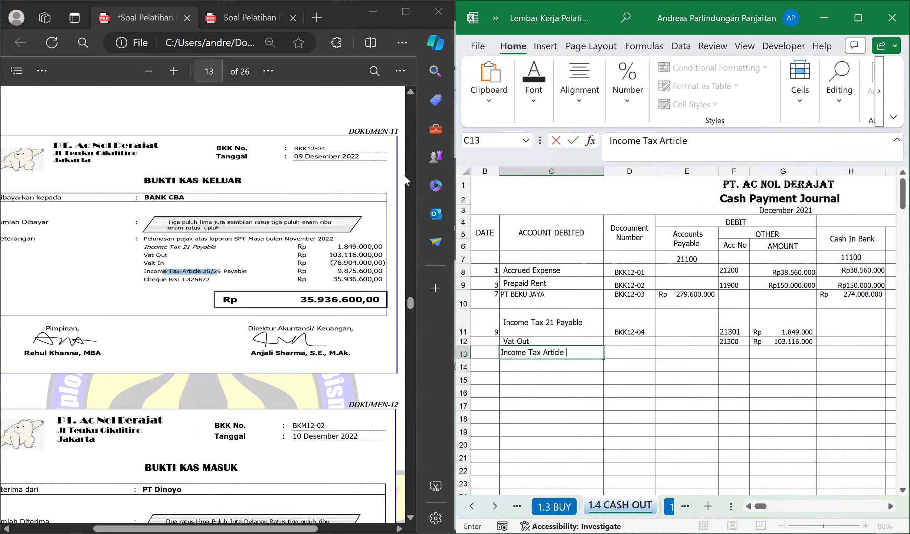
{"action": "type", "text": "25/29 Payable"}
{"action": "key", "text": "Return"}
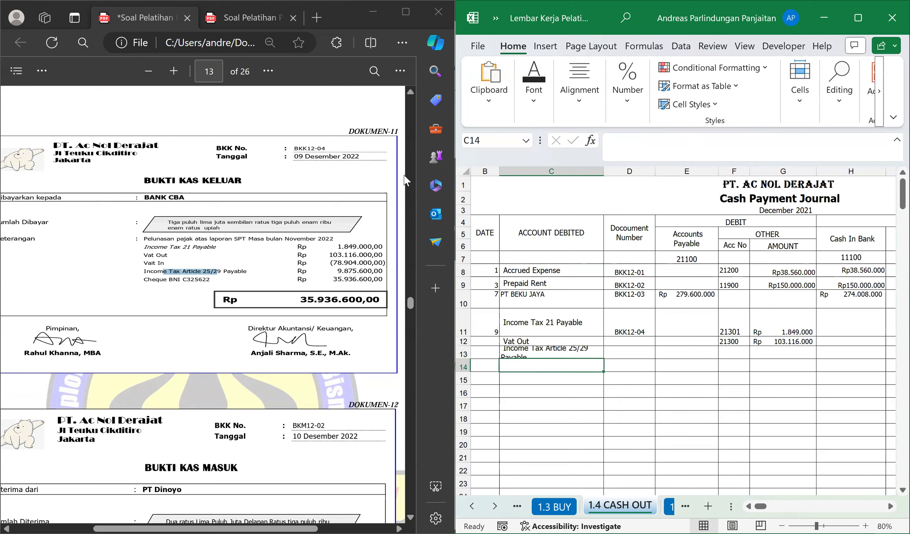
Increase the height of row 13 to fit the wrapped account name.
{"action": "key", "text": "Up"}
{"action": "key", "text": "Right"}
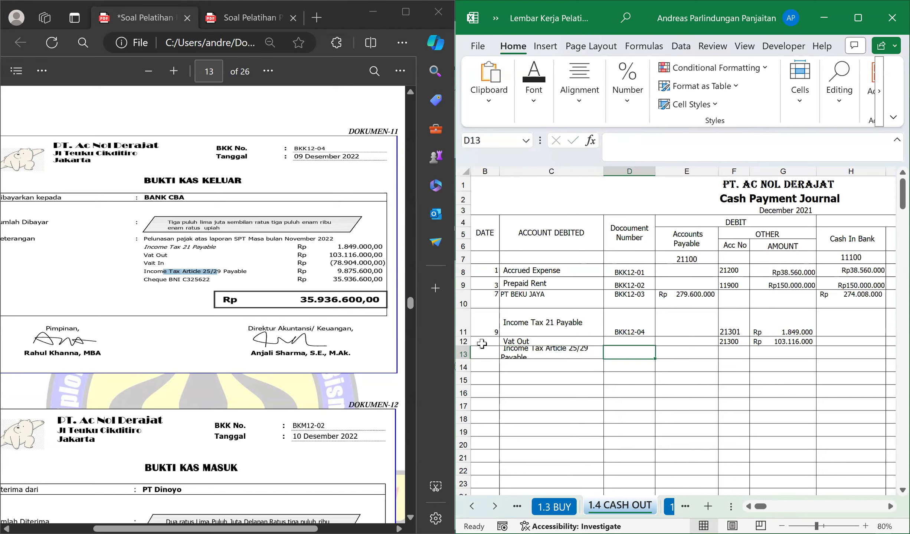
{"action": "left_click_drag", "start_coordinate": [468, 356], "coordinate": [468, 371]}
Look up the Income Tax Payable 25 account in the trial balance PDF and enter its number, 21303, in F13.
{"action": "left_click", "coordinate": [694, 358]}
{"action": "left_click", "coordinate": [744, 354]}
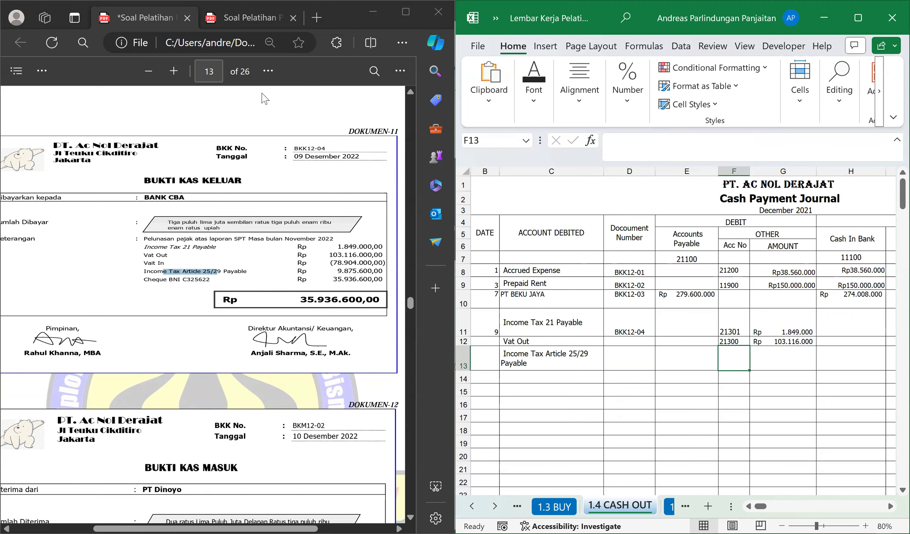
{"action": "left_click", "coordinate": [246, 17]}
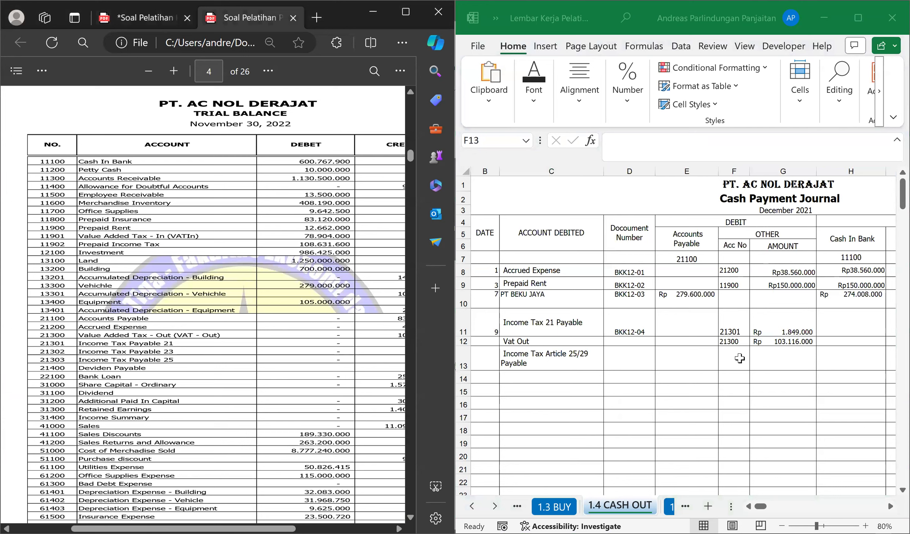
{"action": "left_click", "coordinate": [739, 358]}
{"action": "type", "text": "21303"}
{"action": "key", "text": "Tab"}
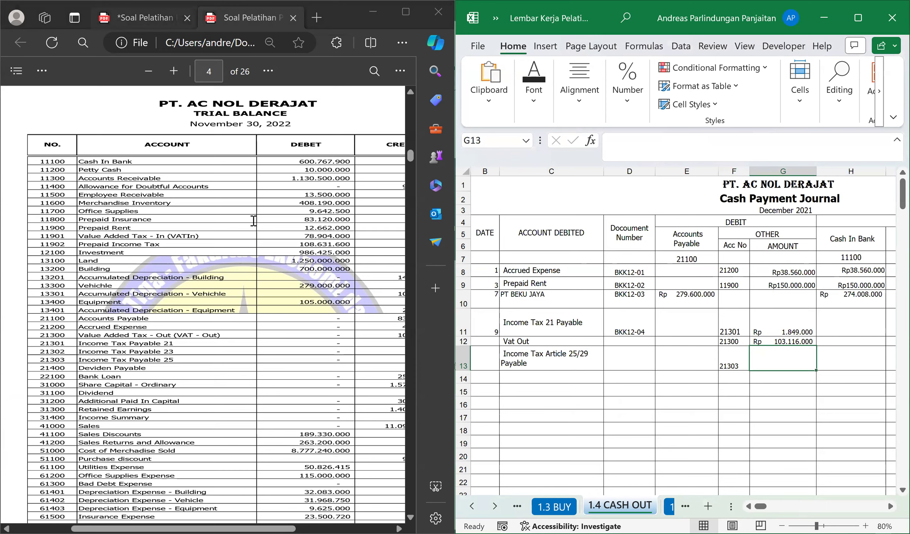
Return to voucher BKK12-04 and enter its Income Tax Article 25/29 amount, 9875600, in G13.
{"action": "left_click", "coordinate": [145, 17]}
{"action": "left_click", "coordinate": [770, 357]}
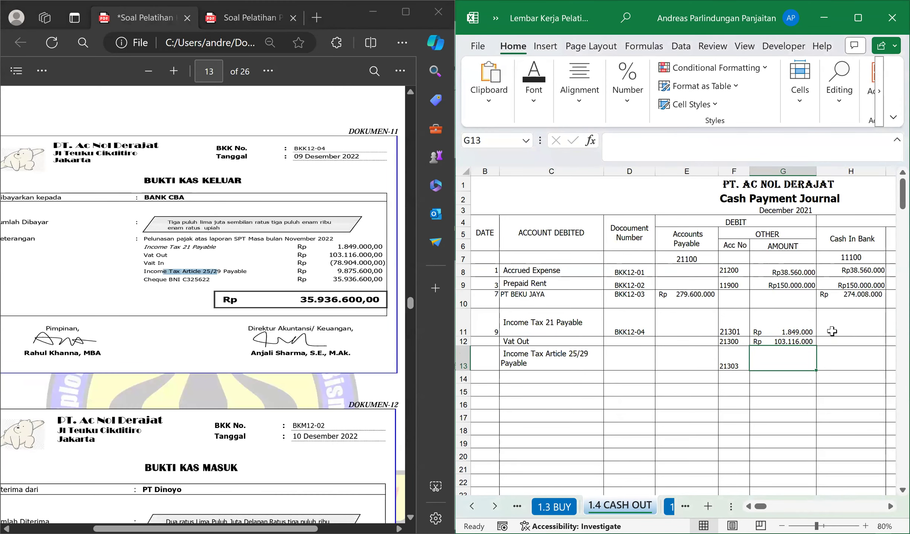
{"action": "type", "text": "987"}
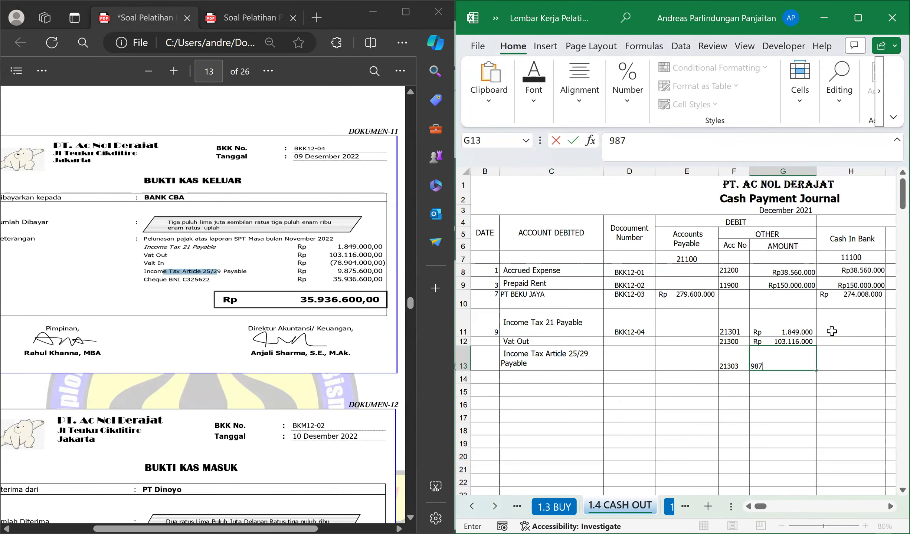
{"action": "type", "text": "5600000"}
{"action": "key", "text": "BackSpace"}
{"action": "key", "text": "BackSpace"}
{"action": "key", "text": "BackSpace"}
{"action": "key", "text": "Return"}
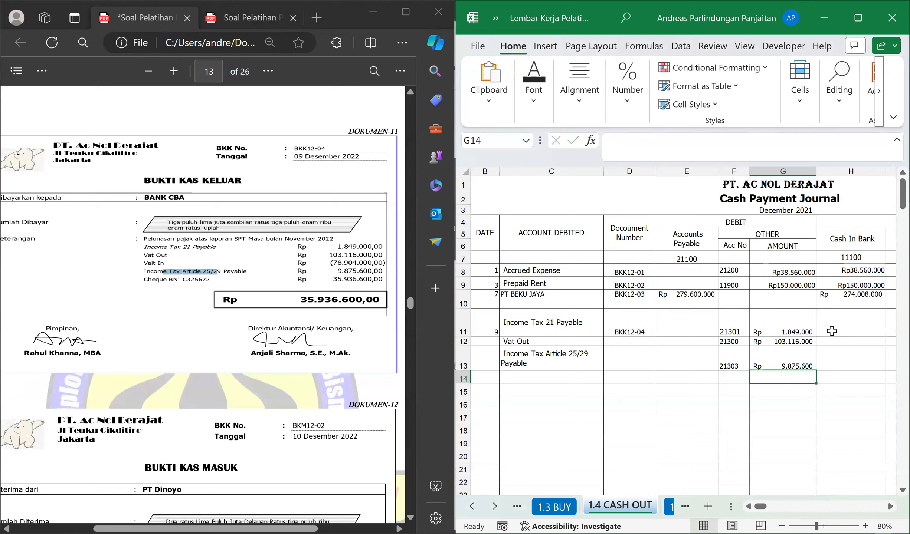
Clear the Income Tax Article 25/29 amount from G13.
{"action": "key", "text": "Up"}
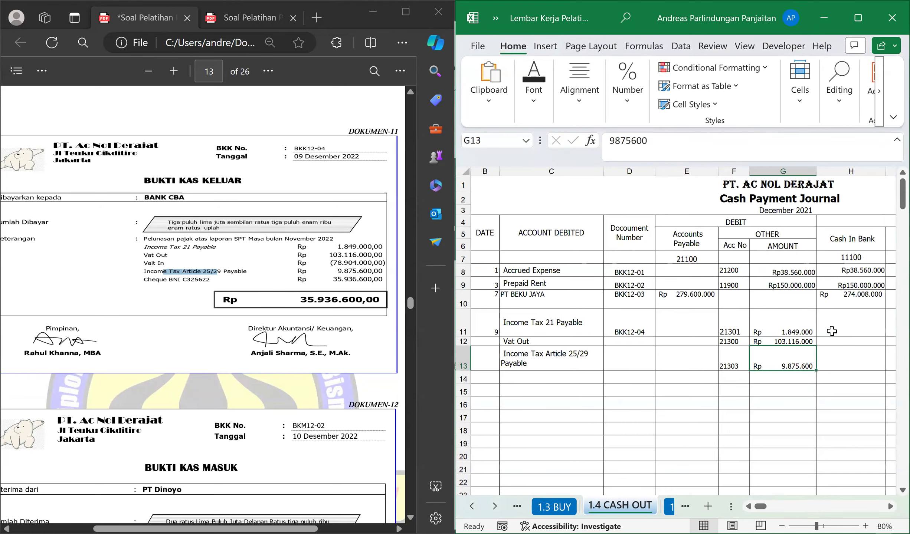
{"action": "key", "text": "Delete"}
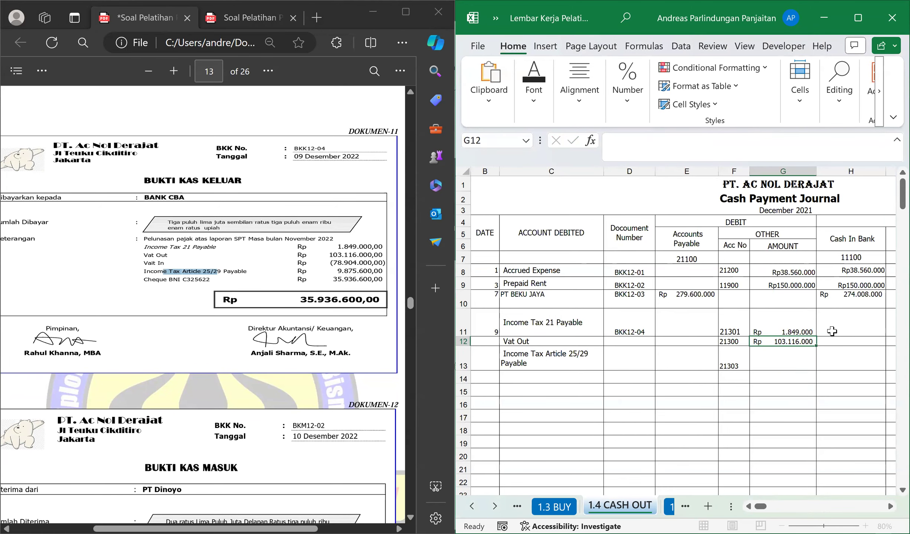
{"action": "key", "text": "Up"}
{"action": "key", "text": "Right"}
{"action": "key", "text": "Right"}
{"action": "key", "text": "Right"}
{"action": "key", "text": "Right"}
{"action": "key", "text": "Right"}
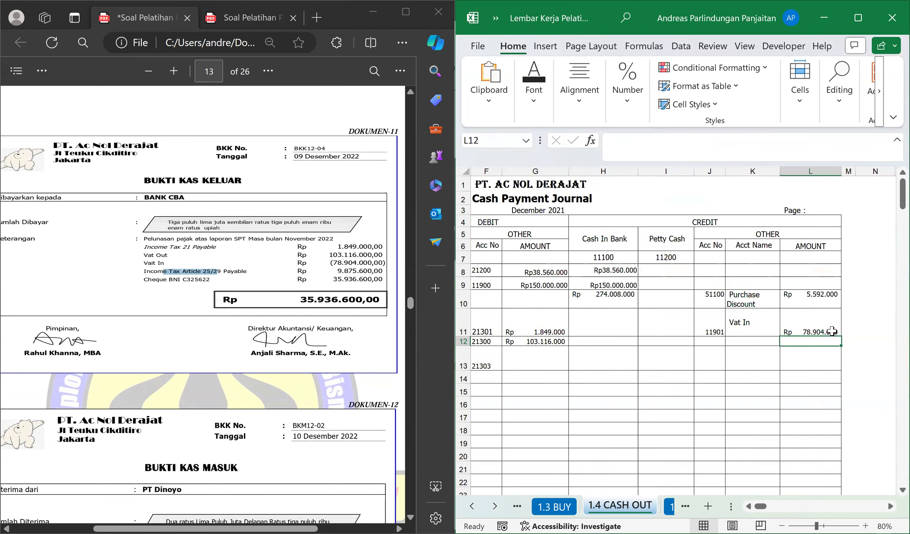
{"action": "key", "text": "Left"}
{"action": "key", "text": "Left"}
{"action": "key", "text": "Left"}
{"action": "key", "text": "Left"}
{"action": "key", "text": "Left"}
{"action": "key", "text": "Left"}
{"action": "key", "text": "Left"}
{"action": "key", "text": "Left"}
{"action": "key", "text": "Left"}
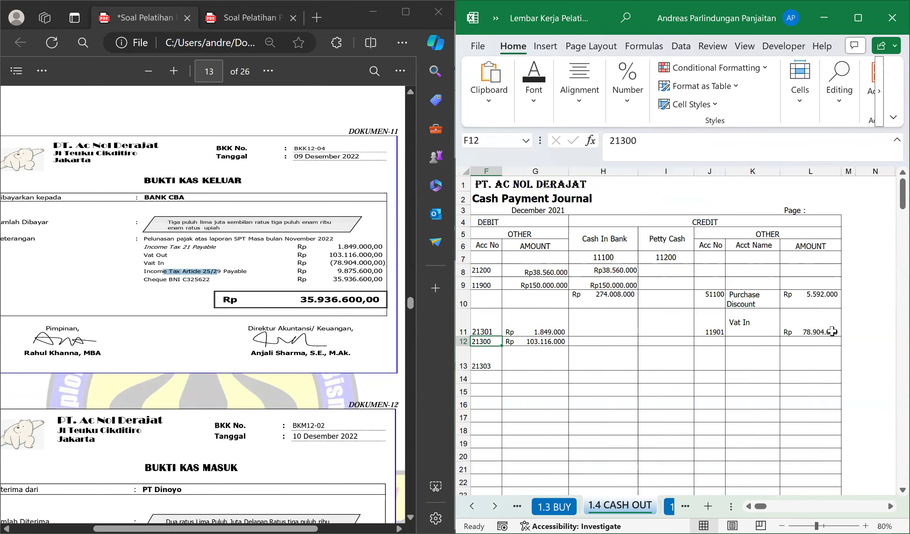
Enter the voucher's cheque total, 35.936.600, in the Cash In Bank credit cell H12.
{"action": "key", "text": "Right"}
{"action": "key", "text": "Right"}
{"action": "key", "text": "Right"}
{"action": "key", "text": "Right"}
{"action": "key", "text": "Right"}
{"action": "key", "text": "Right"}
{"action": "key", "text": "Right"}
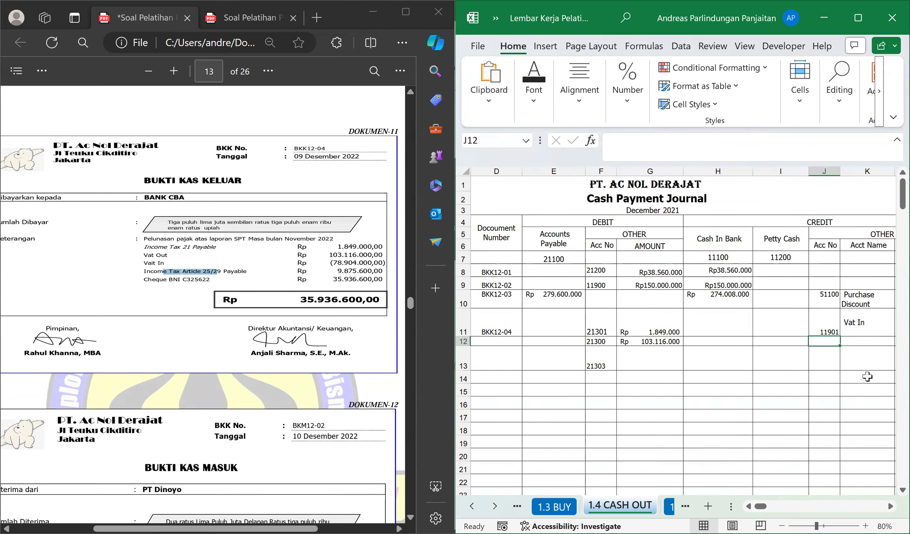
{"action": "key", "text": "Left"}
{"action": "key", "text": "Left"}
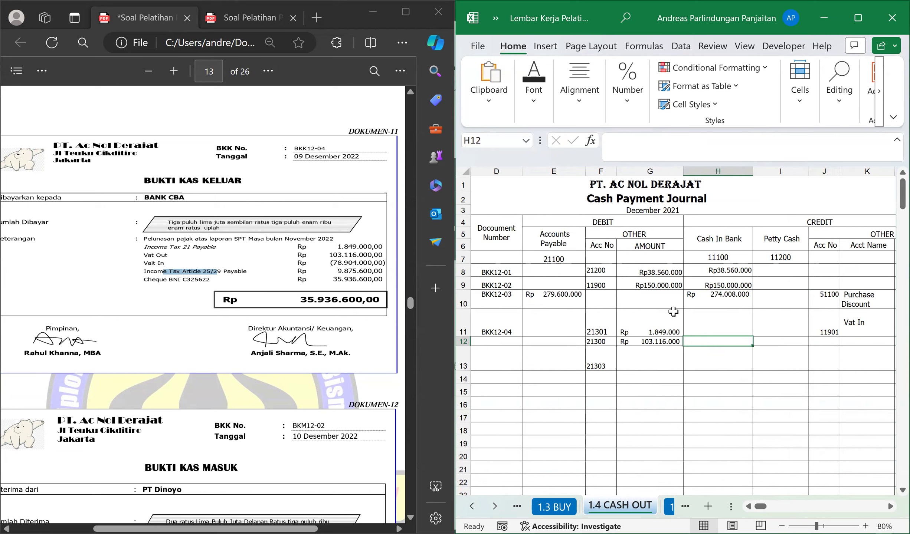
{"action": "type", "text": "35"}
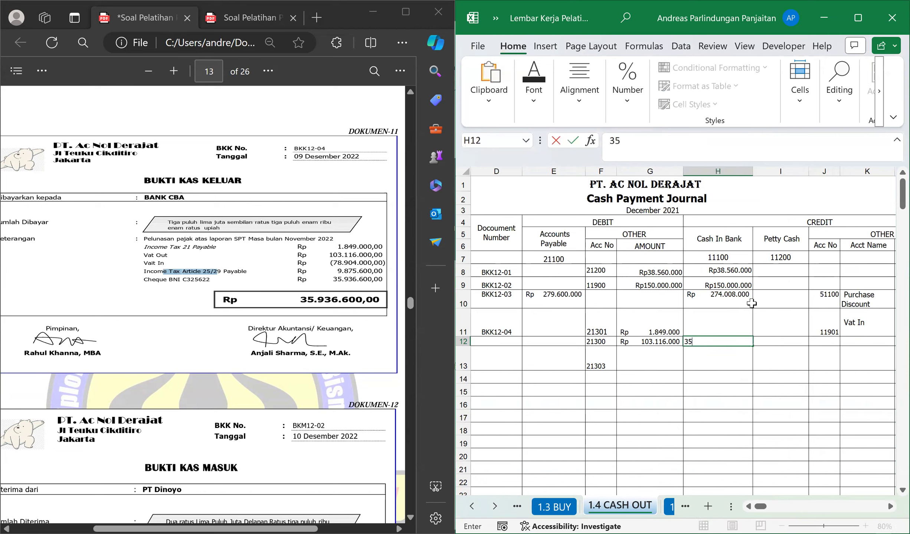
{"action": "type", "text": ".936."}
{"action": "type", "text": "600"}
{"action": "key", "text": "Return"}
Clear the Cash In Bank amount from H12 and return to G13.
{"action": "key", "text": "Left"}
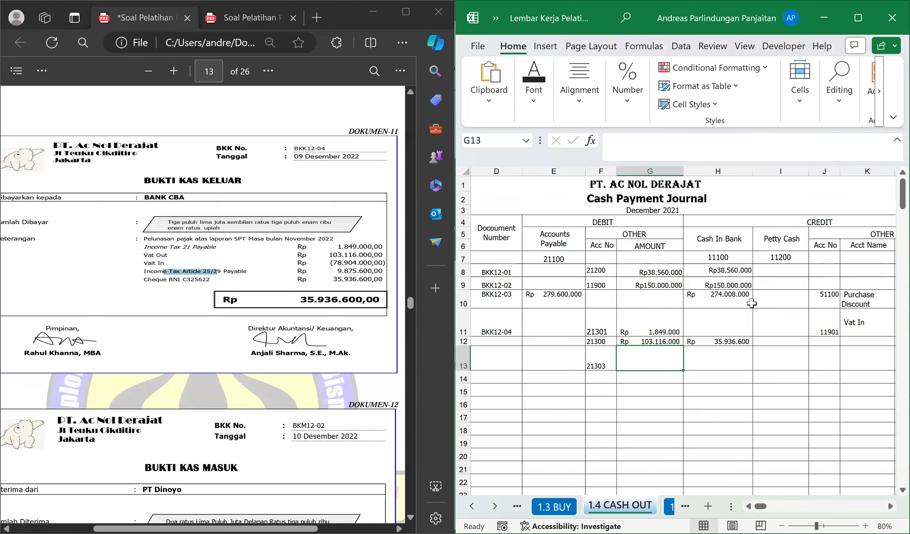
{"action": "key", "text": "Up"}
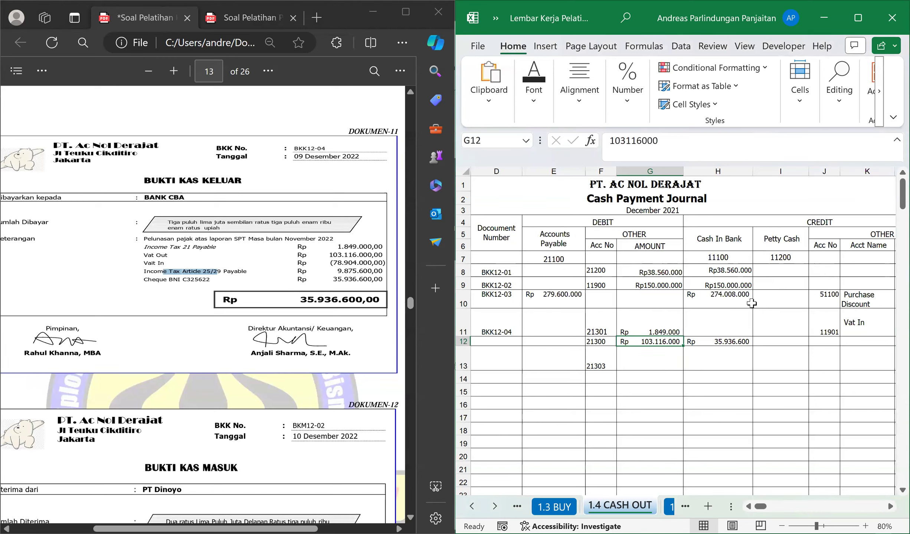
{"action": "key", "text": "Right"}
{"action": "key", "text": "BackSpace"}
{"action": "key", "text": "Return"}
{"action": "key", "text": "Left"}
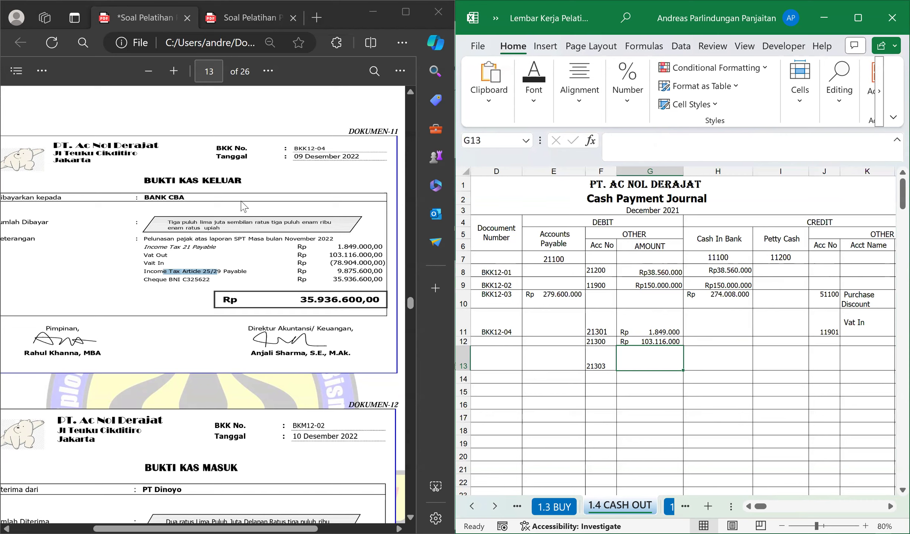
Enter the Income Tax Article 25/29 amount, 9875600, in G13 of the Cash Payment Journal.
{"action": "left_click", "coordinate": [660, 355]}
{"action": "type", "text": "9.875."}
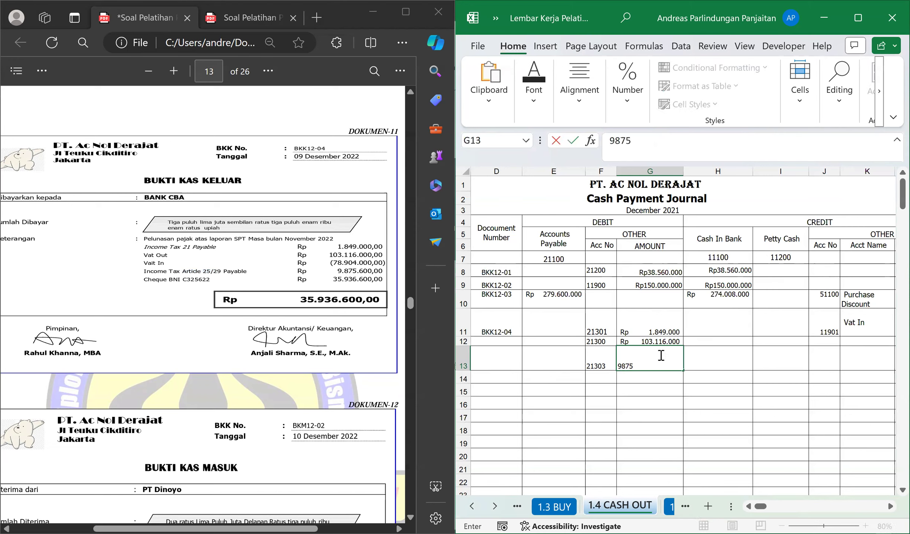
{"action": "type", "text": "600"}
{"action": "key", "text": "Return"}
Calculate voucher BKK12-04's Cash In Bank credit in H12 with the formula =SUM(G11:G13)-L11.
{"action": "key", "text": "Up"}
{"action": "key", "text": "Up"}
{"action": "key", "text": "Right"}
{"action": "key", "text": "Right"}
{"action": "key", "text": "Right"}
{"action": "key", "text": "Right"}
{"action": "key", "text": "Left"}
{"action": "key", "text": "Left"}
{"action": "key", "text": "Left"}
{"action": "type", "text": "-="}
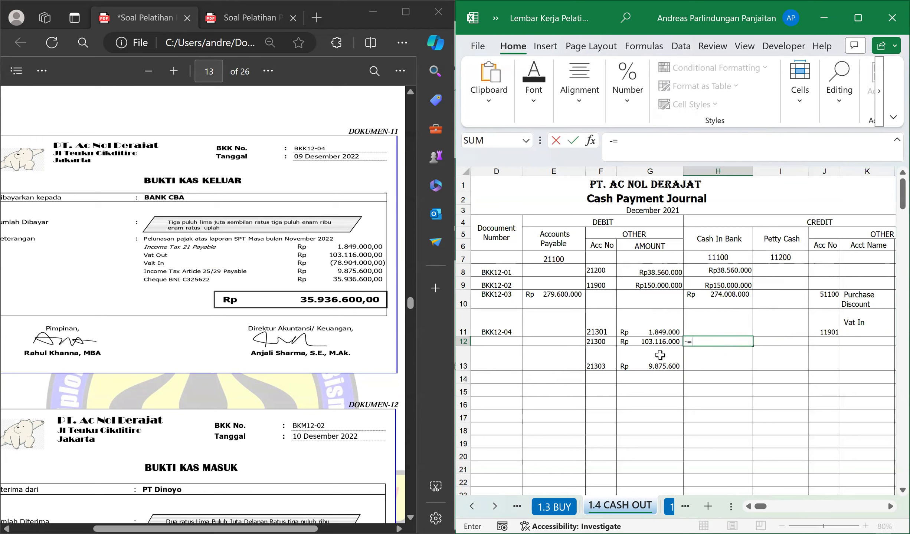
{"action": "key", "text": "BackSpace"}
{"action": "type", "text": "=sum("}
{"action": "key", "text": "Left"}
{"action": "key", "text": "Up"}
{"action": "key", "text": "shift+Down"}
{"action": "key", "text": "shift+Down"}
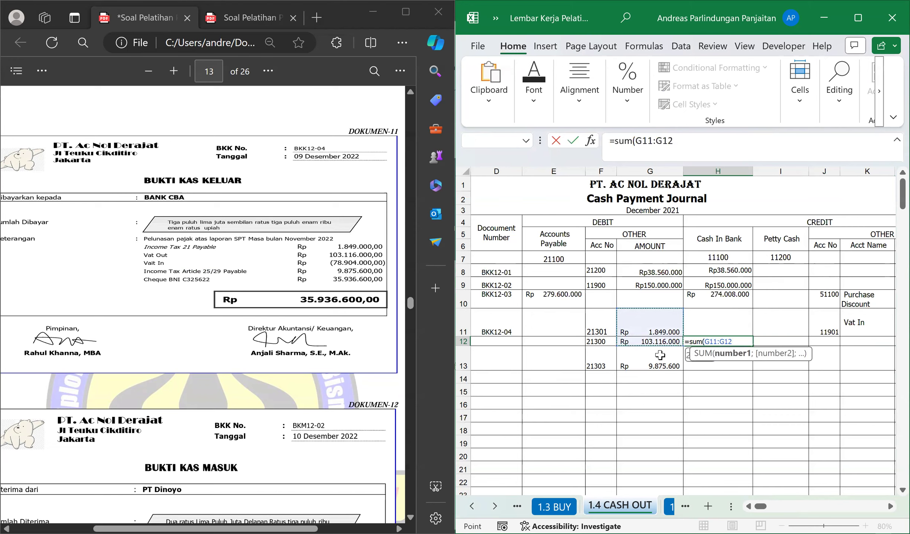
{"action": "type", "text": ")-"}
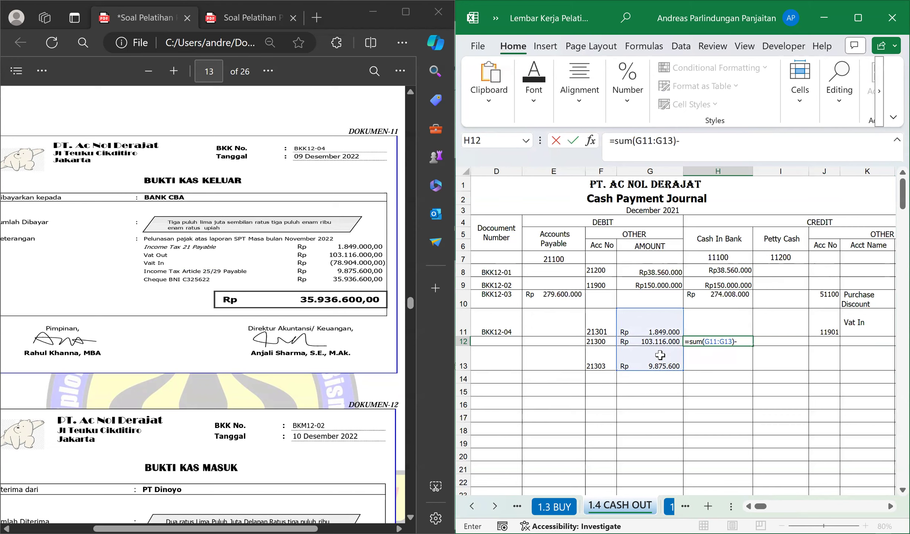
{"action": "key", "text": "Right"}
{"action": "key", "text": "Right"}
{"action": "key", "text": "Right"}
{"action": "key", "text": "Right"}
{"action": "key", "text": "Right"}
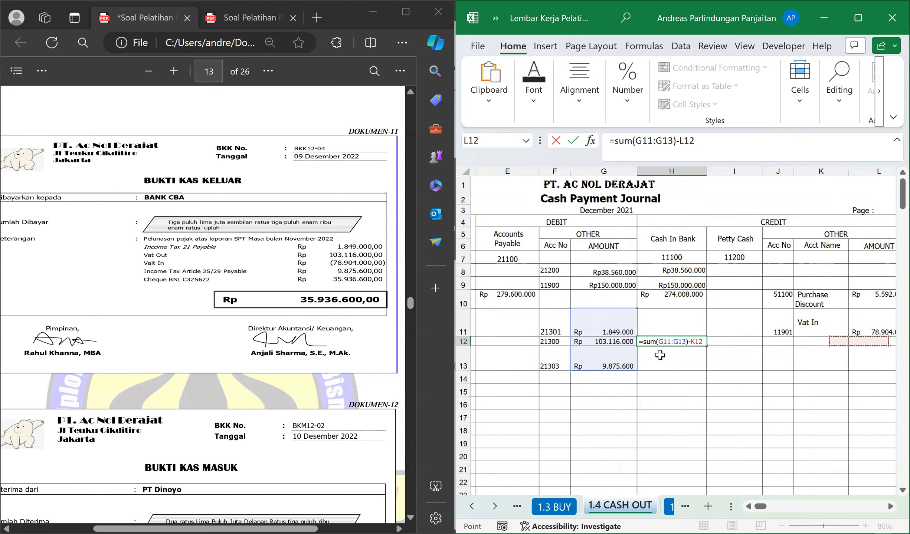
{"action": "key", "text": "Left"}
{"action": "key", "text": "Up"}
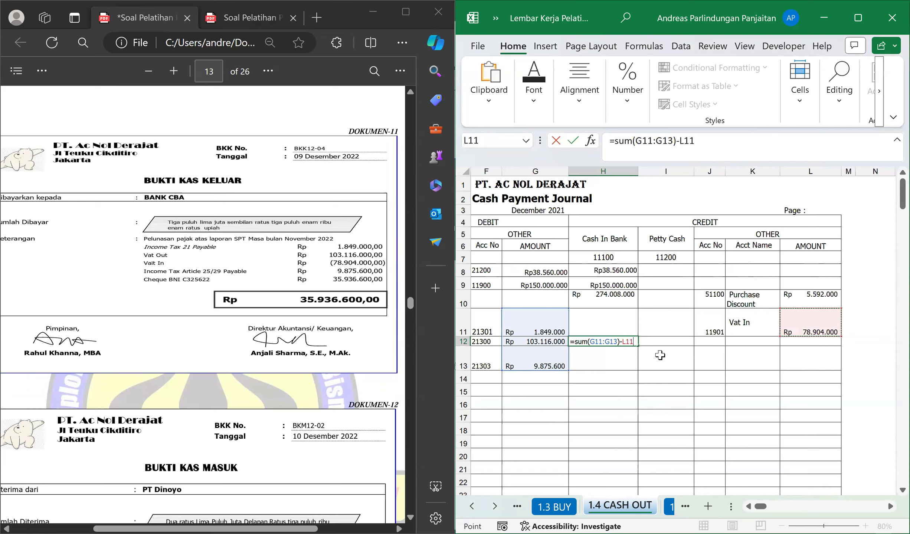
{"action": "key", "text": "Return"}
{"action": "left_click", "coordinate": [601, 343]}
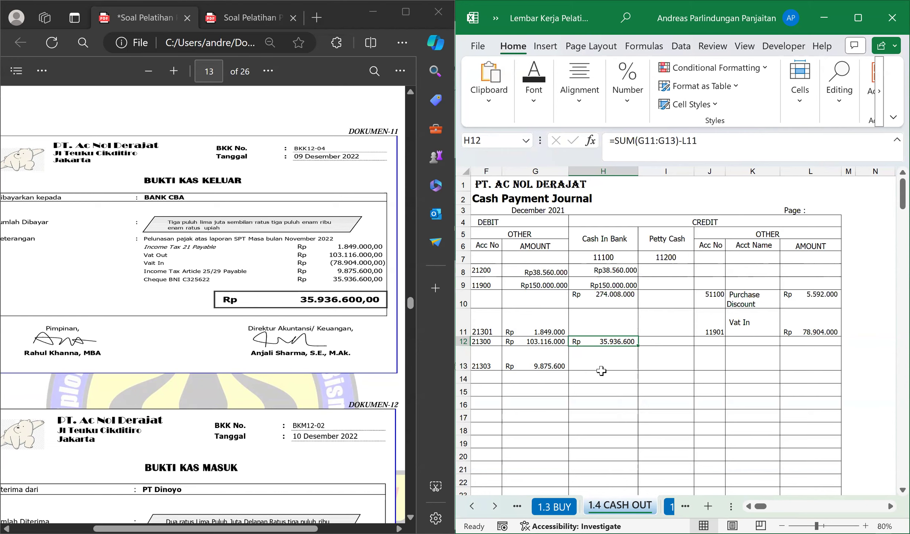
Bring up cash receipt voucher BKM12-02 in the PDF and switch the workbook to the 1.2 CASH IN sheet.
{"action": "key", "text": "Left"}
{"action": "key", "text": "Left"}
{"action": "key", "text": "Left"}
{"action": "key", "text": "Left"}
{"action": "key", "text": "Left"}
{"action": "key", "text": "Left"}
{"action": "key", "text": "Left"}
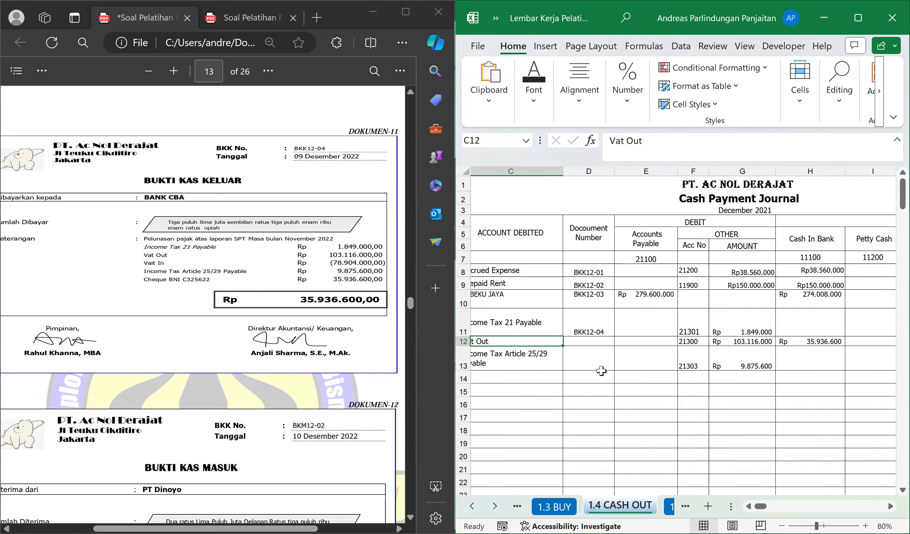
{"action": "key", "text": "Right"}
{"action": "key", "text": "Down"}
{"action": "key", "text": "Down"}
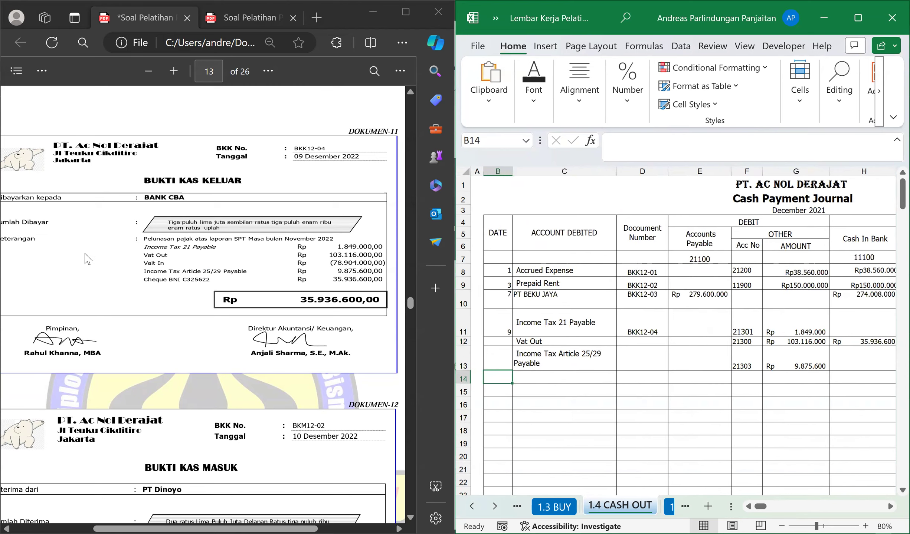
{"action": "scroll", "coordinate": [232, 377], "scroll_direction": "down", "scroll_amount": 5}
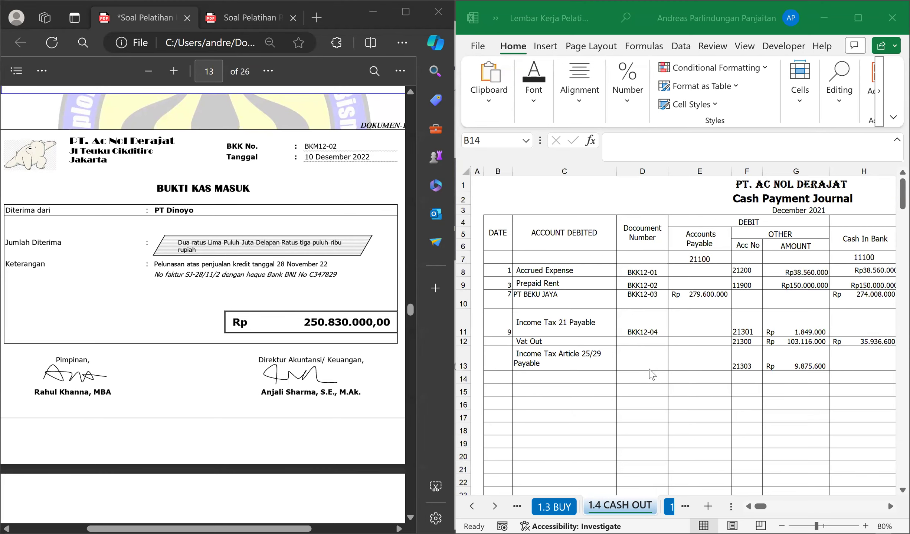
{"action": "left_click", "coordinate": [649, 369]}
{"action": "key", "text": "ctrl+Page_Up"}
{"action": "key", "text": "ctrl+Page_Up"}
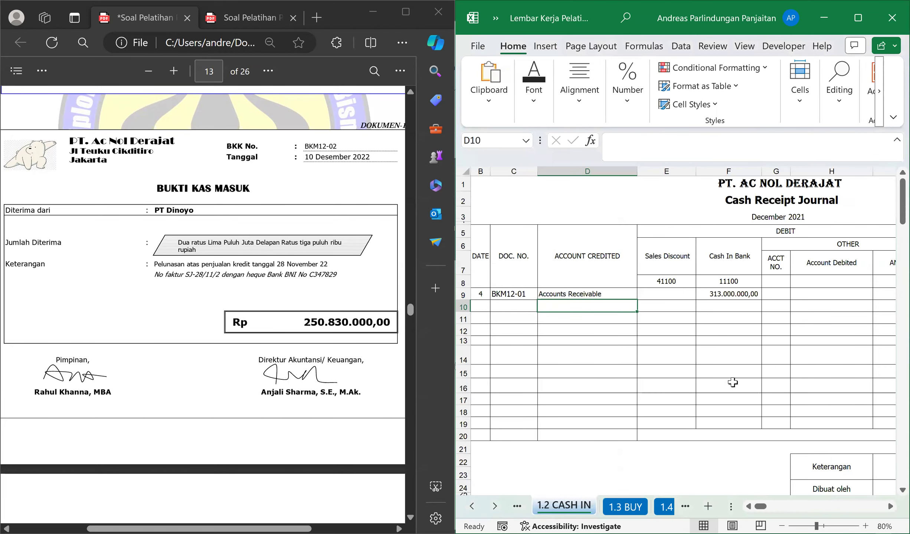
Start the voucher's row 10 in the Cash Receipt Journal with date 10 and document number BKM12-02.
{"action": "left_click", "coordinate": [481, 308]}
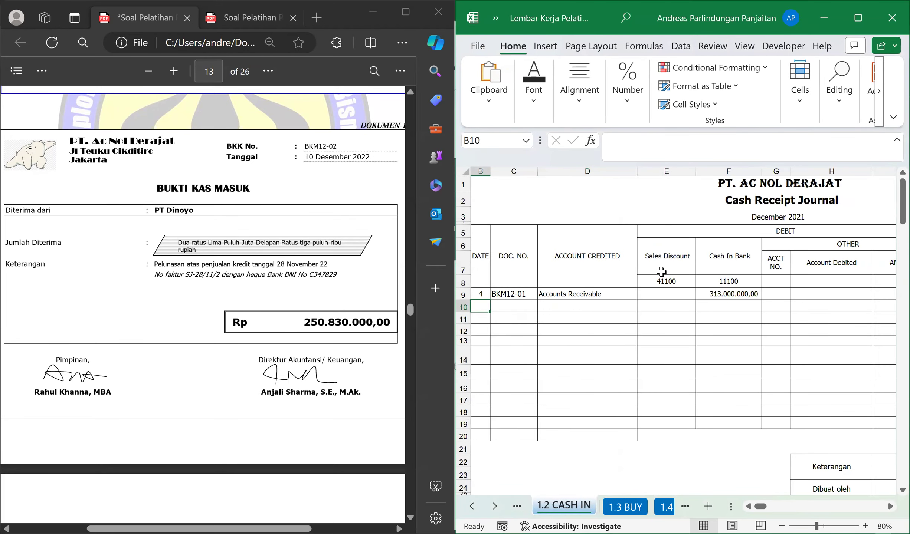
{"action": "type", "text": "`0"}
{"action": "key", "text": "BackSpace"}
{"action": "key", "text": "BackSpace"}
{"action": "type", "text": "10"}
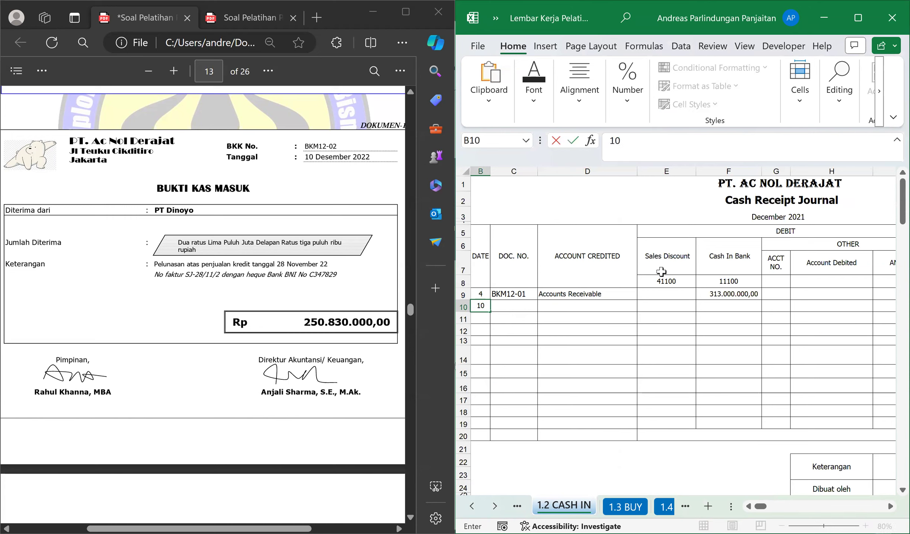
{"action": "key", "text": "Tab"}
{"action": "type", "text": "BKM"}
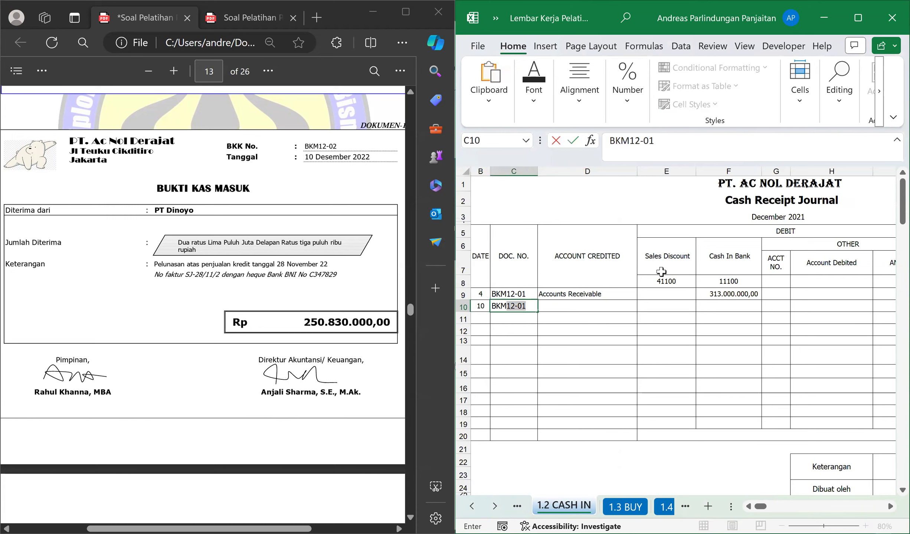
{"action": "type", "text": "12-02"}
{"action": "key", "text": "Tab"}
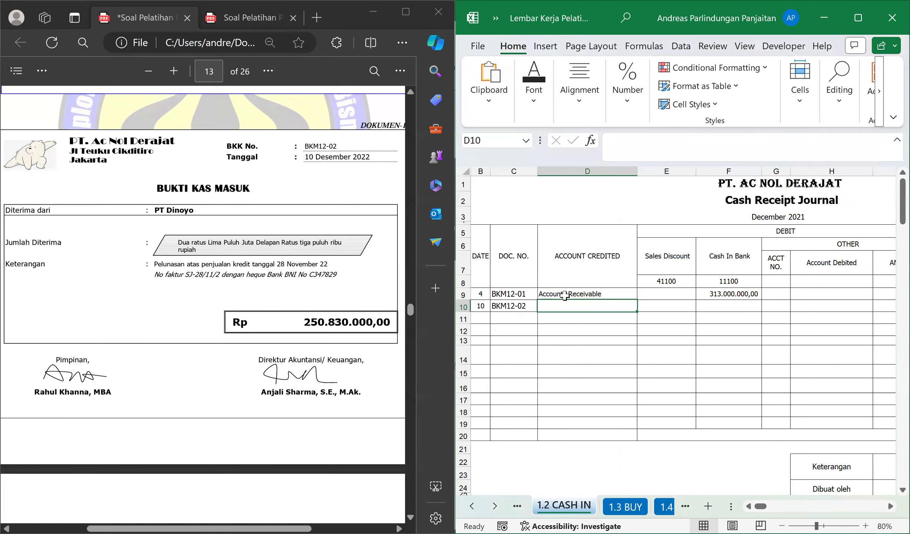
Look up voucher BKM12-01's payer in the PDF and replace the credited account in D9 with PT BARAYA.
{"action": "left_click", "coordinate": [550, 296]}
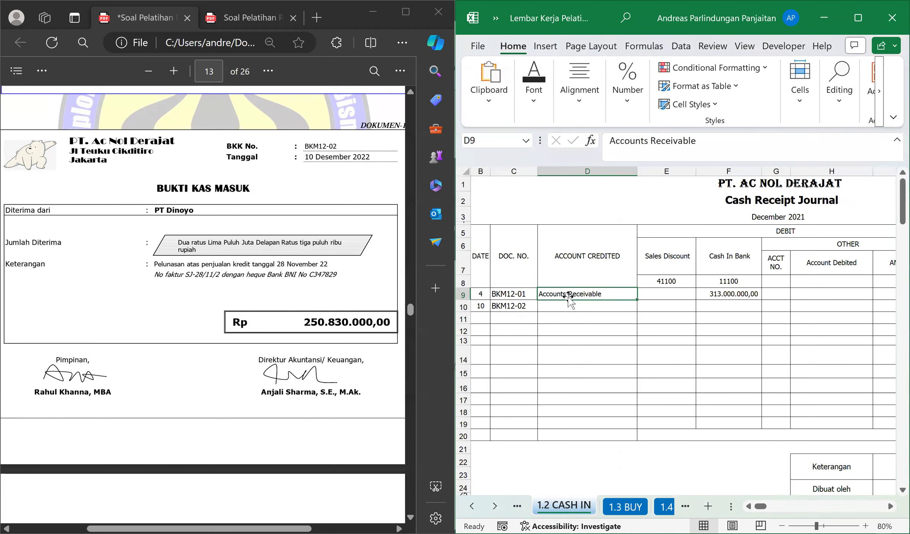
{"action": "left_click", "coordinate": [570, 303]}
{"action": "left_click", "coordinate": [571, 297]}
{"action": "scroll", "coordinate": [238, 321], "scroll_direction": "up", "scroll_amount": 10}
{"action": "scroll", "coordinate": [242, 323], "scroll_direction": "up", "scroll_amount": 12}
{"action": "scroll", "coordinate": [241, 323], "scroll_direction": "up", "scroll_amount": 5}
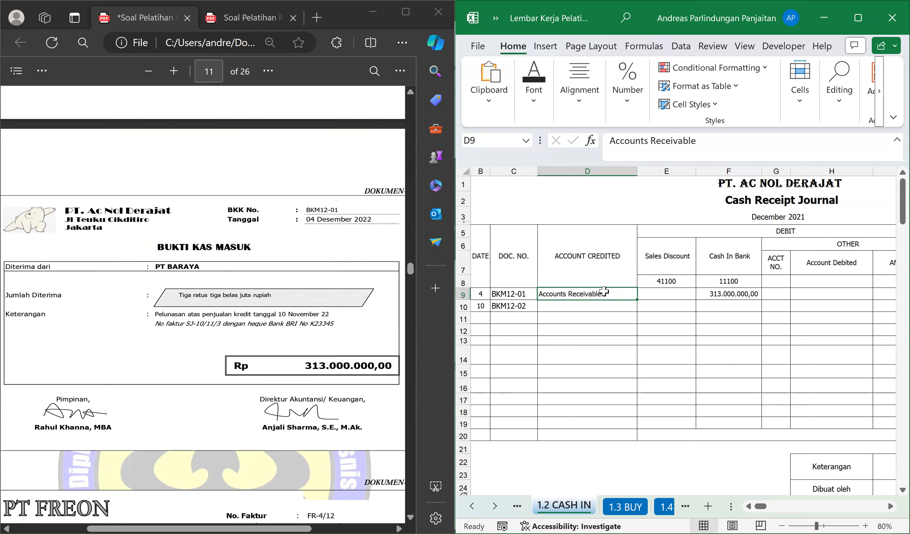
{"action": "type", "text": "PT BARAY"}
{"action": "key", "text": "Return"}
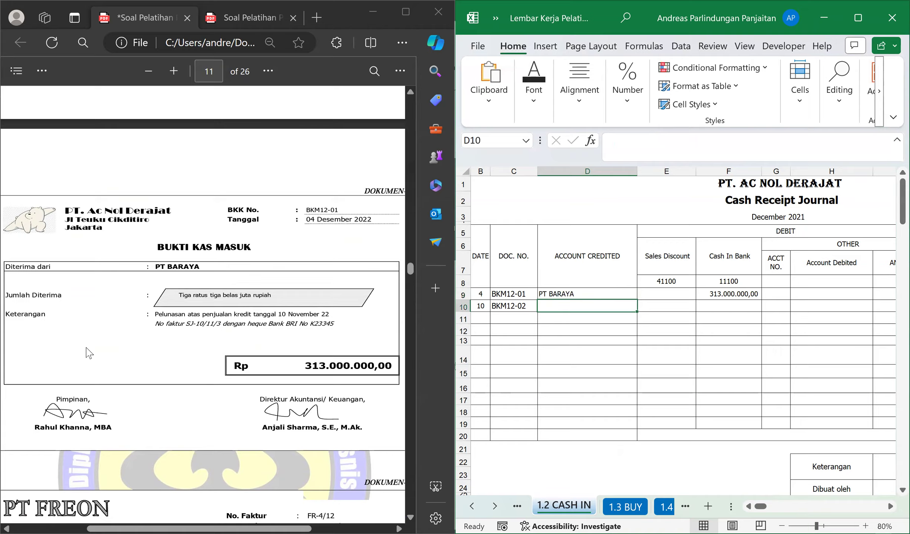
Return to voucher BKM12-02 in the PDF and enter PT DINOYO as the credited account in D10.
{"action": "scroll", "coordinate": [191, 375], "scroll_direction": "down", "scroll_amount": 10}
{"action": "scroll", "coordinate": [191, 375], "scroll_direction": "down", "scroll_amount": 10}
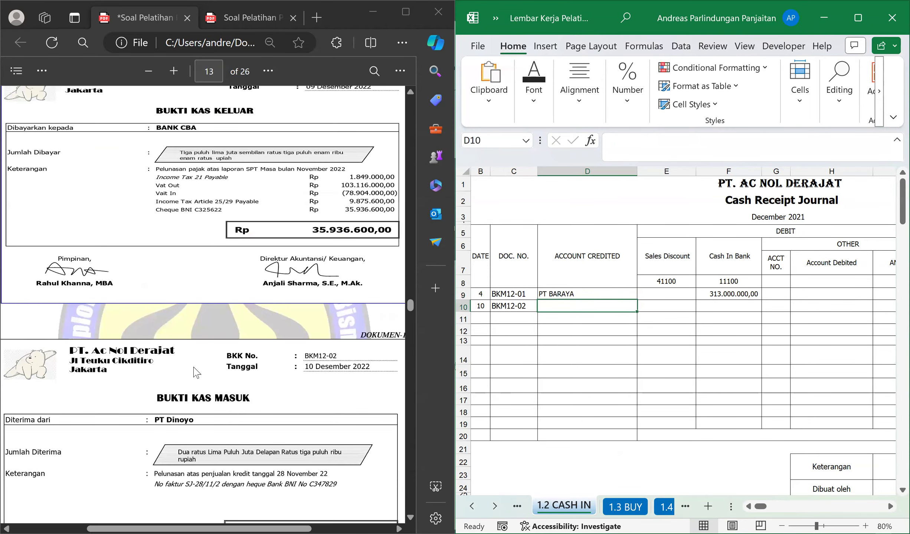
{"action": "scroll", "coordinate": [196, 371], "scroll_direction": "down", "scroll_amount": 10}
{"action": "scroll", "coordinate": [197, 367], "scroll_direction": "up", "scroll_amount": 7}
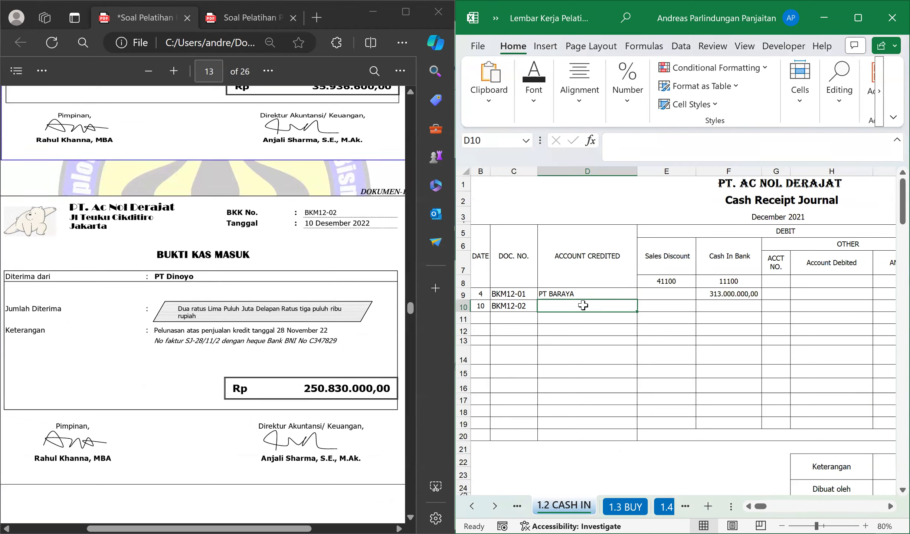
{"action": "type", "text": "PT DINOYO"}
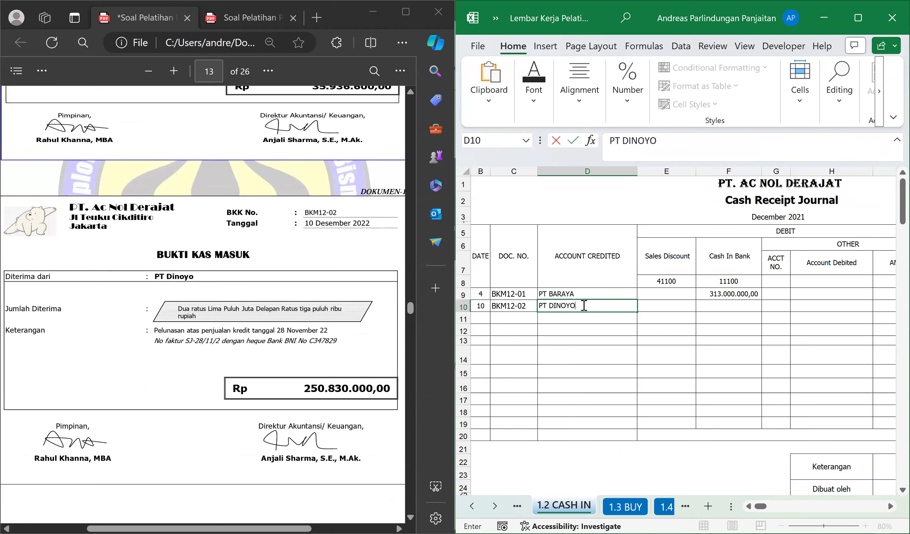
{"action": "key", "text": "Return"}
Check the voucher's invoice and date details, and enter 250830000 as the Cash In Bank debit in F10.
{"action": "key", "text": "Up"}
{"action": "key", "text": "Right"}
{"action": "key", "text": "Right"}
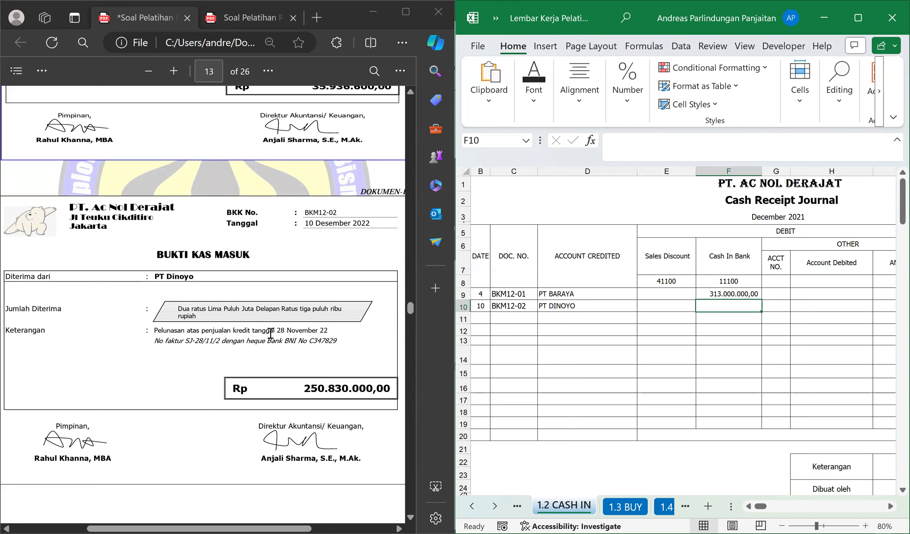
{"action": "left_click", "coordinate": [285, 330]}
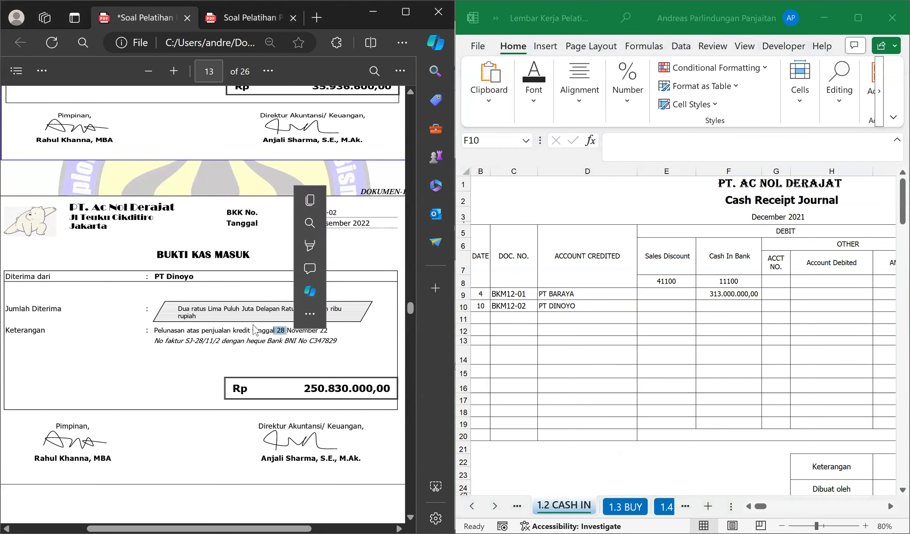
{"action": "left_click_drag", "start_coordinate": [259, 330], "coordinate": [291, 331]}
{"action": "left_click", "coordinate": [254, 334]}
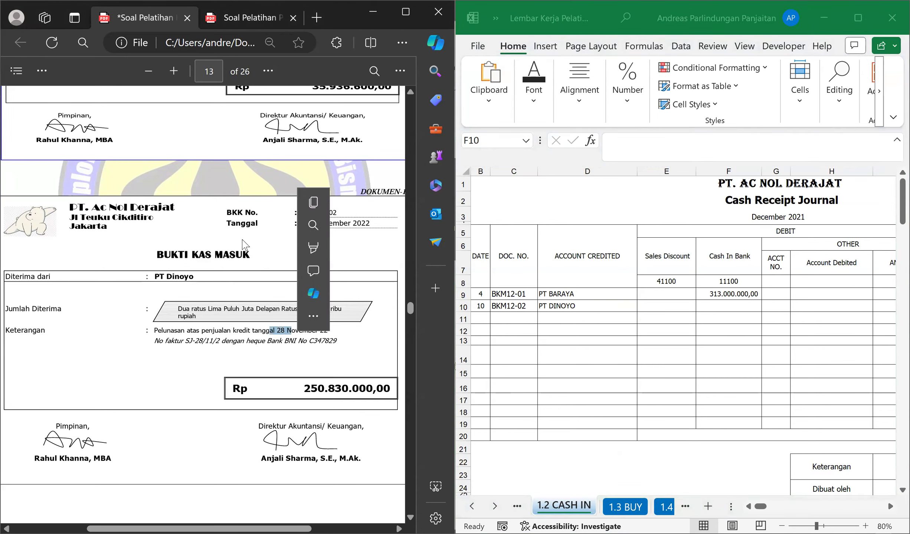
{"action": "left_click_drag", "start_coordinate": [298, 225], "coordinate": [320, 226]}
{"action": "left_click_drag", "start_coordinate": [274, 341], "coordinate": [225, 342]}
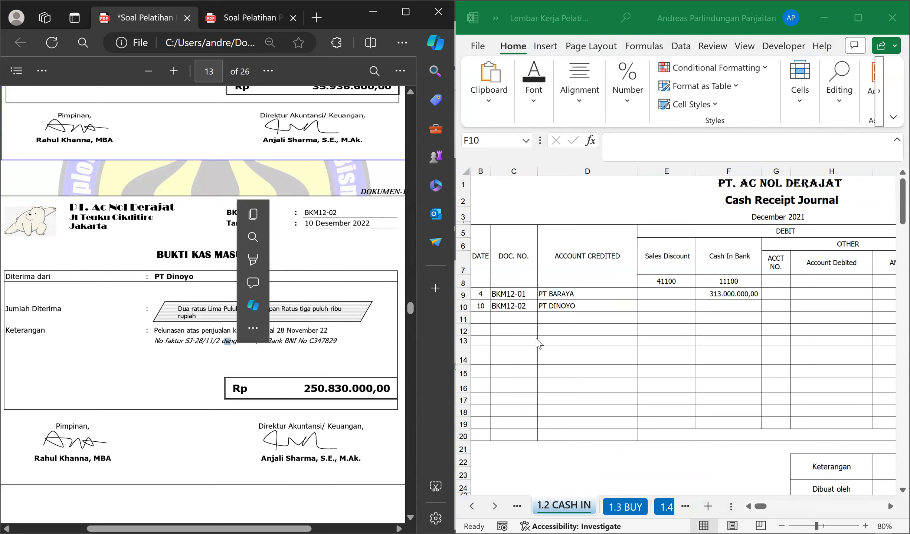
{"action": "left_click", "coordinate": [723, 311]}
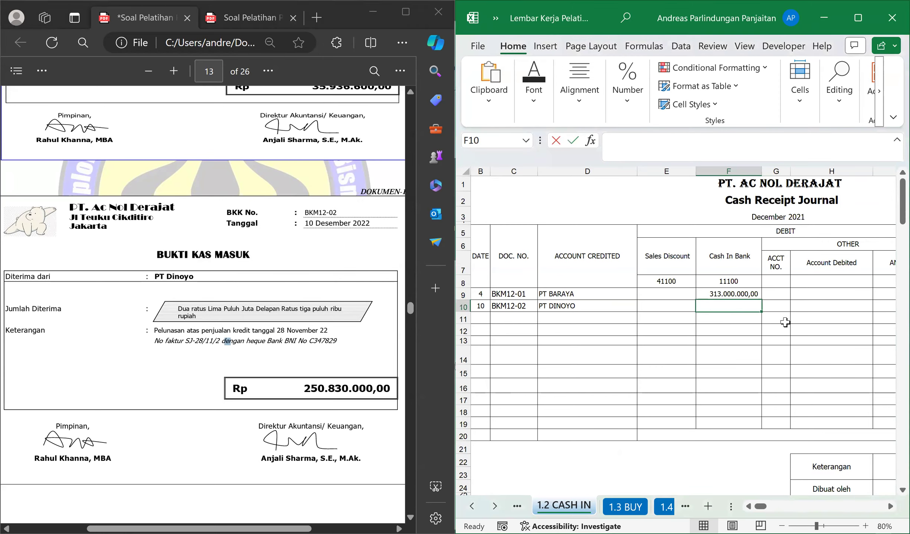
{"action": "type", "text": "250830000"}
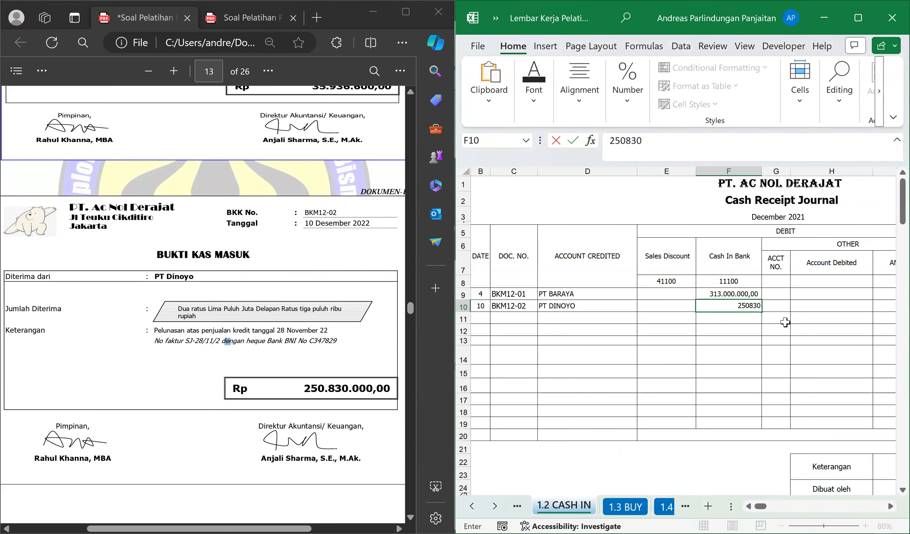
{"action": "key", "text": "Return"}
Link the Accounts Receivable credit in J10 to the Cash In Bank amount with the formula =F10.
{"action": "key", "text": "Up"}
{"action": "key", "text": "Right"}
{"action": "key", "text": "Right"}
{"action": "key", "text": "Right"}
{"action": "key", "text": "Right"}
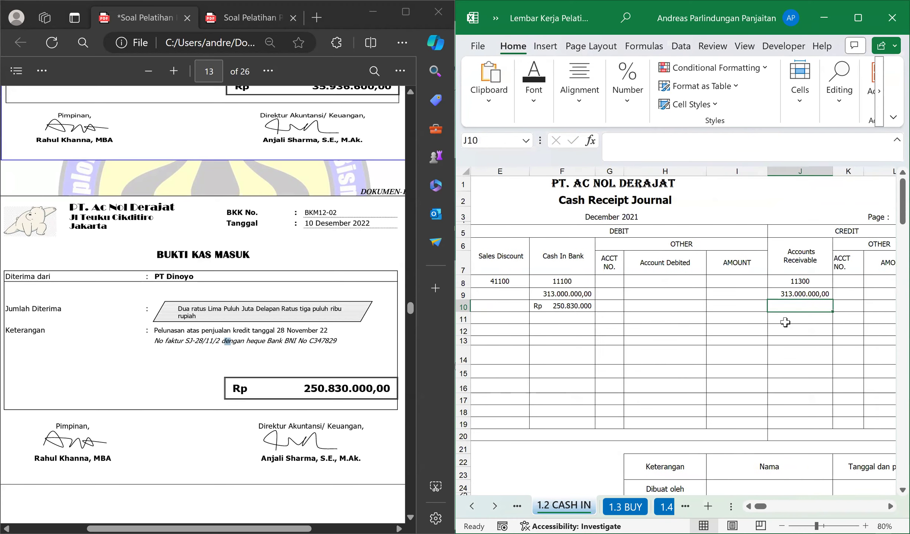
{"action": "type", "text": "[=[="}
{"action": "key", "text": "Left"}
{"action": "key", "text": "Left"}
{"action": "key", "text": "Left"}
{"action": "key", "text": "Left"}
{"action": "key", "text": "Return"}
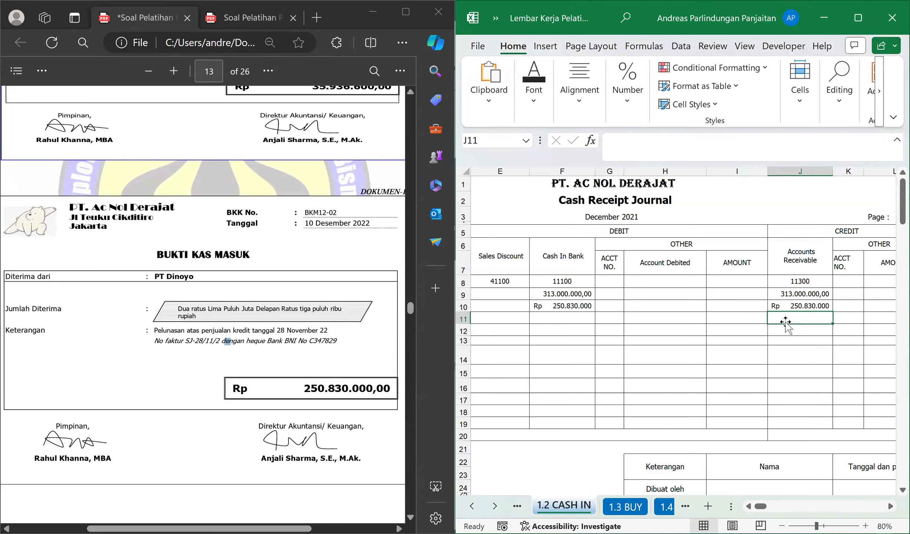
Copy the number format of F10 onto the Cash In Bank amount in F9 with Format Painter.
{"action": "key", "text": "Left"}
{"action": "key", "text": "Left"}
{"action": "key", "text": "Left"}
{"action": "key", "text": "Up"}
{"action": "key", "text": "Left"}
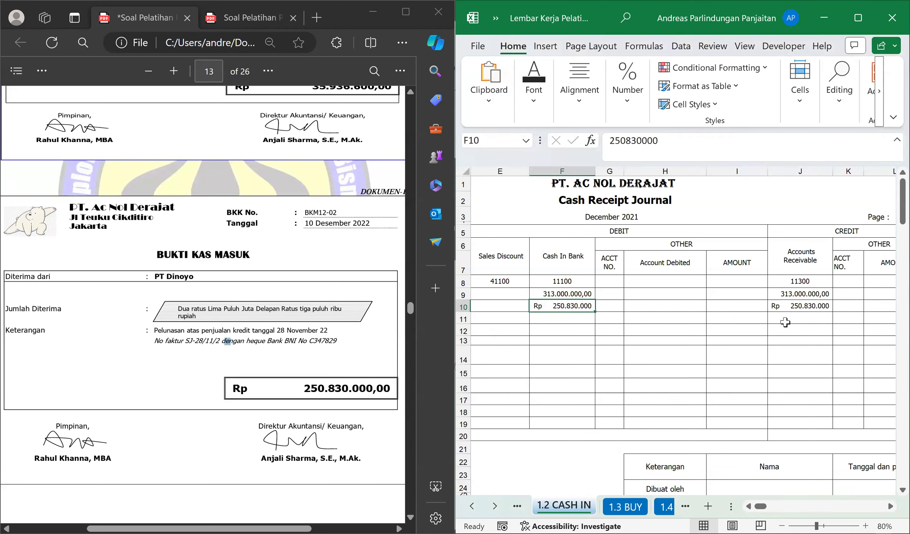
{"action": "key", "text": "alt"}
{"action": "key", "text": "h"}
{"action": "key", "text": "f"}
{"action": "key", "text": "p"}
{"action": "key", "text": "Up"}
Copy the format of J10 onto the Accounts Receivable amount in J9 with Format Painter, and return to B10.
{"action": "key", "text": "Right"}
{"action": "key", "text": "Right"}
{"action": "key", "text": "Right"}
{"action": "key", "text": "Right"}
{"action": "key", "text": "Down"}
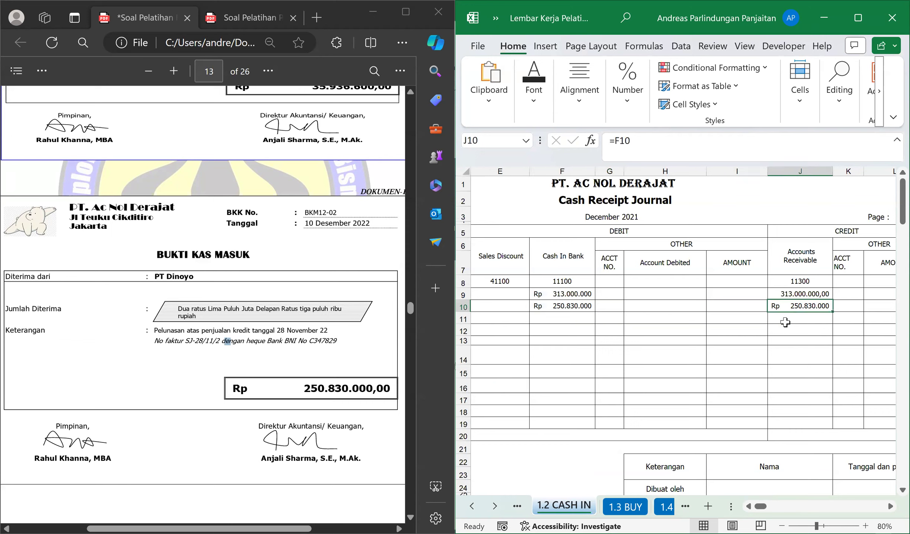
{"action": "key", "text": "alt"}
{"action": "key", "text": "h"}
{"action": "key", "text": "f"}
{"action": "key", "text": "p"}
{"action": "key", "text": "Up"}
{"action": "key", "text": "Left"}
{"action": "key", "text": "Left"}
{"action": "key", "text": "Left"}
{"action": "key", "text": "Left"}
{"action": "key", "text": "Left"}
{"action": "key", "text": "Left"}
{"action": "key", "text": "Left"}
{"action": "key", "text": "Left"}
{"action": "key", "text": "Left"}
{"action": "key", "text": "Right"}
{"action": "key", "text": "Down"}
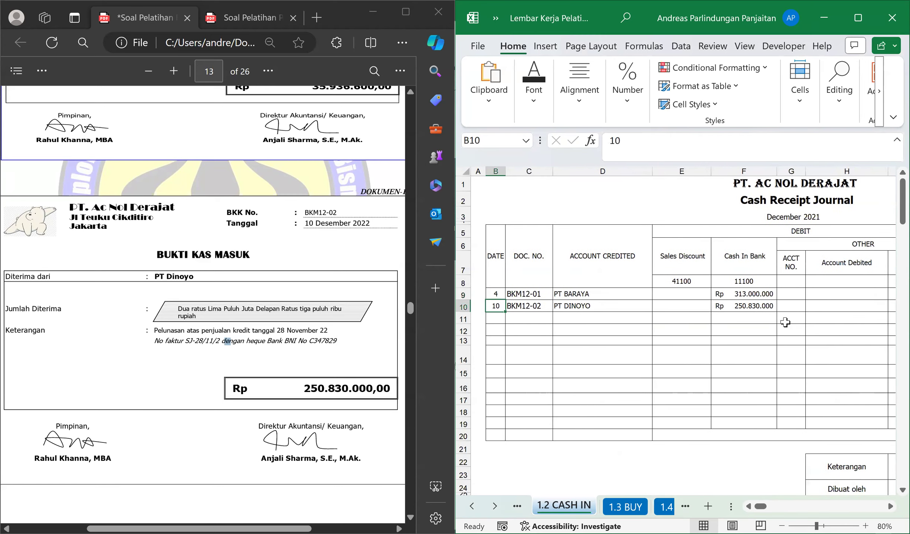
Bring up cash payment voucher BKK12-05 in the PDF and examine its payment description and credit purchase date.
{"action": "scroll", "coordinate": [336, 334], "scroll_direction": "down", "scroll_amount": 5}
{"action": "scroll", "coordinate": [336, 334], "scroll_direction": "down", "scroll_amount": 5}
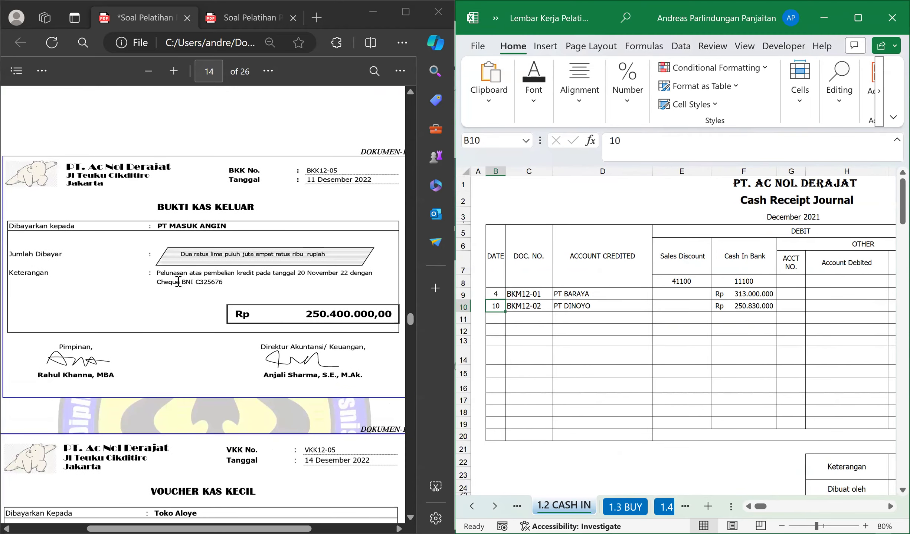
{"action": "left_click", "coordinate": [162, 273]}
{"action": "left_click_drag", "start_coordinate": [188, 273], "coordinate": [351, 280]}
{"action": "left_click", "coordinate": [253, 298]}
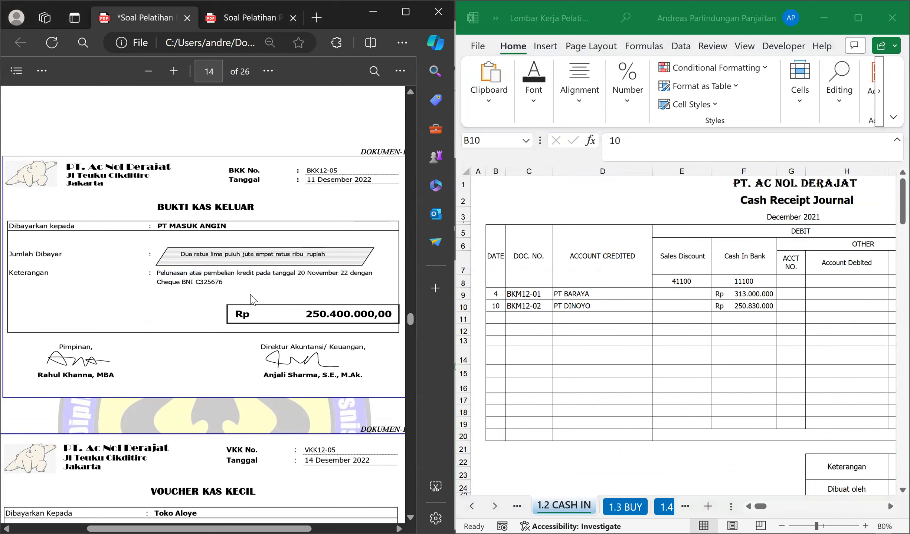
{"action": "left_click_drag", "start_coordinate": [283, 273], "coordinate": [348, 275]}
{"action": "left_click", "coordinate": [268, 256]}
{"action": "left_click_drag", "start_coordinate": [252, 274], "coordinate": [321, 274]}
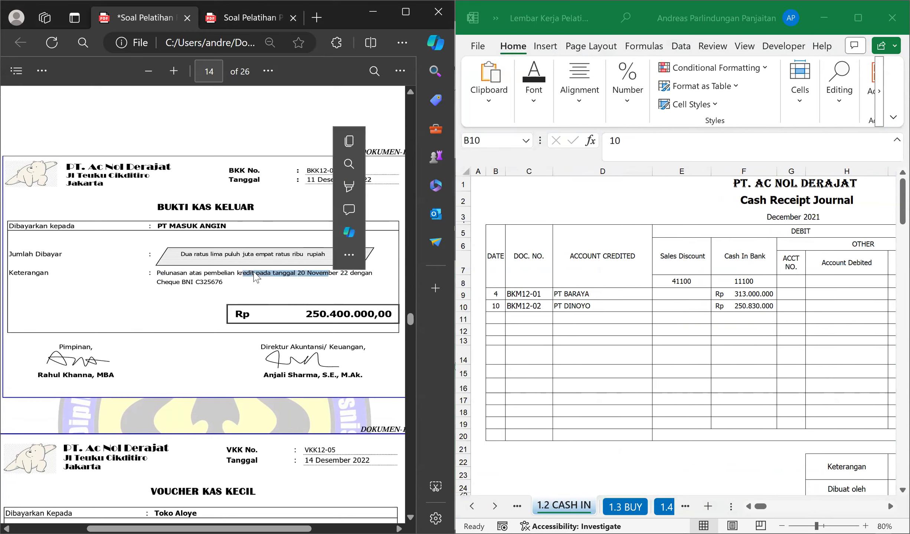
Check the date and document title of voucher BKK12-05 in the PDF, and open the 1.4 CASH OUT sheet.
{"action": "left_click_drag", "start_coordinate": [296, 179], "coordinate": [317, 179]}
{"action": "left_click", "coordinate": [230, 279]}
{"action": "scroll", "coordinate": [192, 280], "scroll_direction": "up", "scroll_amount": 2}
{"action": "left_click_drag", "start_coordinate": [225, 263], "coordinate": [158, 273]}
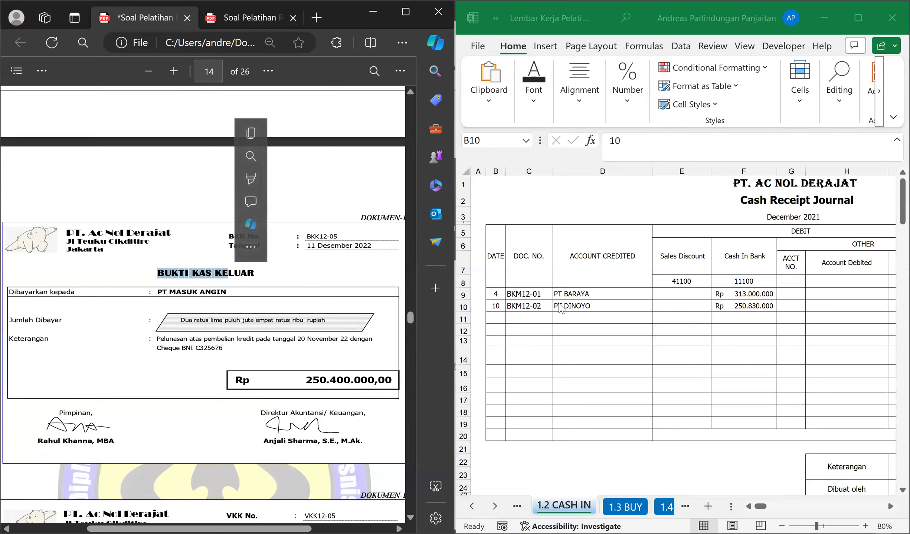
{"action": "left_click", "coordinate": [604, 435]}
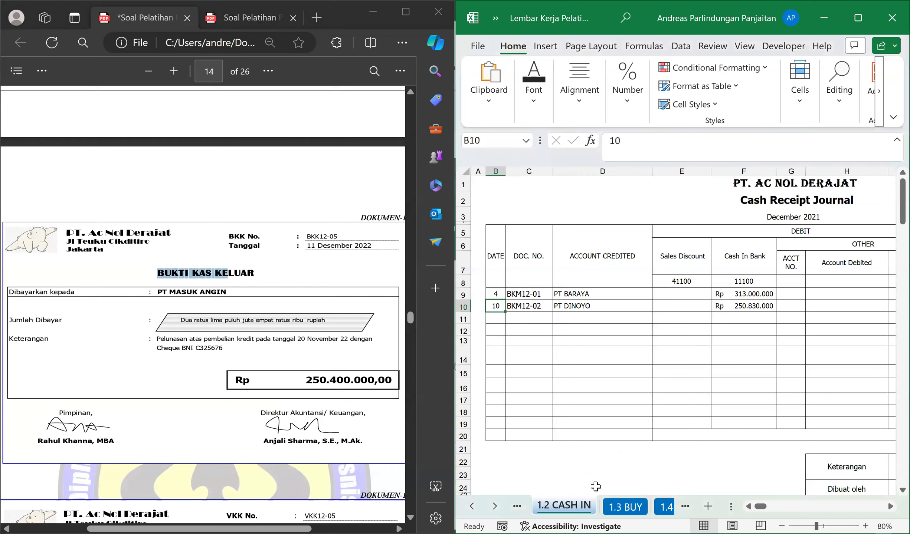
{"action": "left_click", "coordinate": [665, 507]}
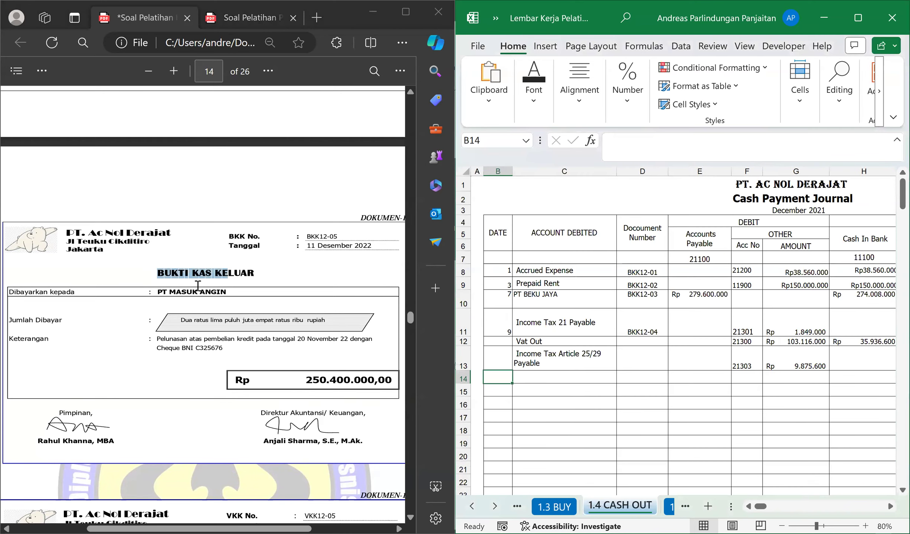
Enter date 11 and account debited PT MASUK ANGIN in row 14 of the Cash Payment Journal.
{"action": "left_click", "coordinate": [198, 285]}
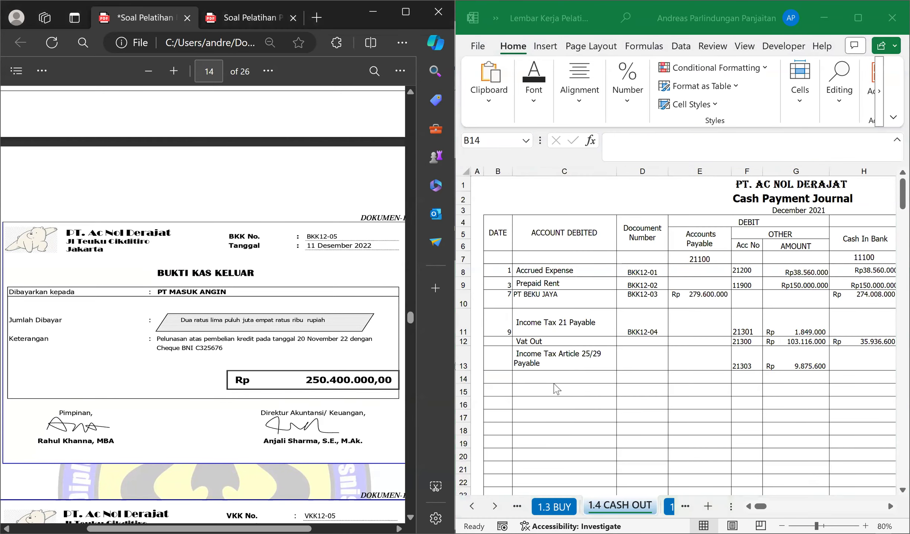
{"action": "left_click", "coordinate": [489, 376]}
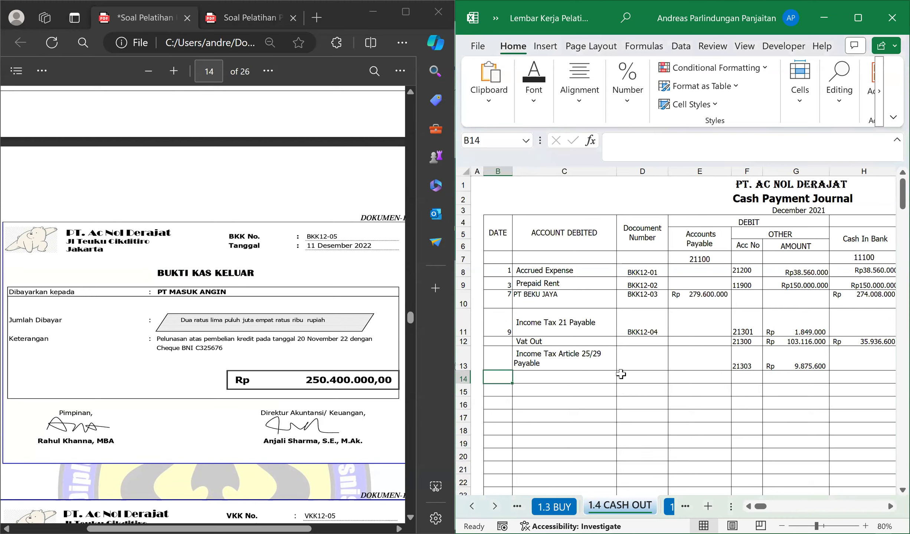
{"action": "type", "text": "11"}
{"action": "key", "text": "Tab"}
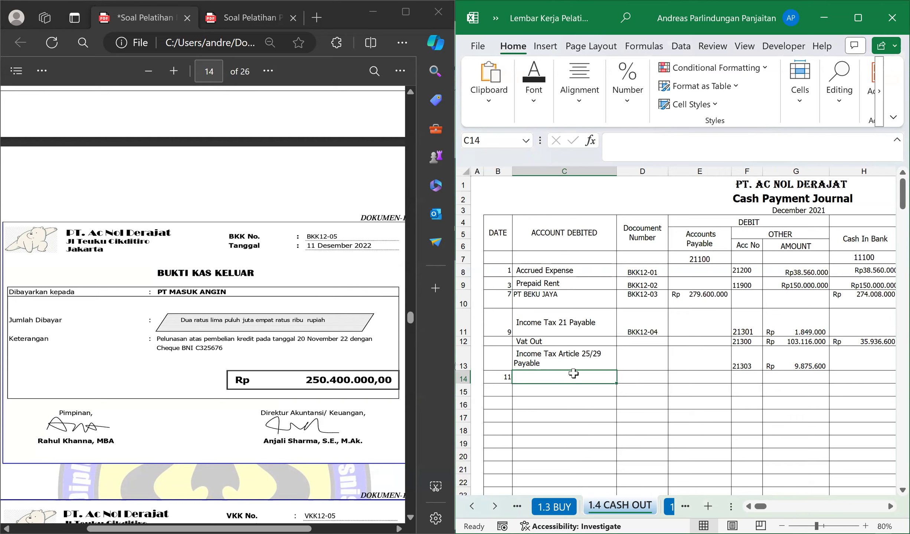
{"action": "type", "text": "PT MASUK ANGIN"}
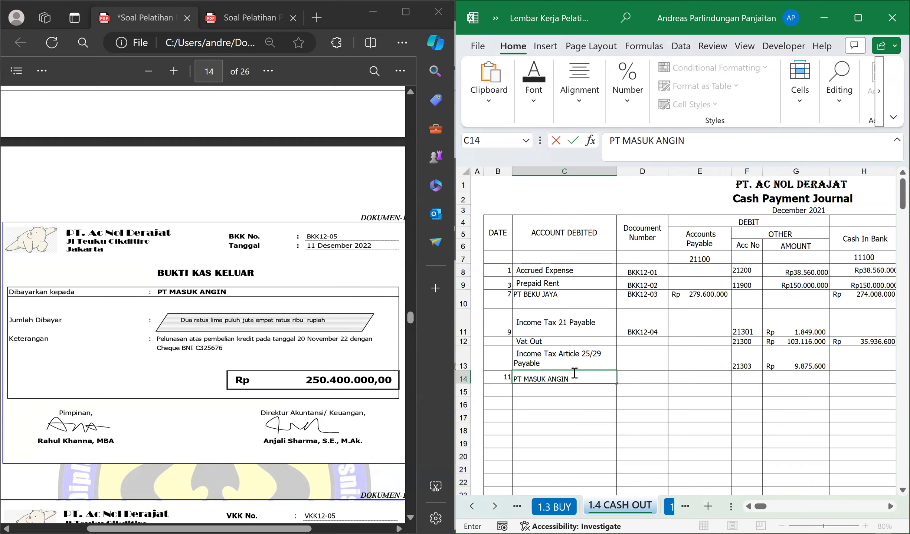
{"action": "key", "text": "Return"}
{"action": "left_click", "coordinate": [574, 372]}
{"action": "key", "text": "Tab"}
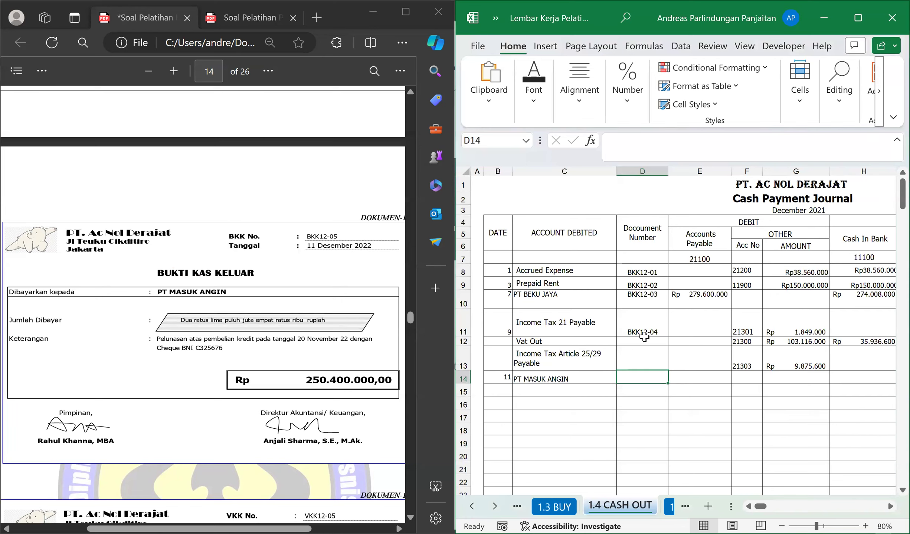
Enter document number BKK12-05 in D14 for the PT MASUK ANGIN payment.
{"action": "type", "text": "BKK12"}
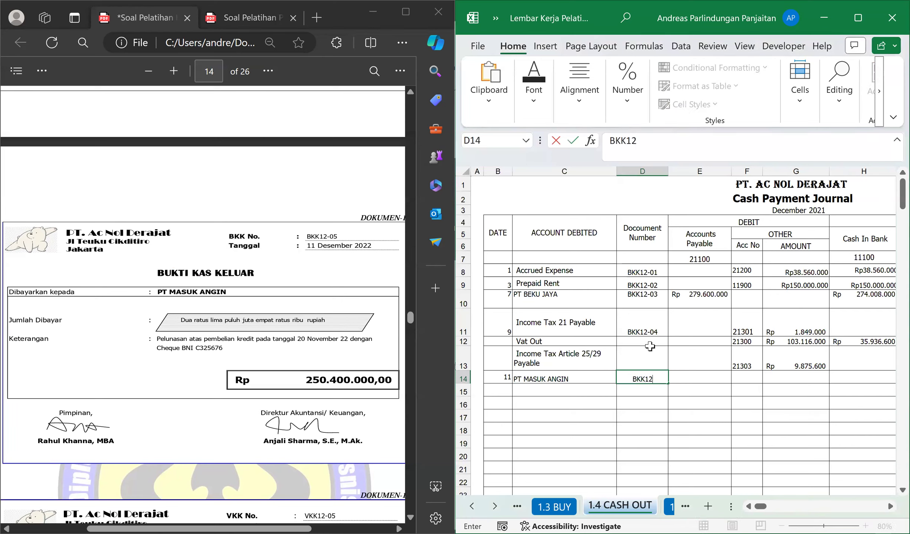
{"action": "type", "text": "-06"}
{"action": "key", "text": "BackSpace"}
{"action": "type", "text": "5"}
{"action": "key", "text": "Return"}
{"action": "key", "text": "Up"}
{"action": "key", "text": "Right"}
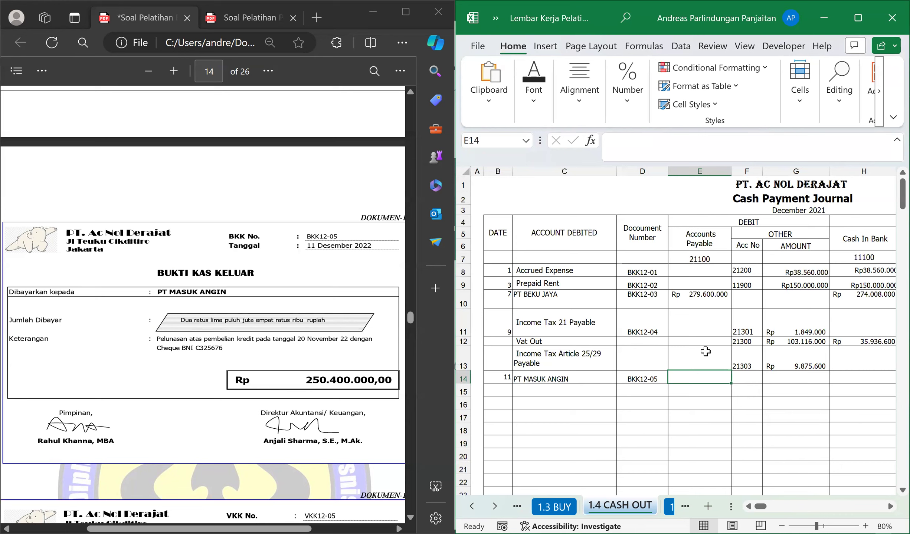
Enter 250.400.000 as the Accounts Payable debit in E14.
{"action": "type", "text": "250"}
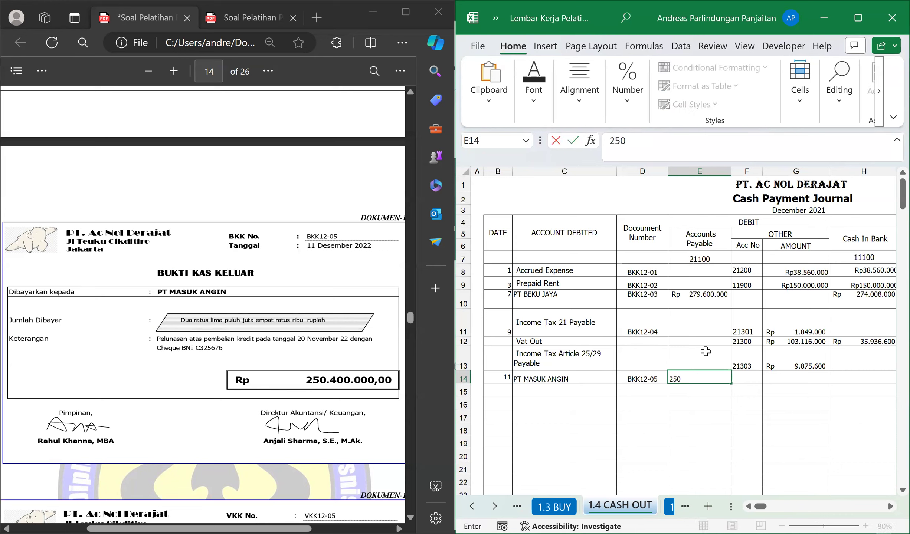
{"action": "type", "text": ".400.000"}
{"action": "key", "text": "Return"}
{"action": "key", "text": "Up"}
Link the Cash In Bank credit in H14 to the Accounts Payable debit with the formula =E14, and return to B15.
{"action": "key", "text": "Right"}
{"action": "key", "text": "Right"}
{"action": "key", "text": "Right"}
{"action": "key", "text": "Right"}
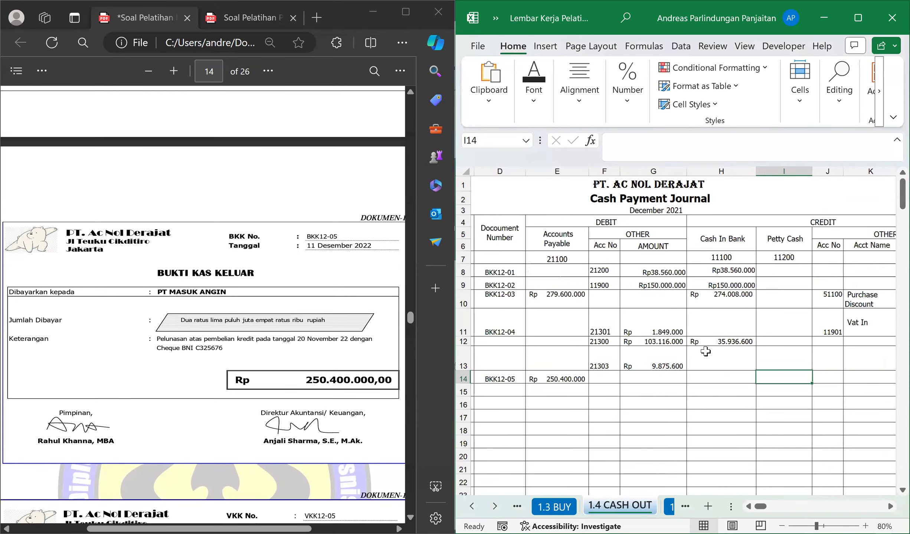
{"action": "key", "text": "Left"}
{"action": "type", "text": "="}
{"action": "key", "text": "Left"}
{"action": "key", "text": "Left"}
{"action": "key", "text": "Left"}
{"action": "key", "text": "Return"}
{"action": "key", "text": "Left"}
{"action": "key", "text": "Left"}
{"action": "key", "text": "Left"}
{"action": "key", "text": "Left"}
{"action": "key", "text": "Left"}
{"action": "key", "text": "Left"}
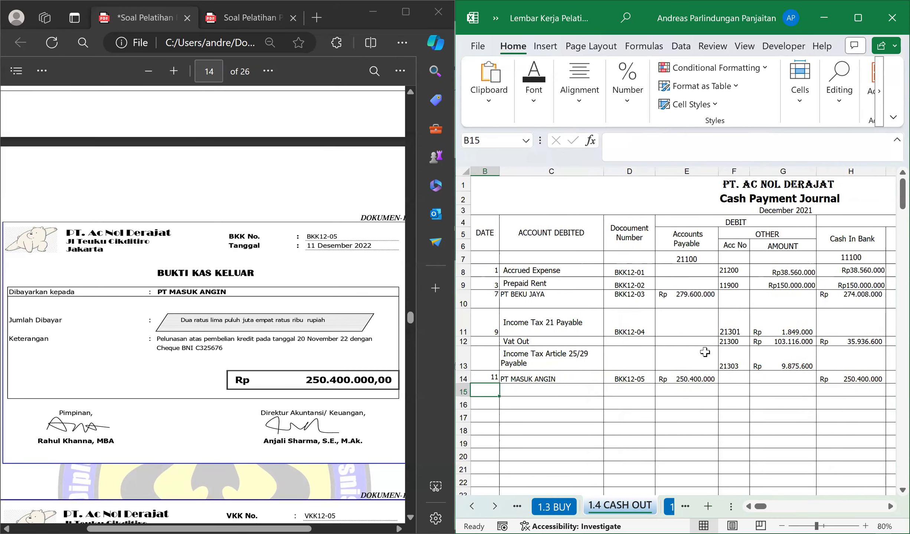
Bring up petty cash voucher VKK12-05 in the PDF and draw a large blue check mark on it with the Draw tool.
{"action": "scroll", "coordinate": [183, 400], "scroll_direction": "down", "scroll_amount": 5}
{"action": "scroll", "coordinate": [186, 389], "scroll_direction": "up", "scroll_amount": 1}
{"action": "scroll", "coordinate": [187, 390], "scroll_direction": "down", "scroll_amount": 7}
{"action": "scroll", "coordinate": [188, 390], "scroll_direction": "up", "scroll_amount": 3}
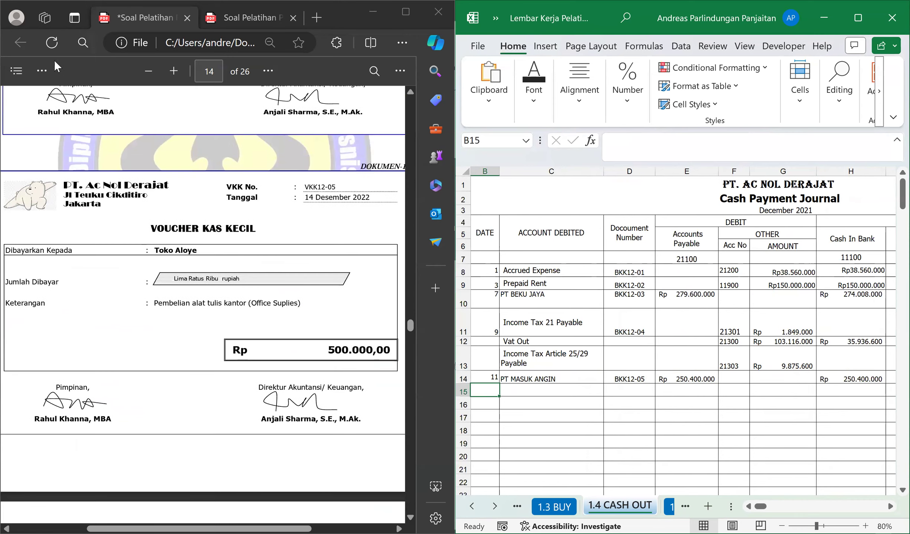
{"action": "left_click", "coordinate": [42, 70]}
{"action": "left_click", "coordinate": [75, 127]}
{"action": "left_click", "coordinate": [78, 319]}
{"action": "mouse_move", "coordinate": [120, 384]}
{"action": "left_mouse_down"}
{"action": "mouse_move", "coordinate": [141, 291]}
{"action": "mouse_move", "coordinate": [117, 334]}
{"action": "mouse_move", "coordinate": [91, 313]}
{"action": "mouse_move", "coordinate": [77, 316]}
{"action": "left_mouse_up"}
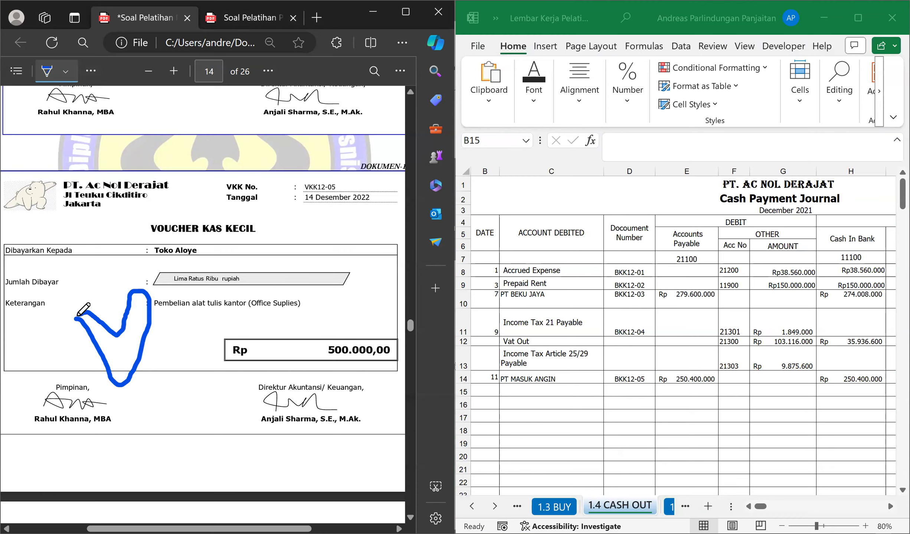
{"action": "left_click", "coordinate": [46, 71]}
Bring up cash receipt BKM12-03 in the PDF and switch the workbook to the 1.2 CASH IN sheet.
{"action": "scroll", "coordinate": [246, 273], "scroll_direction": "down", "scroll_amount": 10}
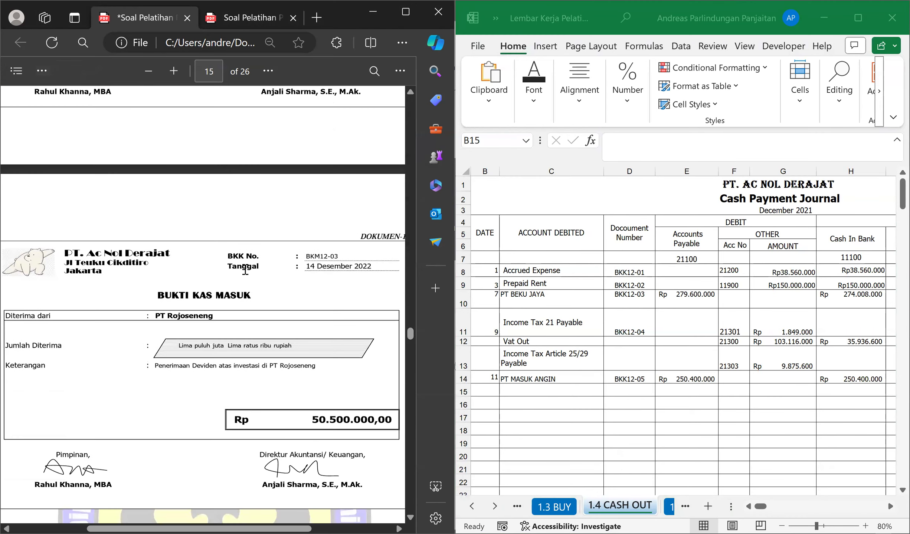
{"action": "scroll", "coordinate": [255, 275], "scroll_direction": "down", "scroll_amount": 2}
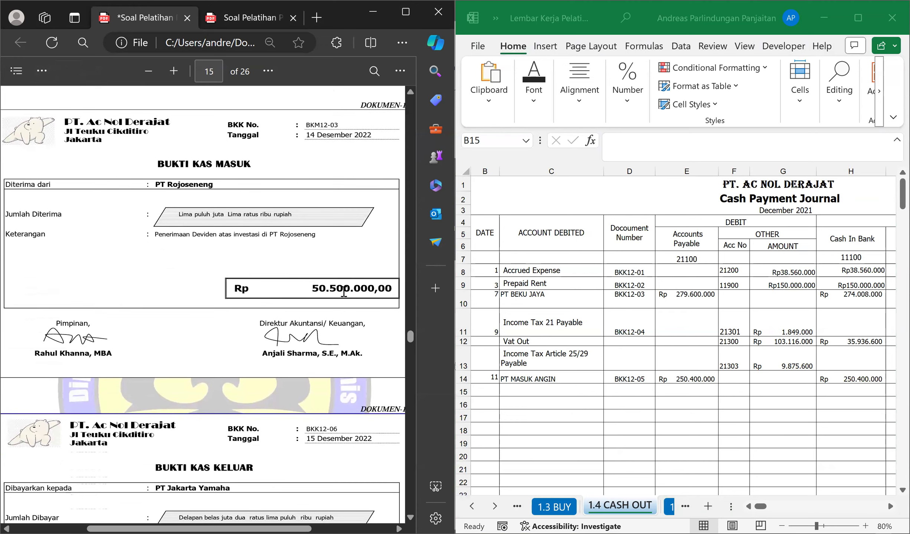
{"action": "scroll", "coordinate": [310, 344], "scroll_direction": "up", "scroll_amount": 2}
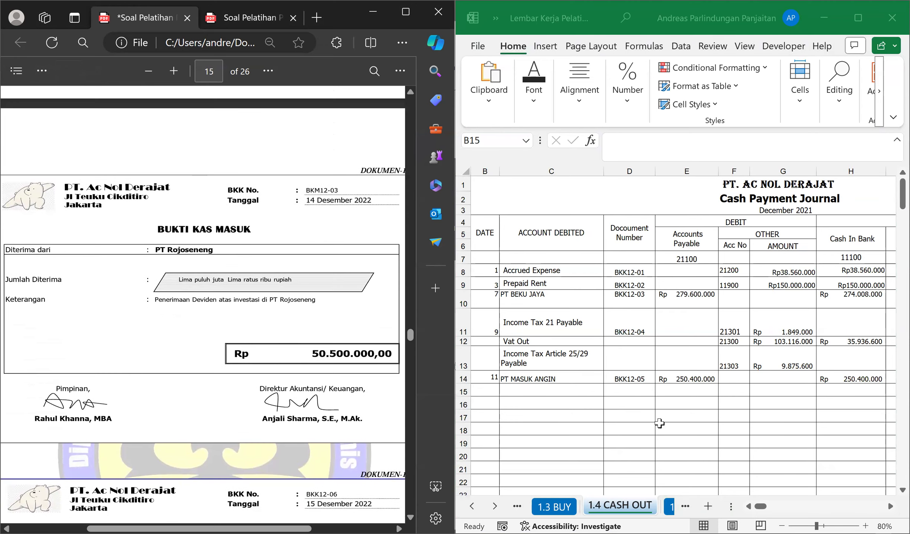
{"action": "left_click", "coordinate": [659, 423]}
{"action": "key", "text": "ctrl+Page_Up"}
{"action": "key", "text": "ctrl+Page_Up"}
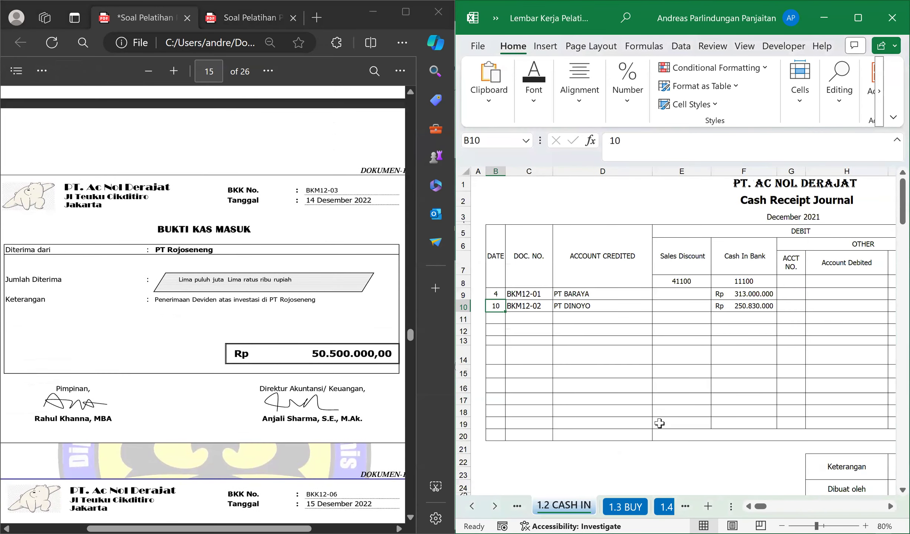
Enter date 14 and document number BKM12-03 in row 11 of the Cash Receipt Journal, and select D11.
{"action": "left_click", "coordinate": [492, 318]}
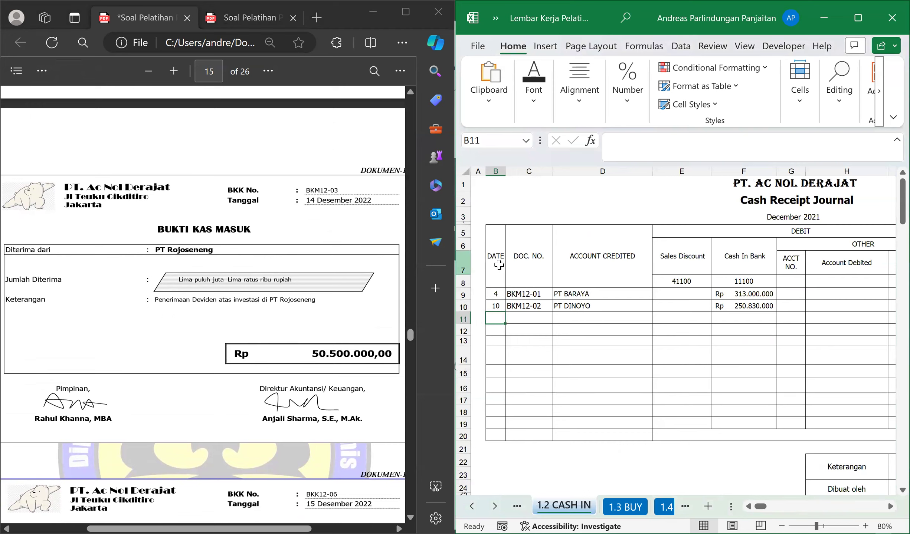
{"action": "type", "text": "14"}
{"action": "key", "text": "Tab"}
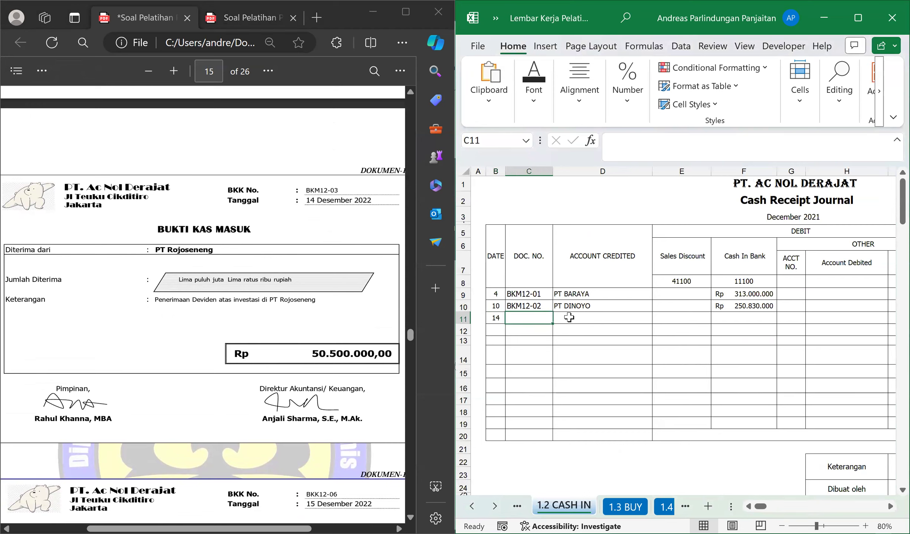
{"action": "type", "text": "BK"}
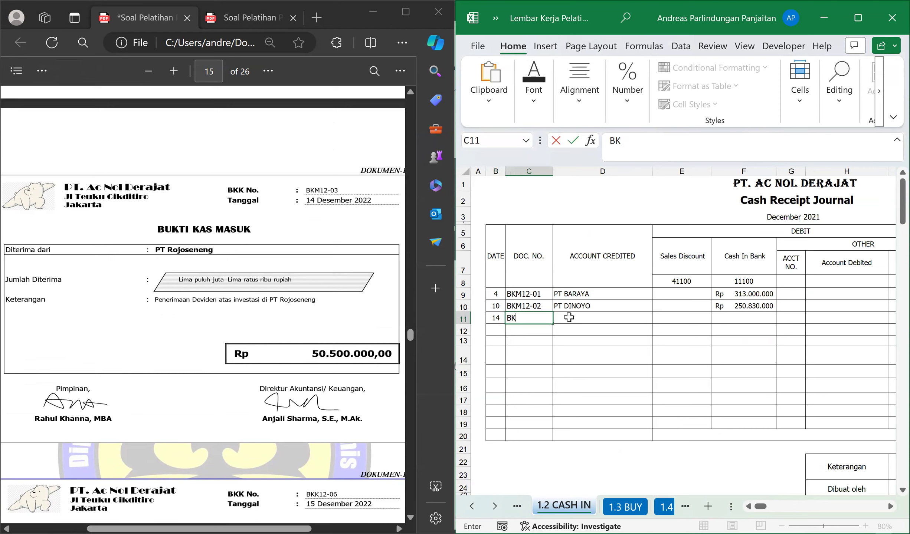
{"action": "type", "text": "N12-03"}
{"action": "key", "text": "Return"}
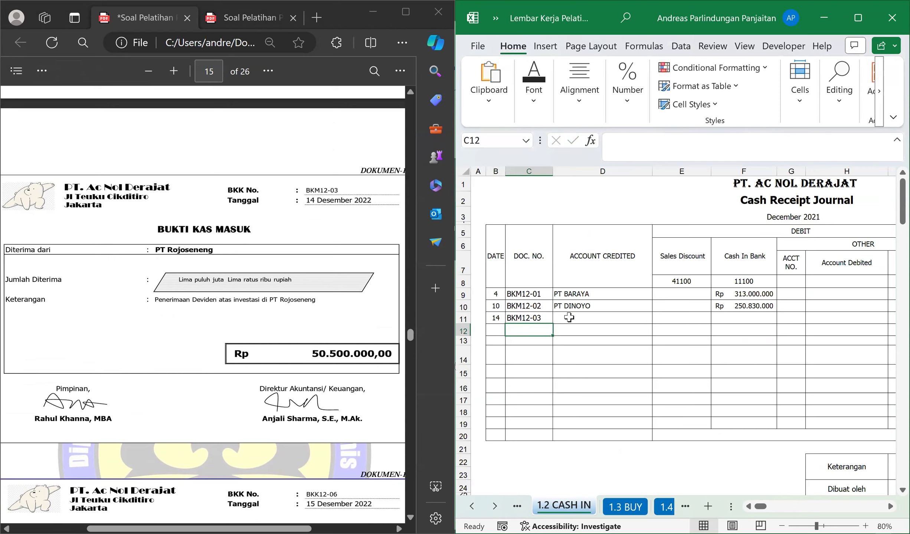
{"action": "left_click", "coordinate": [569, 317]}
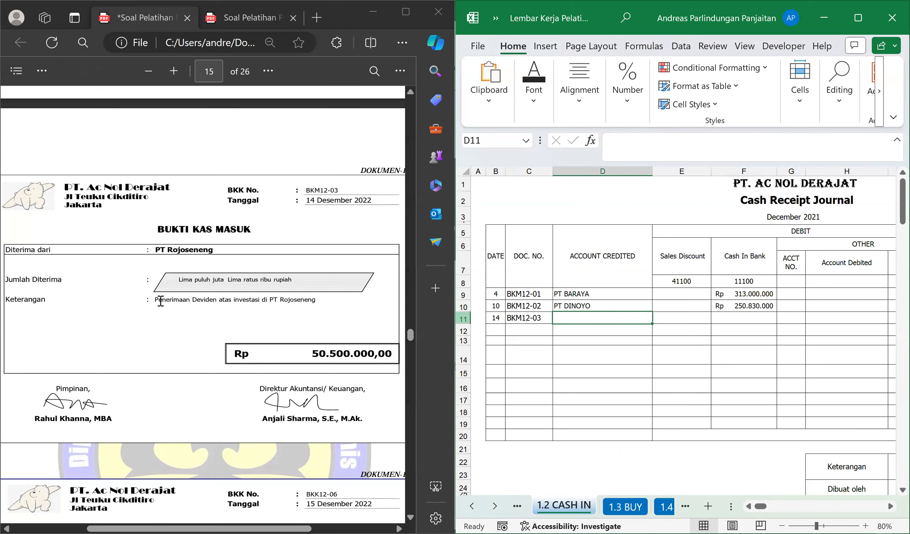
Enter Dividend Income as the account credited in D11 for cash receipt BKM12-03.
{"action": "triple_click", "coordinate": [247, 301]}
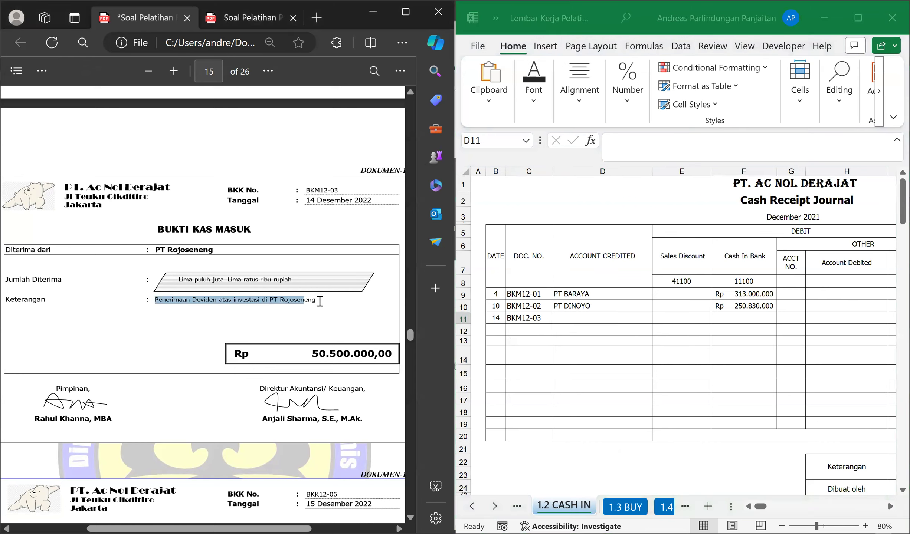
{"action": "left_click", "coordinate": [277, 301]}
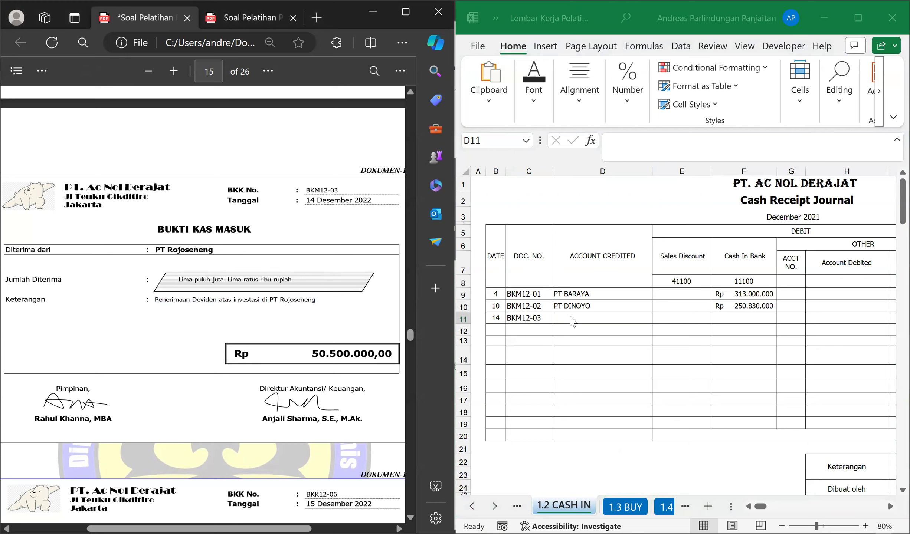
{"action": "left_click", "coordinate": [647, 314]}
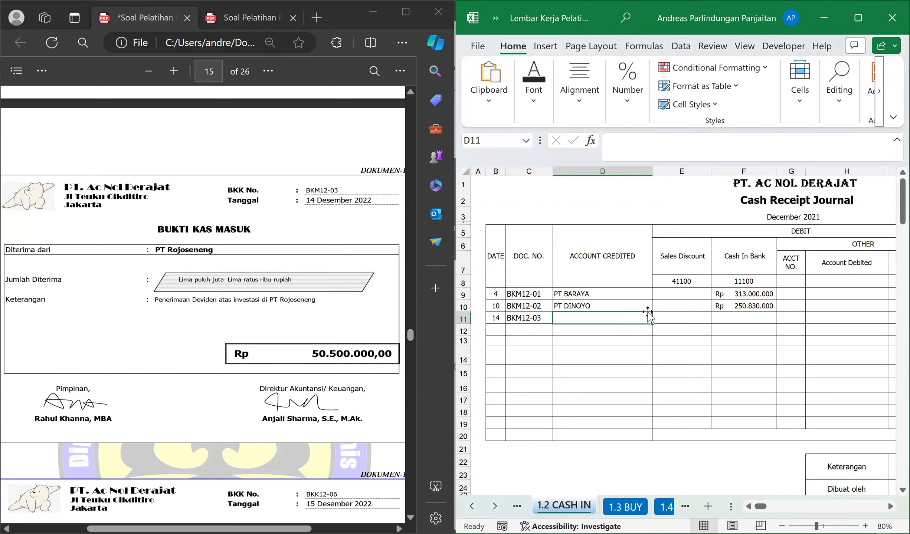
{"action": "type", "text": "Di"}
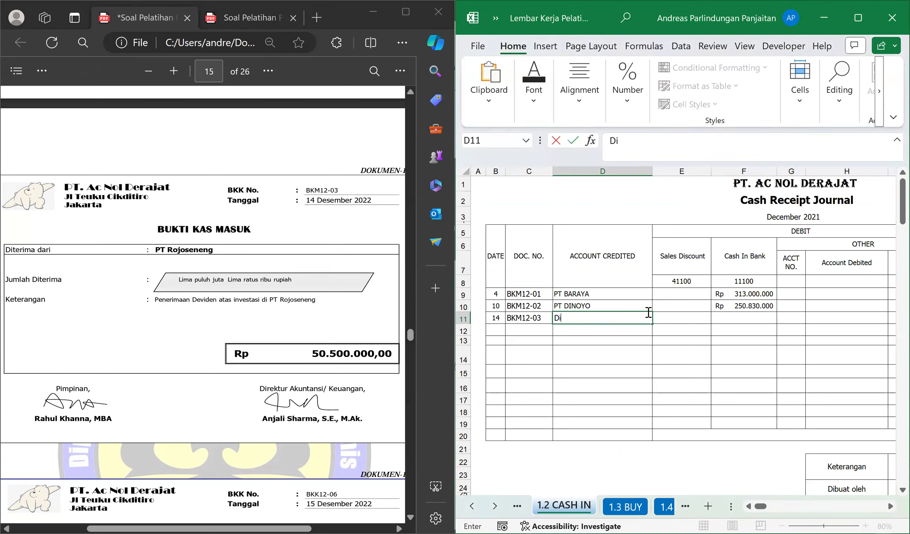
{"action": "type", "text": "vidend Income"}
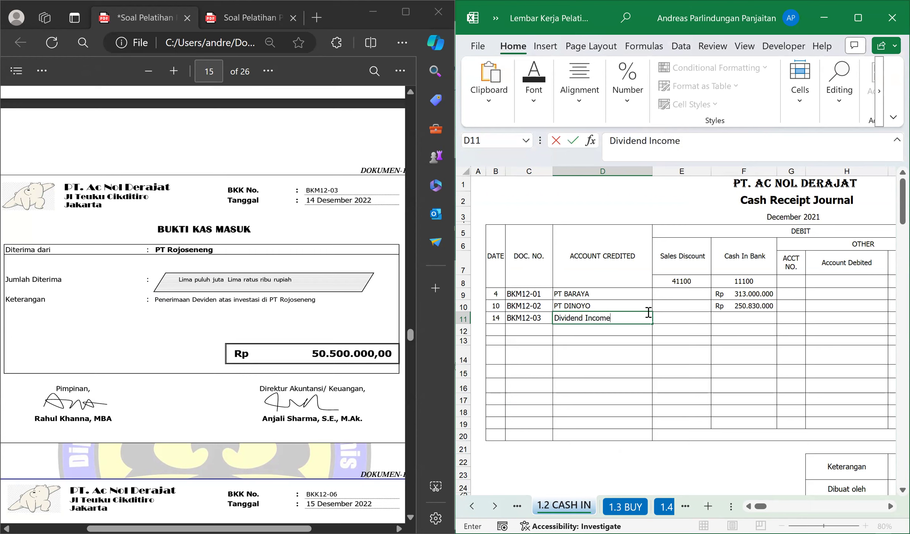
{"action": "key", "text": "Return"}
{"action": "key", "text": "Down"}
{"action": "key", "text": "Up"}
{"action": "key", "text": "Up"}
{"action": "key", "text": "Right"}
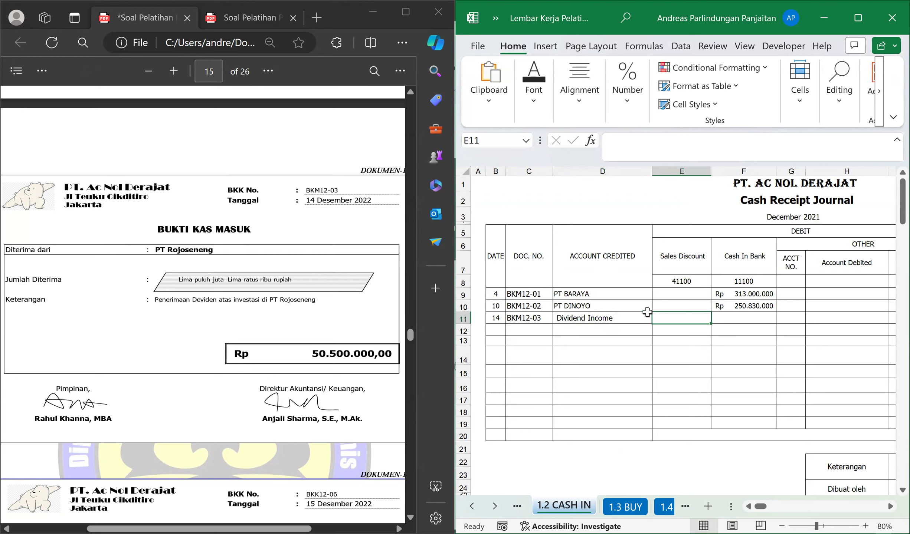
Look up the account number of Deviden Income in the trial balance on page 4 of the other PDF.
{"action": "left_click", "coordinate": [281, 91]}
{"action": "key", "text": "ctrl+Tab"}
{"action": "scroll", "coordinate": [182, 290], "scroll_direction": "down", "scroll_amount": 5}
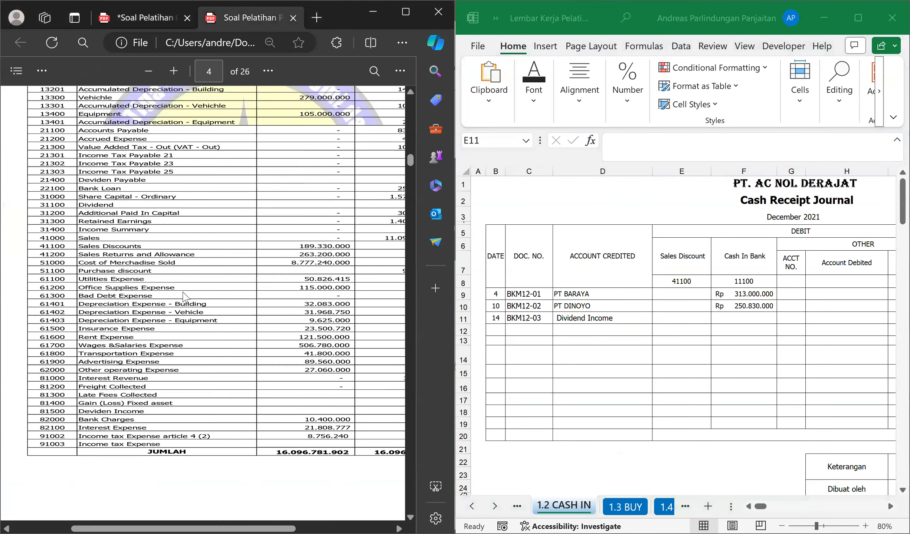
{"action": "scroll", "coordinate": [177, 317], "scroll_direction": "down", "scroll_amount": 2}
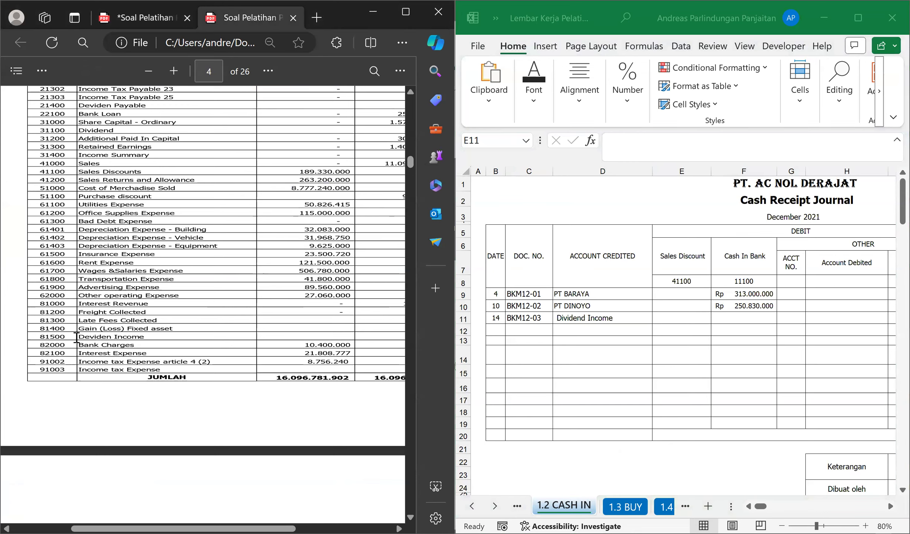
{"action": "left_click", "coordinate": [783, 315]}
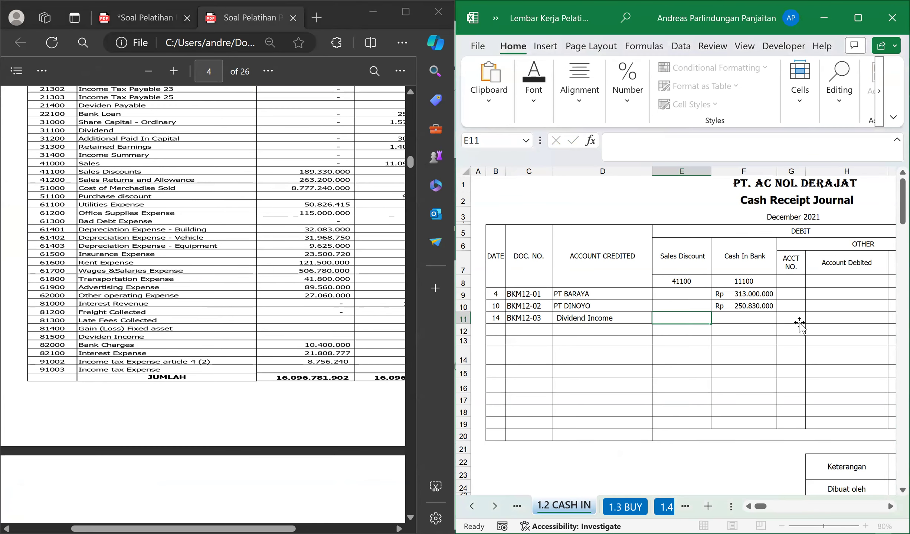
{"action": "type", "text": "81500"}
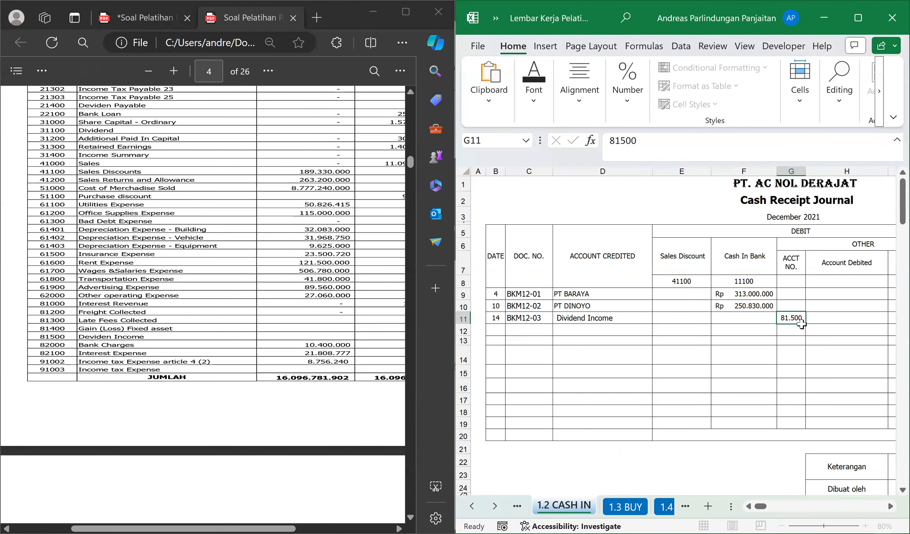
{"action": "key", "text": "Tab"}
{"action": "left_click", "coordinate": [115, 13]}
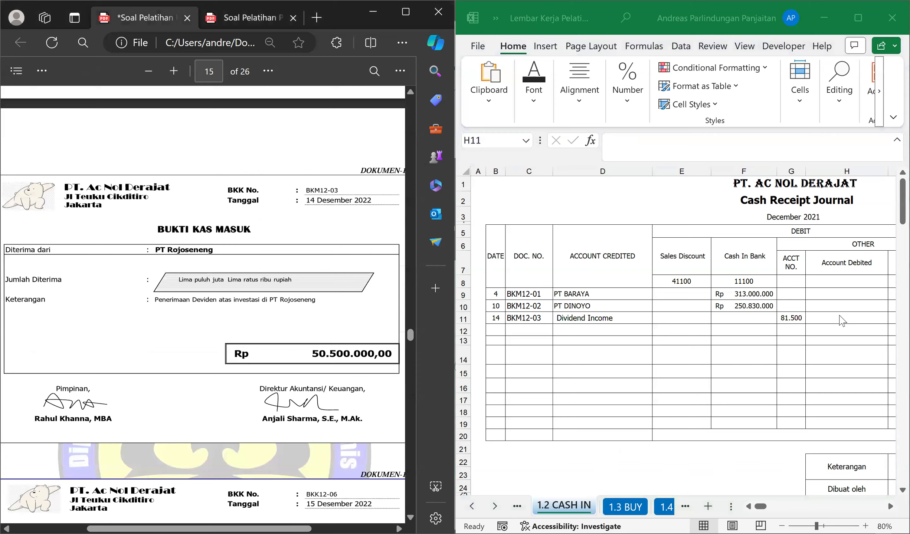
{"action": "left_click", "coordinate": [841, 320]}
{"action": "type", "text": "5"}
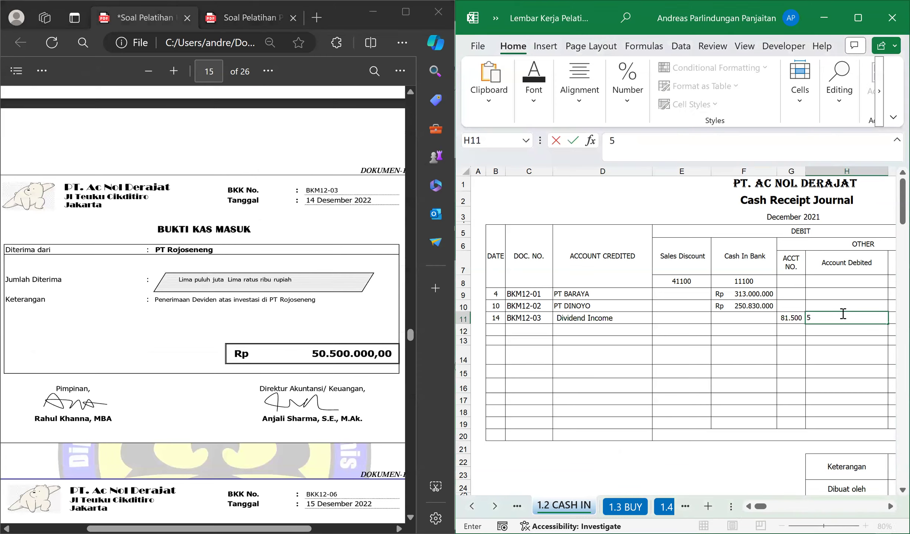
{"action": "type", "text": "0"}
{"action": "key", "text": "BackSpace"}
{"action": "key", "text": "BackSpace"}
{"action": "left_click", "coordinate": [792, 318]}
{"action": "key", "text": "BackSpace"}
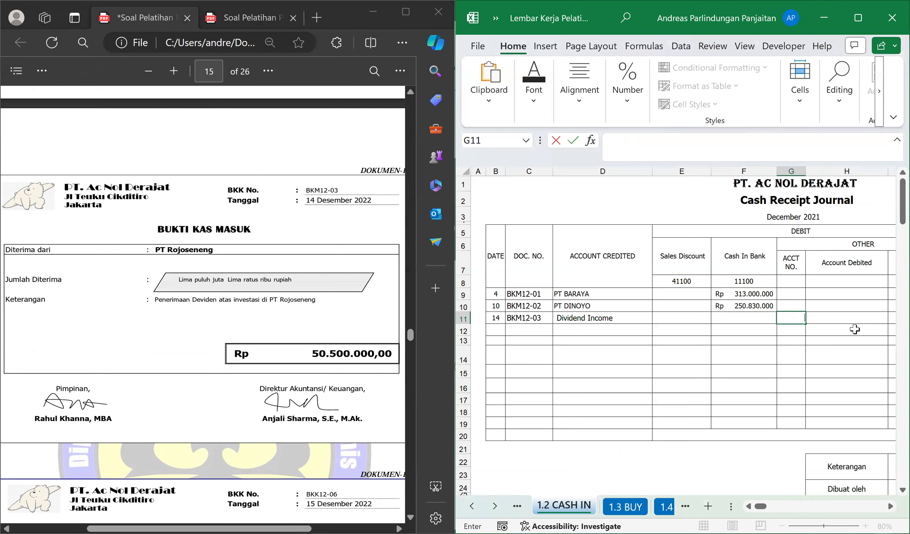
{"action": "left_click", "coordinate": [854, 329]}
Set the Cash In Bank debit in F11 to 50.500.000.
{"action": "left_click", "coordinate": [857, 319]}
{"action": "scroll", "coordinate": [856, 318], "scroll_direction": "right", "scroll_amount": 3}
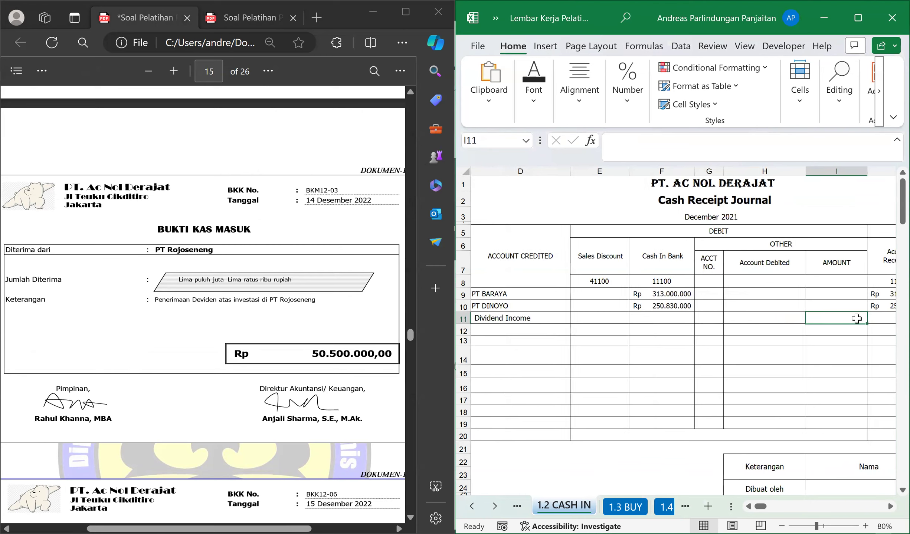
{"action": "key", "text": "Left"}
{"action": "key", "text": "Left"}
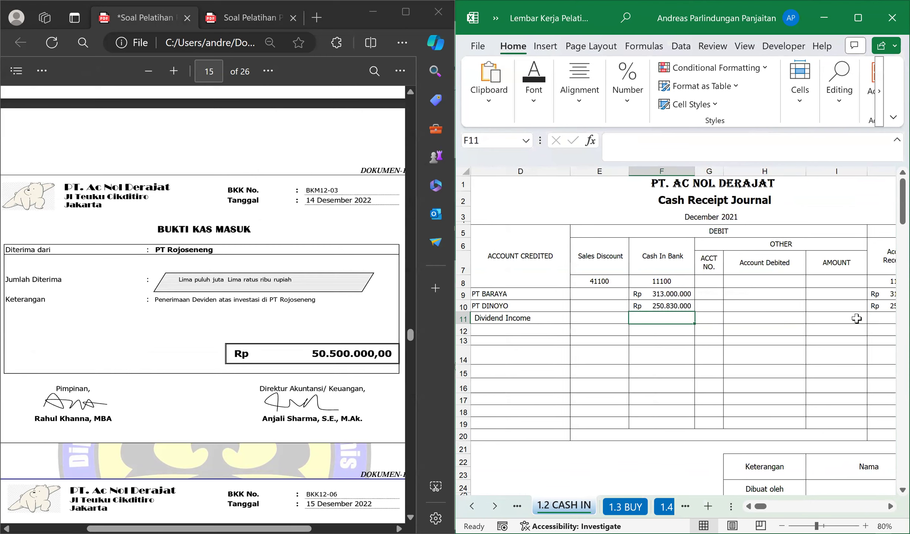
{"action": "type", "text": "50.500.000"}
{"action": "key", "text": "Return"}
{"action": "key", "text": "Up"}
Enter 81500 as the account number under the Other credit in K11.
{"action": "key", "text": "Right"}
{"action": "key", "text": "Right"}
{"action": "key", "text": "Right"}
{"action": "key", "text": "Right"}
{"action": "key", "text": "Right"}
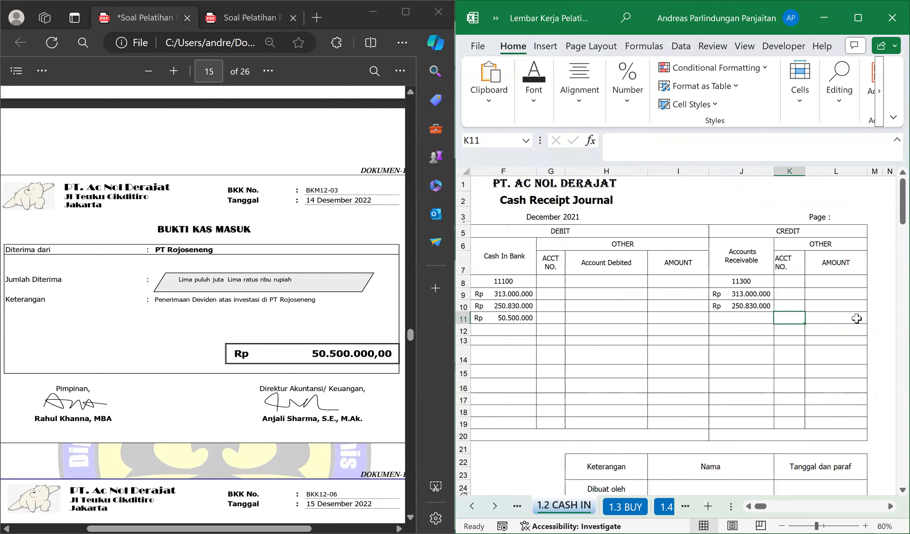
{"action": "type", "text": "81500"}
{"action": "key", "text": "Return"}
{"action": "key", "text": "Up"}
Link the Other credit amount in L11 to row 11's Cash In Bank debit with a formula, and return to B12.
{"action": "key", "text": "Right"}
{"action": "type", "text": "="}
{"action": "key", "text": "Left"}
{"action": "key", "text": "Left"}
{"action": "key", "text": "Left"}
{"action": "key", "text": "Left"}
{"action": "key", "text": "Left"}
{"action": "key", "text": "Left"}
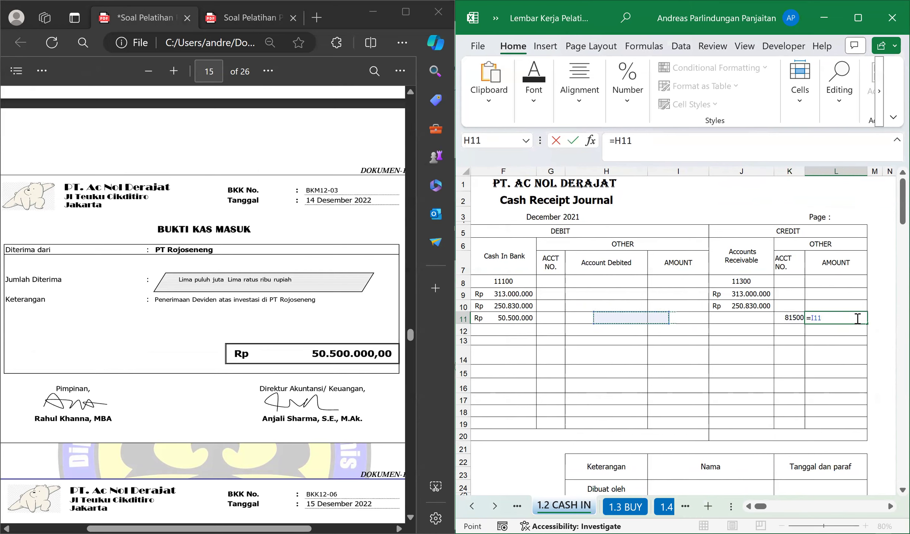
{"action": "key", "text": "Return"}
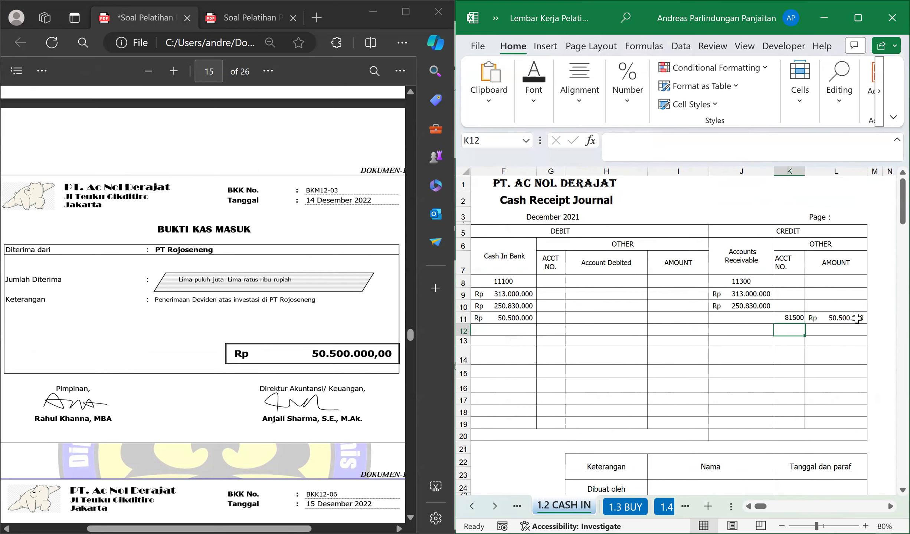
{"action": "key", "text": "Home"}
{"action": "key", "text": "Right"}
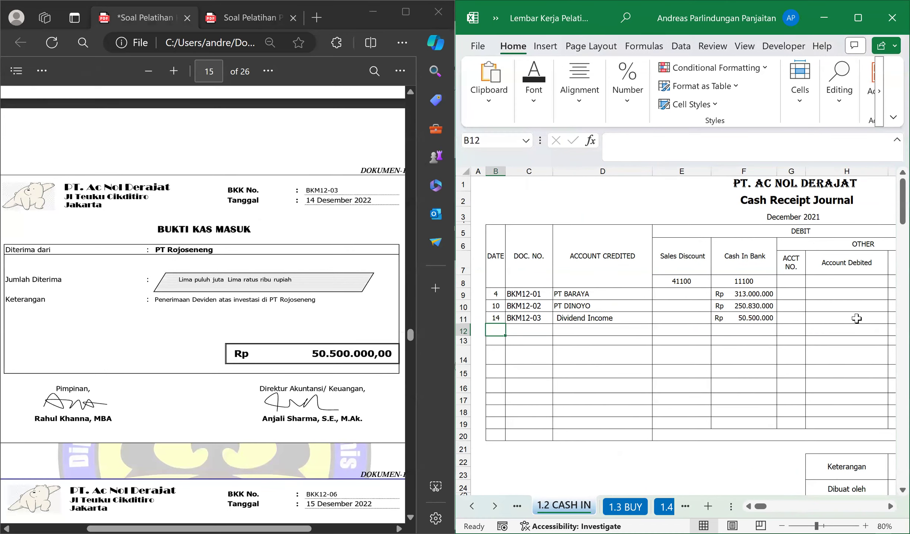
Bring up cash payment voucher BKK12-06 in the PDF and switch the workbook to the 1.4 CASH OUT sheet.
{"action": "scroll", "coordinate": [177, 259], "scroll_direction": "down", "scroll_amount": 6}
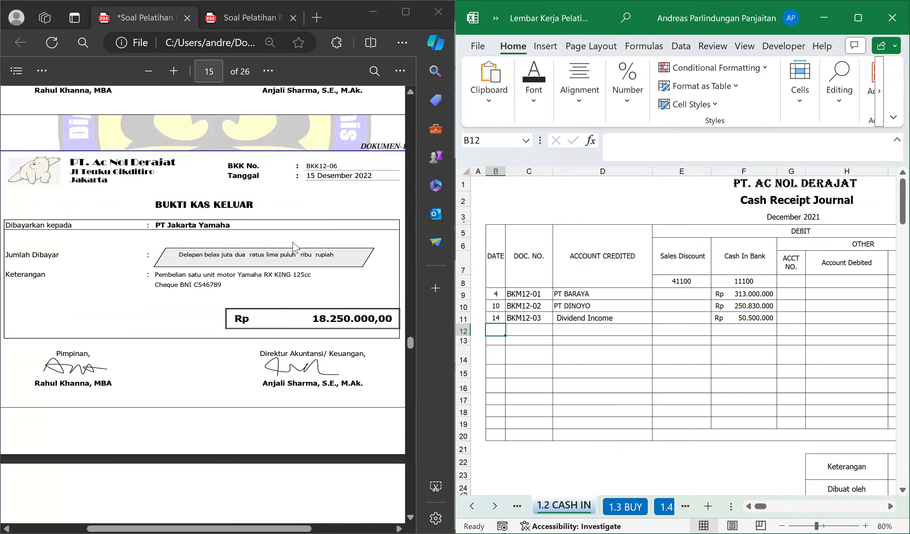
{"action": "left_click", "coordinate": [534, 333]}
{"action": "key", "text": "ctrl+Page_Down"}
{"action": "key", "text": "ctrl+Page_Down"}
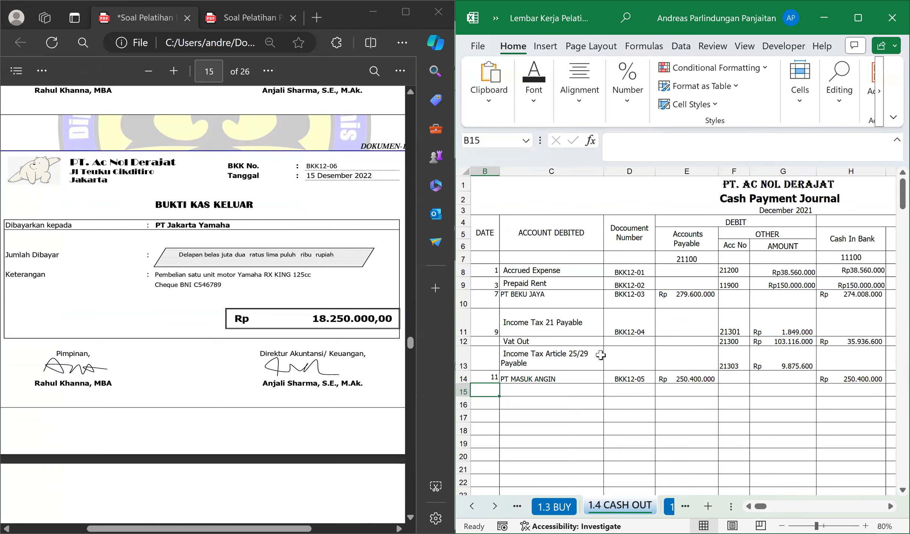
Enter date 15 and Vehicle as the account debited in row 15 of the Cash Payment Journal.
{"action": "type", "text": "15"}
{"action": "key", "text": "Tab"}
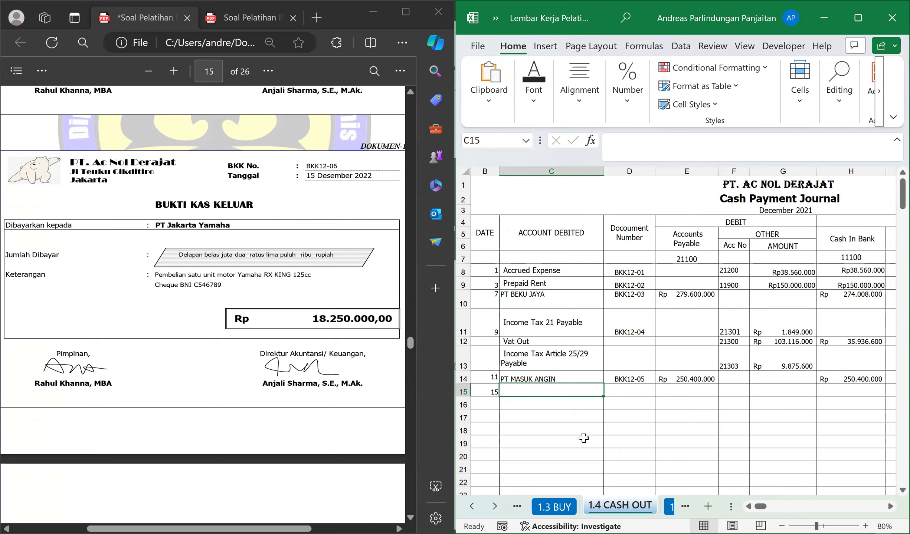
{"action": "type", "text": "V"}
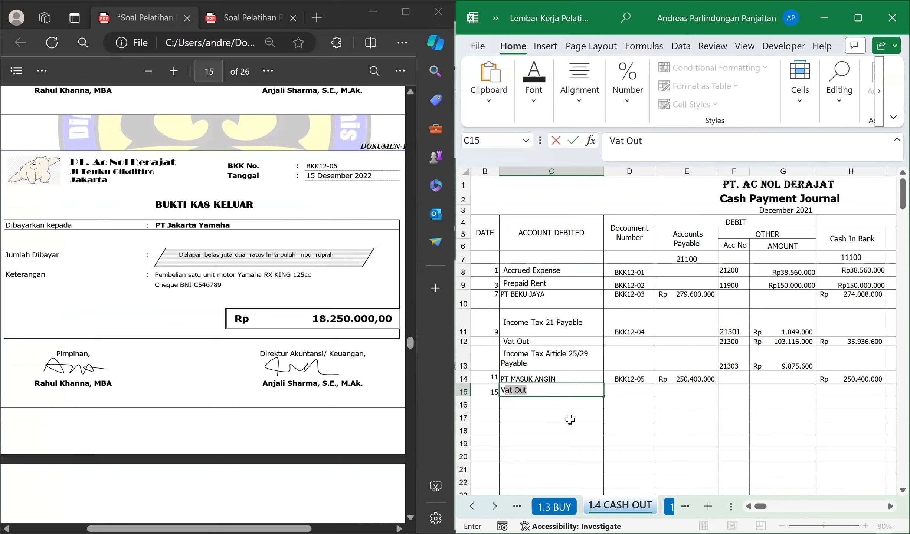
{"action": "type", "text": "ehicle"}
{"action": "key", "text": "Return"}
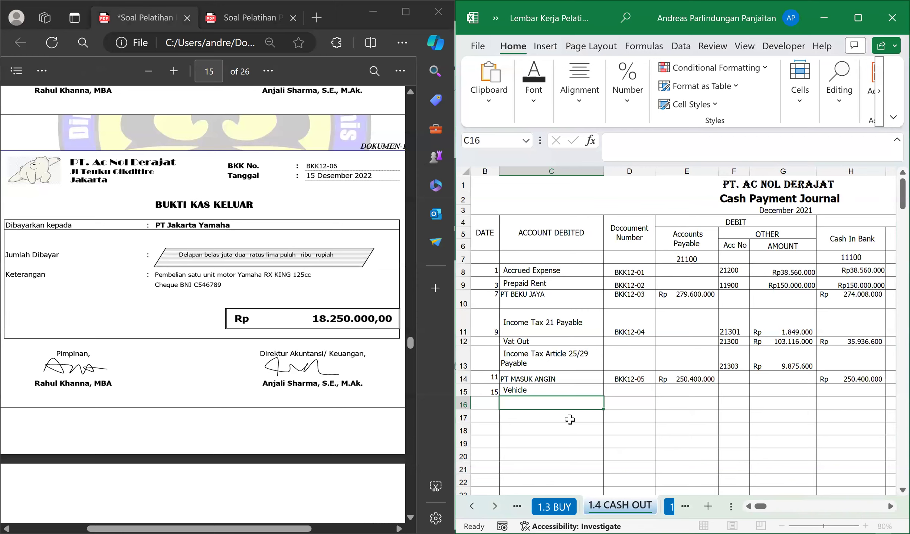
{"action": "key", "text": "Up"}
{"action": "key", "text": "Tab"}
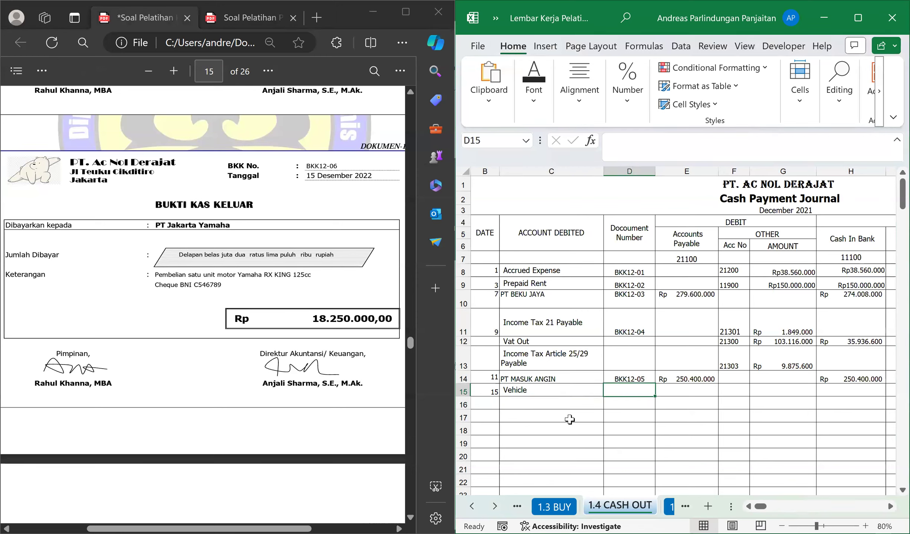
Enter document number BKK12-06 in D15 and select F15.
{"action": "type", "text": "BKK12-06"}
{"action": "key", "text": "Tab"}
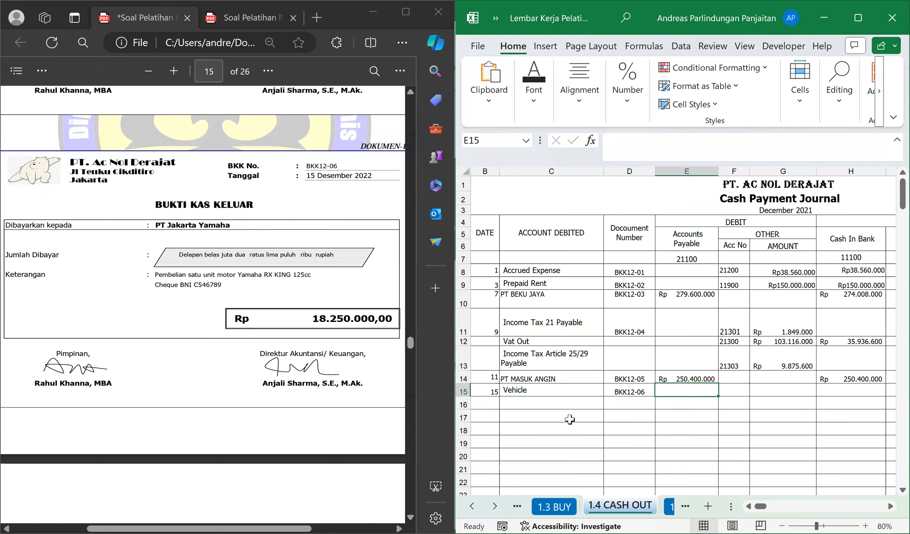
{"action": "key", "text": "Tab"}
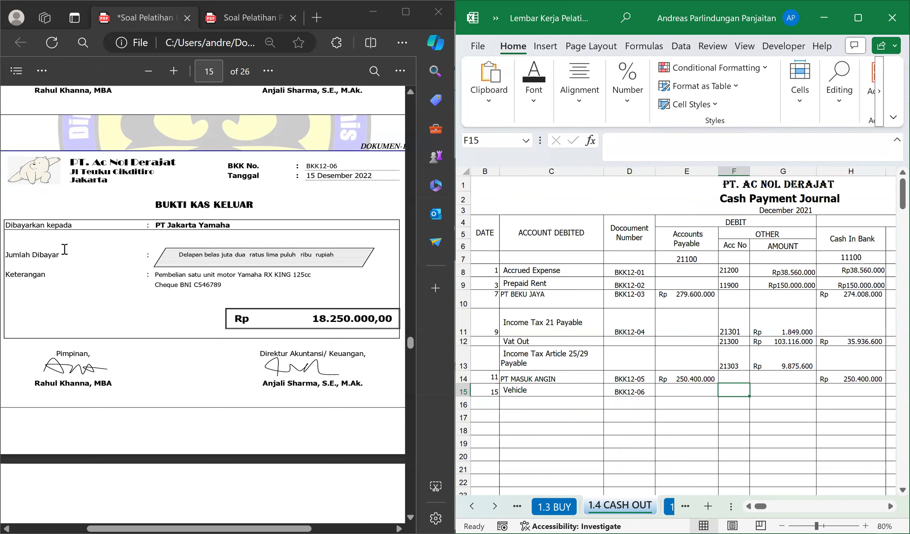
Bring up the Vehicle account in the other PDF's trial balance and enter its account number 13300 in F15.
{"action": "left_click", "coordinate": [217, 62]}
{"action": "type", "text": "4"}
{"action": "key", "text": "Return"}
{"action": "scroll", "coordinate": [131, 243], "scroll_direction": "up", "scroll_amount": 3}
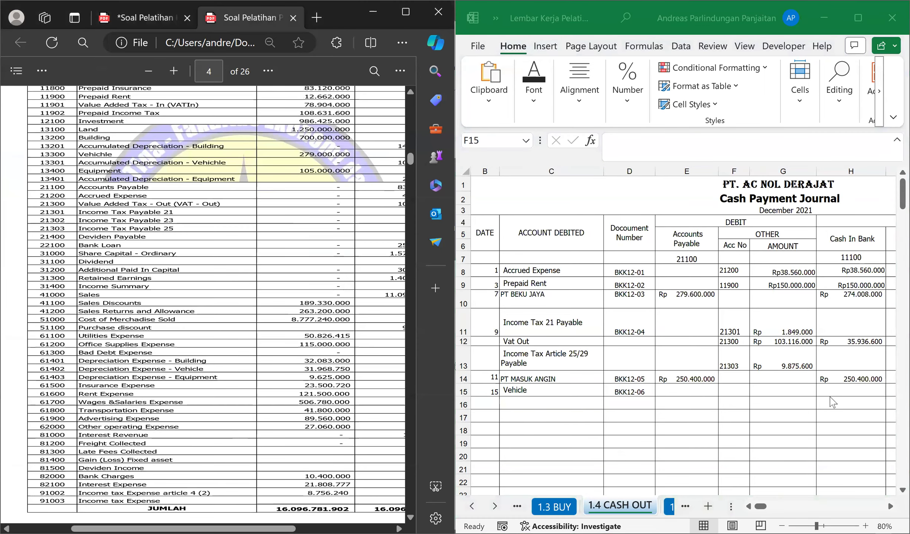
{"action": "left_click", "coordinate": [727, 394]}
{"action": "type", "text": "1"}
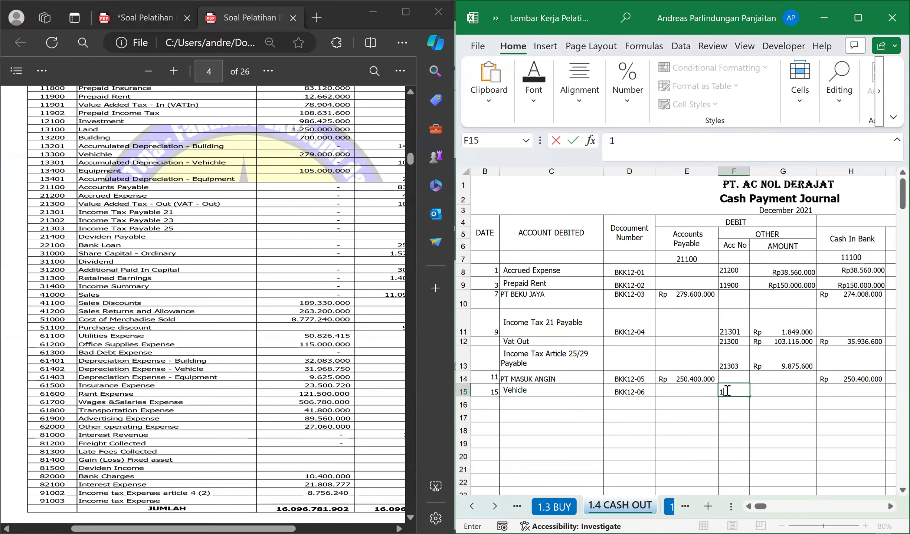
{"action": "type", "text": "3300"}
{"action": "key", "text": "Tab"}
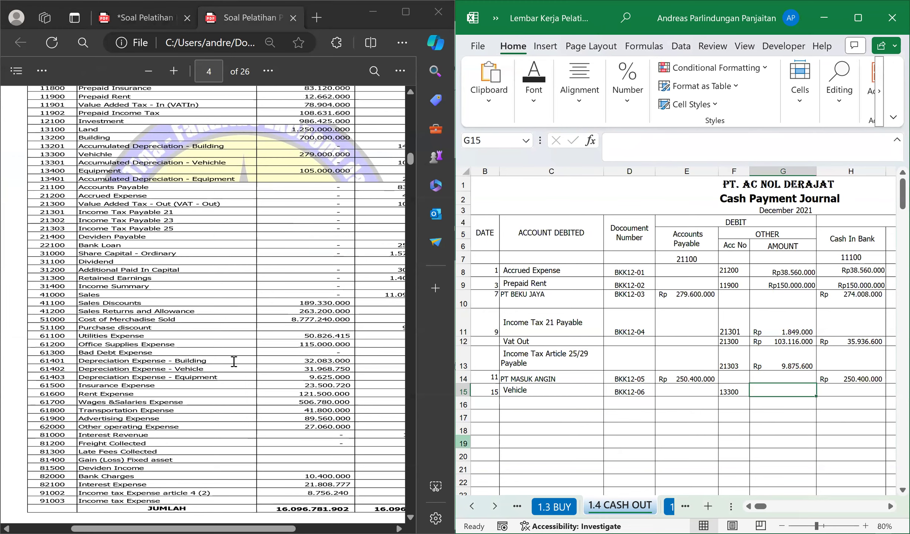
Return to voucher BKK12-06 in the PDF and enter 18250000 as the Other debit amount in G15.
{"action": "left_click", "coordinate": [129, 22]}
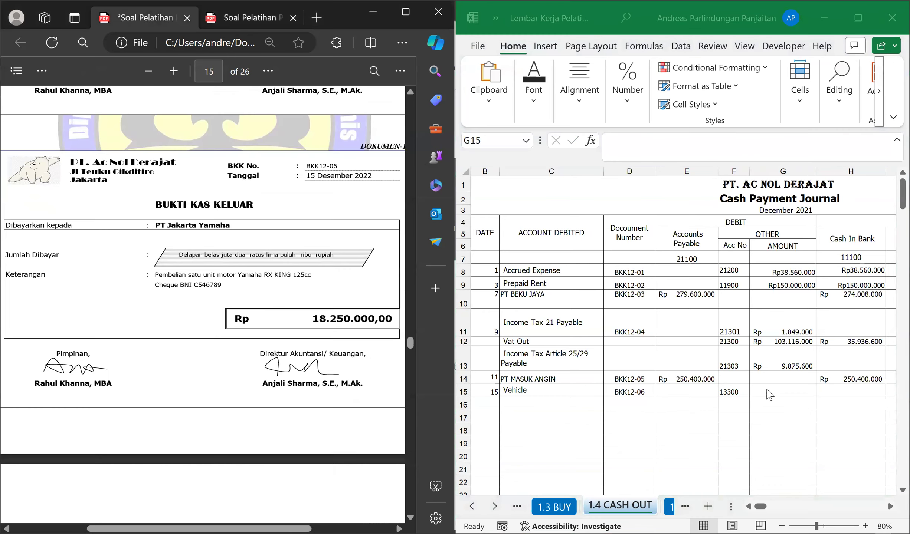
{"action": "left_click", "coordinate": [772, 388]}
{"action": "type", "text": "18250000"}
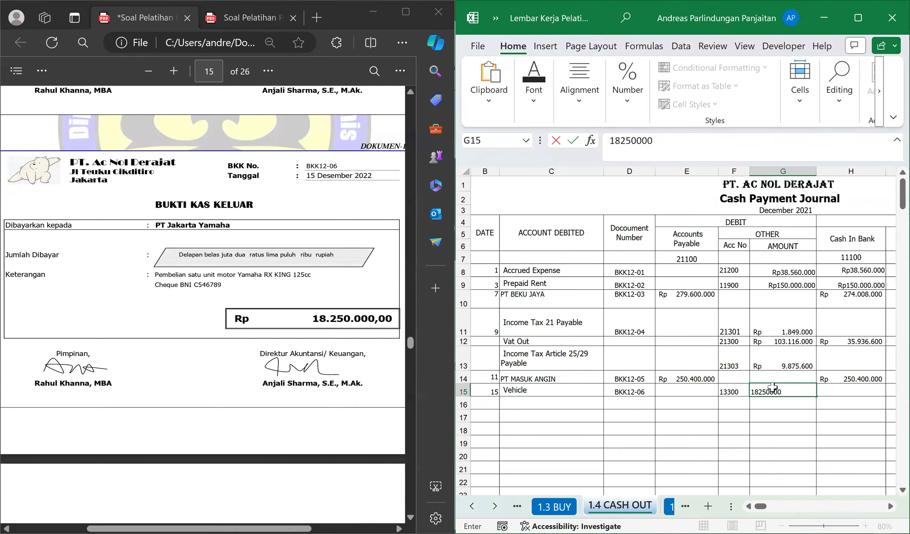
{"action": "key", "text": "Tab"}
Link the Cash In Bank credit in H15 to the Other debit amount with the formula =G15, and return to B16.
{"action": "left_click_drag", "start_coordinate": [155, 205], "coordinate": [253, 205]}
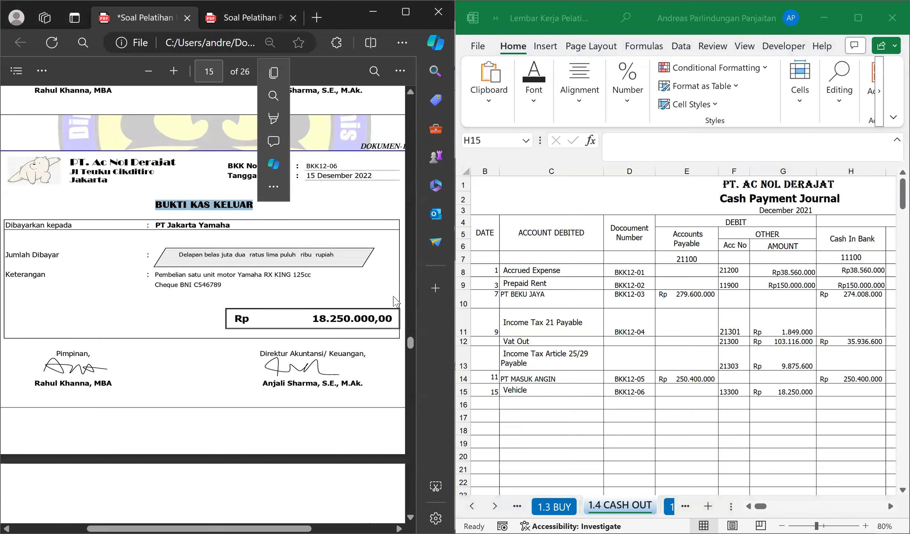
{"action": "left_click", "coordinate": [855, 386]}
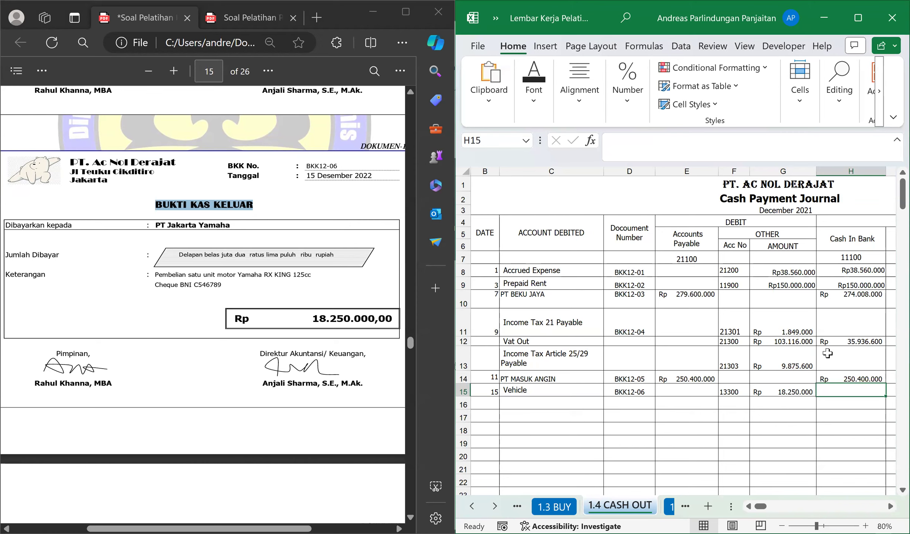
{"action": "type", "text": "=G15"}
{"action": "key", "text": "Return"}
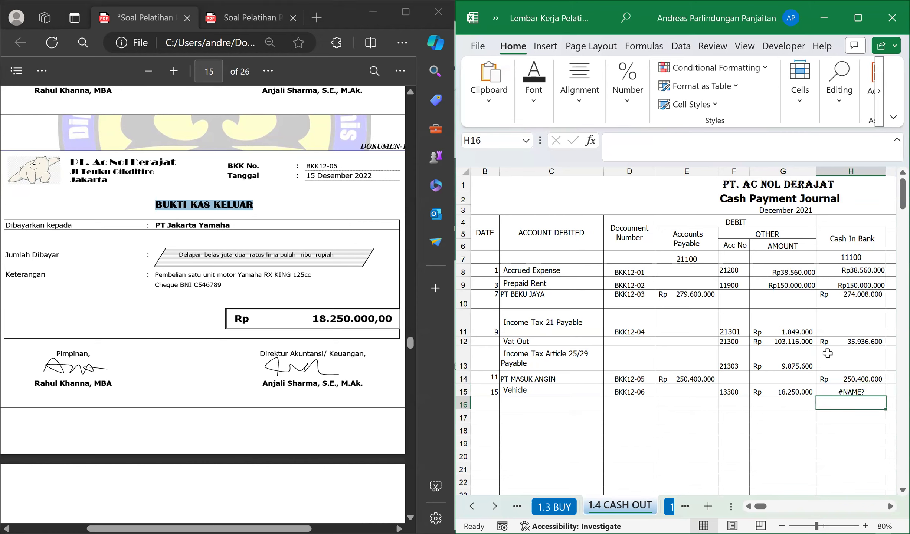
{"action": "key", "text": "Up"}
{"action": "type", "text": "=G15"}
{"action": "key", "text": "Return"}
{"action": "key", "text": "Left"}
{"action": "key", "text": "Left"}
{"action": "key", "text": "Left"}
{"action": "key", "text": "Left"}
{"action": "key", "text": "Left"}
{"action": "key", "text": "Left"}
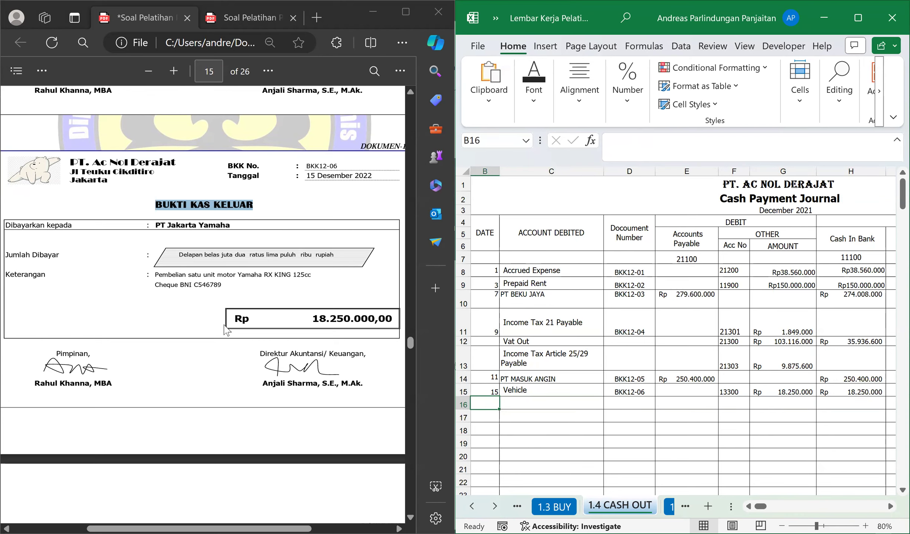
Bring up cash receipt BKM12-04 in the PDF and check its date, payer and amount.
{"action": "scroll", "coordinate": [225, 328], "scroll_direction": "down", "scroll_amount": 5}
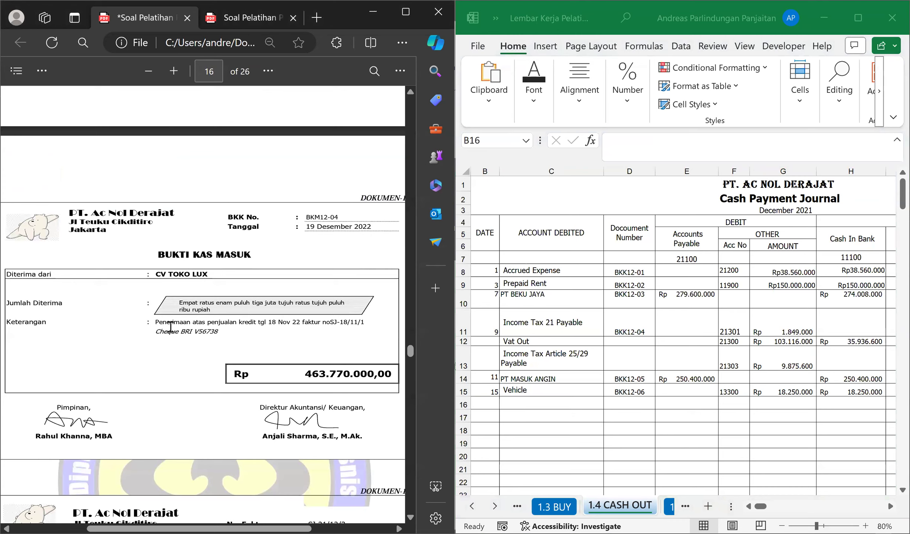
{"action": "scroll", "coordinate": [211, 313], "scroll_direction": "down", "scroll_amount": 2}
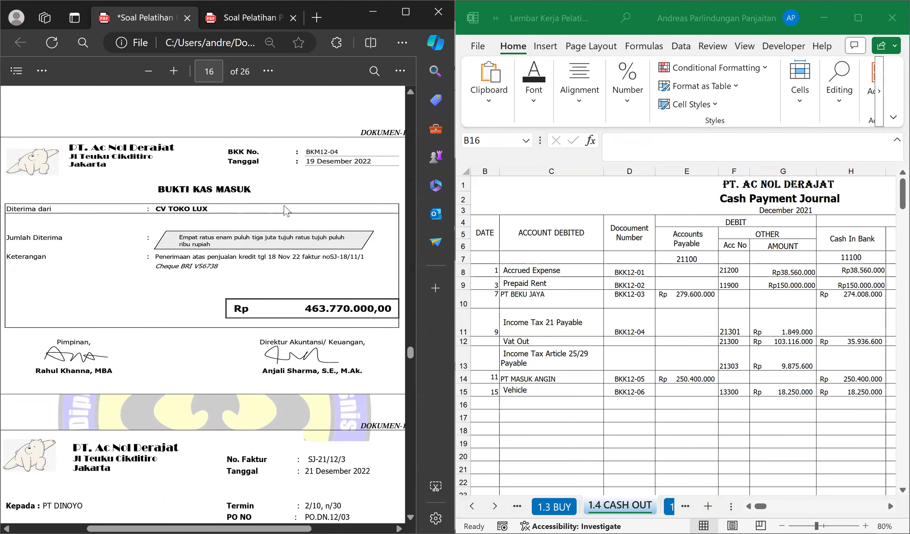
{"action": "left_click_drag", "start_coordinate": [314, 162], "coordinate": [326, 158]}
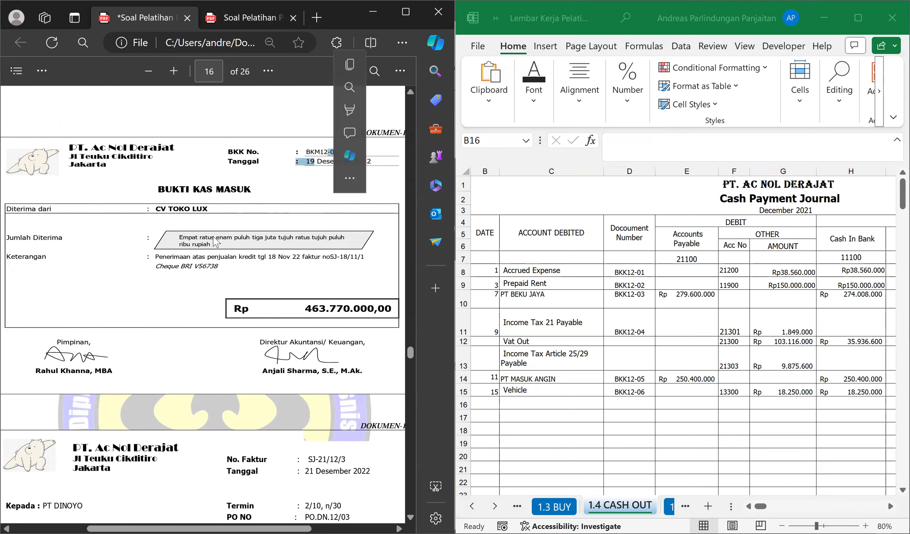
{"action": "left_click_drag", "start_coordinate": [204, 209], "coordinate": [214, 207]}
{"action": "left_click", "coordinate": [286, 312]}
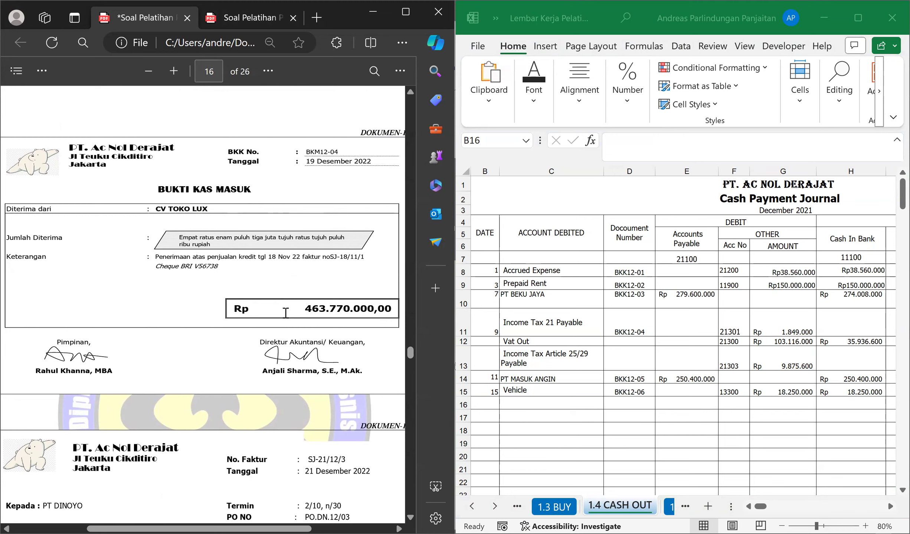